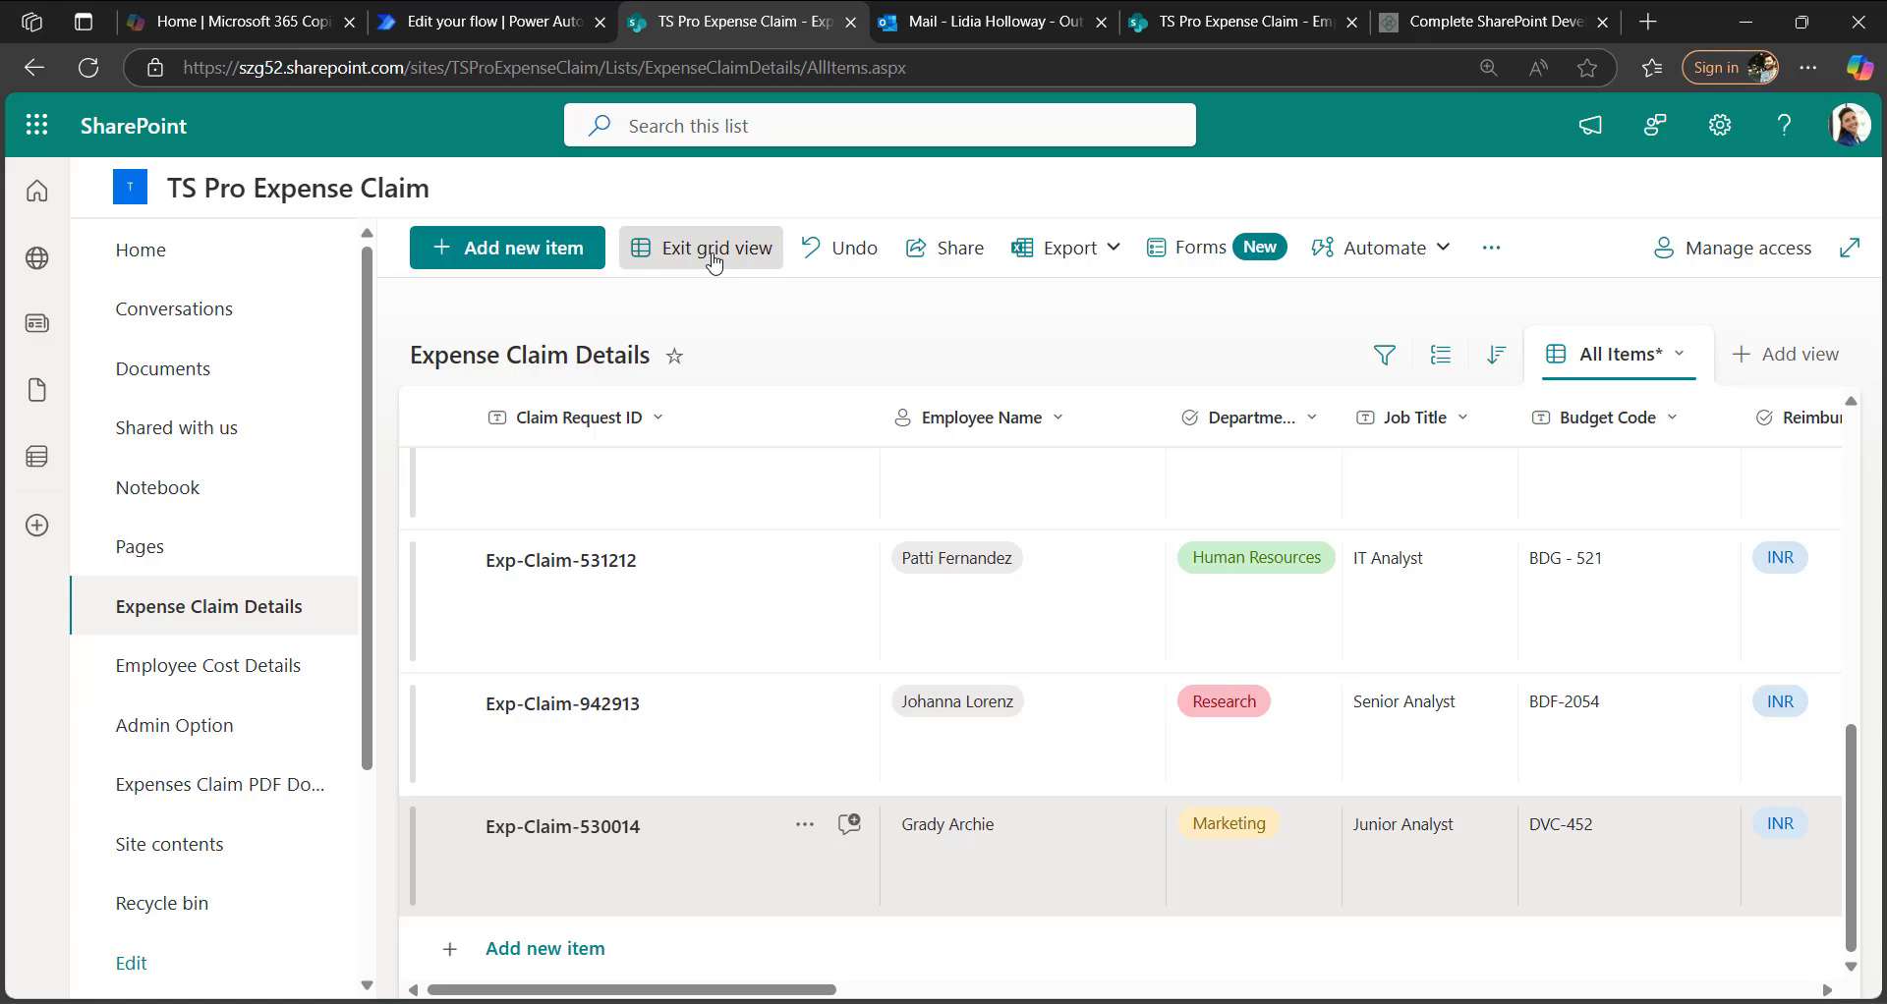
- Leave grid editing of the Expense Claim Details list and return to its first columns
click(713, 258)
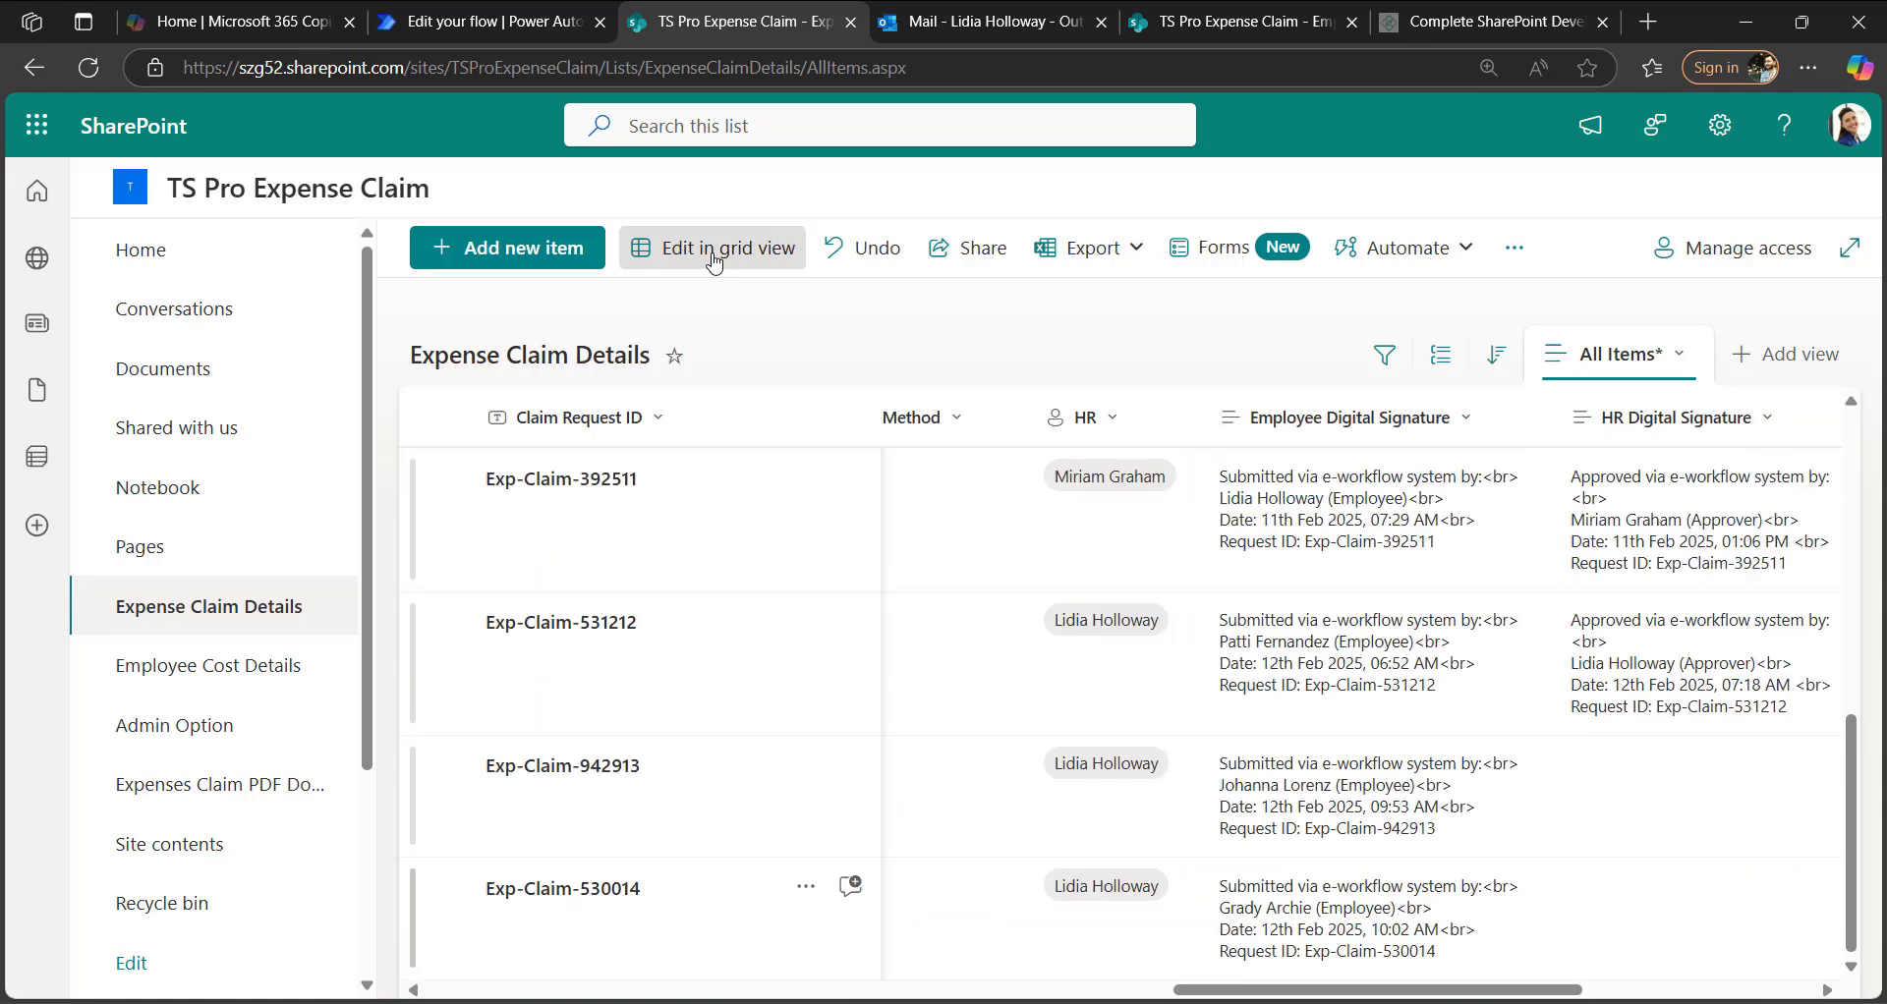
drag(1521, 992, 776, 993)
- Switch to Power Automate, leave the flow editor and review the run of the Expense Claim | Generate PDF flow
click(475, 22)
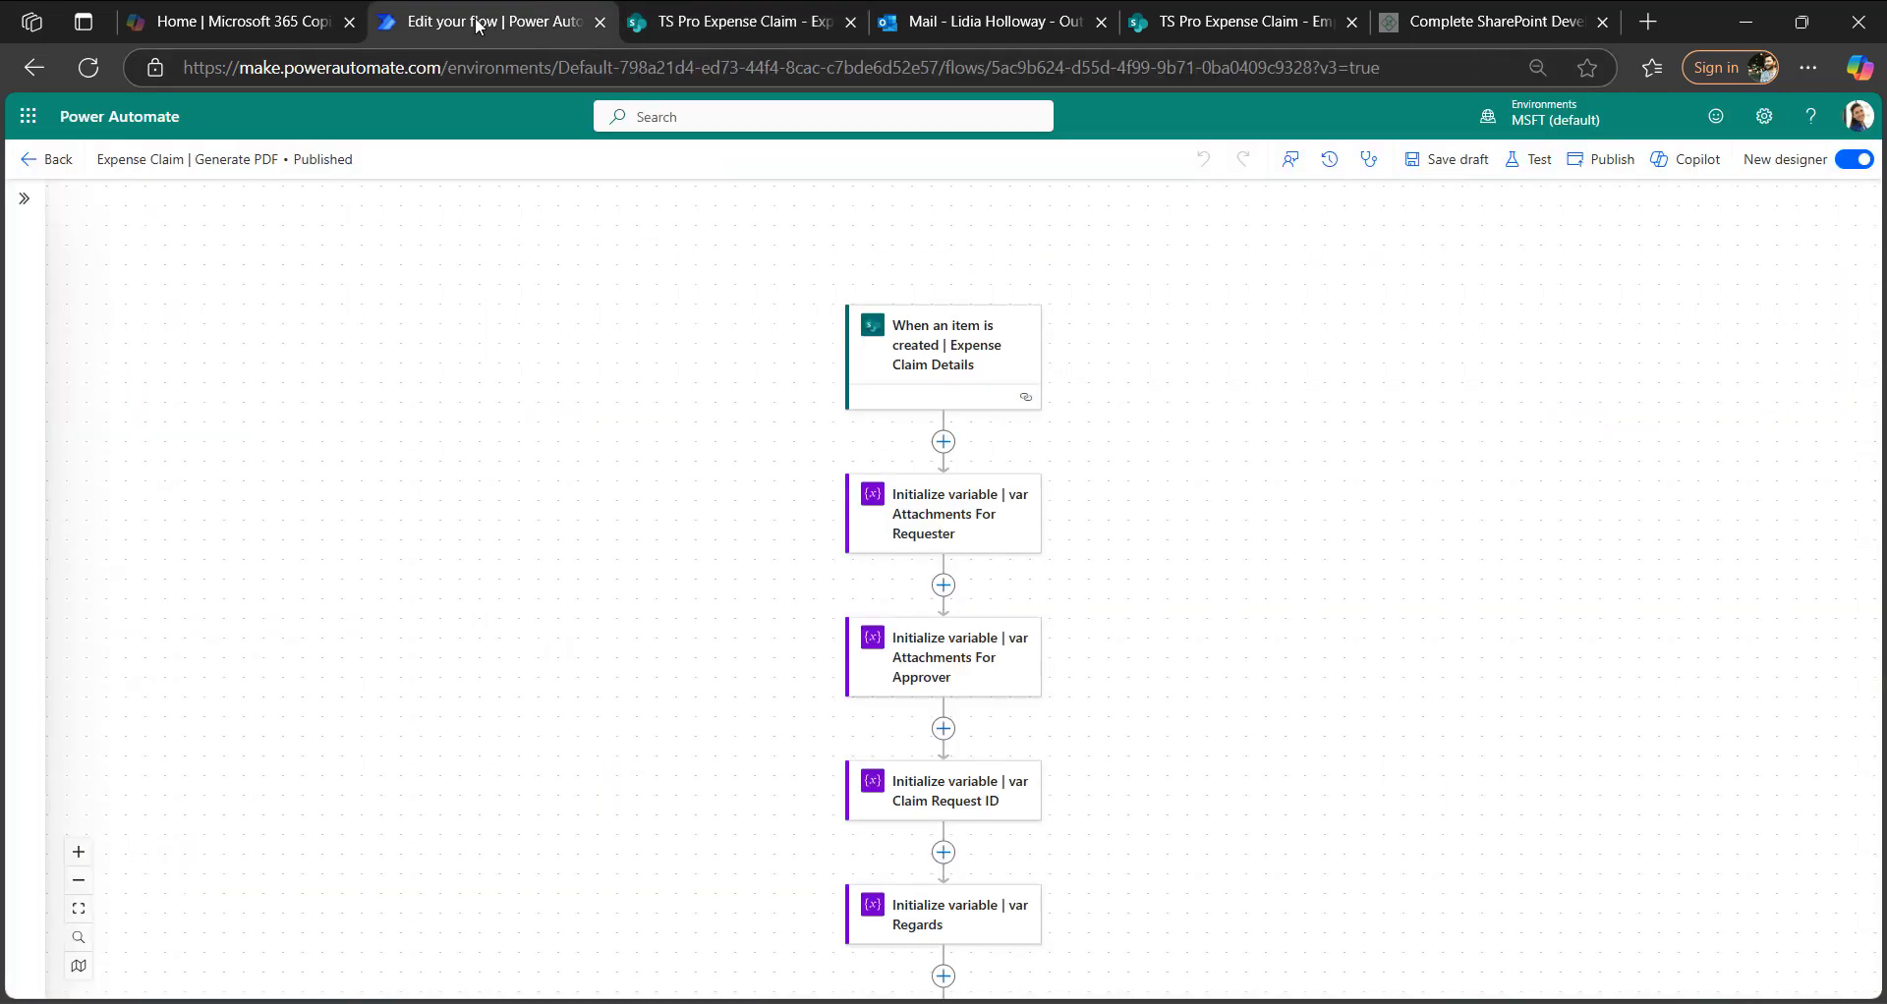
click(51, 159)
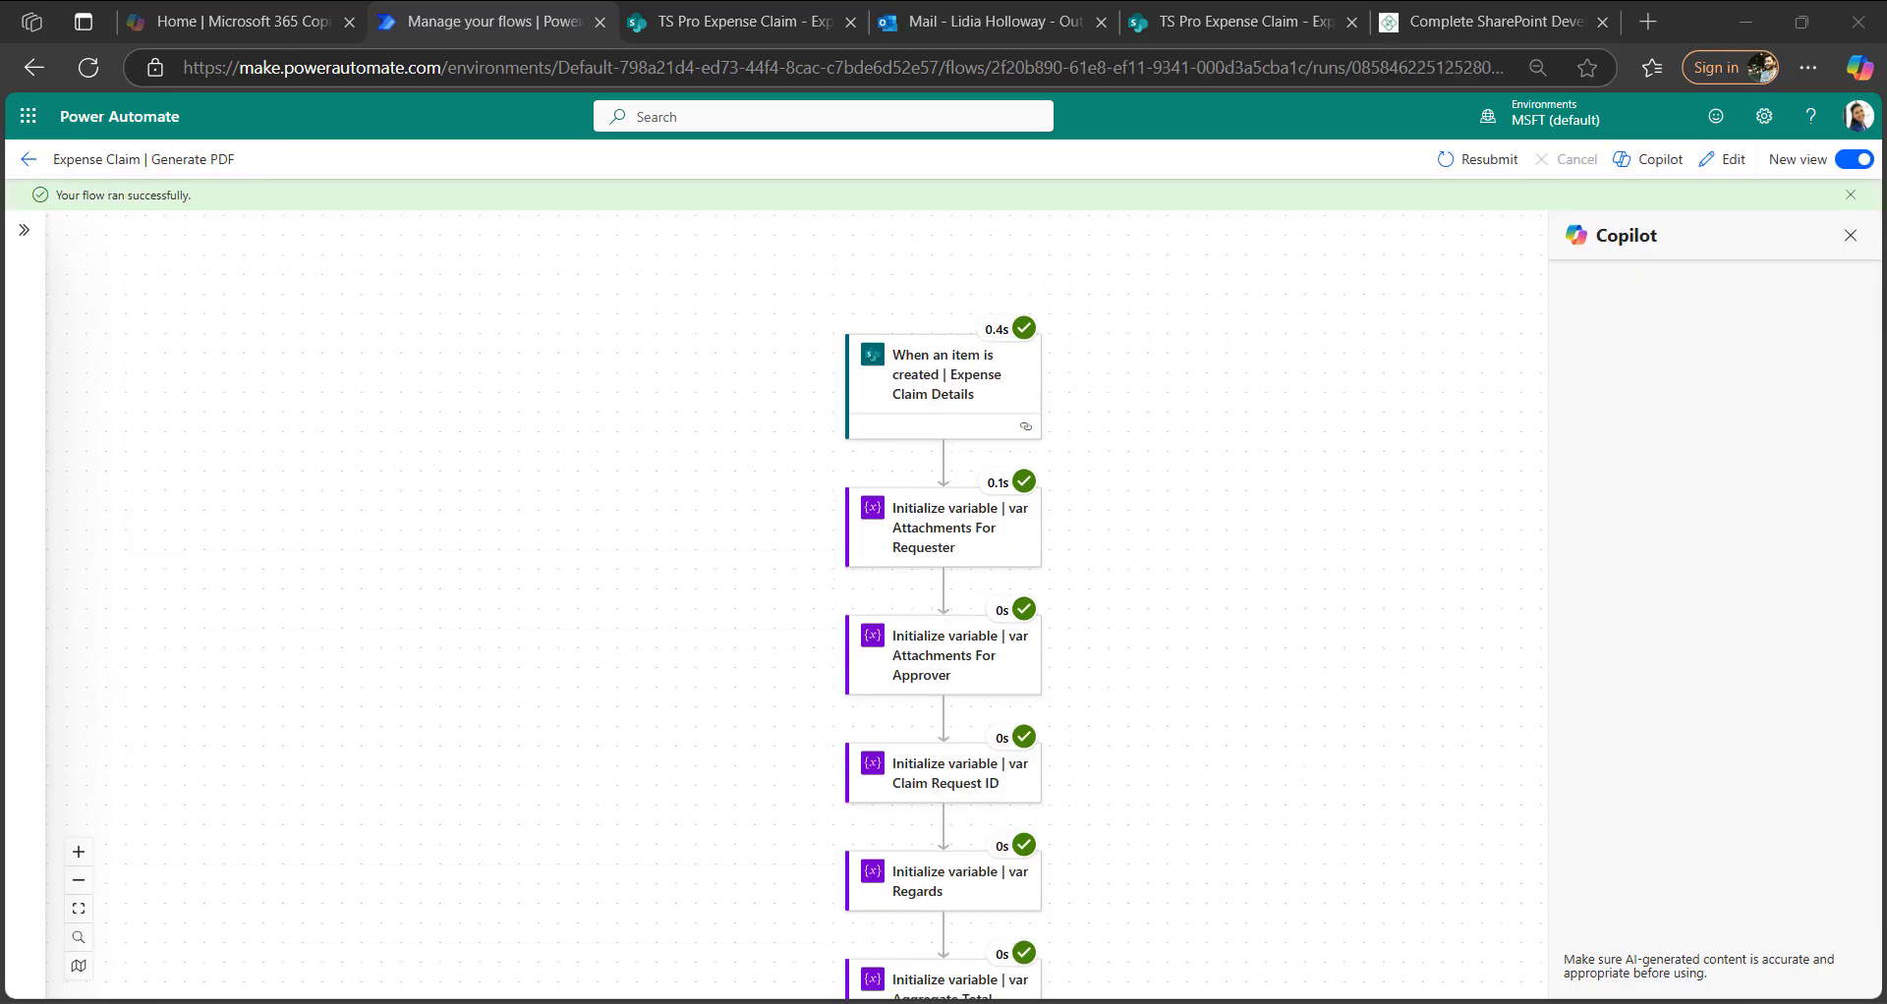
scroll(1090, 514, down, 10)
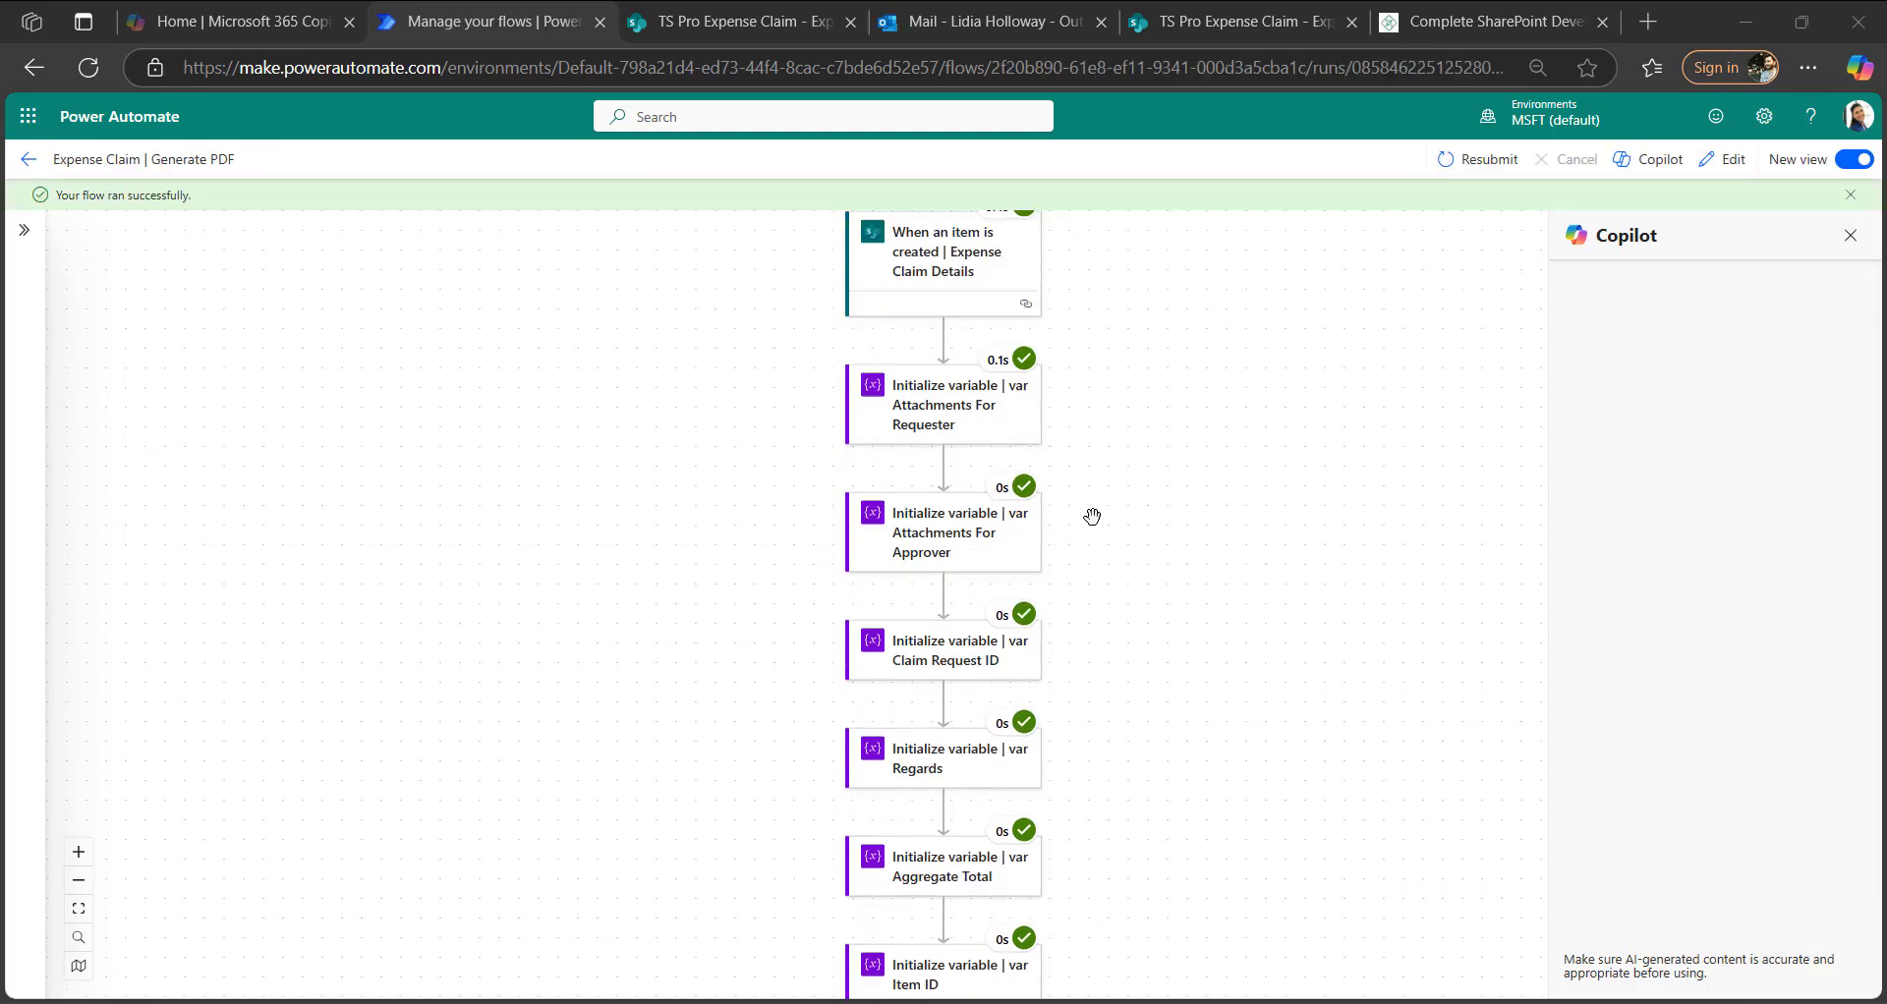
scroll(1128, 646, up, 3)
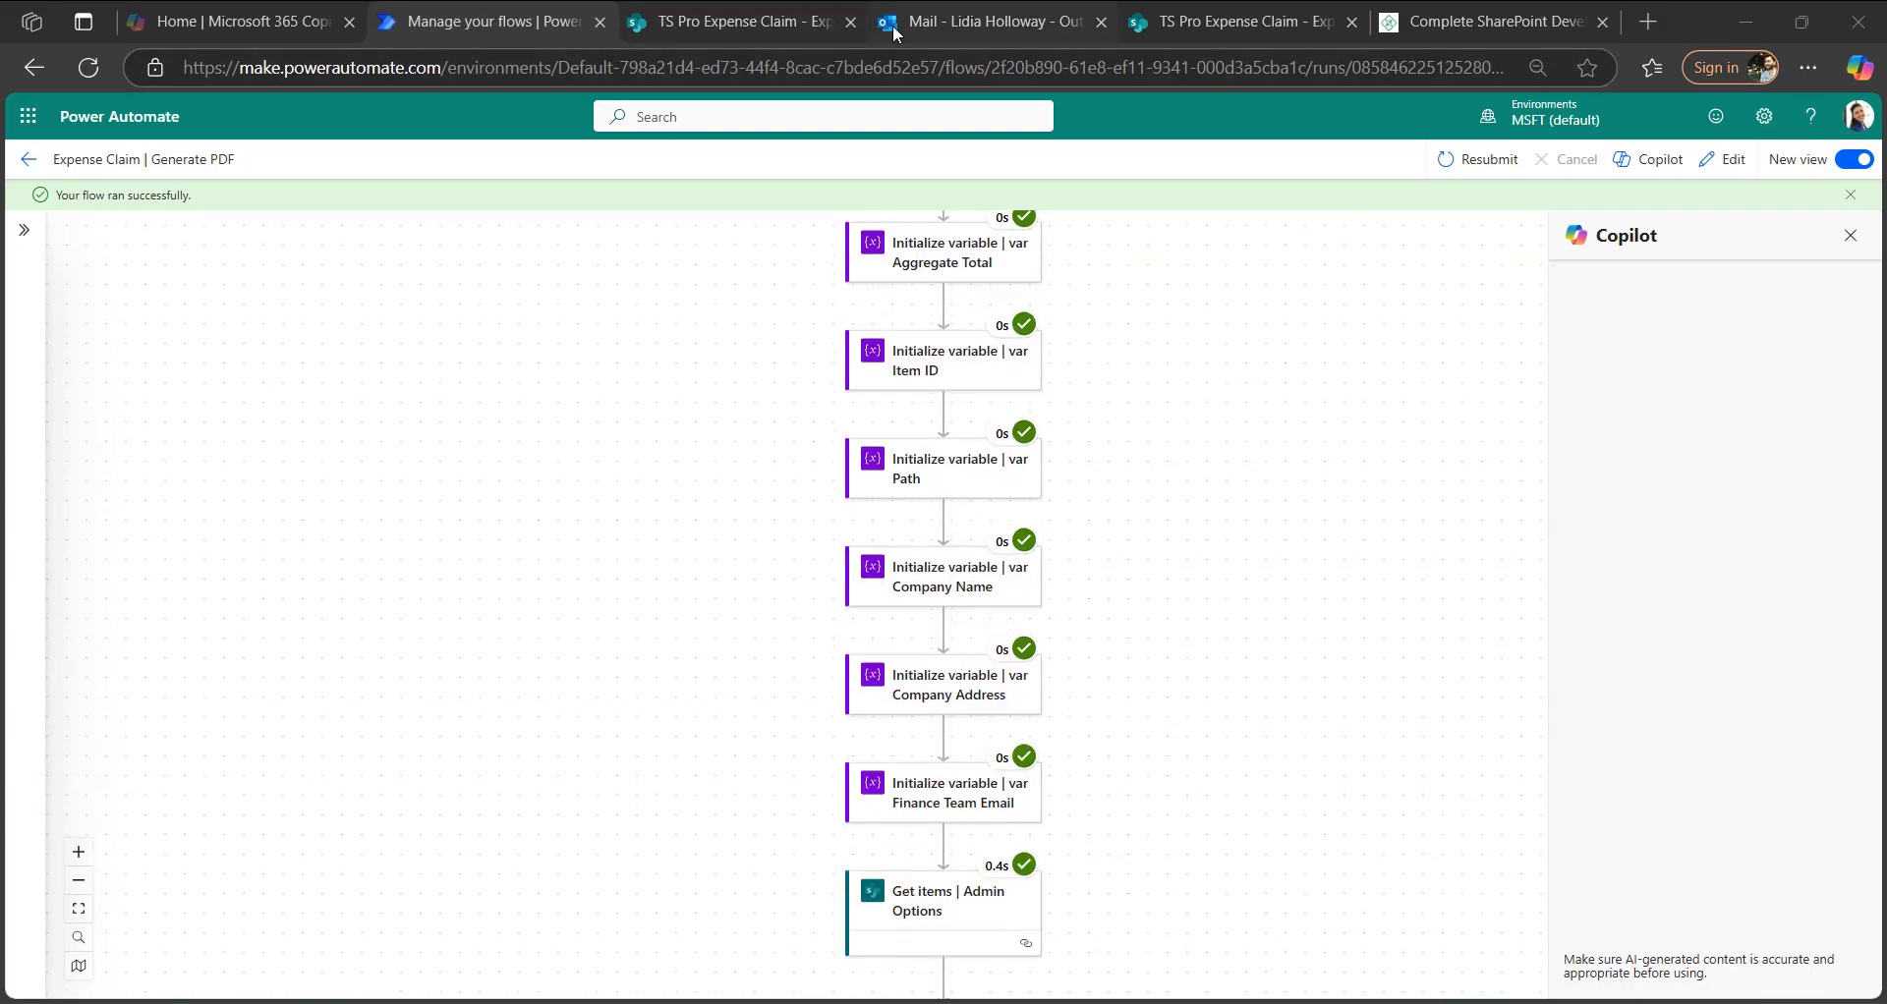
- Switch back to SharePoint, preview both pages of the first PDF in the Expenses Claim PDF Documents library, and close the preview
click(747, 22)
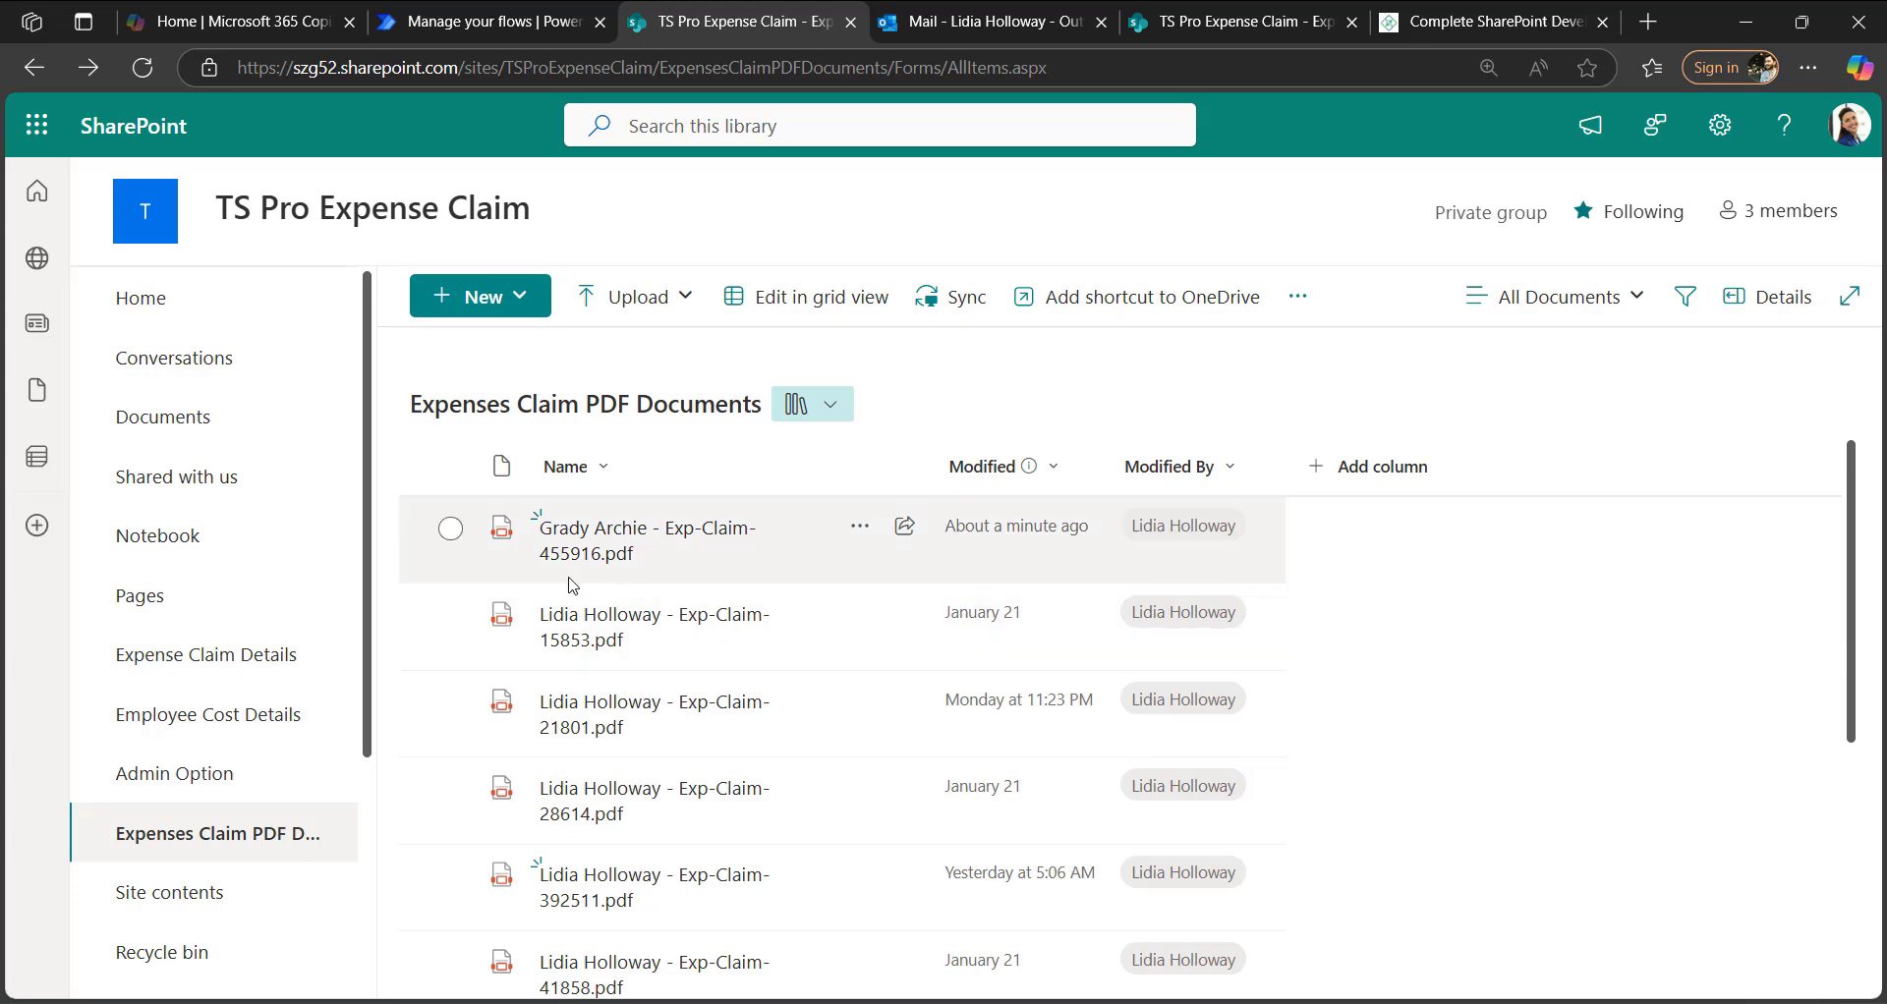
mouse_move(640, 537)
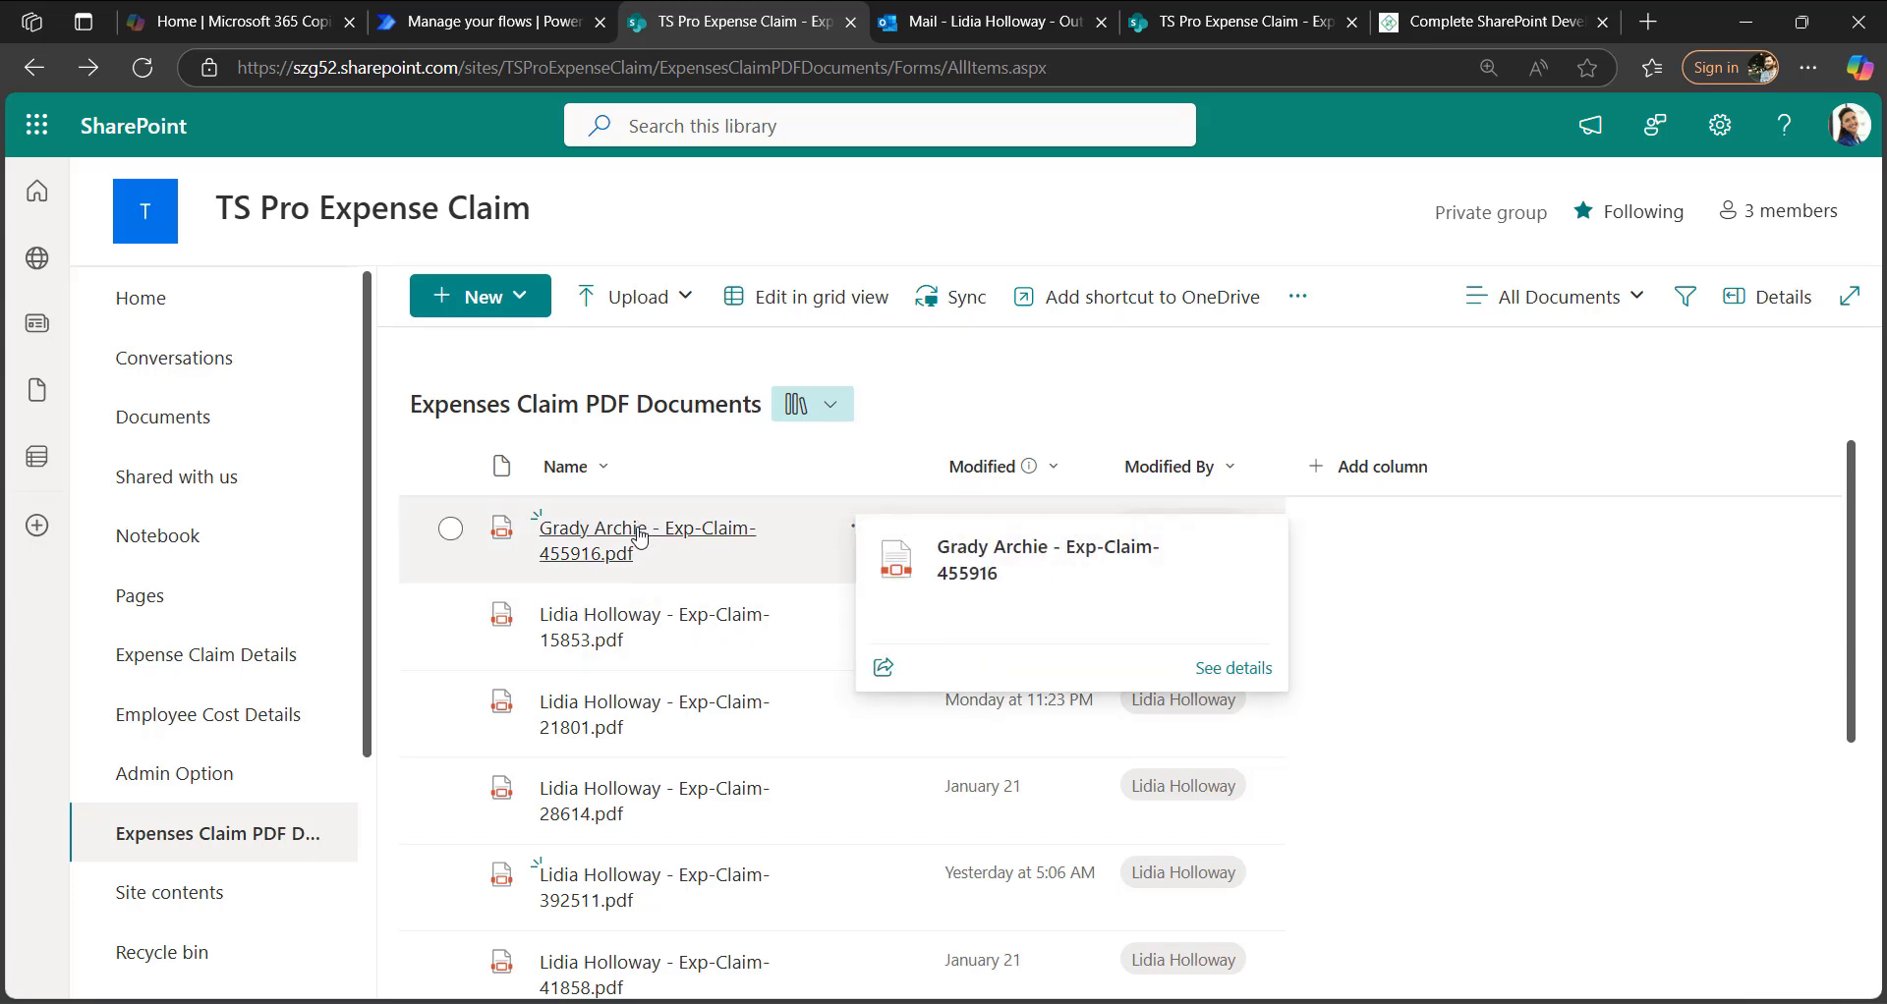
click(640, 538)
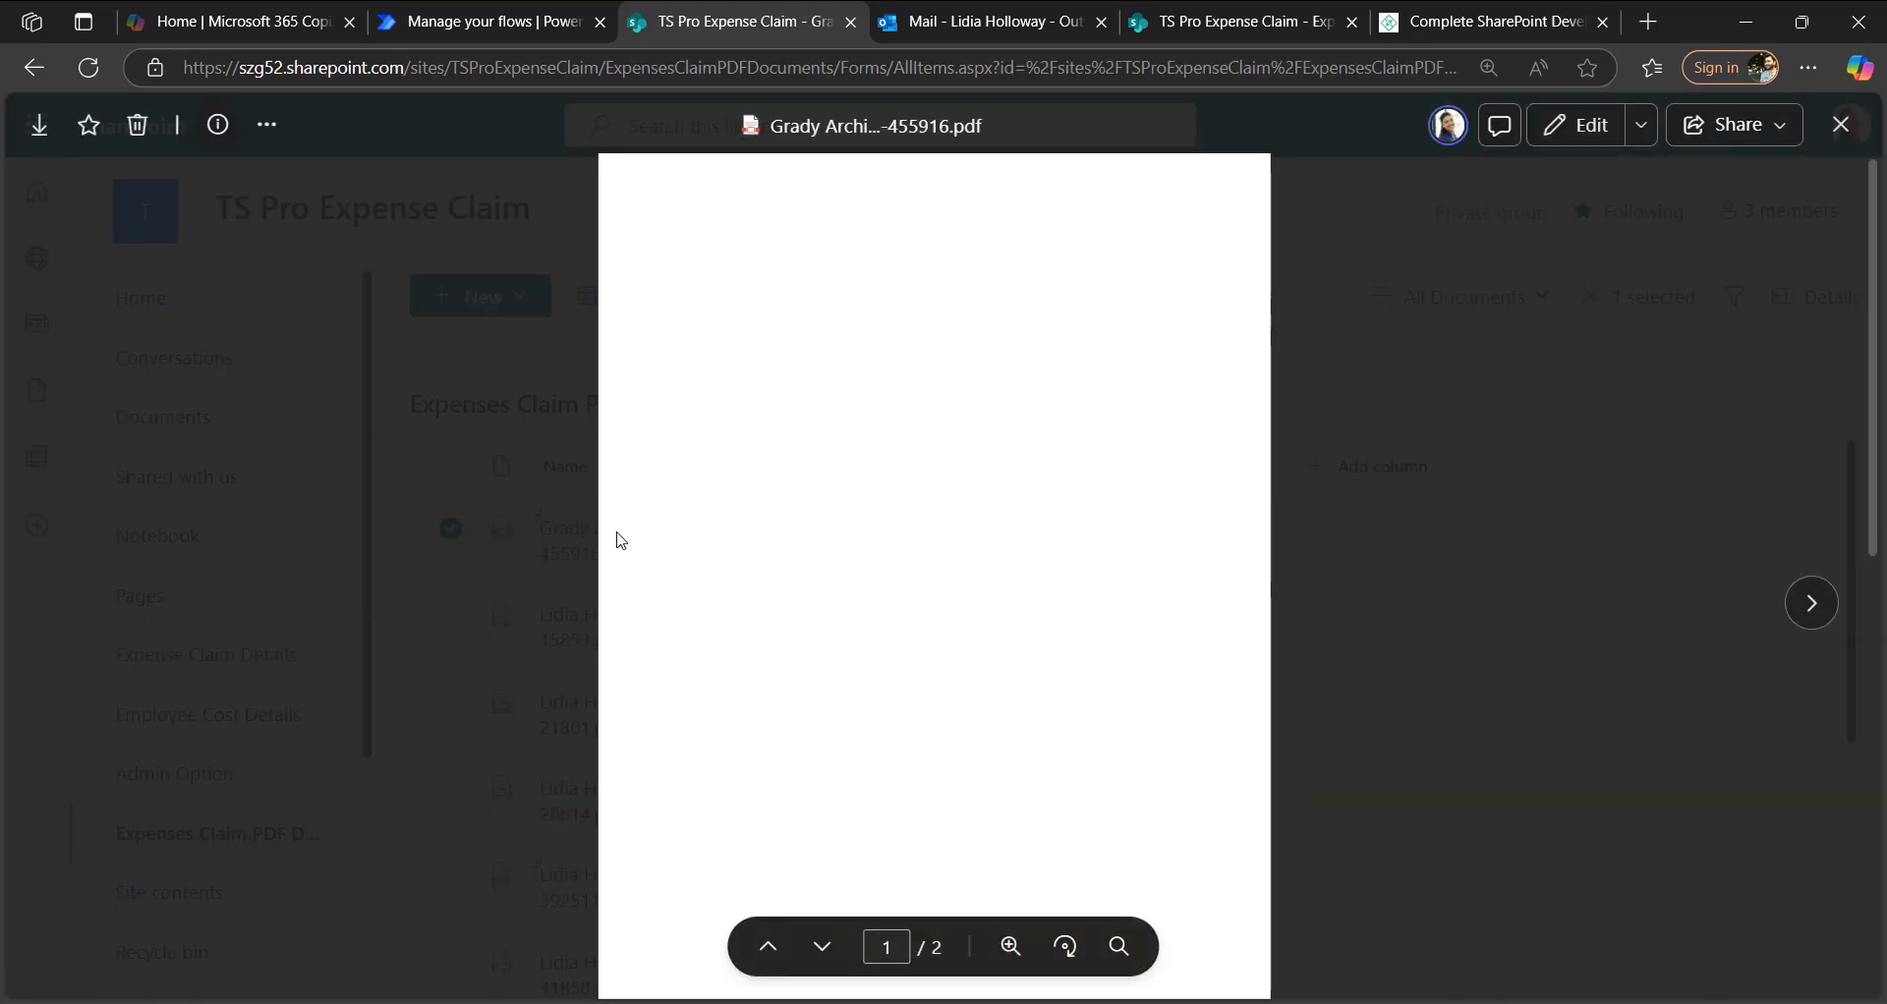
scroll(845, 531, down, 6)
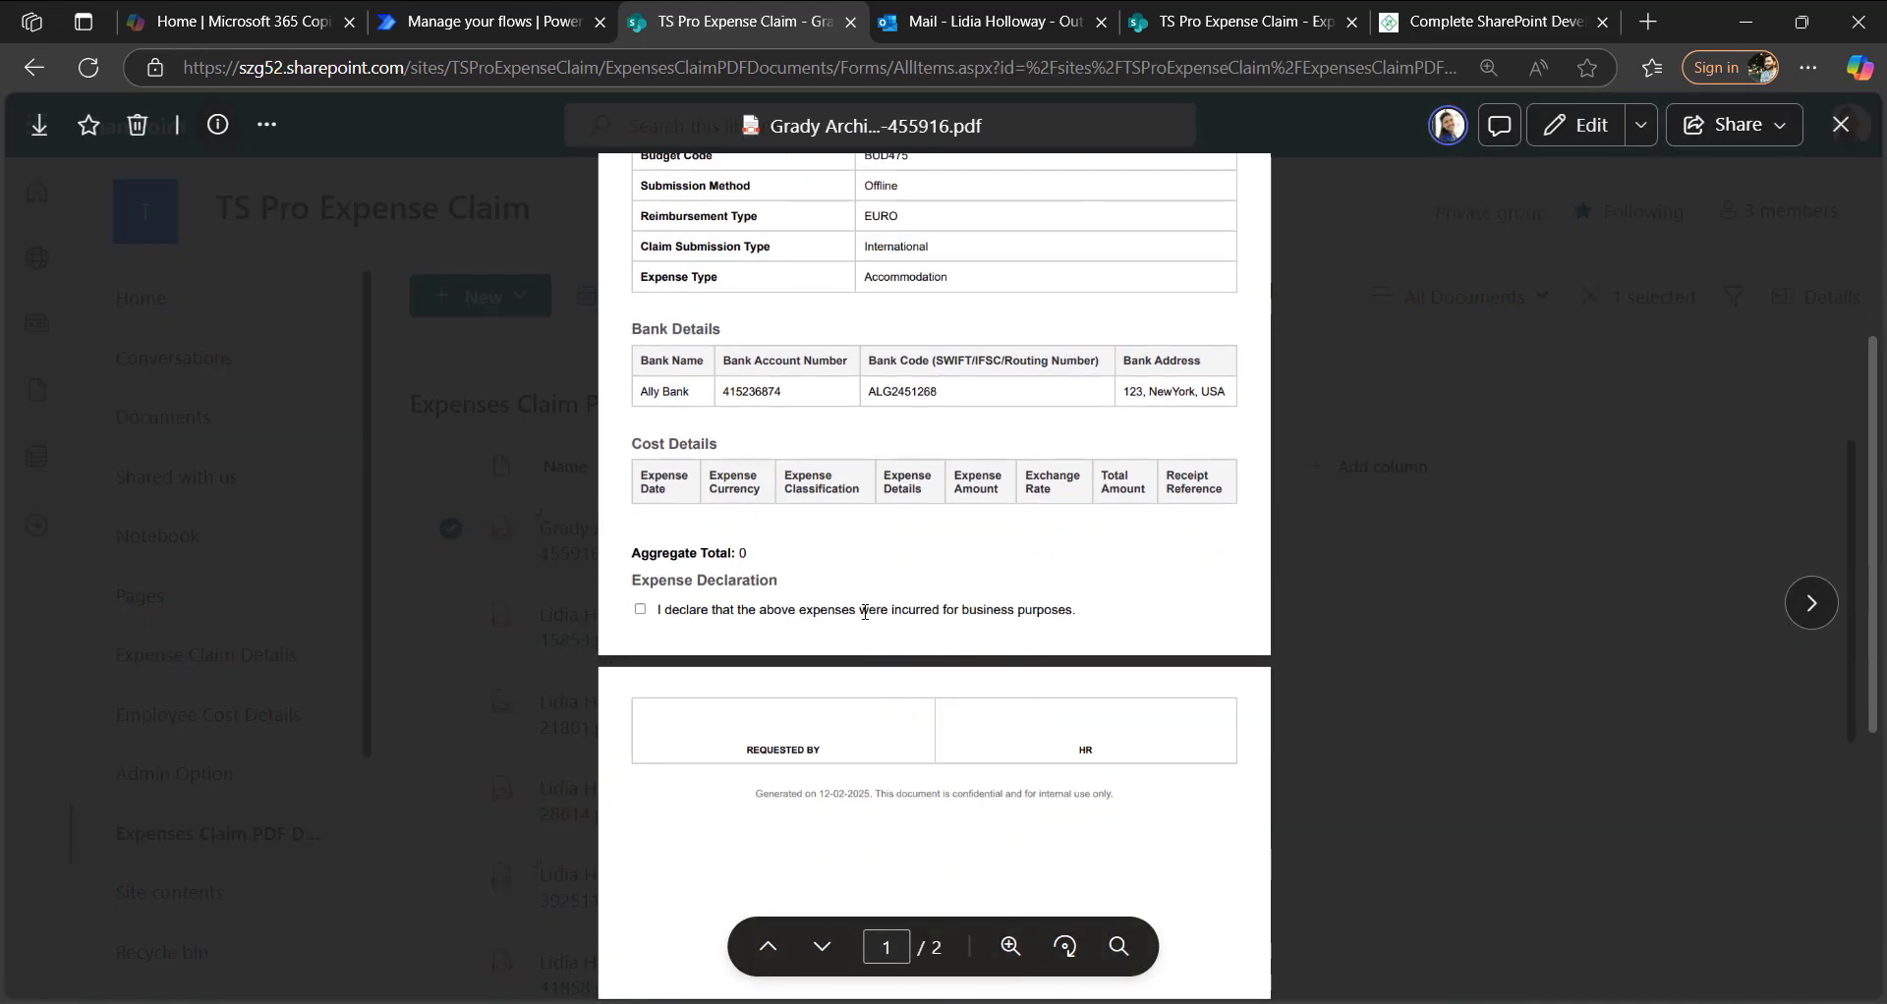
scroll(911, 458, up, 5)
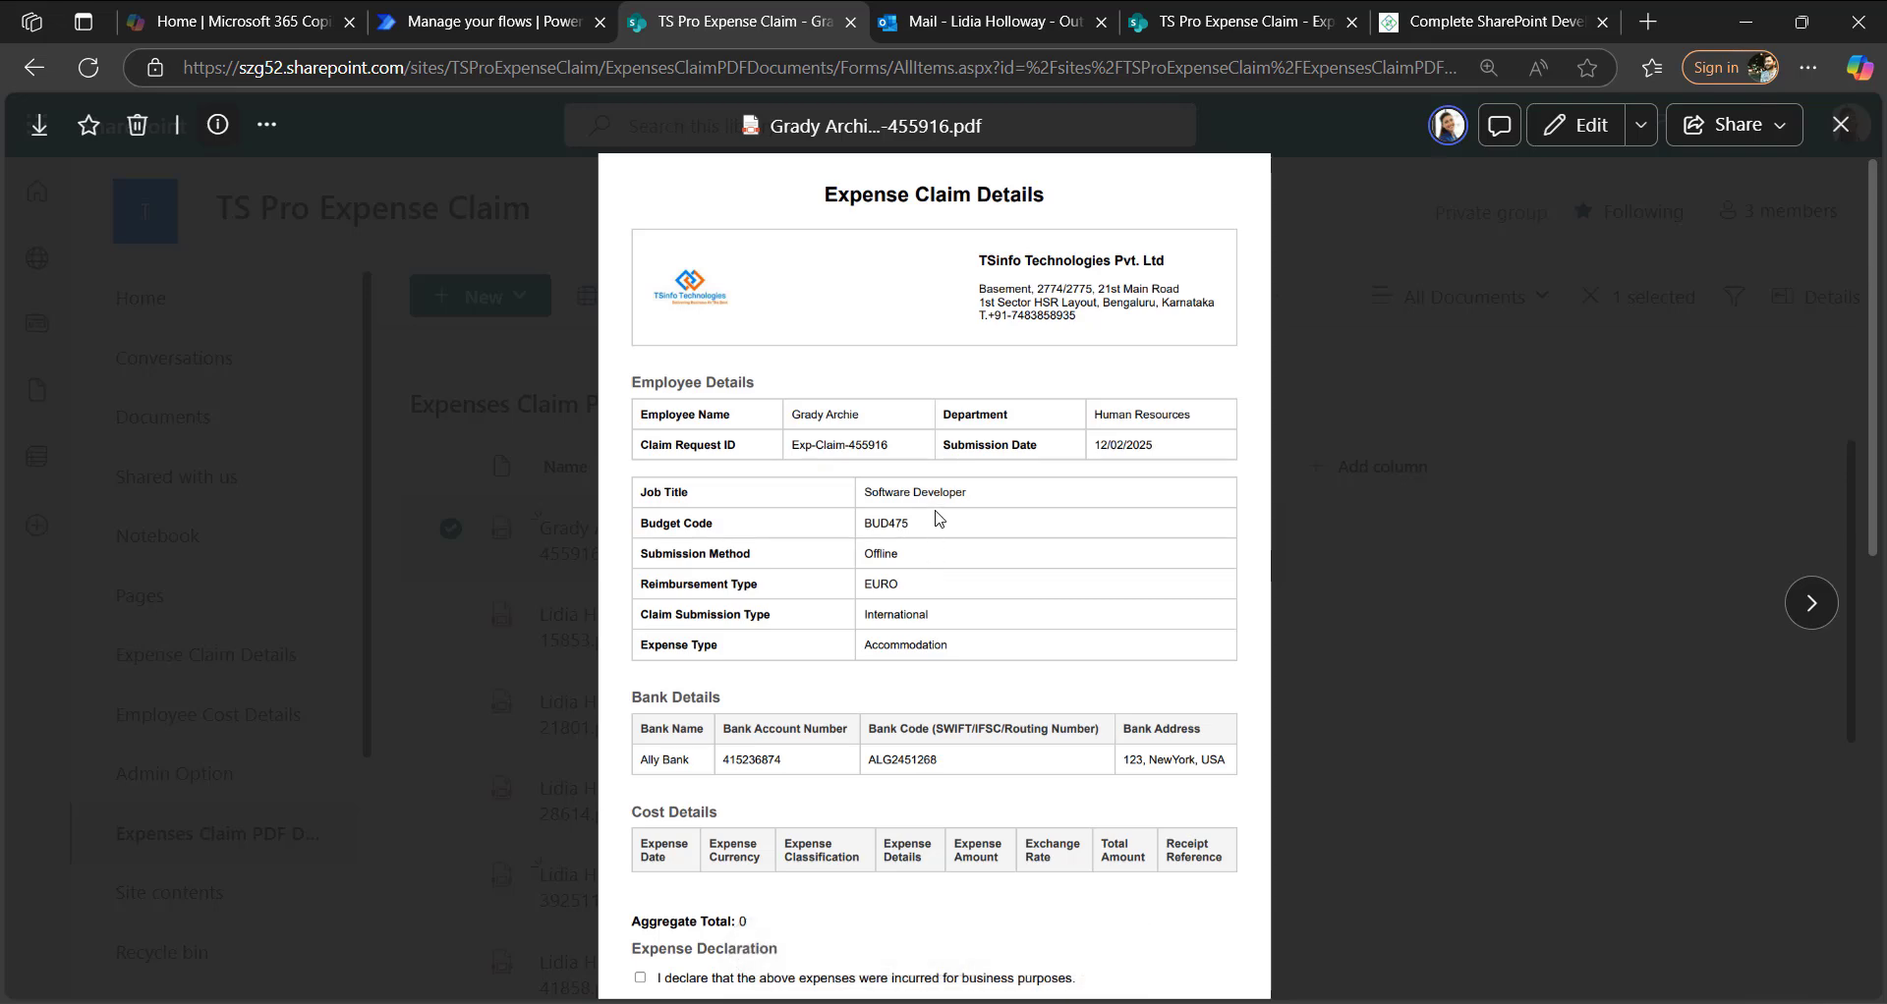
key(Escape)
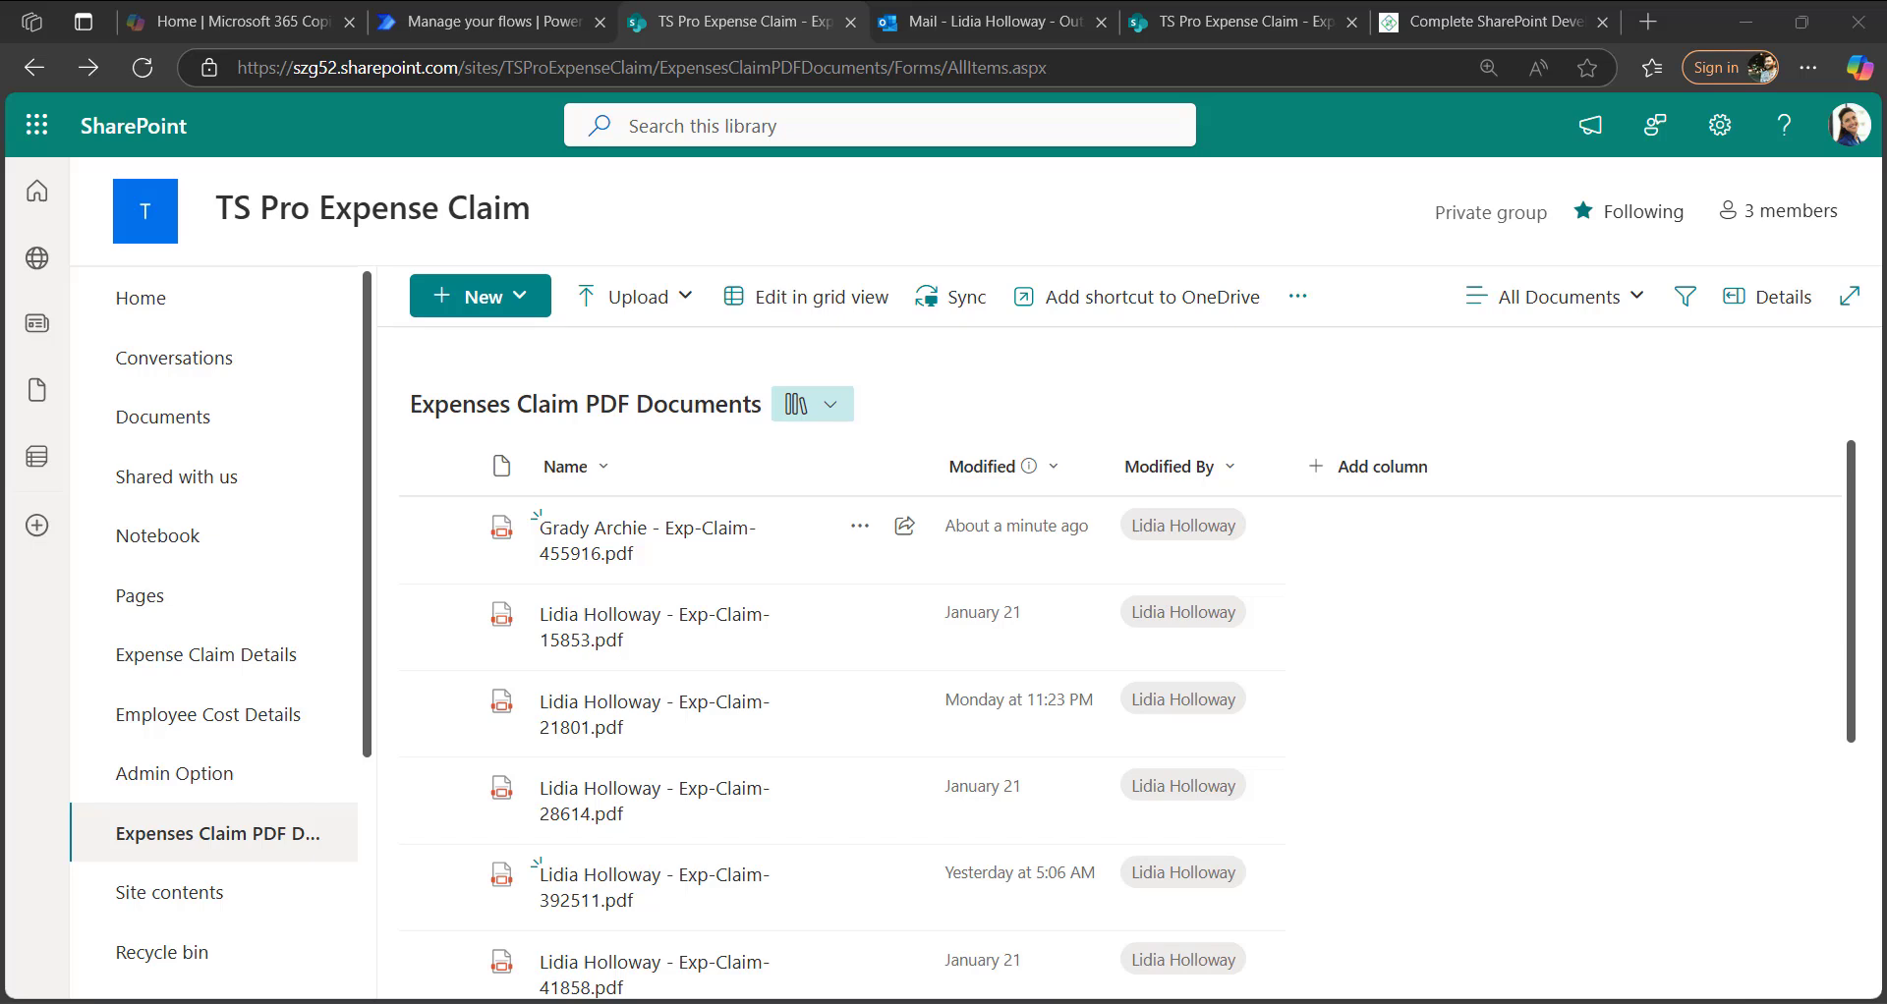
- Browse the SPGuides courses page for the training course's contents, pricing and testimonials
key(ctrl+Tab)
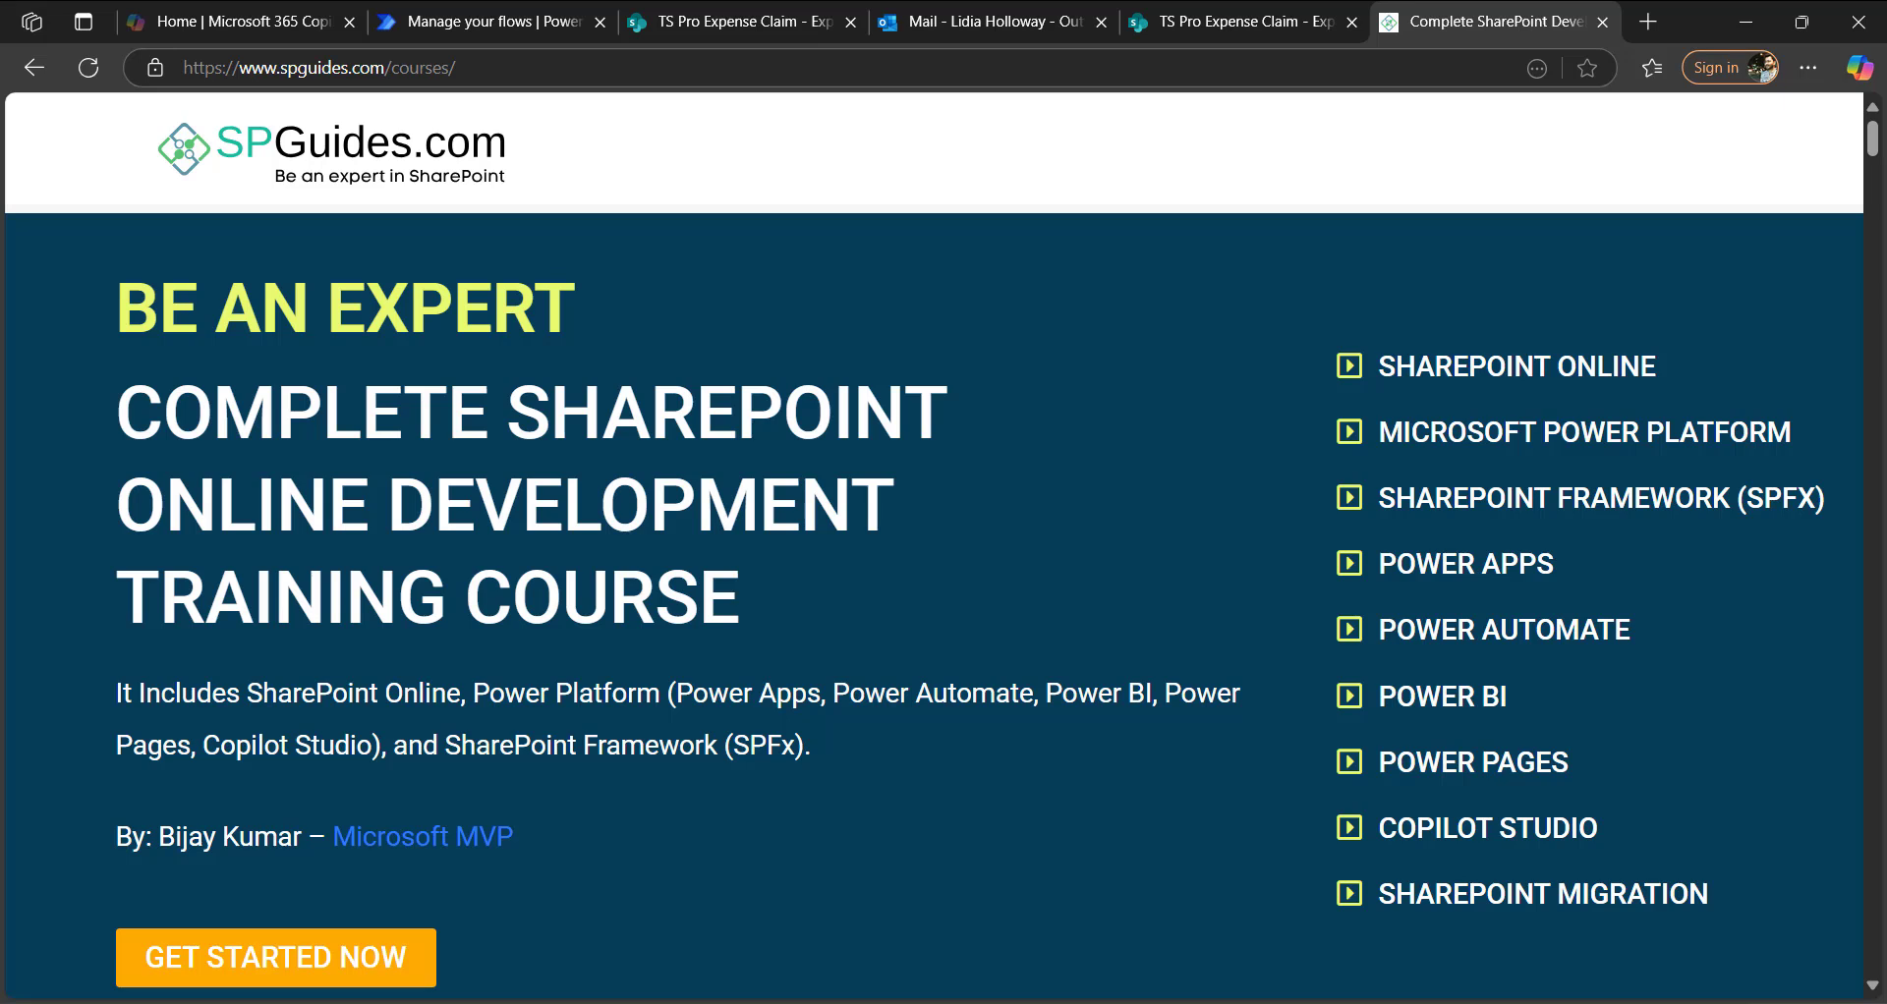
scroll(949, 546, down, 4)
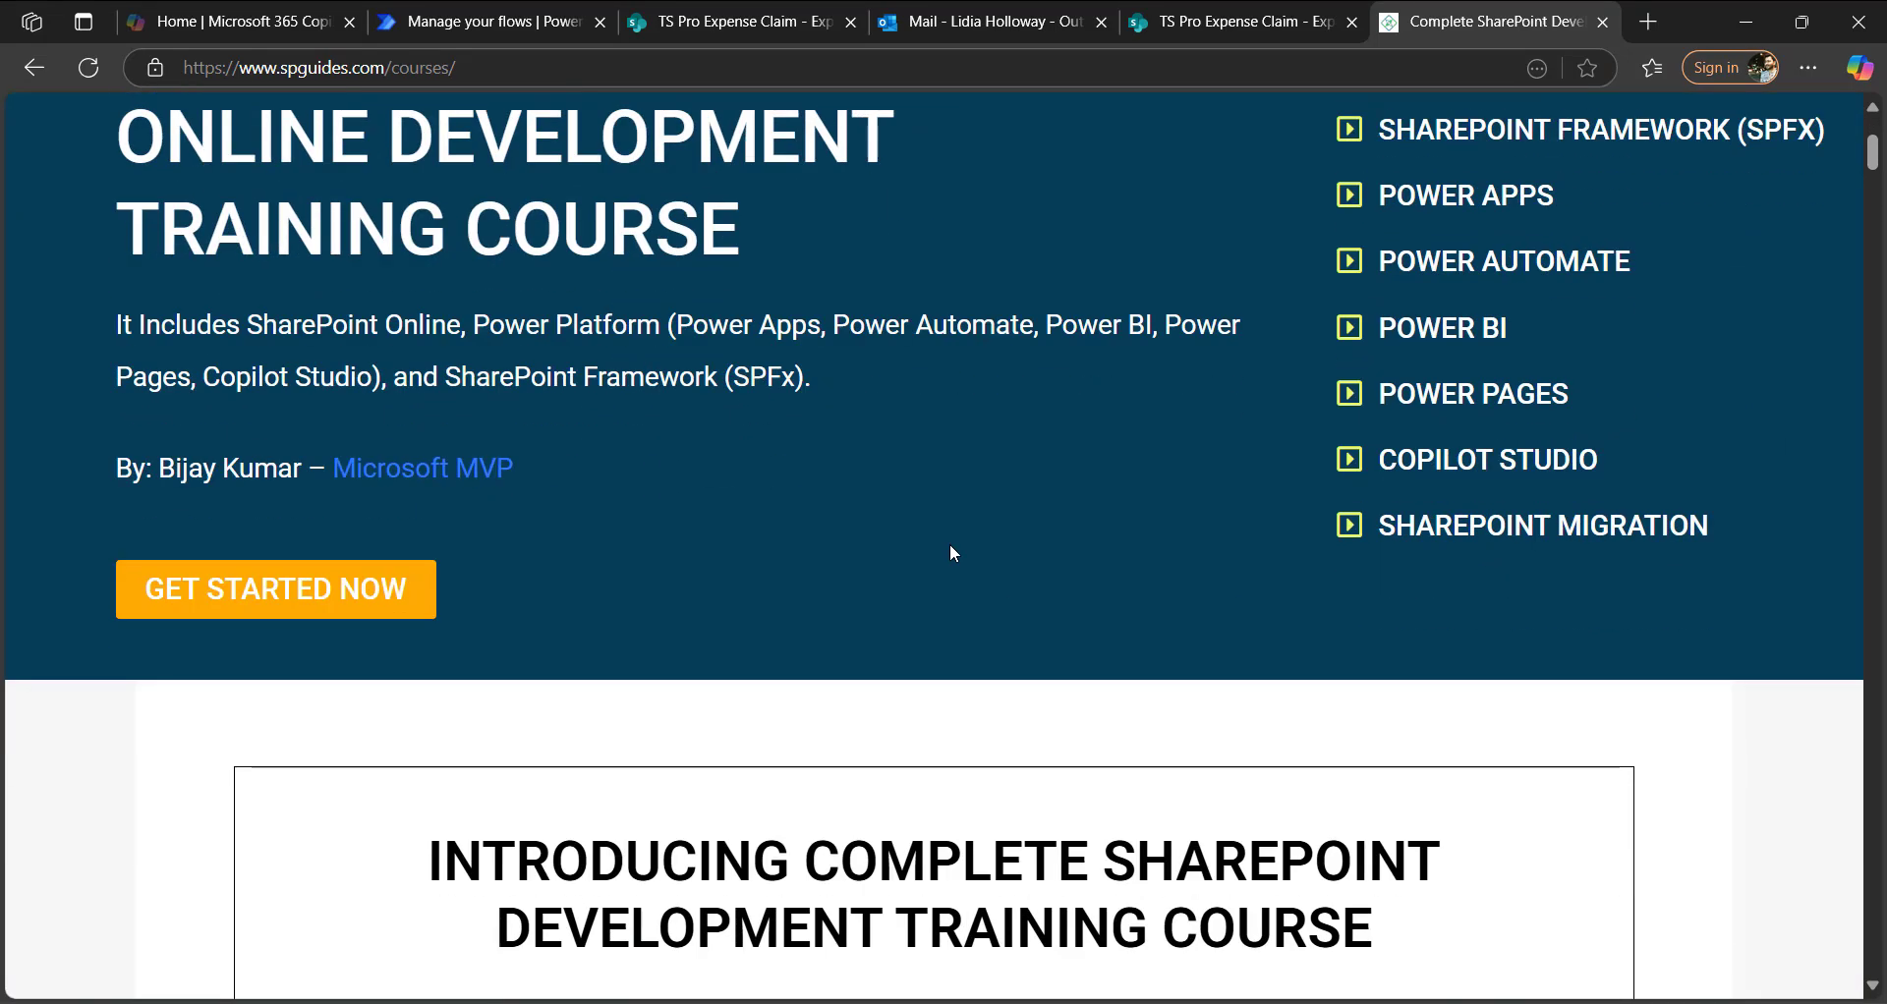
scroll(1061, 602, down, 1)
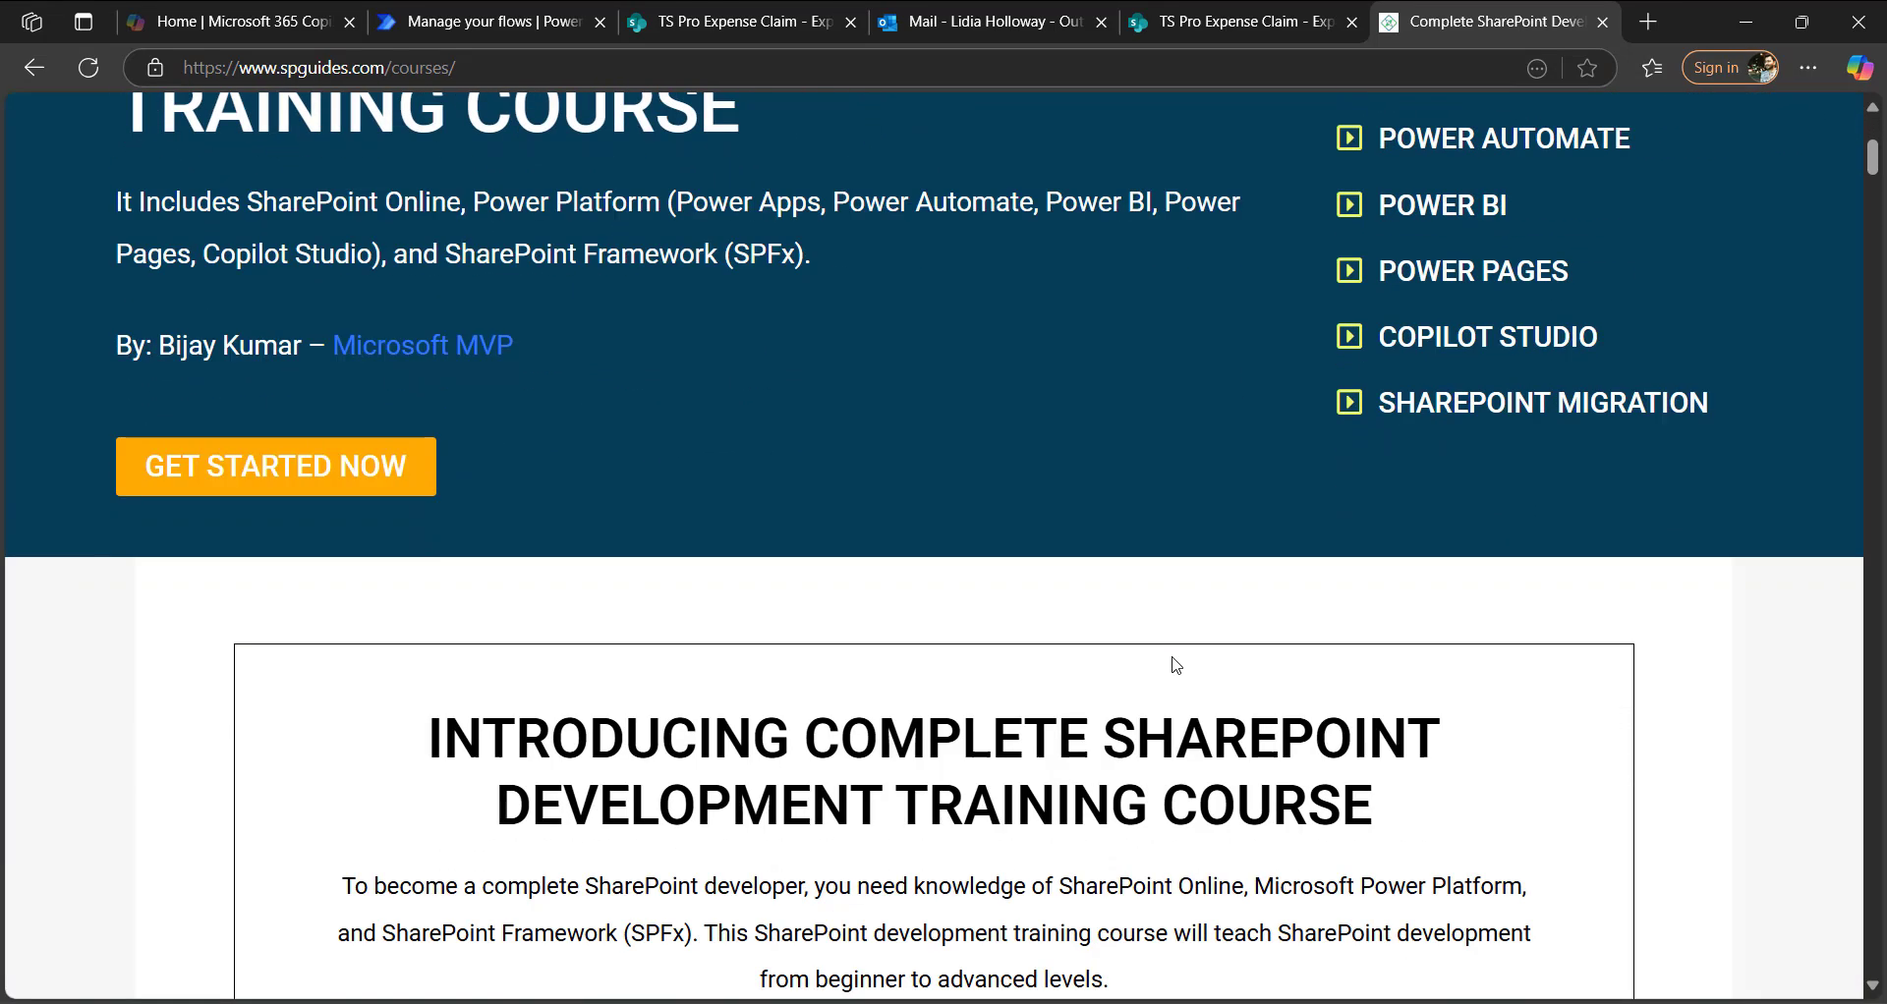
scroll(1177, 666, down, 12)
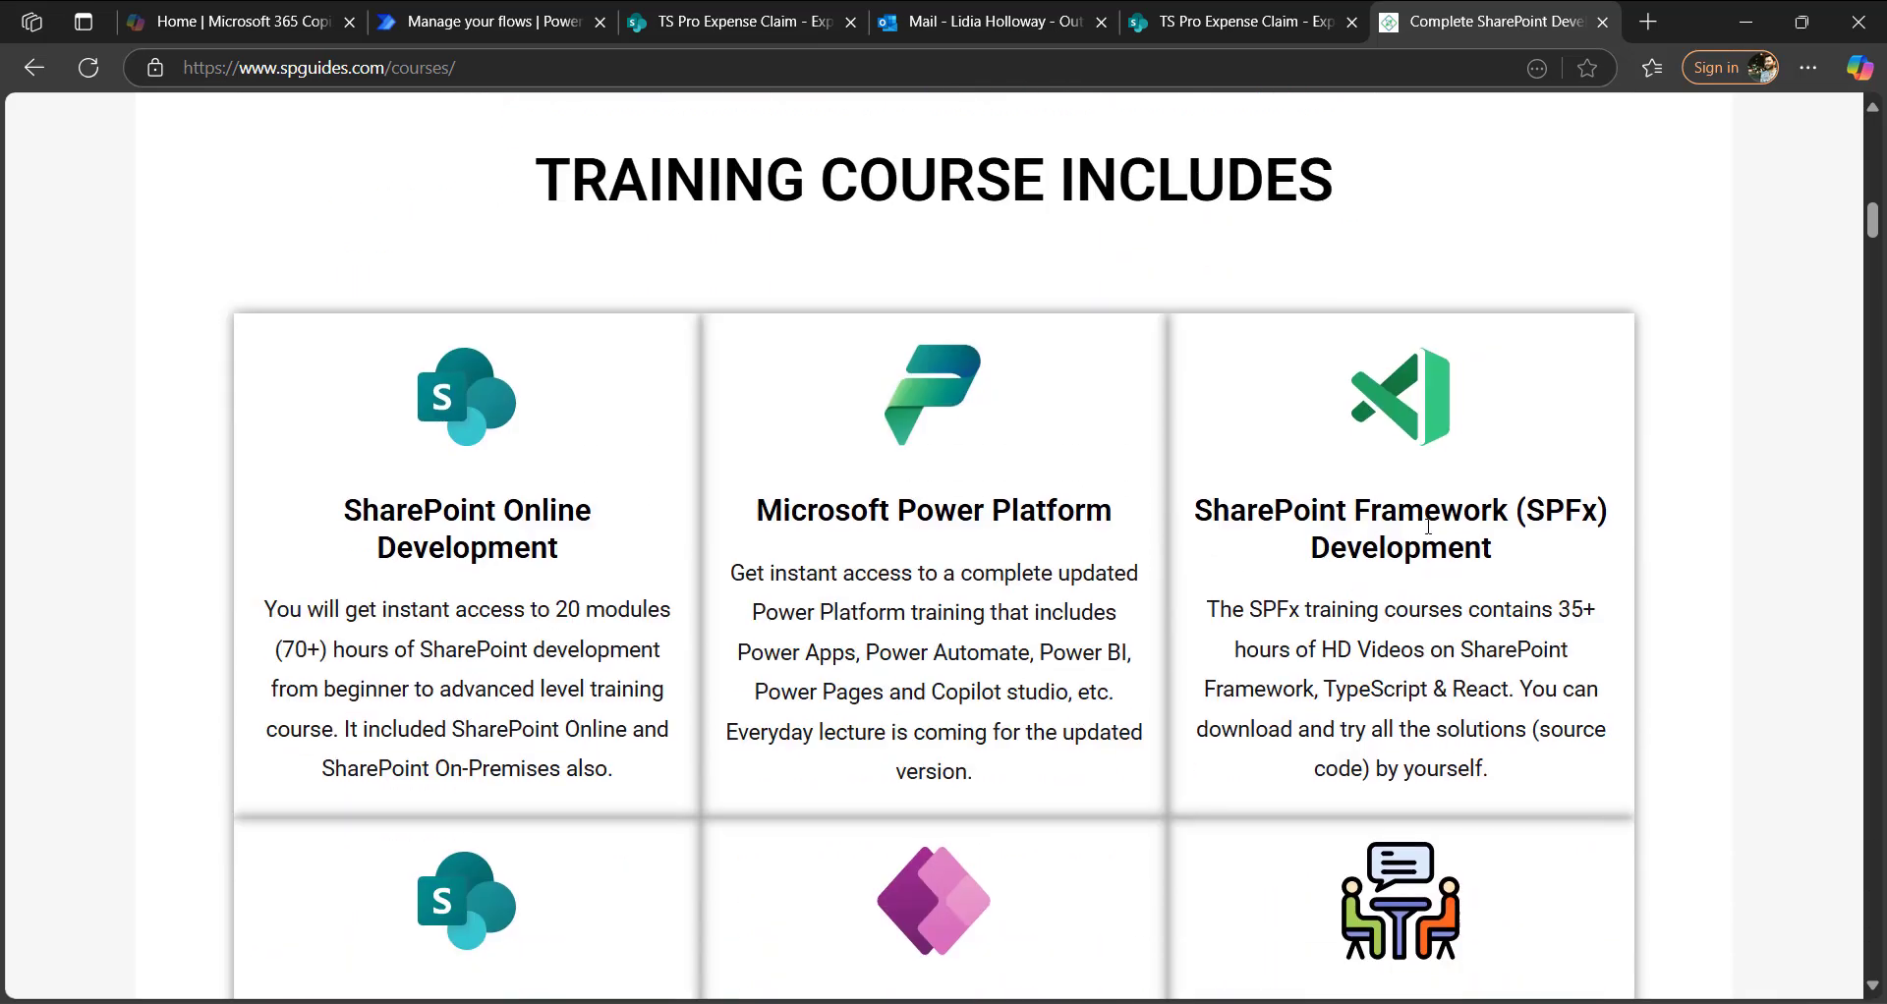
scroll(1427, 524, down, 3)
scroll(1560, 470, up, 15)
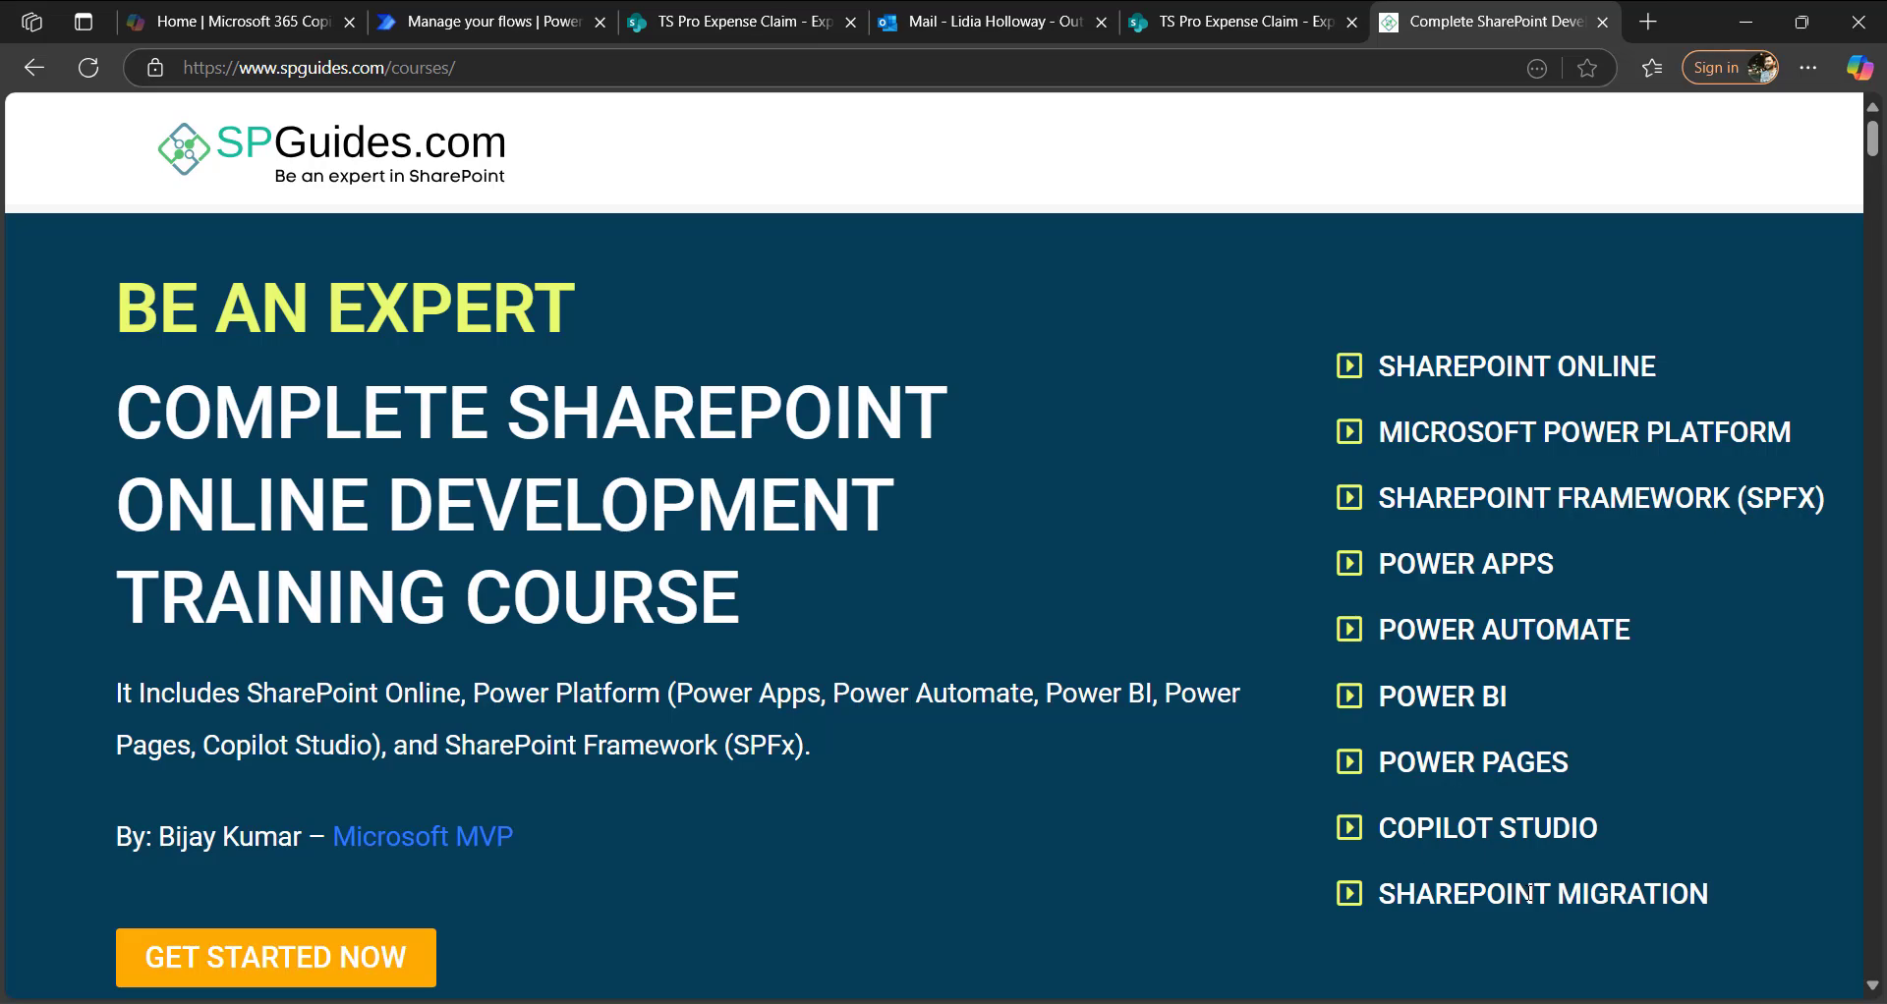
scroll(1097, 727, down, 15)
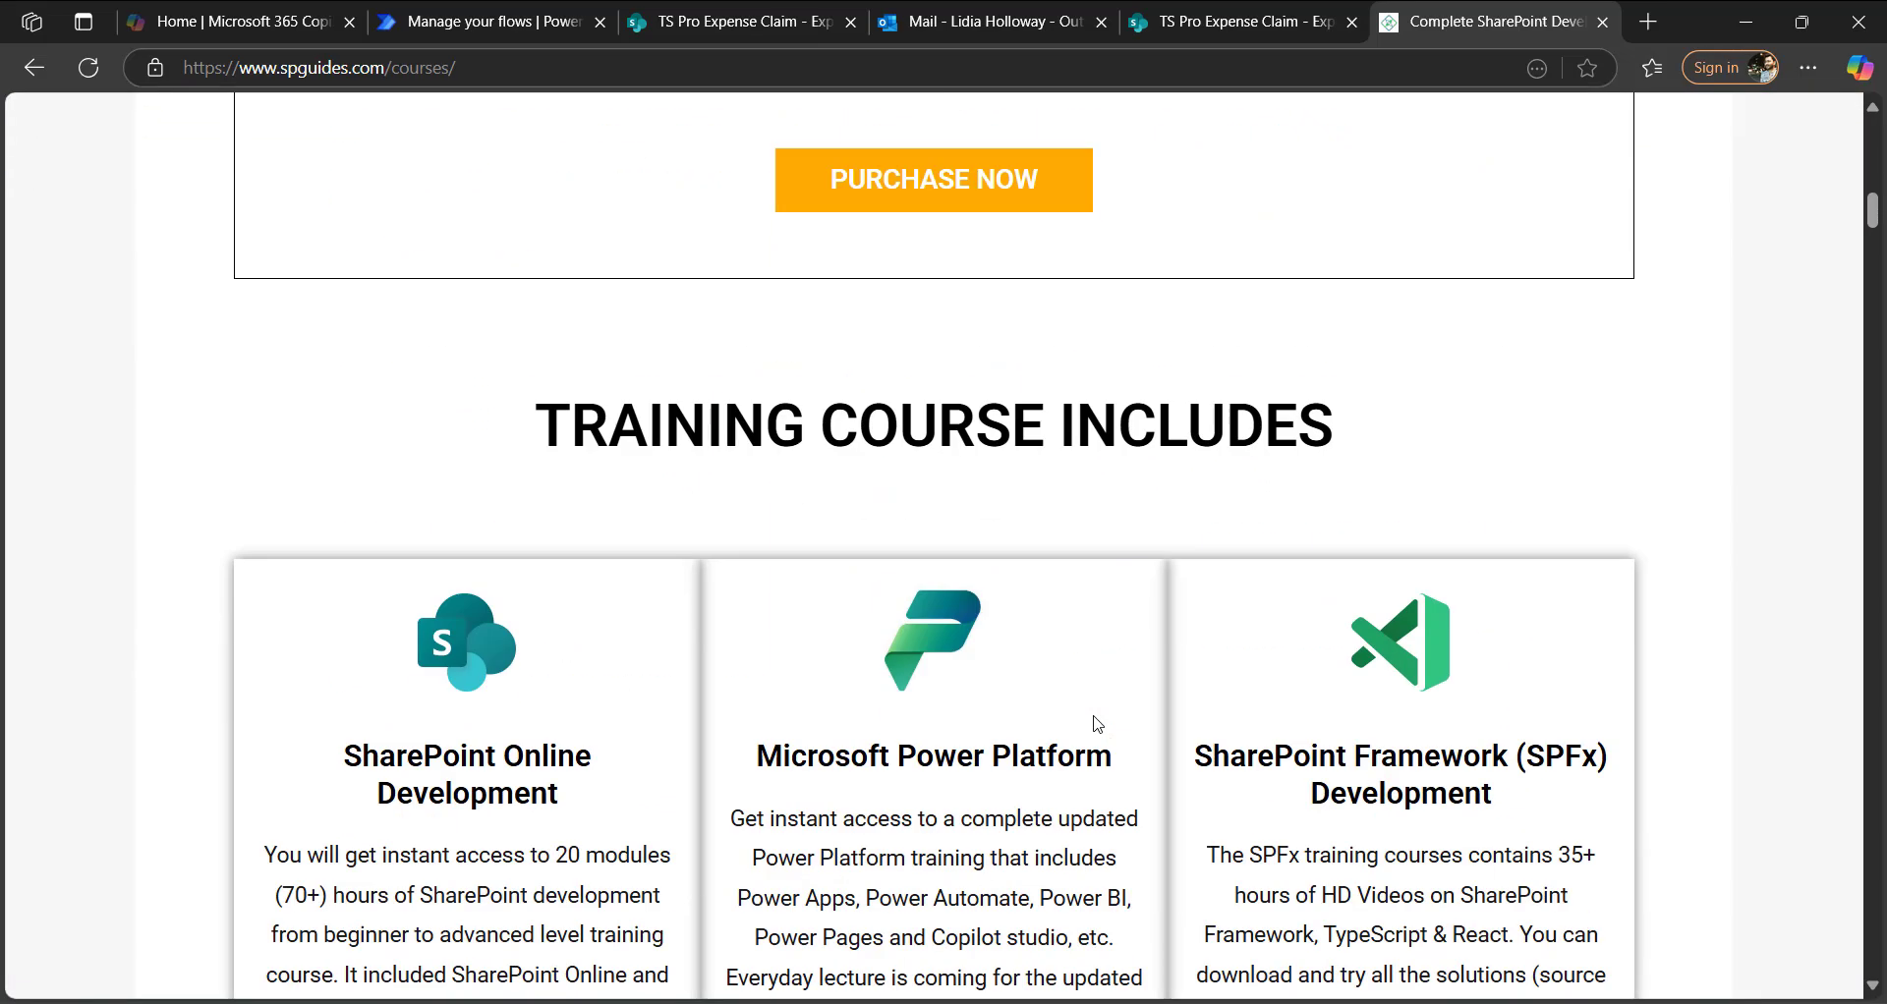
scroll(1098, 724, down, 15)
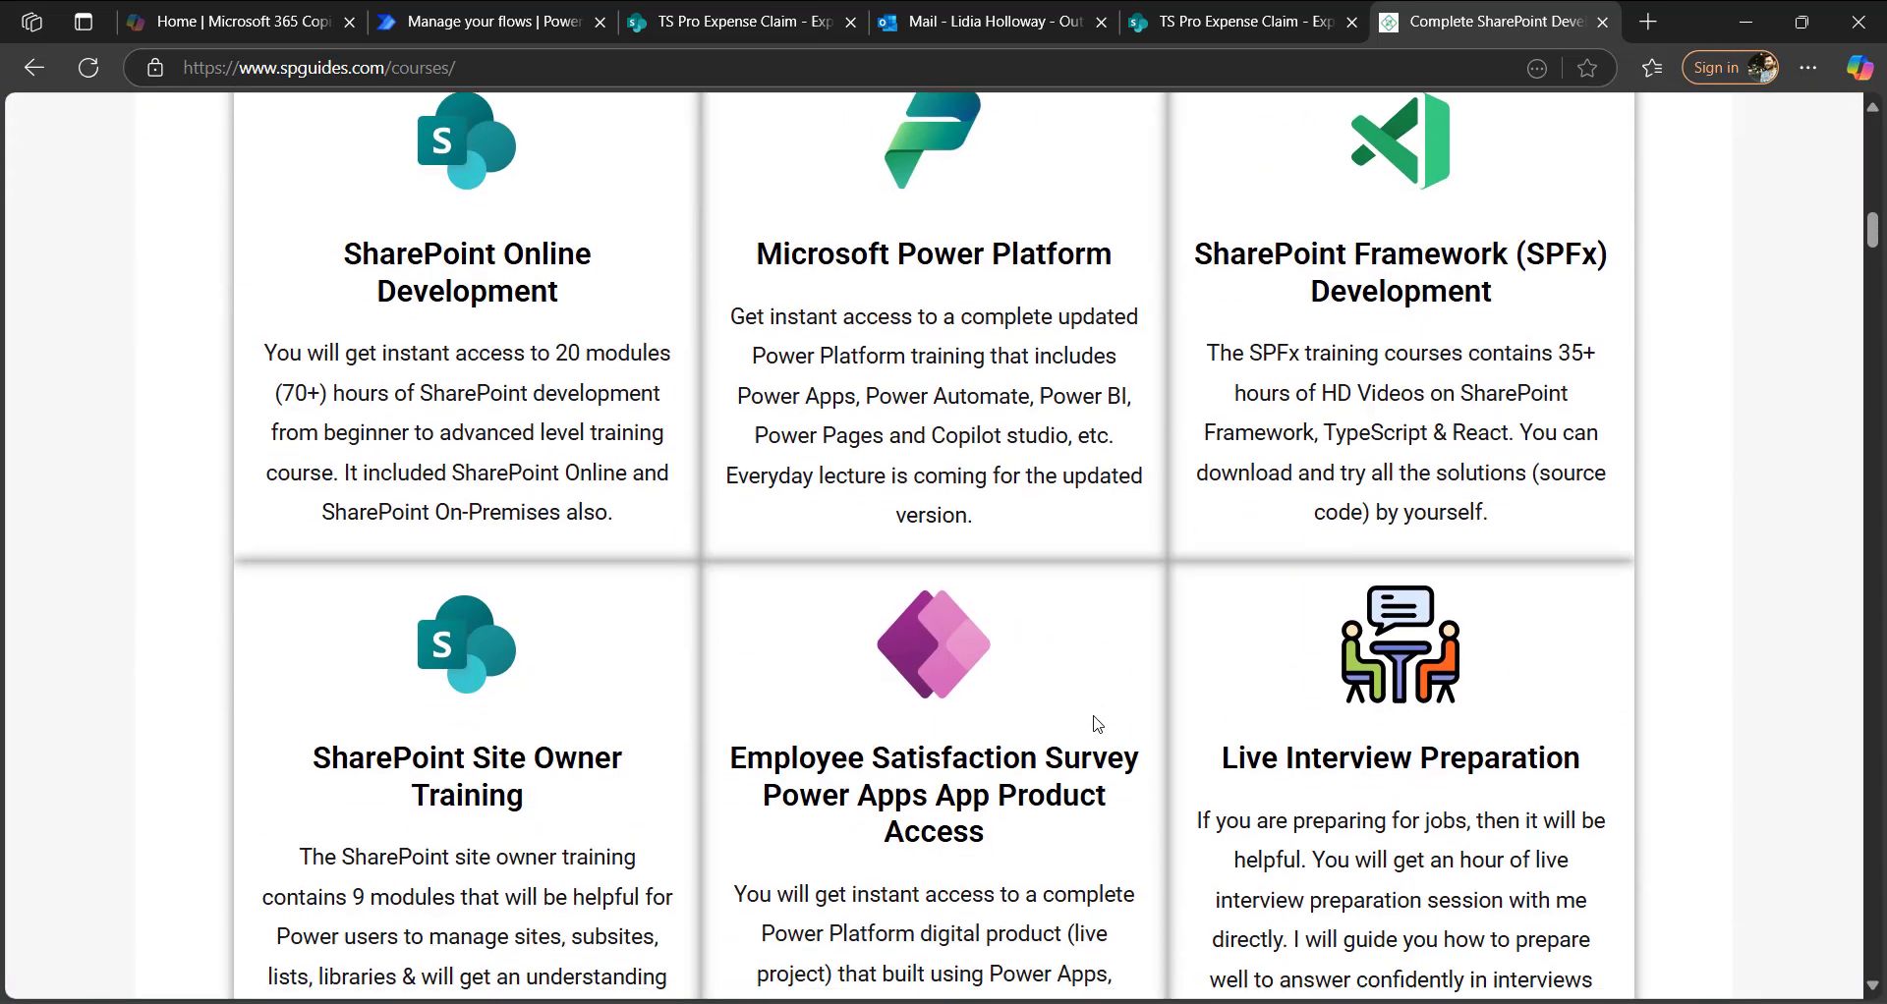
scroll(1097, 729, down, 15)
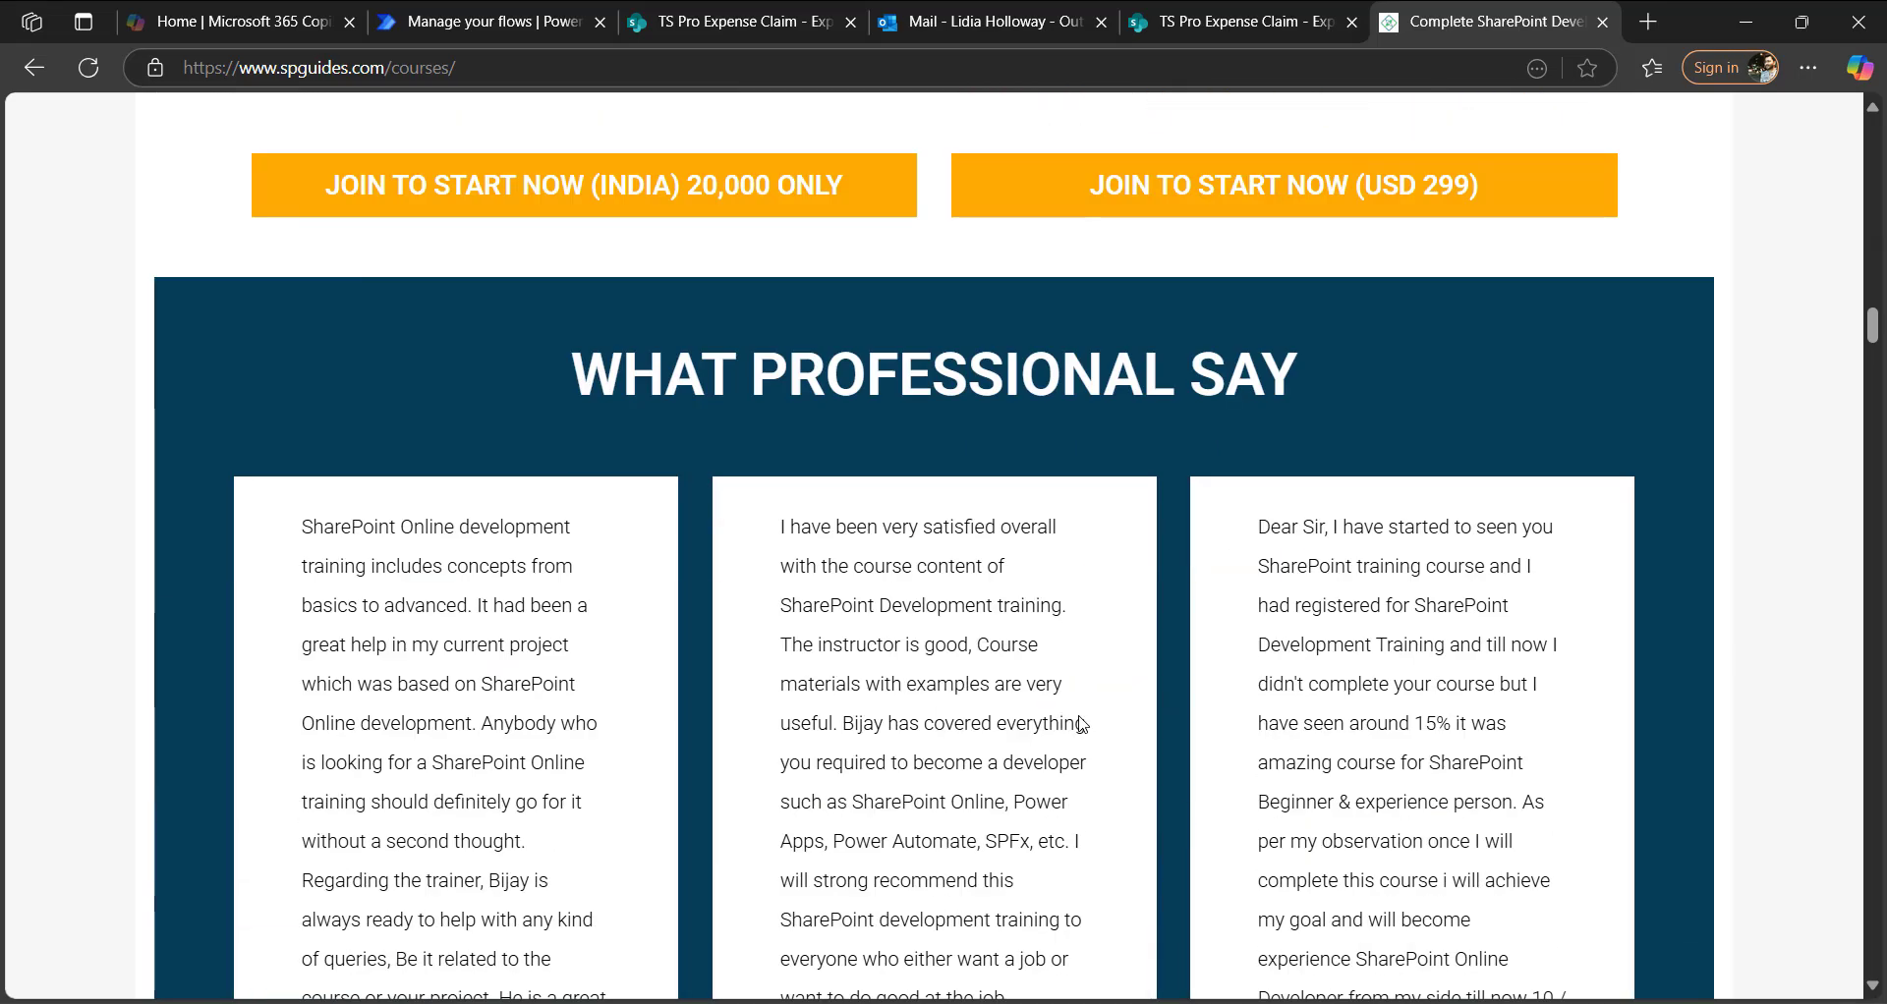
scroll(1080, 724, down, 15)
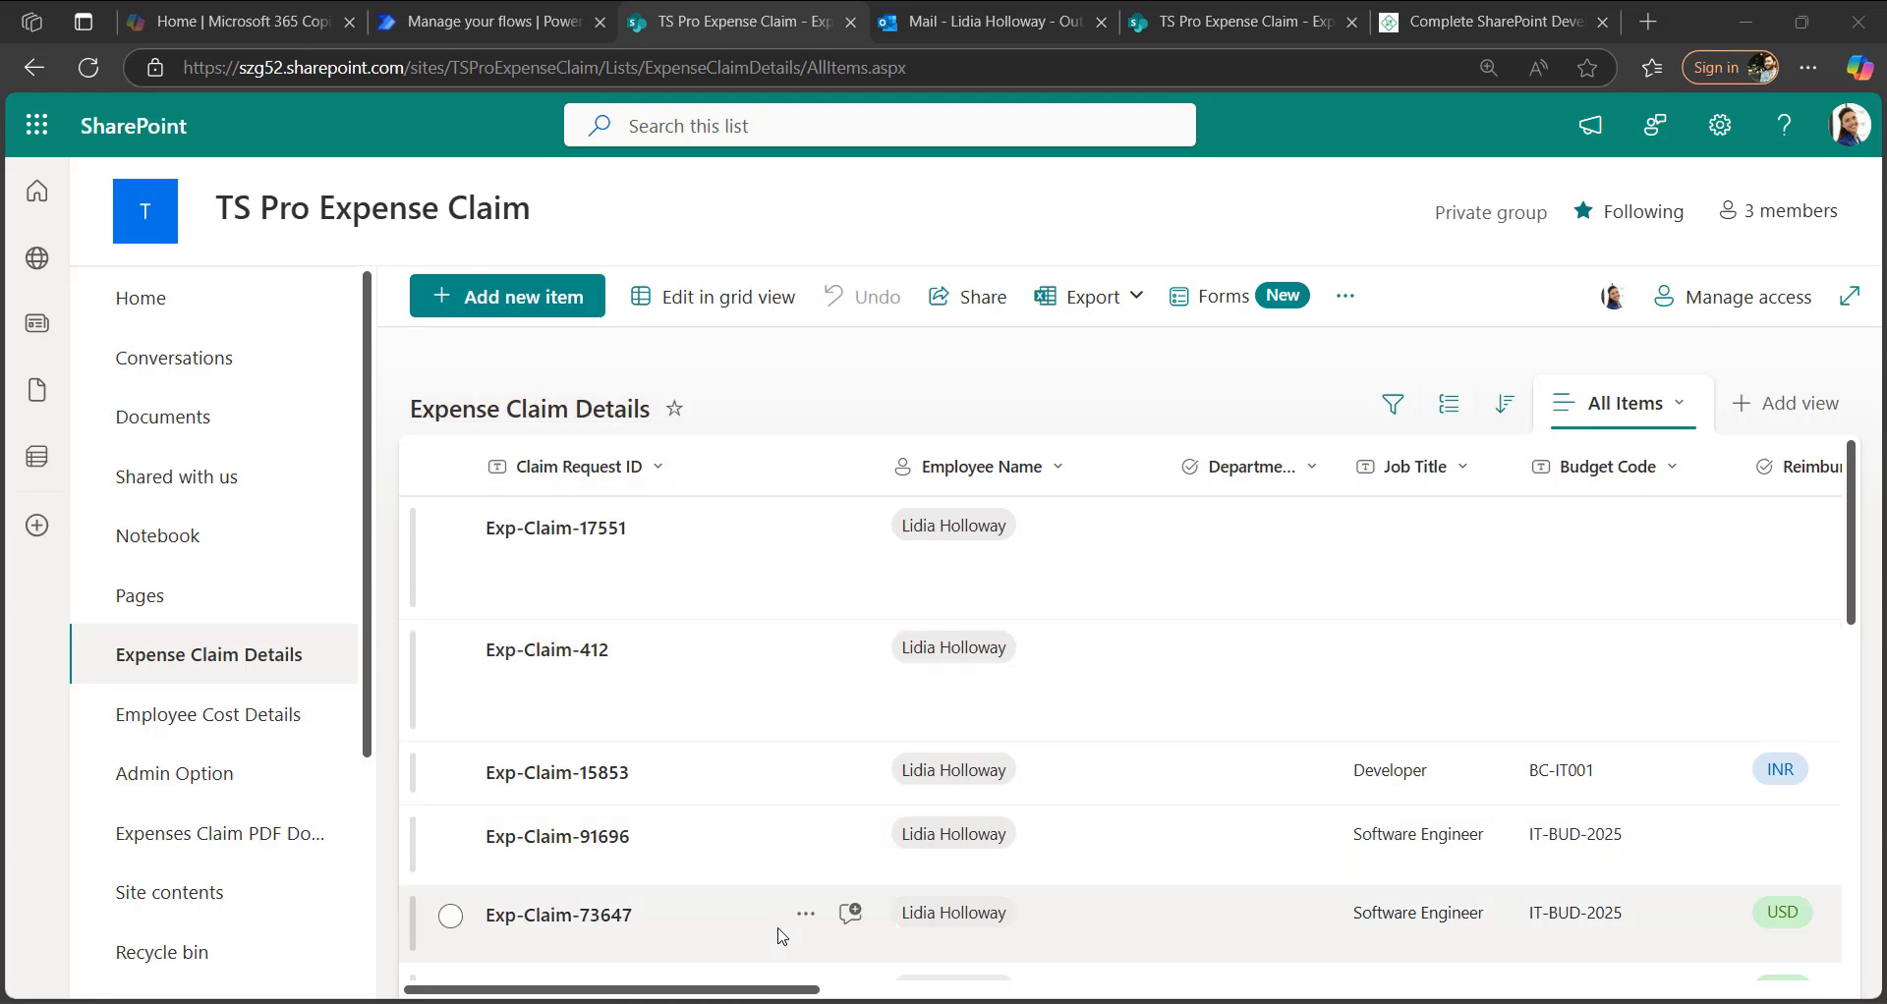
- Widen the Department column of the Expense Claim Details list so its full heading fits
mouse_move(801, 994)
mouse_down()
mouse_move(1752, 997)
mouse_move(829, 992)
mouse_up()
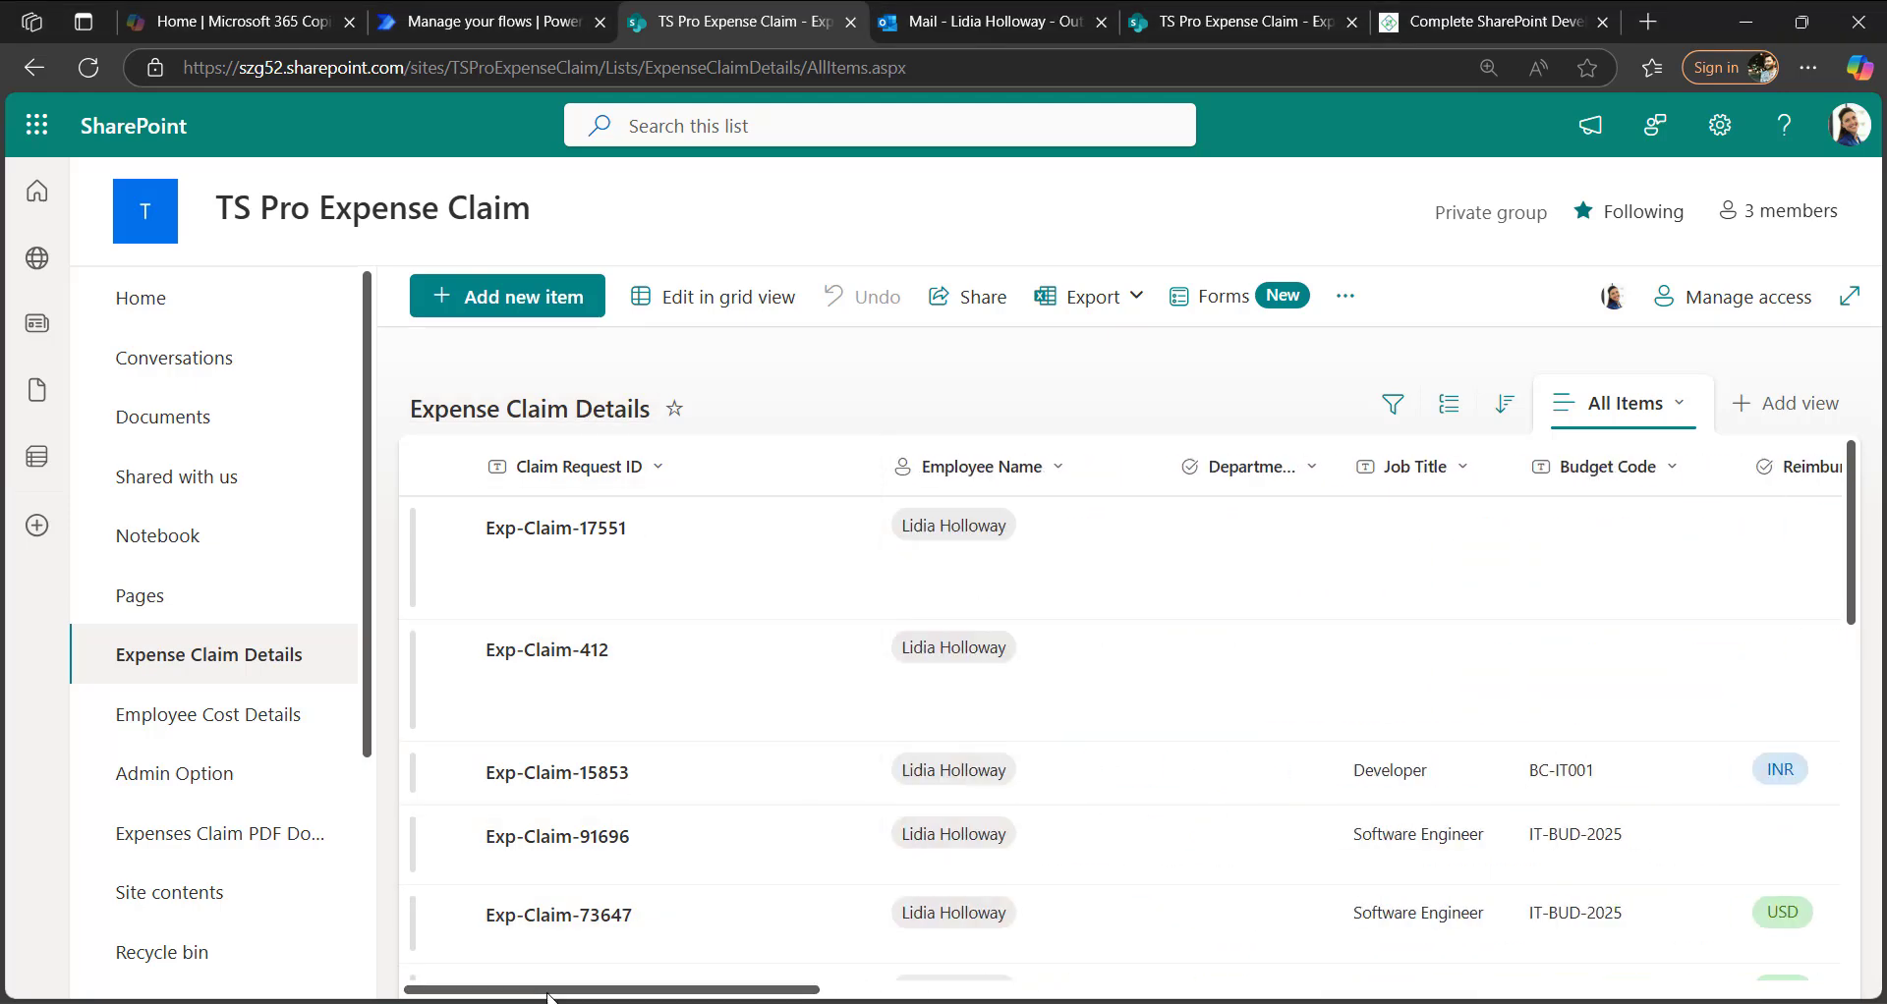
drag(1339, 464, 1381, 481)
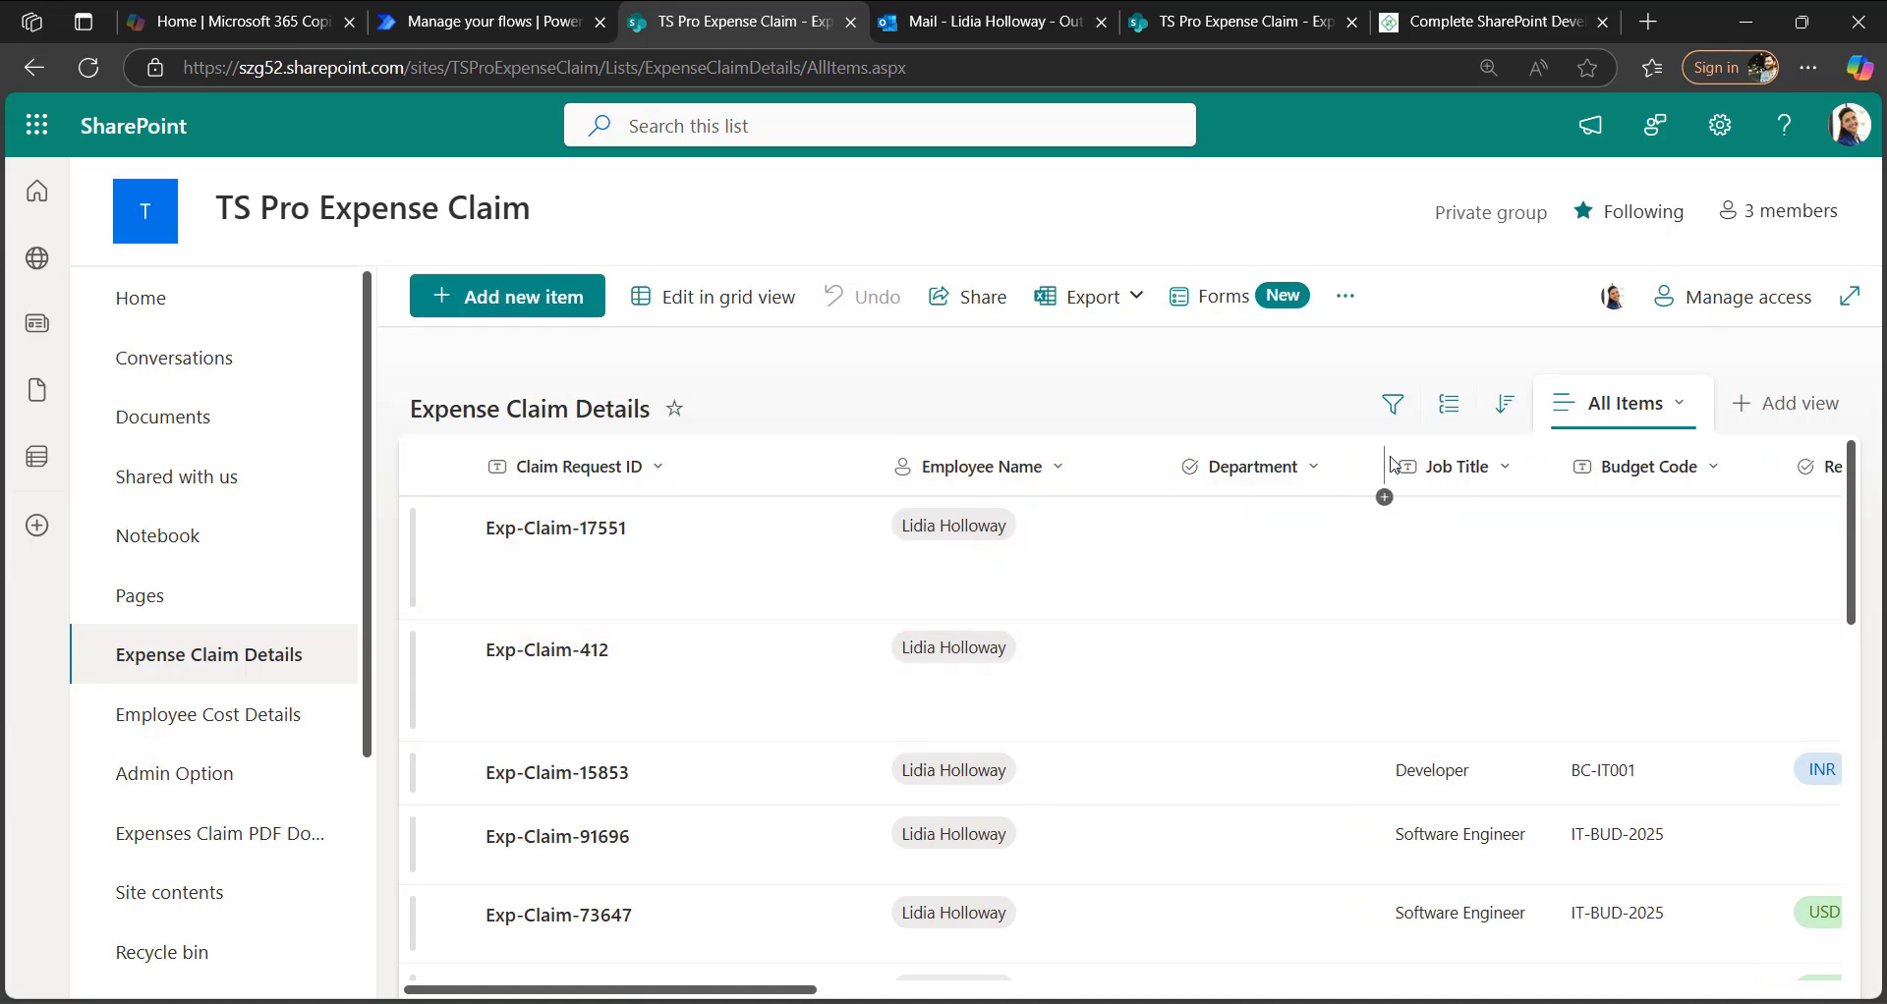
- Examine the Expense Claim Details columns, including submission method, HR, digital signatures, claim status and HR review
mouse_move(806, 991)
mouse_down()
mouse_move(1229, 983)
mouse_move(1369, 960)
mouse_move(1509, 990)
mouse_up()
scroll(1415, 749, down, 2)
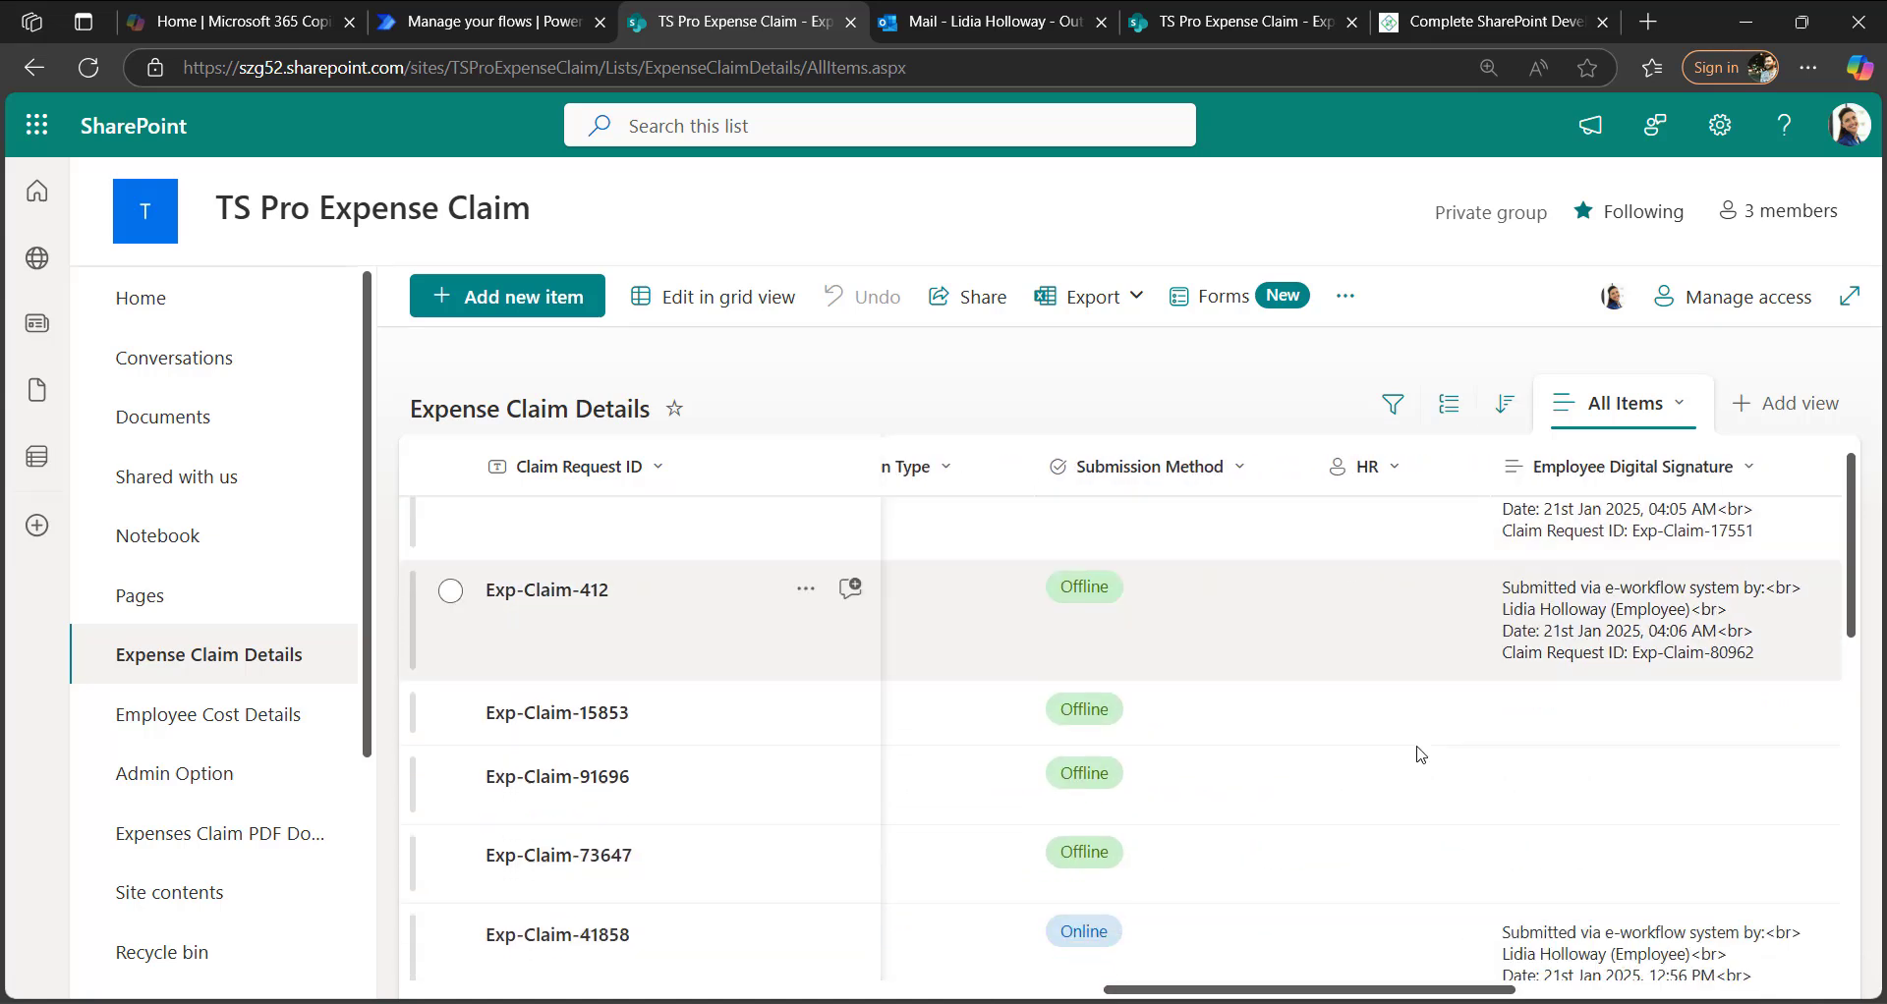
scroll(1259, 501, right, 4)
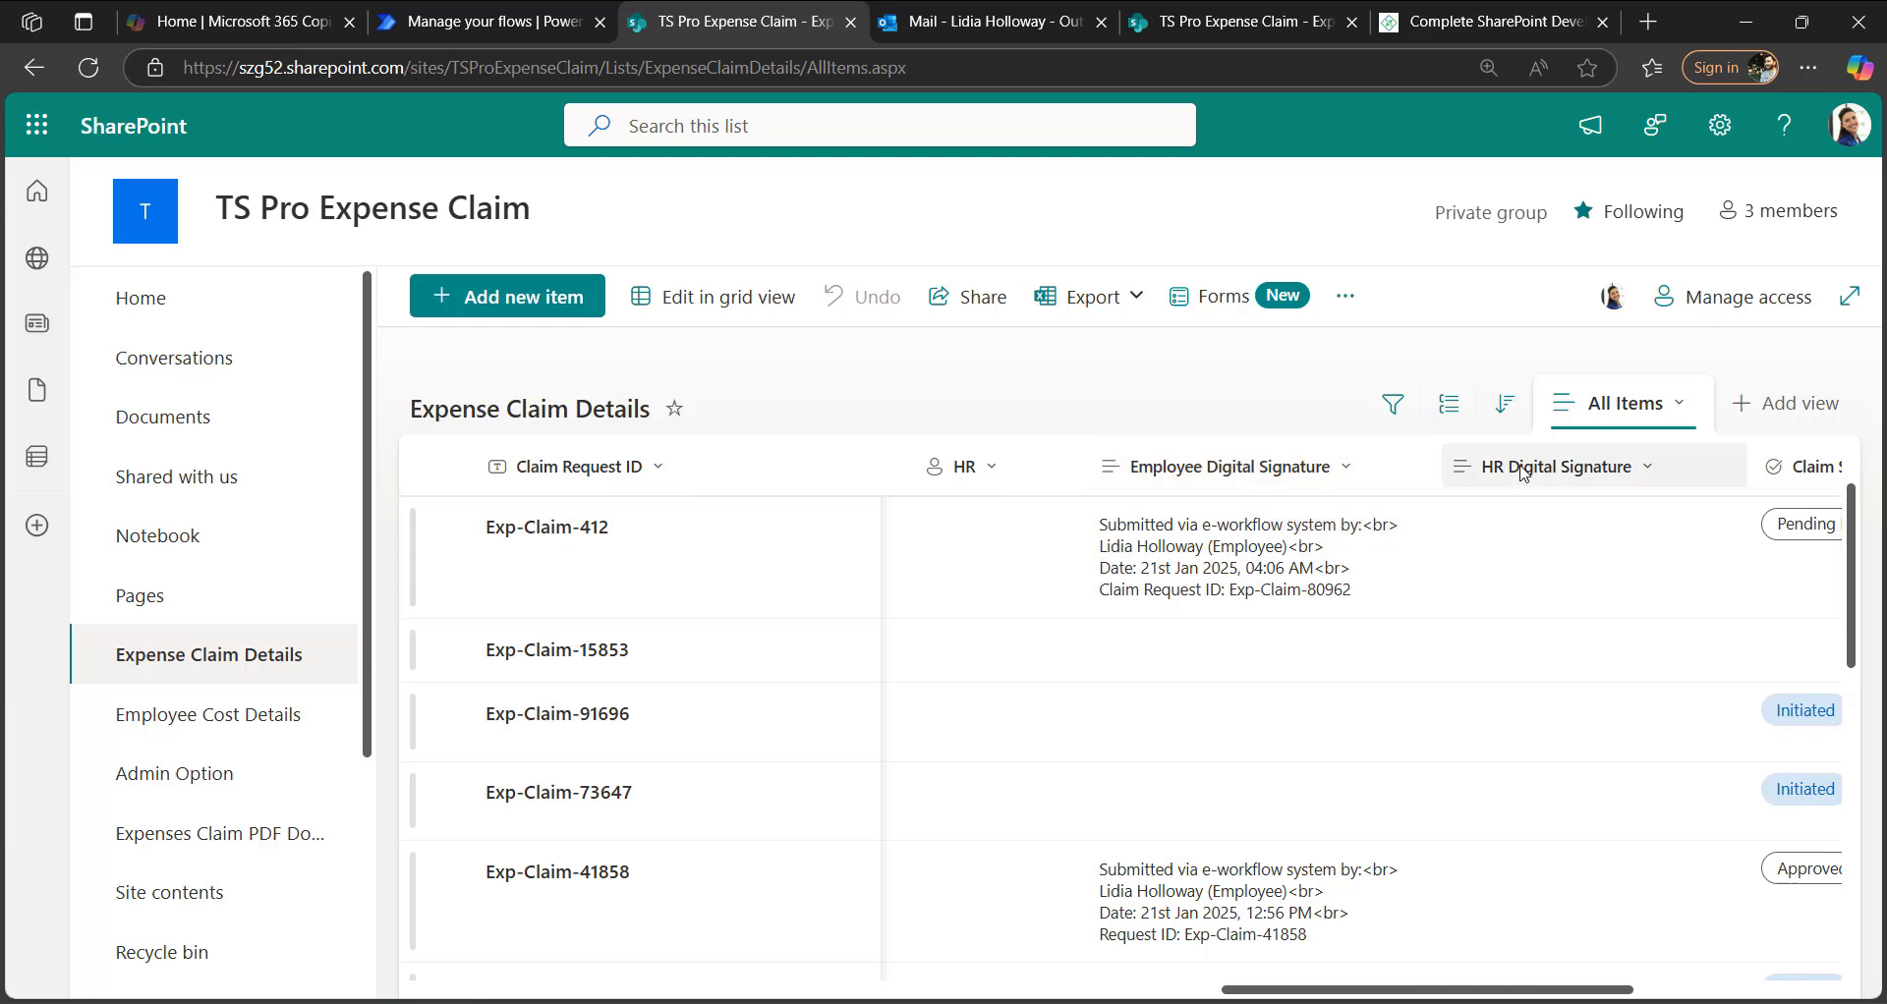
drag(1611, 997, 1725, 998)
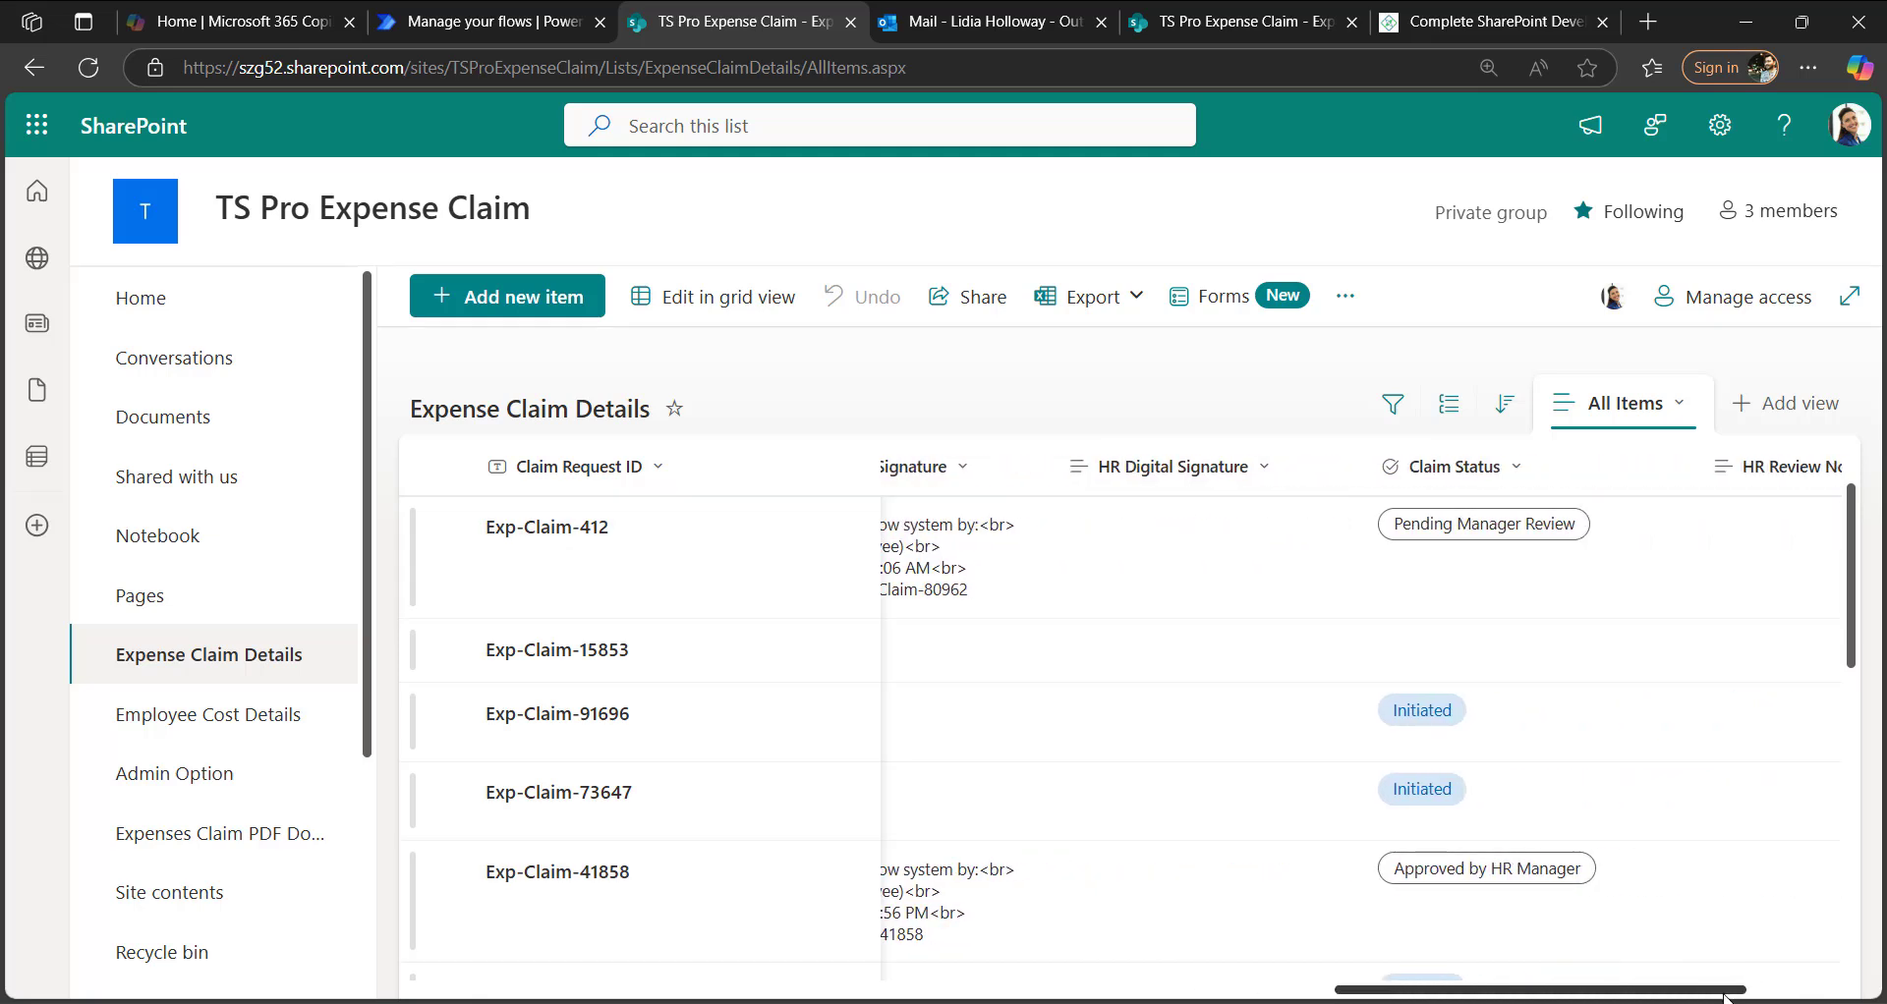
scroll(1488, 639, down, 1)
scroll(1488, 639, down, 3)
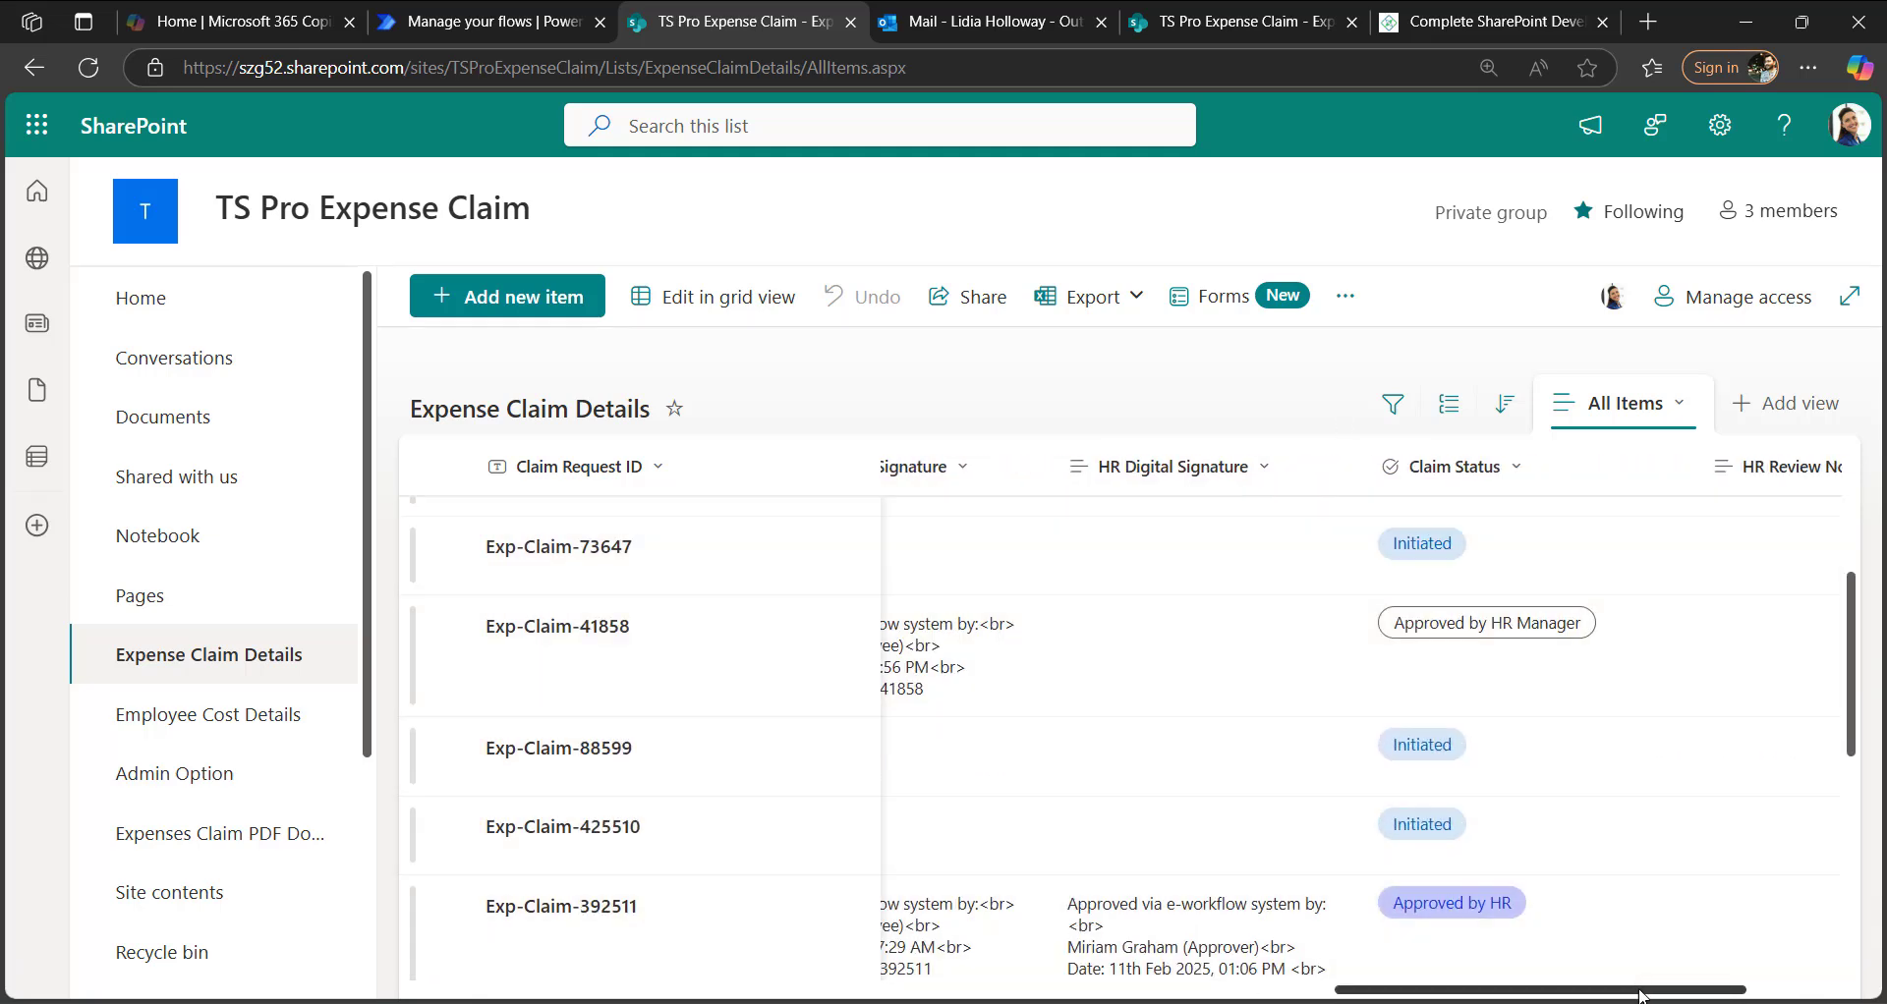
scroll(1583, 947, right, 2)
scroll(1160, 919, left, 5)
scroll(1160, 919, left, 4)
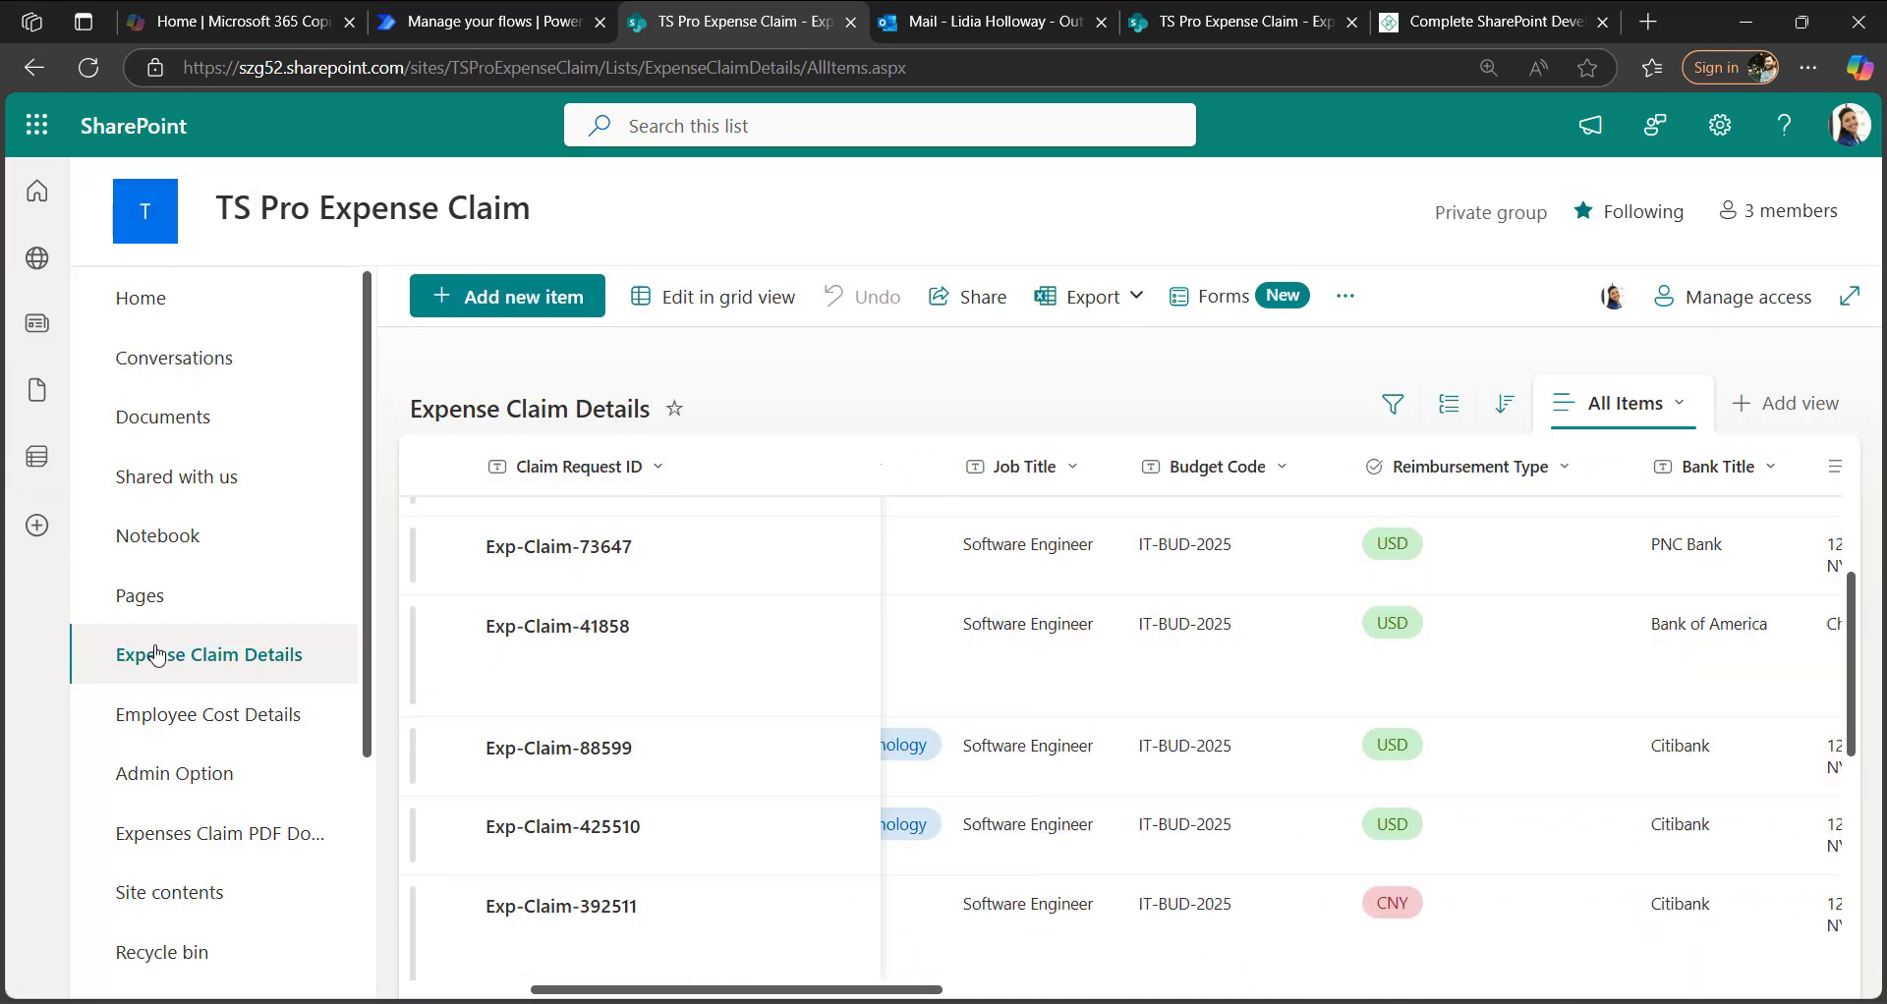
- Compare the Employee Cost Details list with the Expense Claim Details list, checking their columns and shared request IDs
click(258, 722)
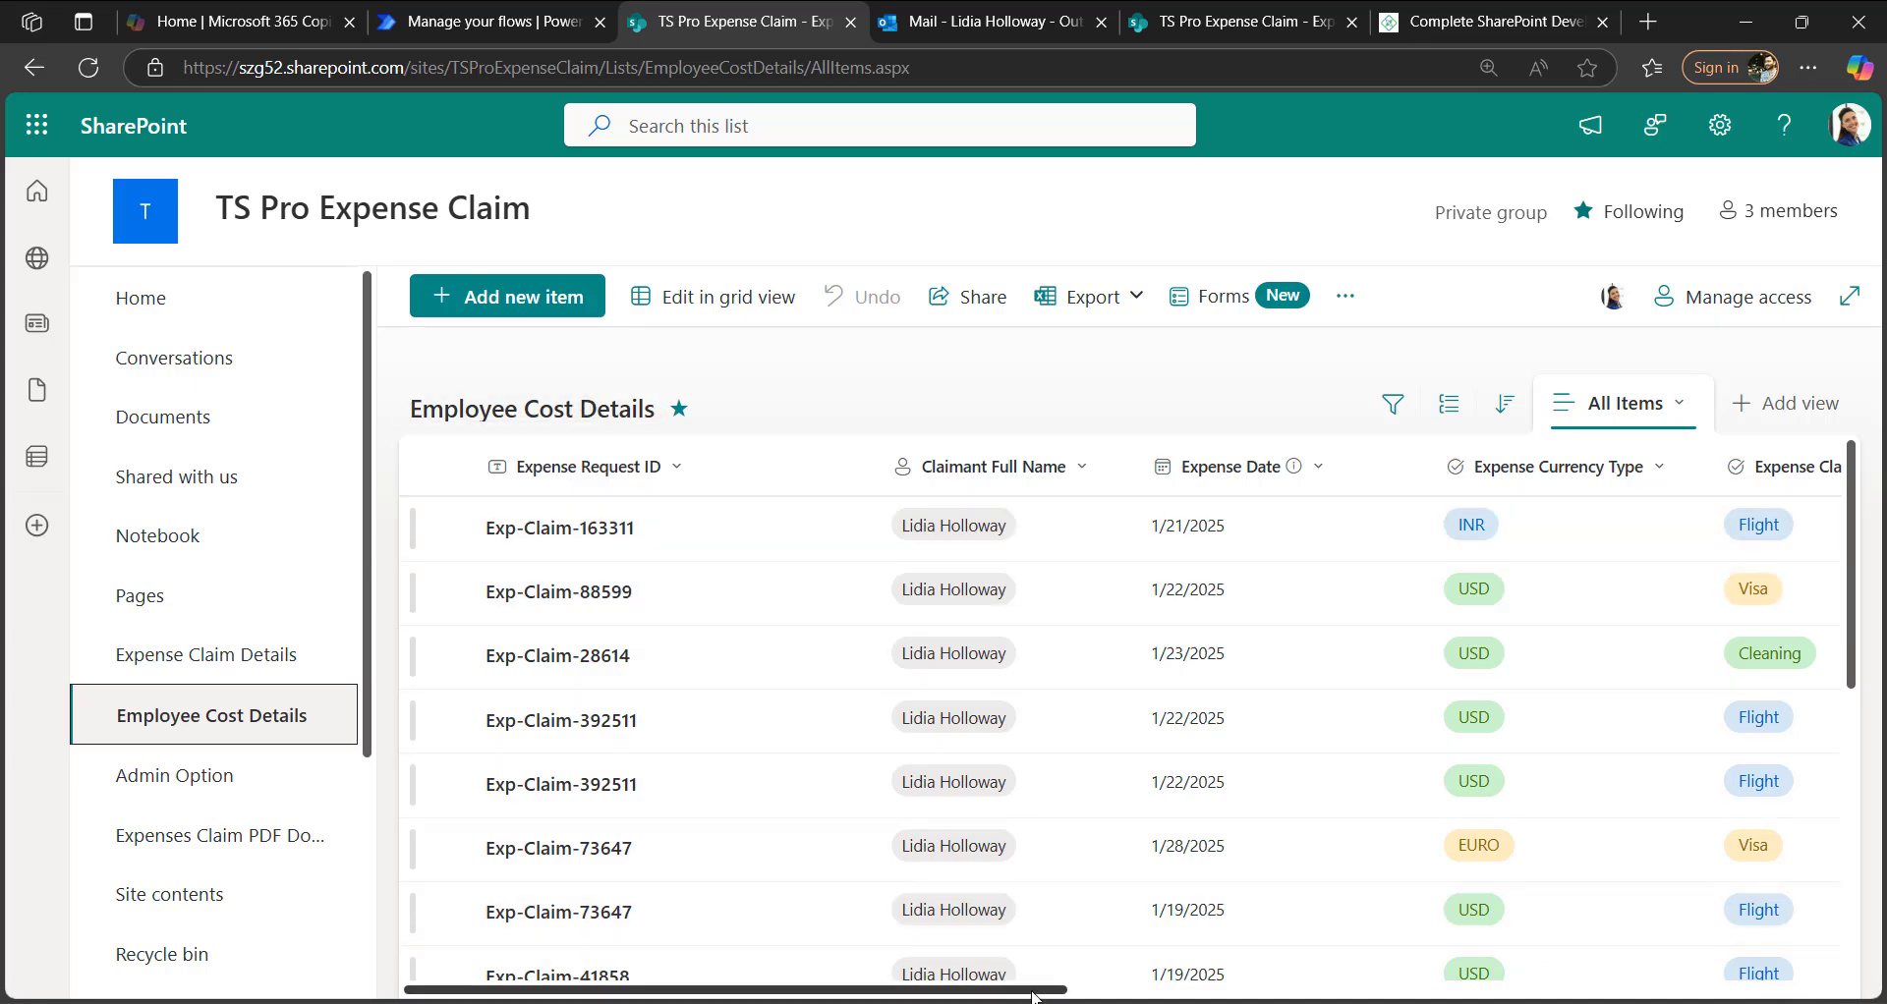
drag(1032, 995, 497, 997)
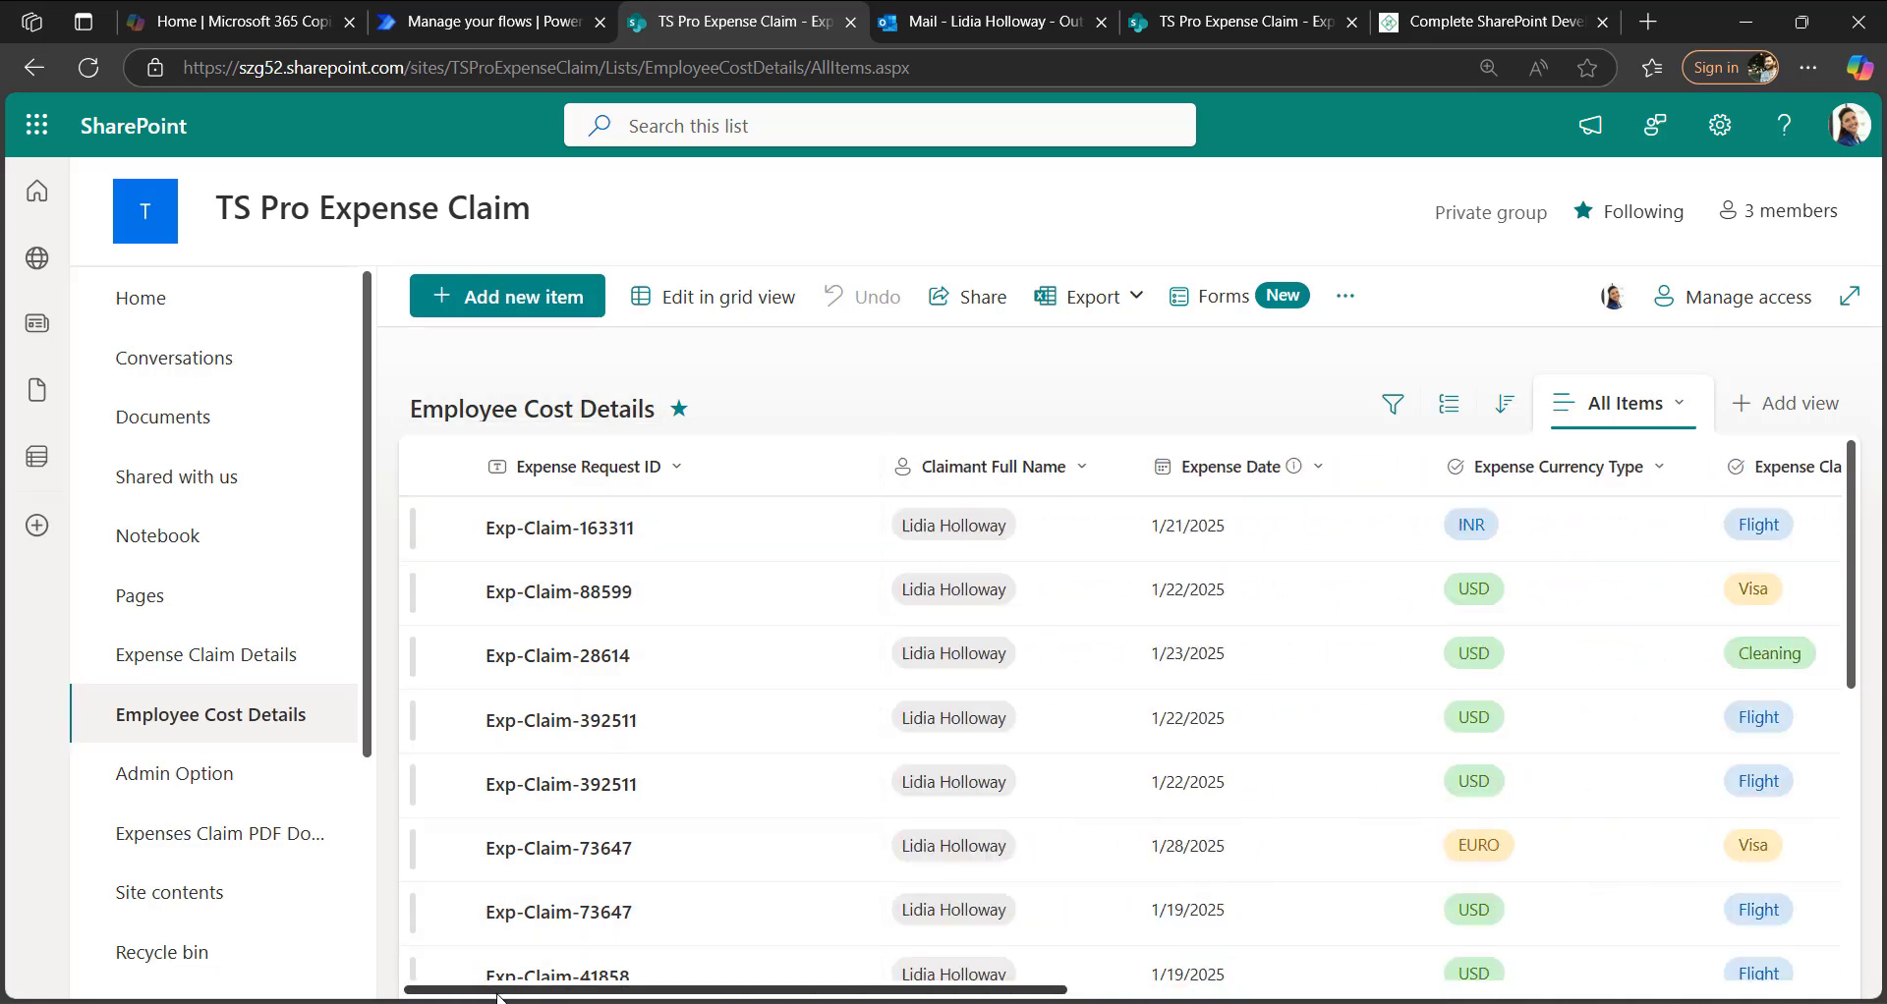
click(249, 656)
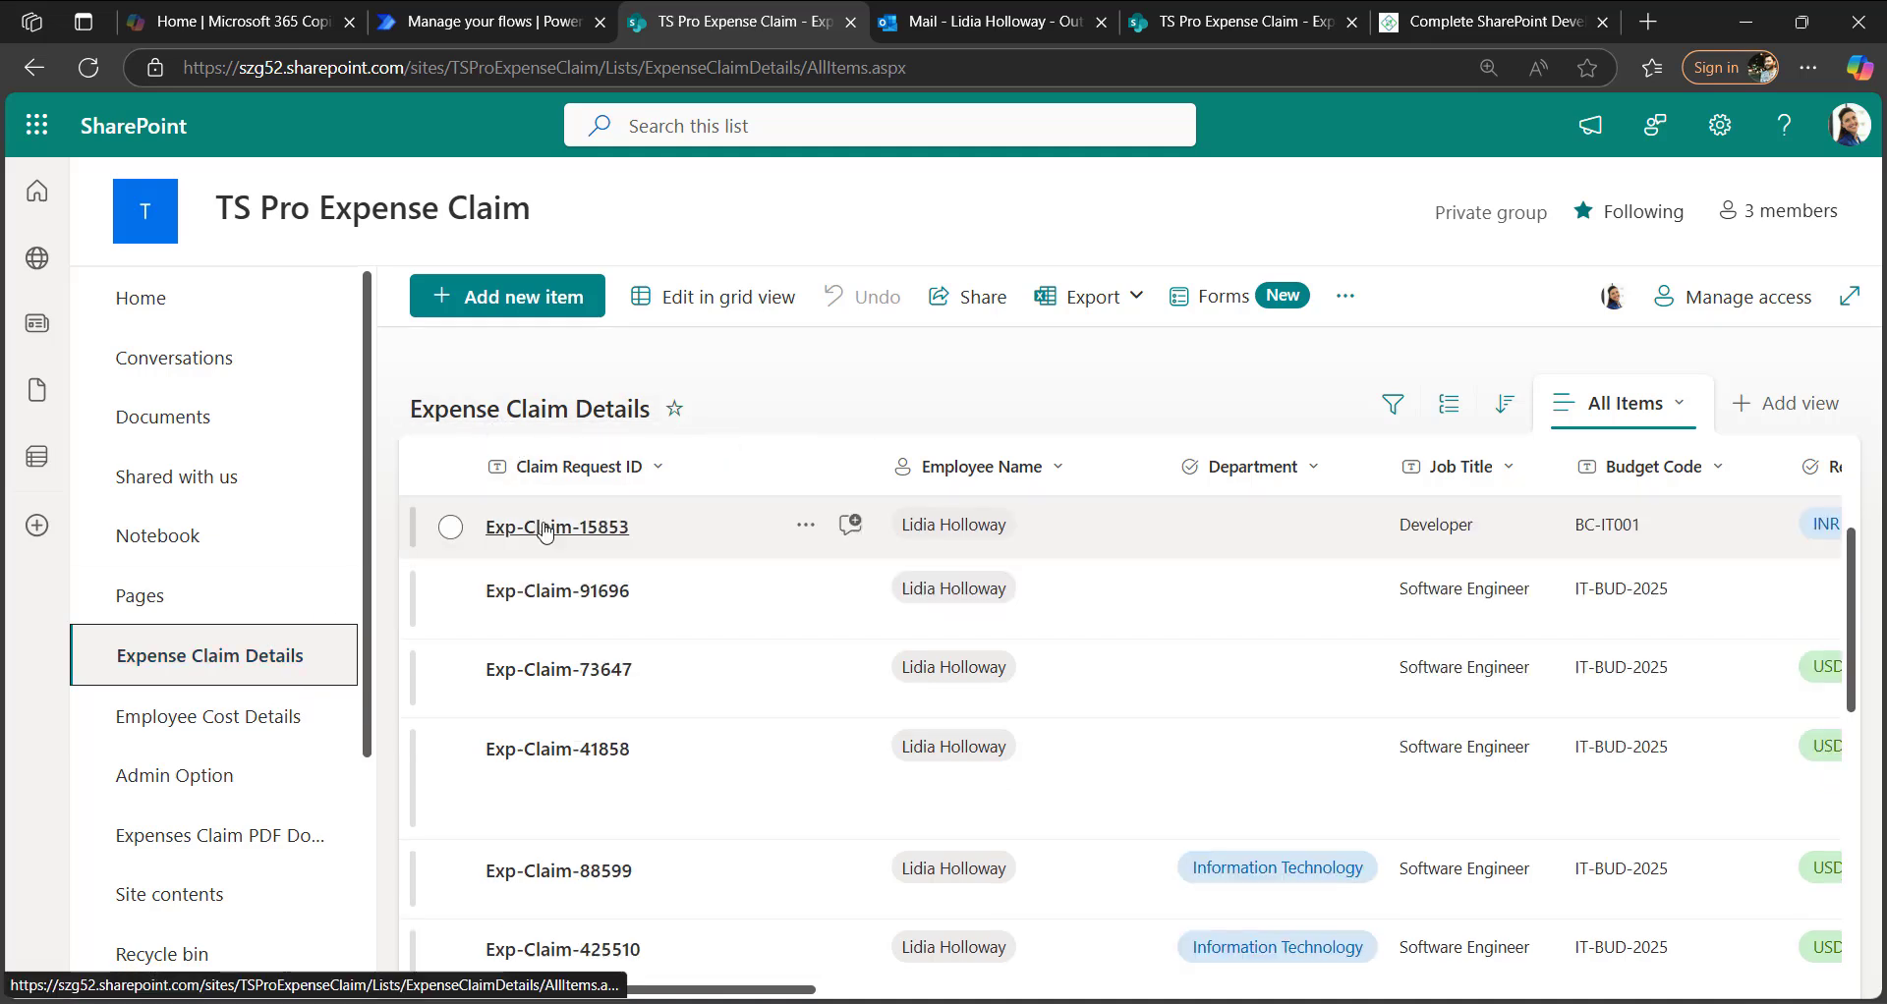
click(255, 712)
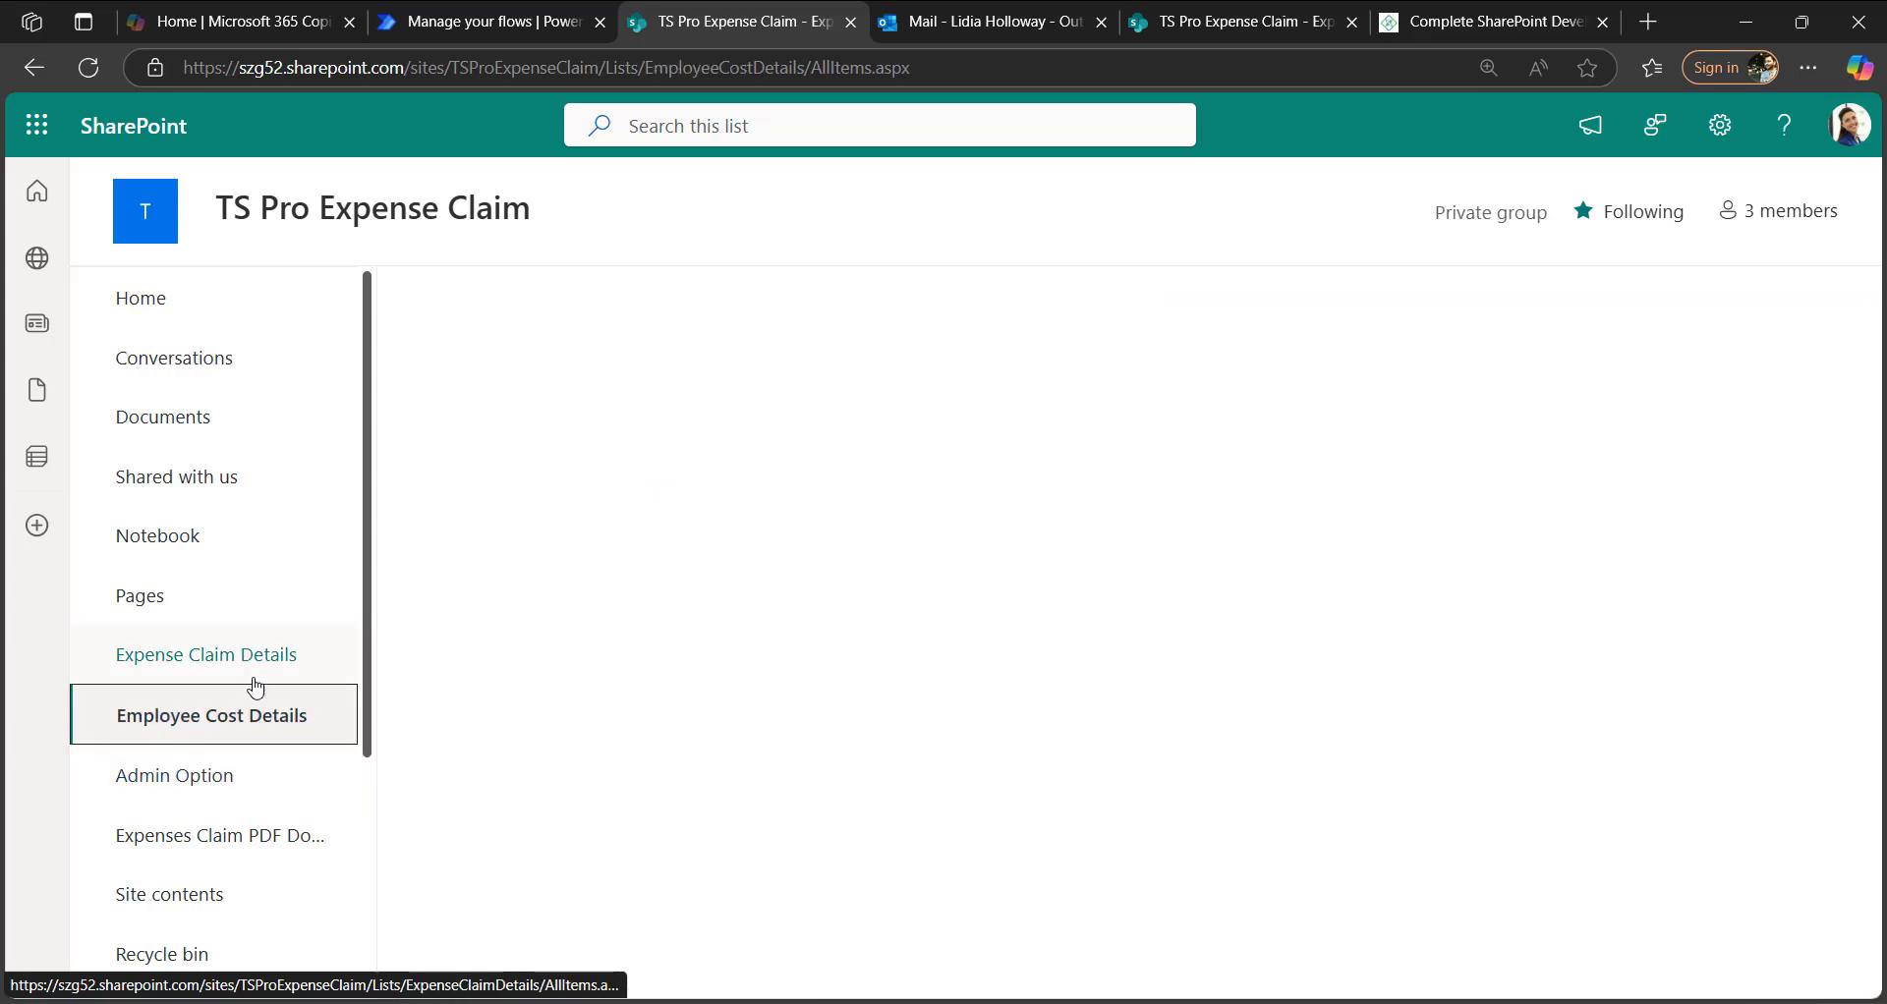
click(259, 665)
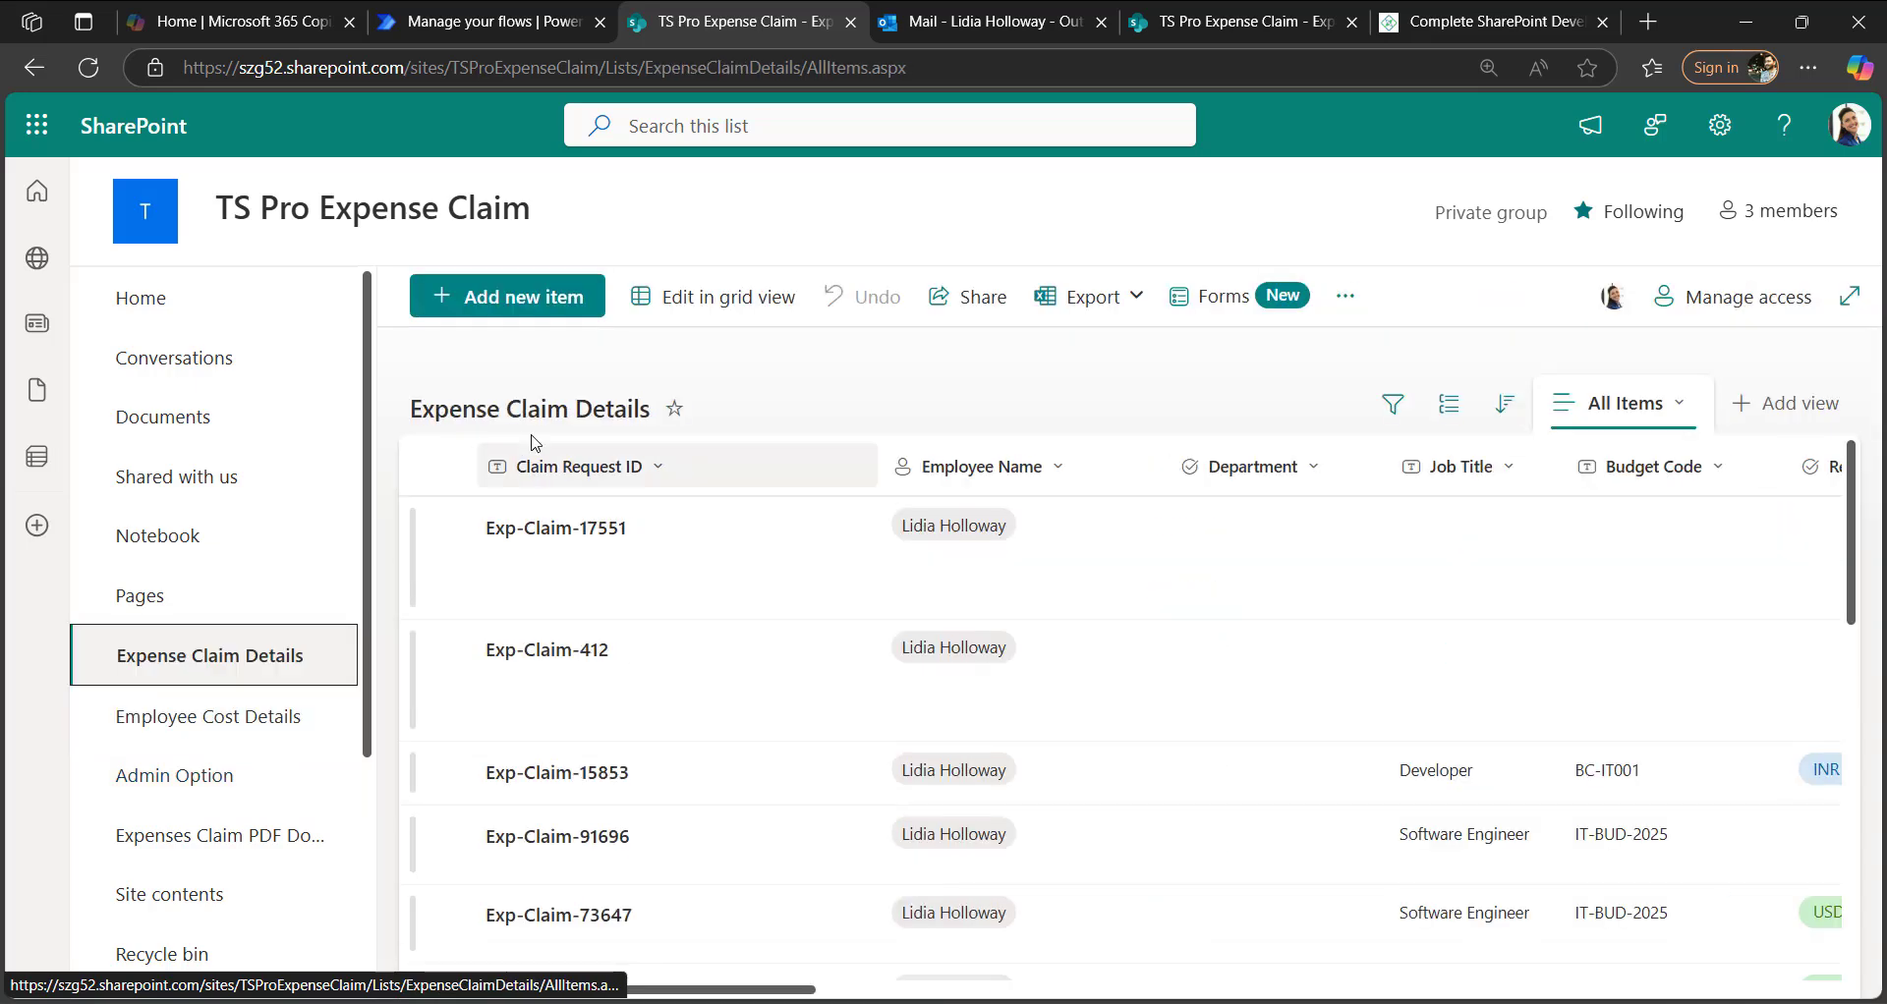
click(196, 737)
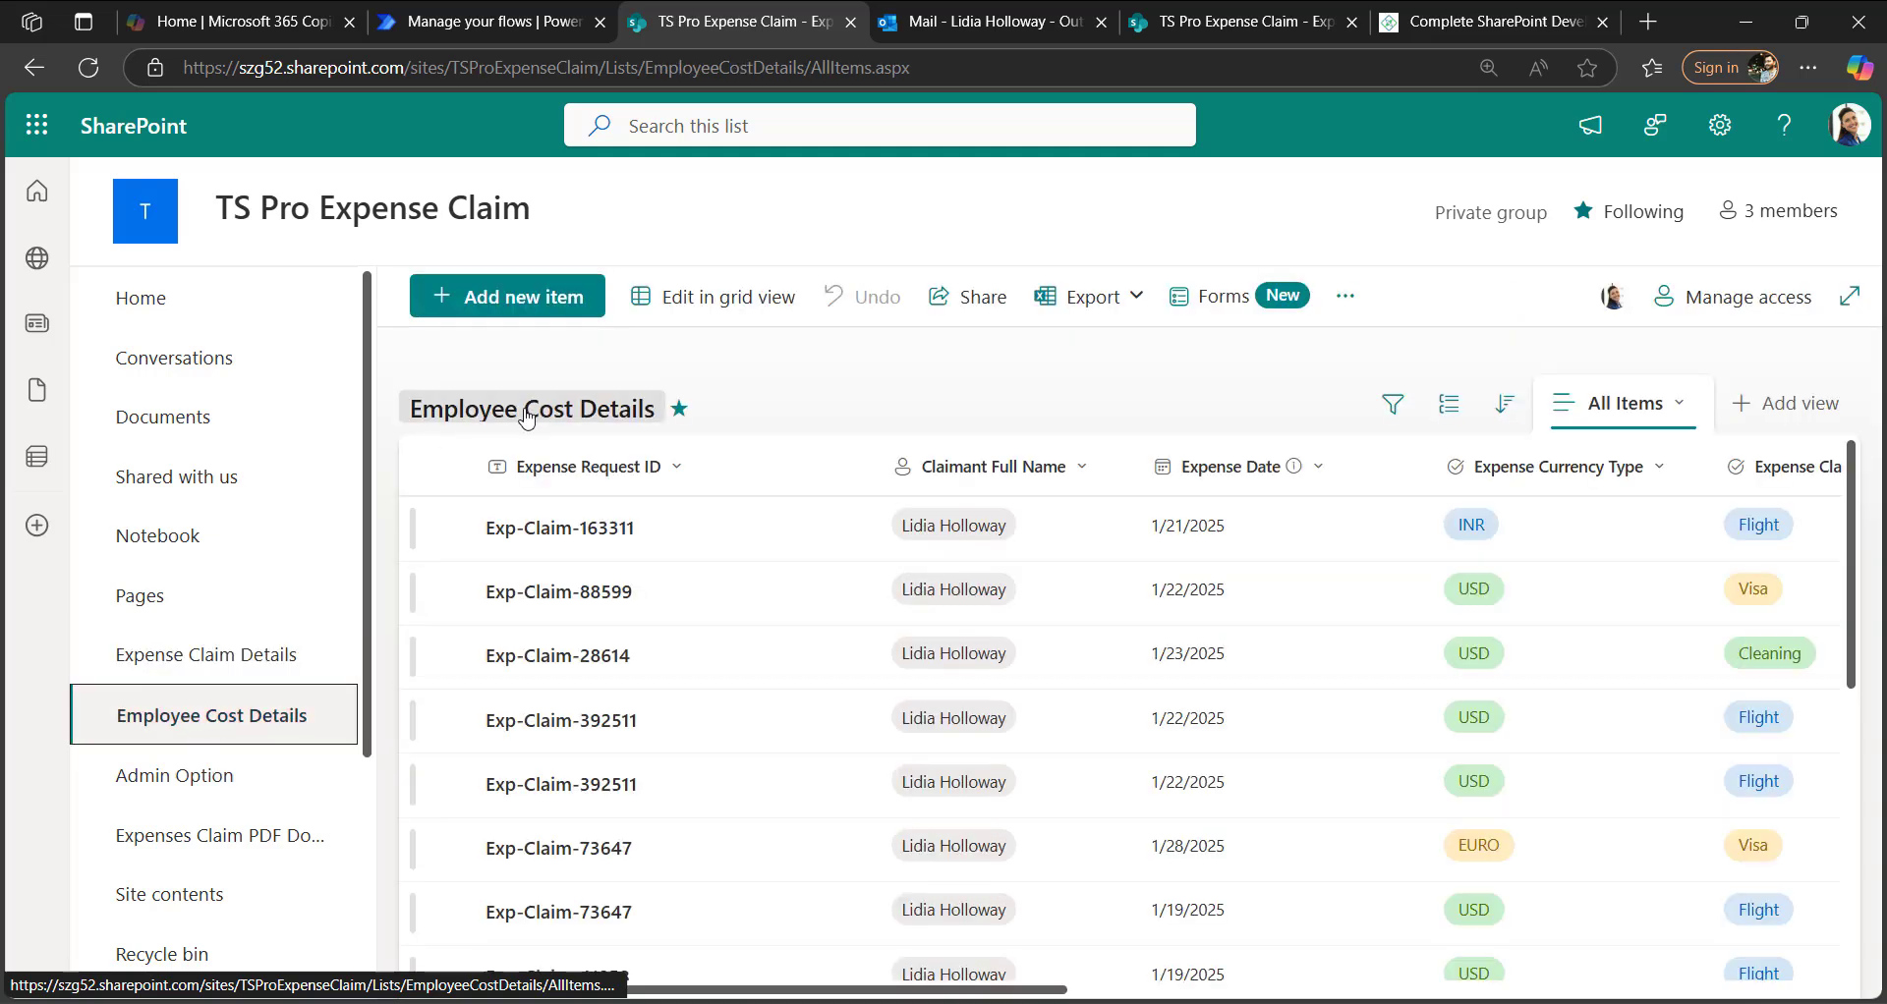
- View the company settings in the Admin Option list and return to the Expense Claim Details list
click(187, 781)
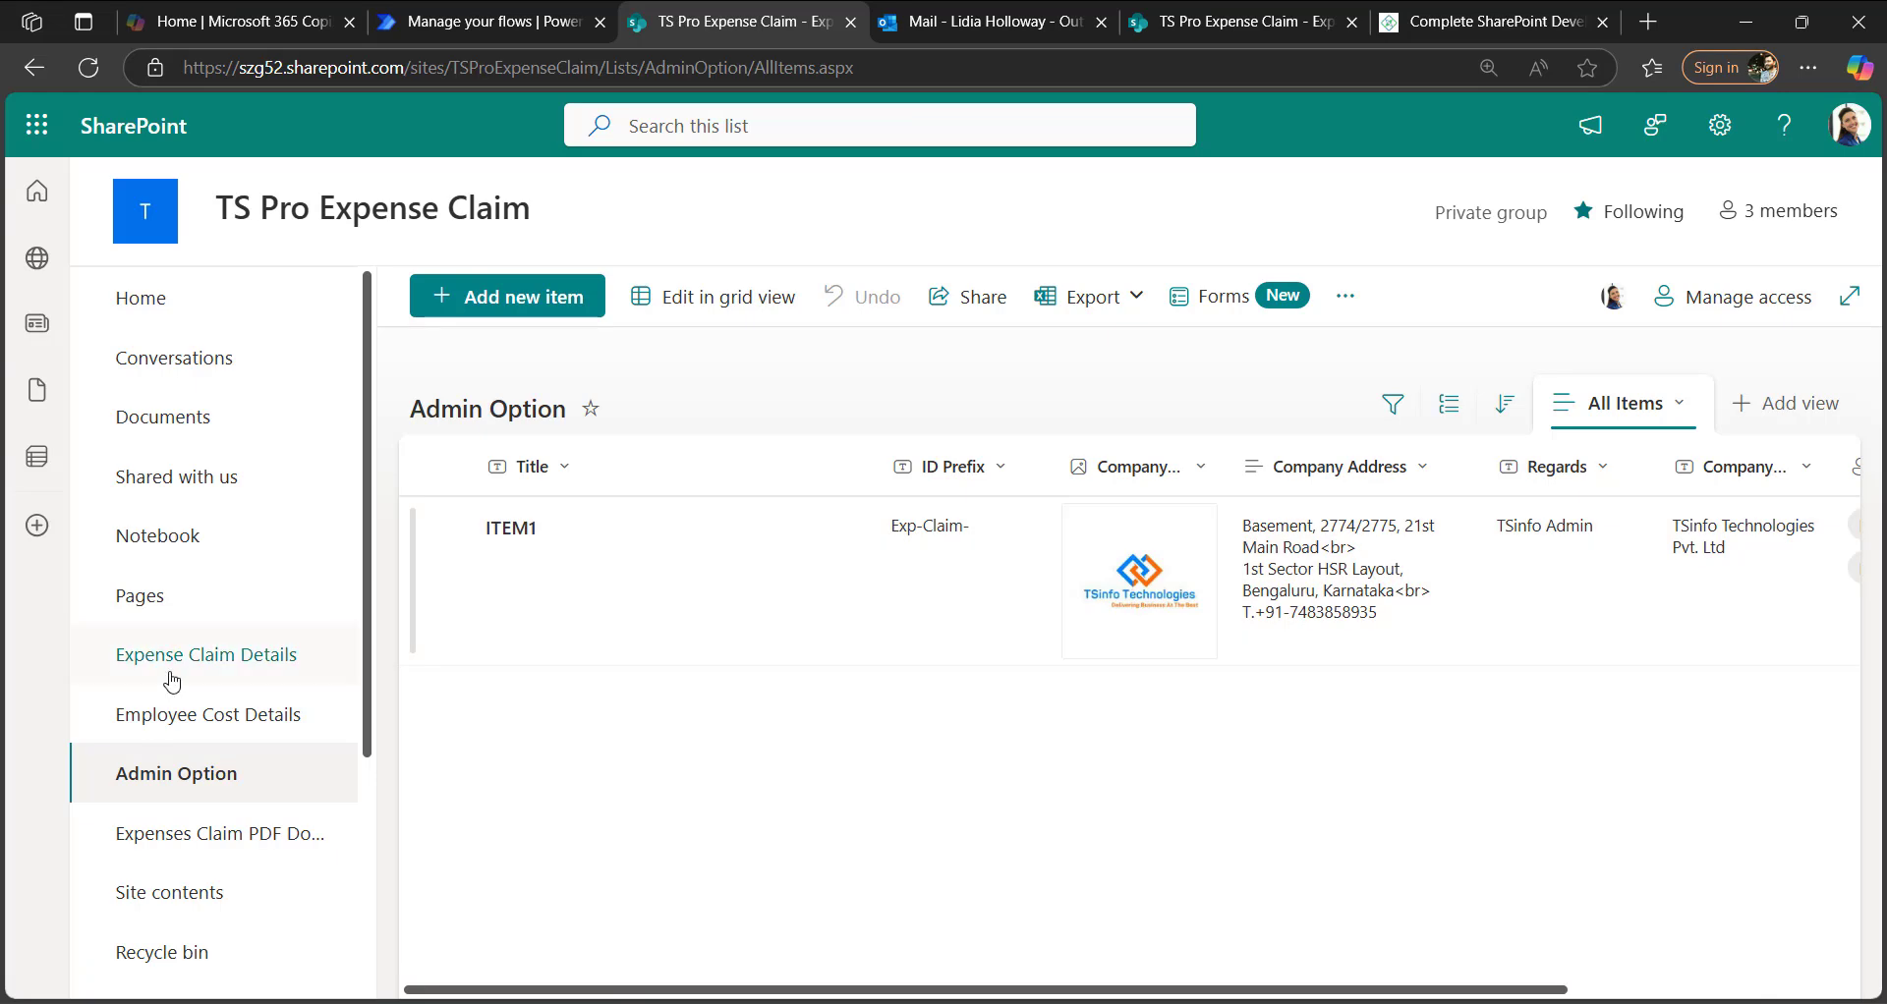
click(172, 668)
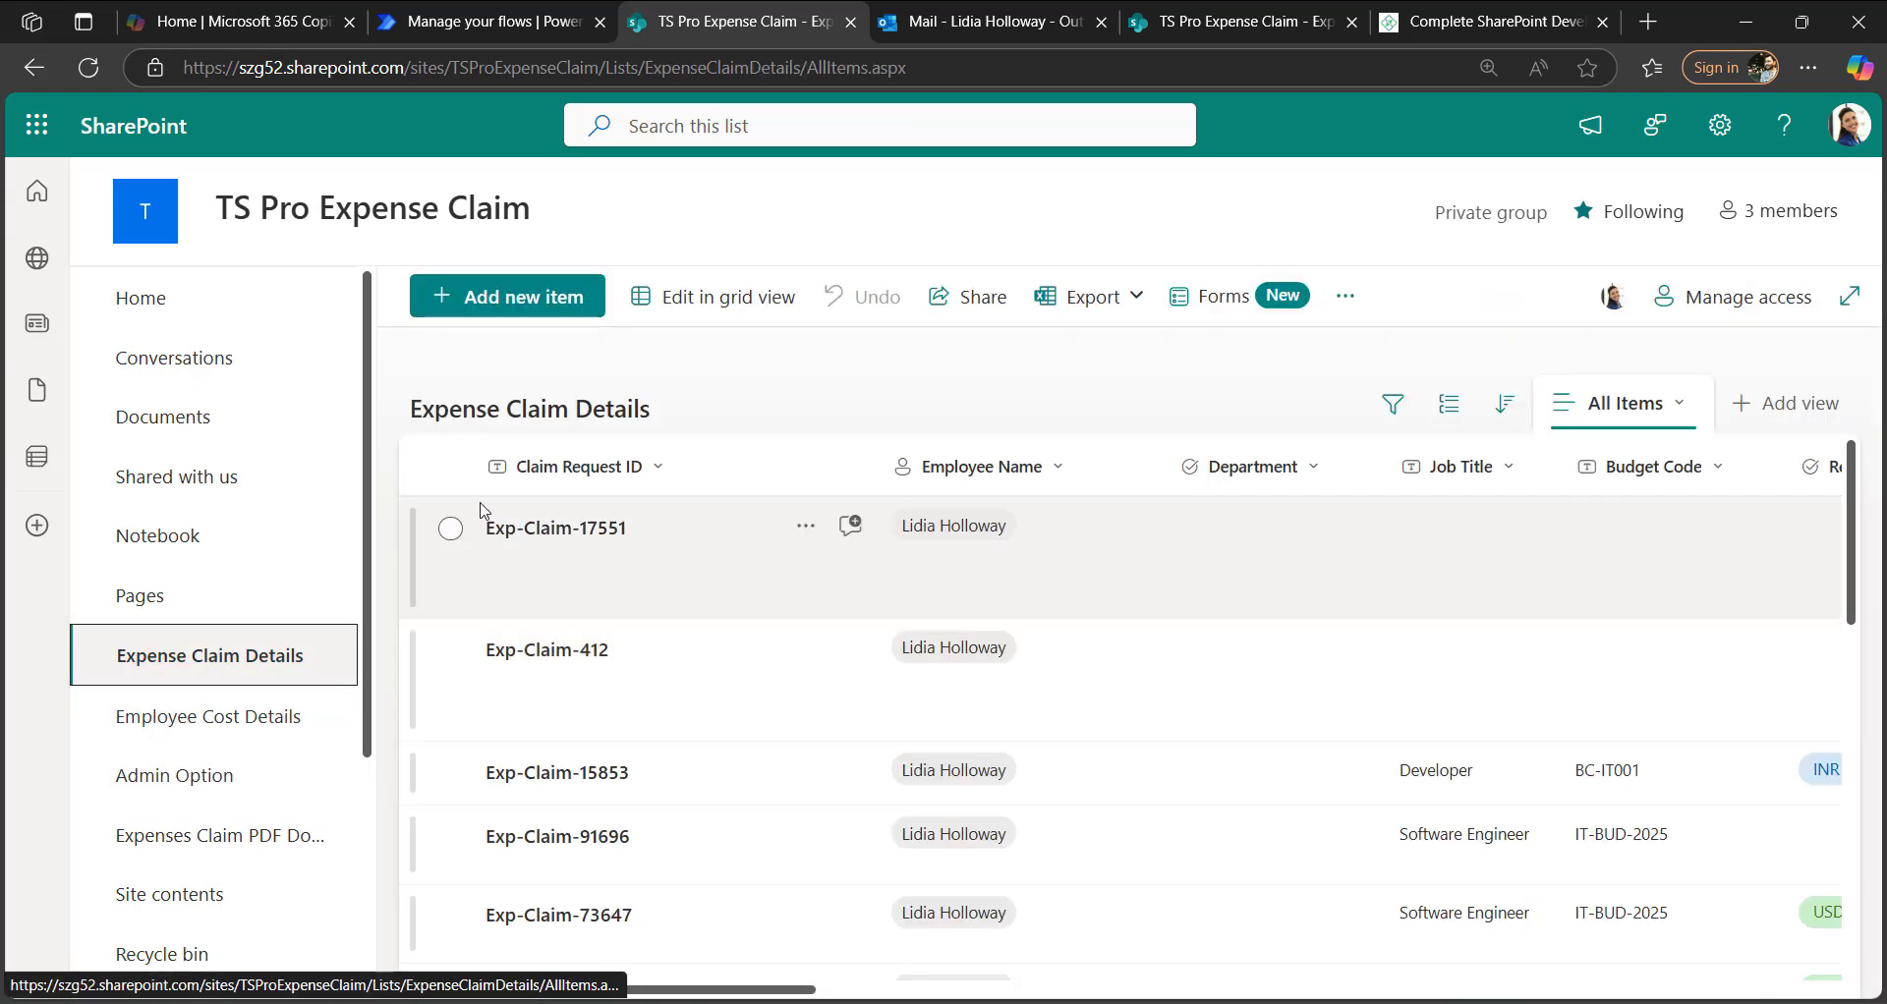
- Review the Employee Cost Details and Admin Option lists and the Expenses Claim PDF Documents library
click(172, 718)
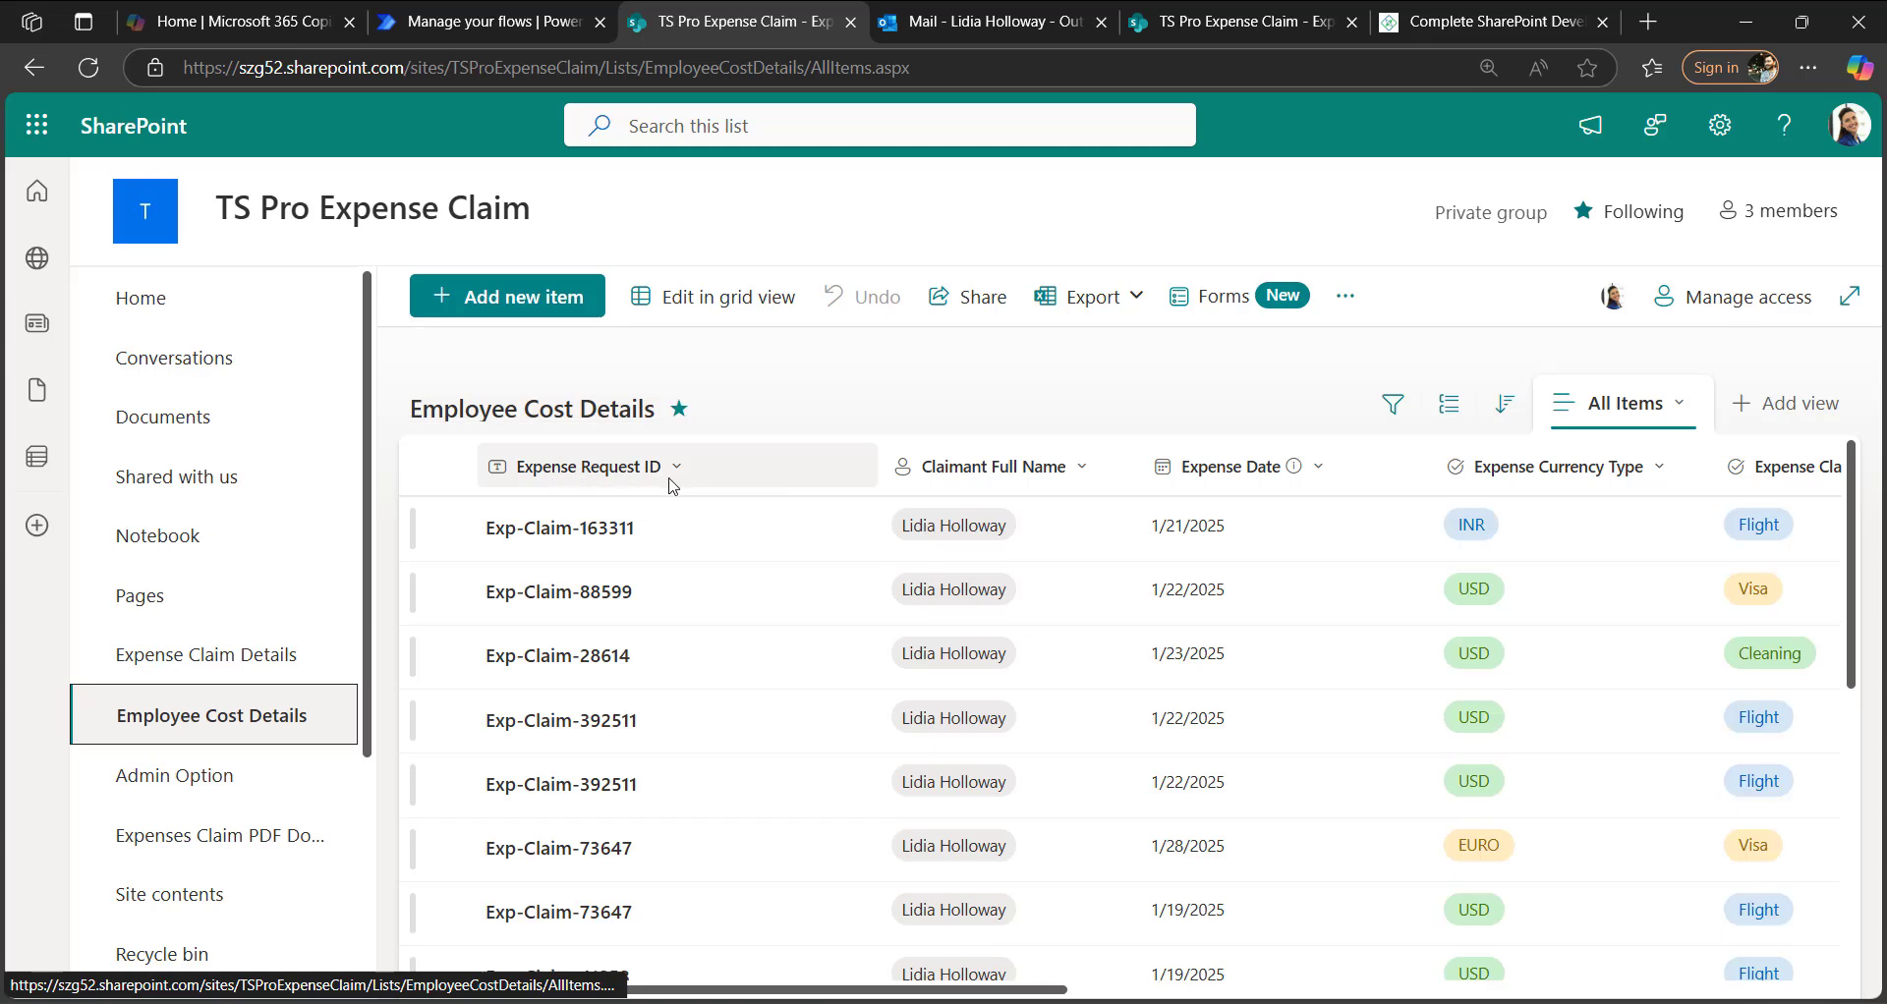
click(192, 778)
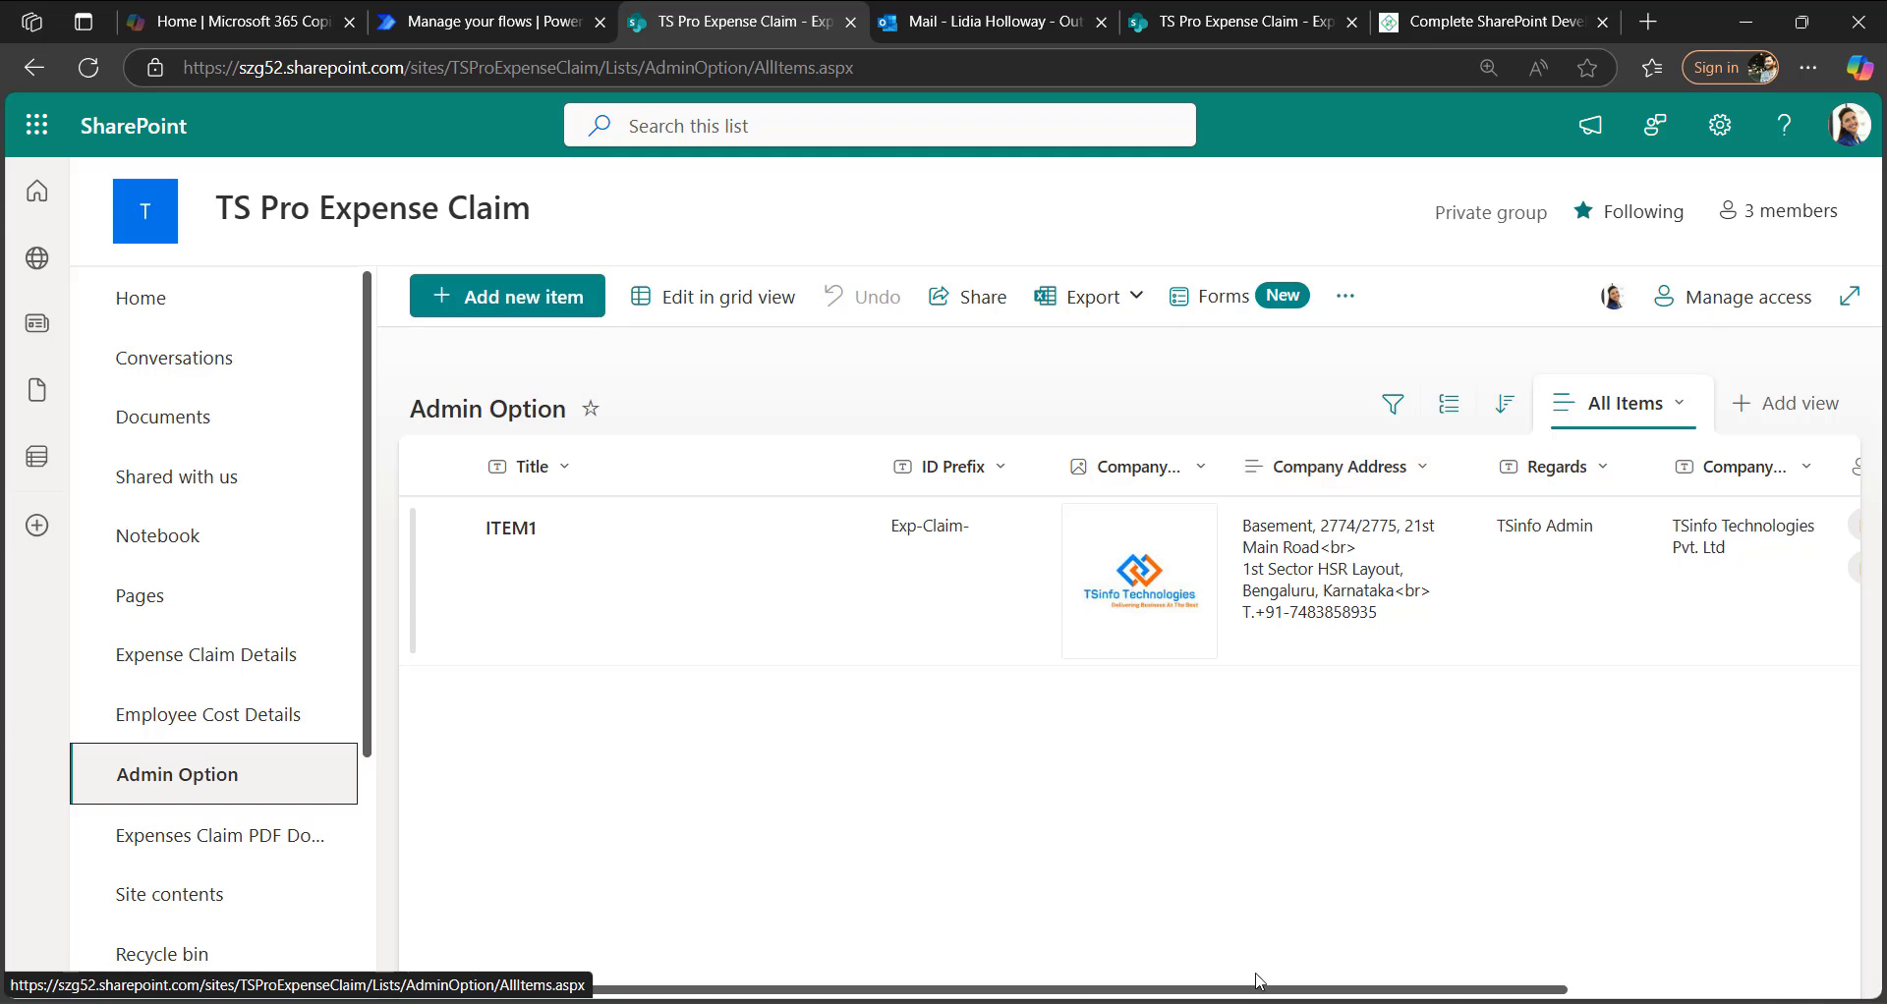
mouse_move(1342, 992)
mouse_down()
mouse_move(1659, 1000)
mouse_move(1339, 1001)
mouse_up()
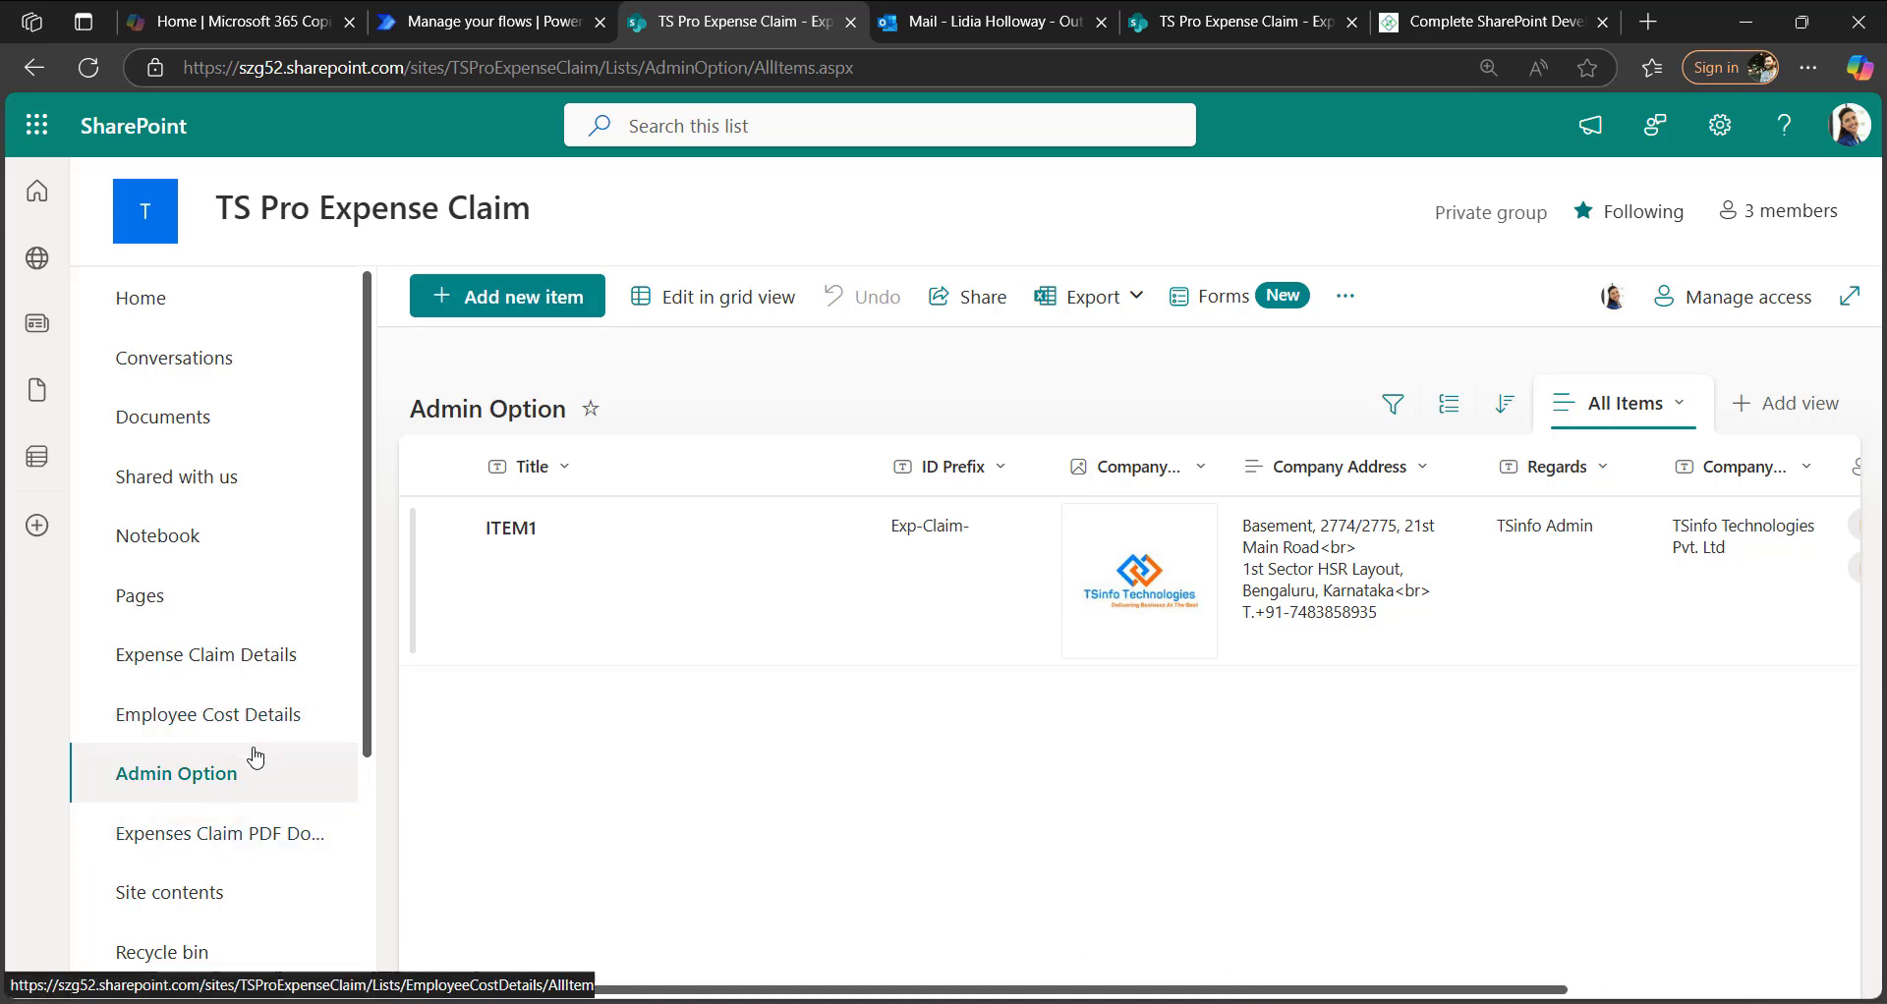
click(218, 843)
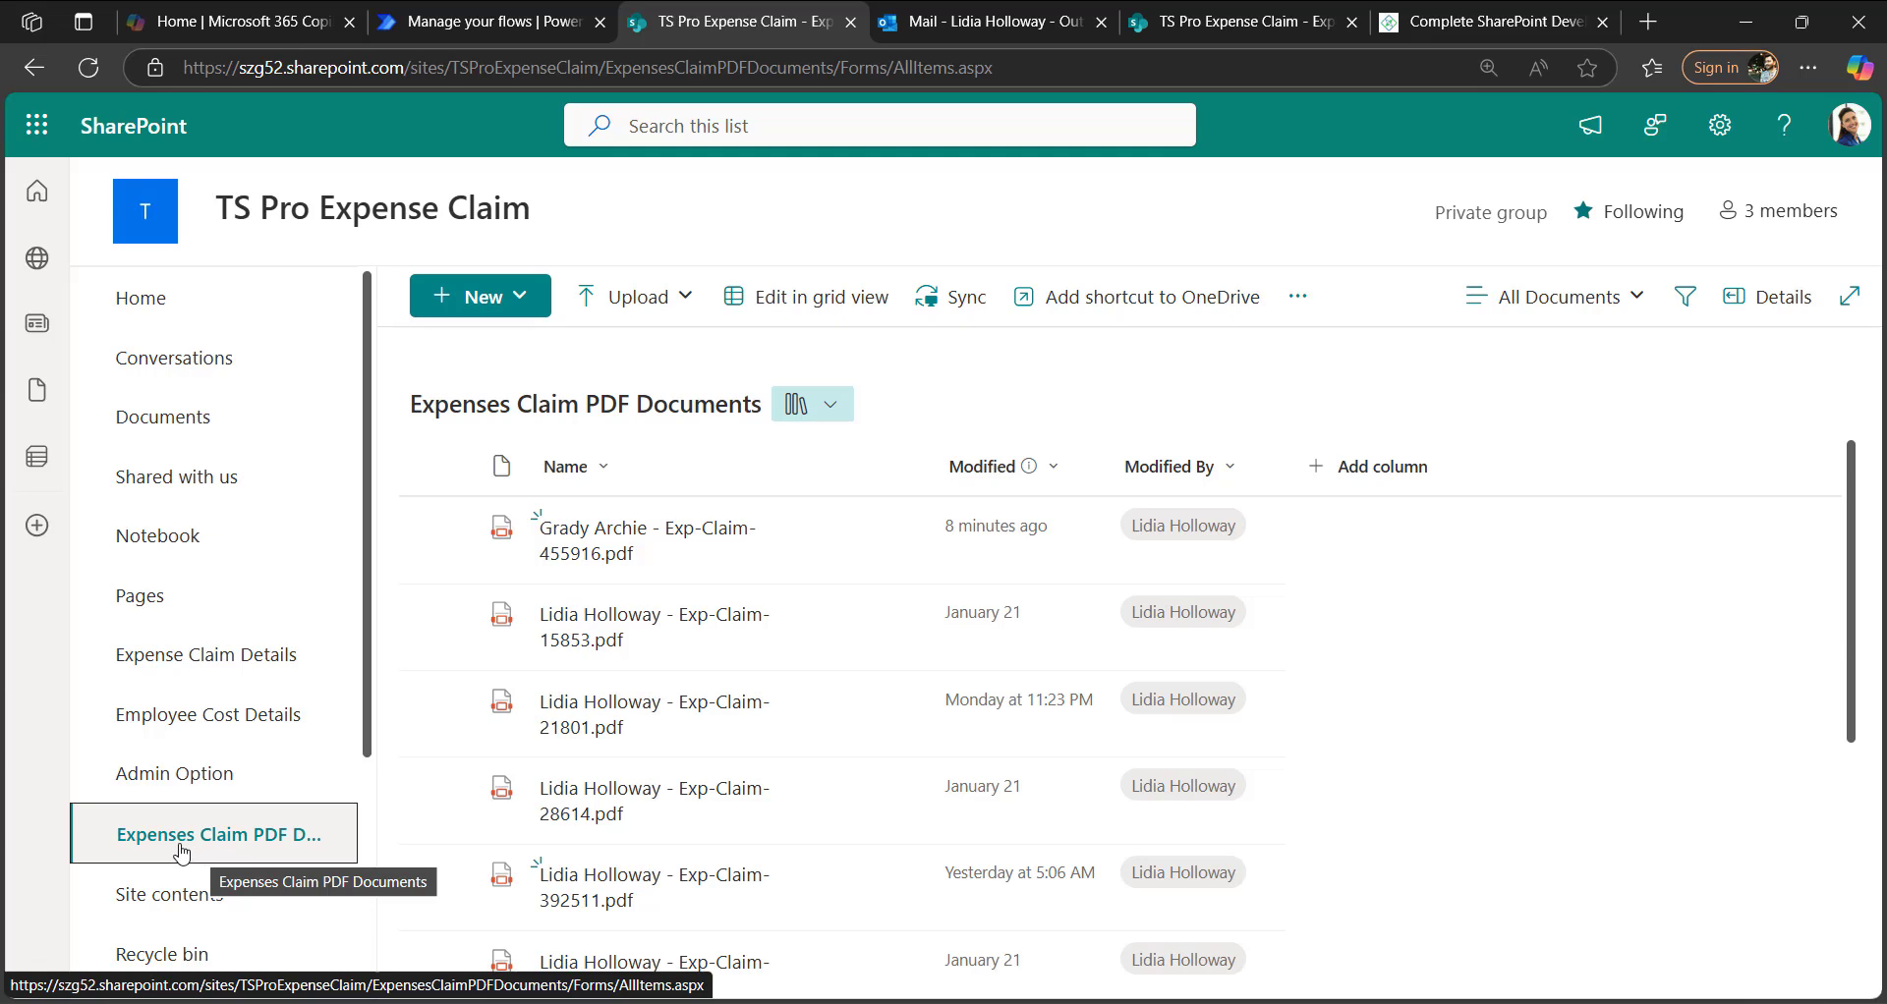
click(581, 814)
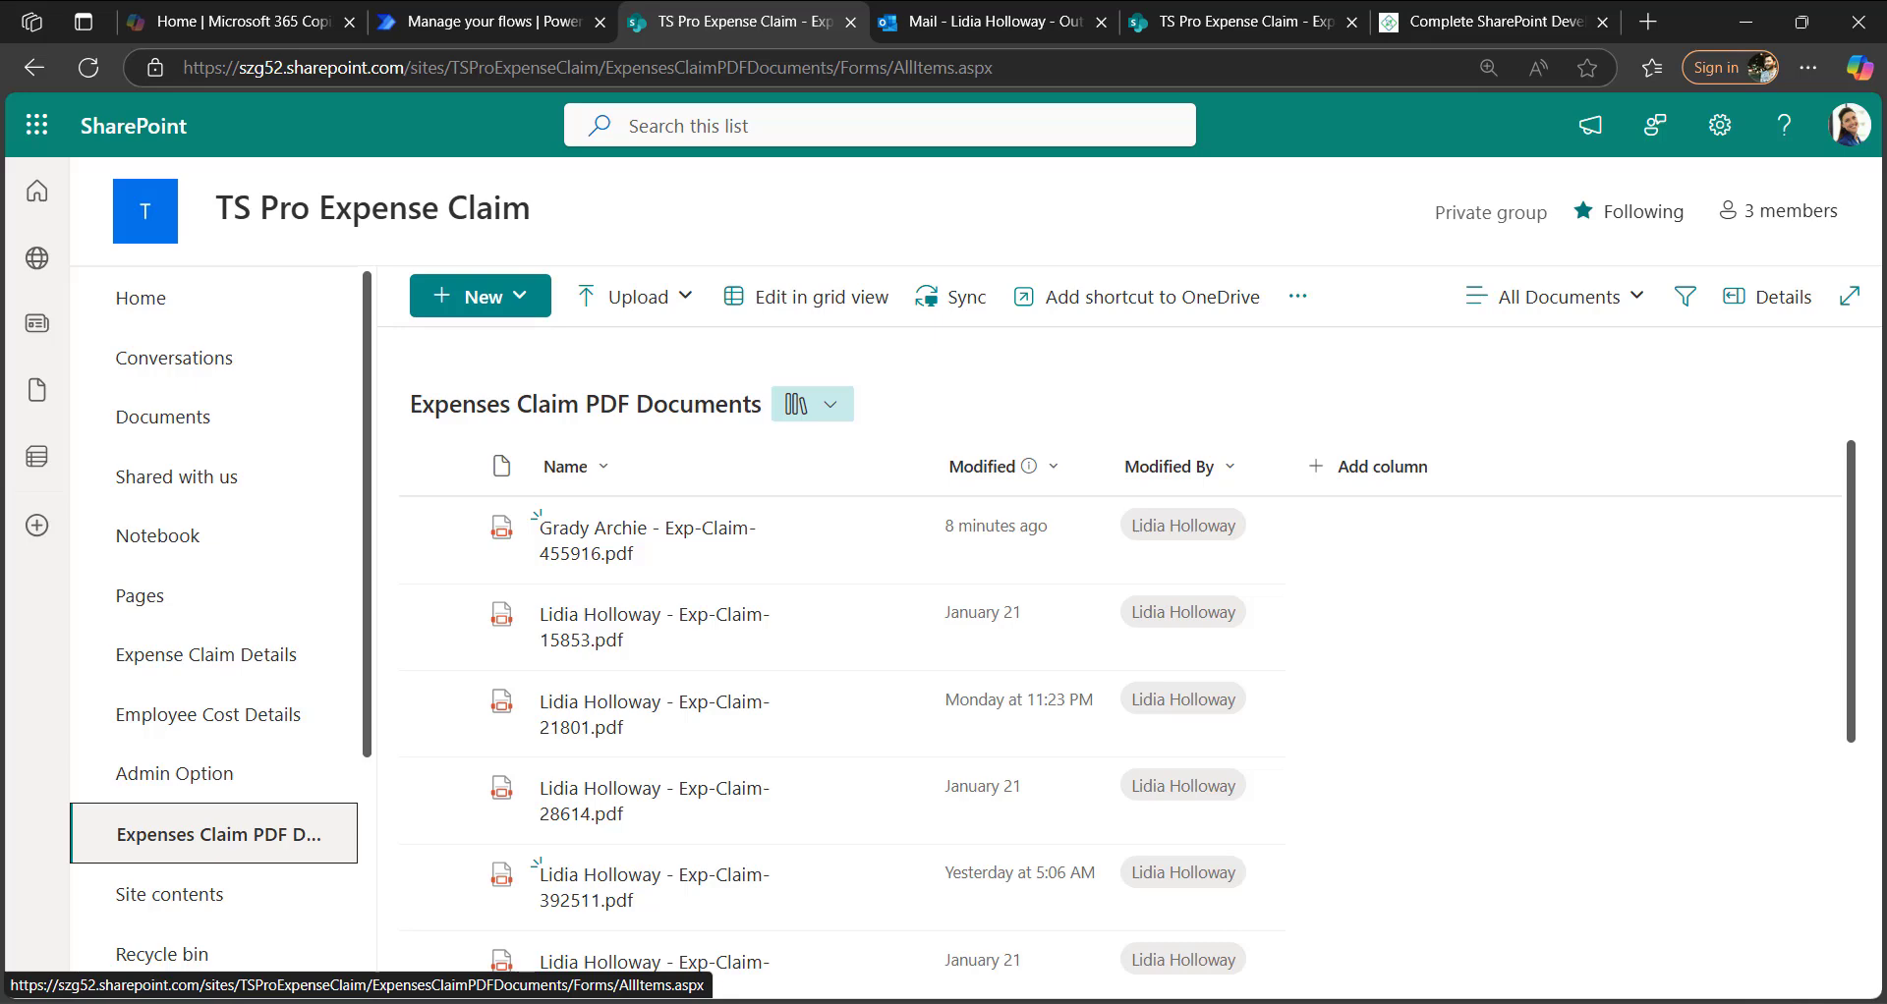
- Switch to Power Automate and open the Expense Claim | Generate PDF flow for editing
click(514, 18)
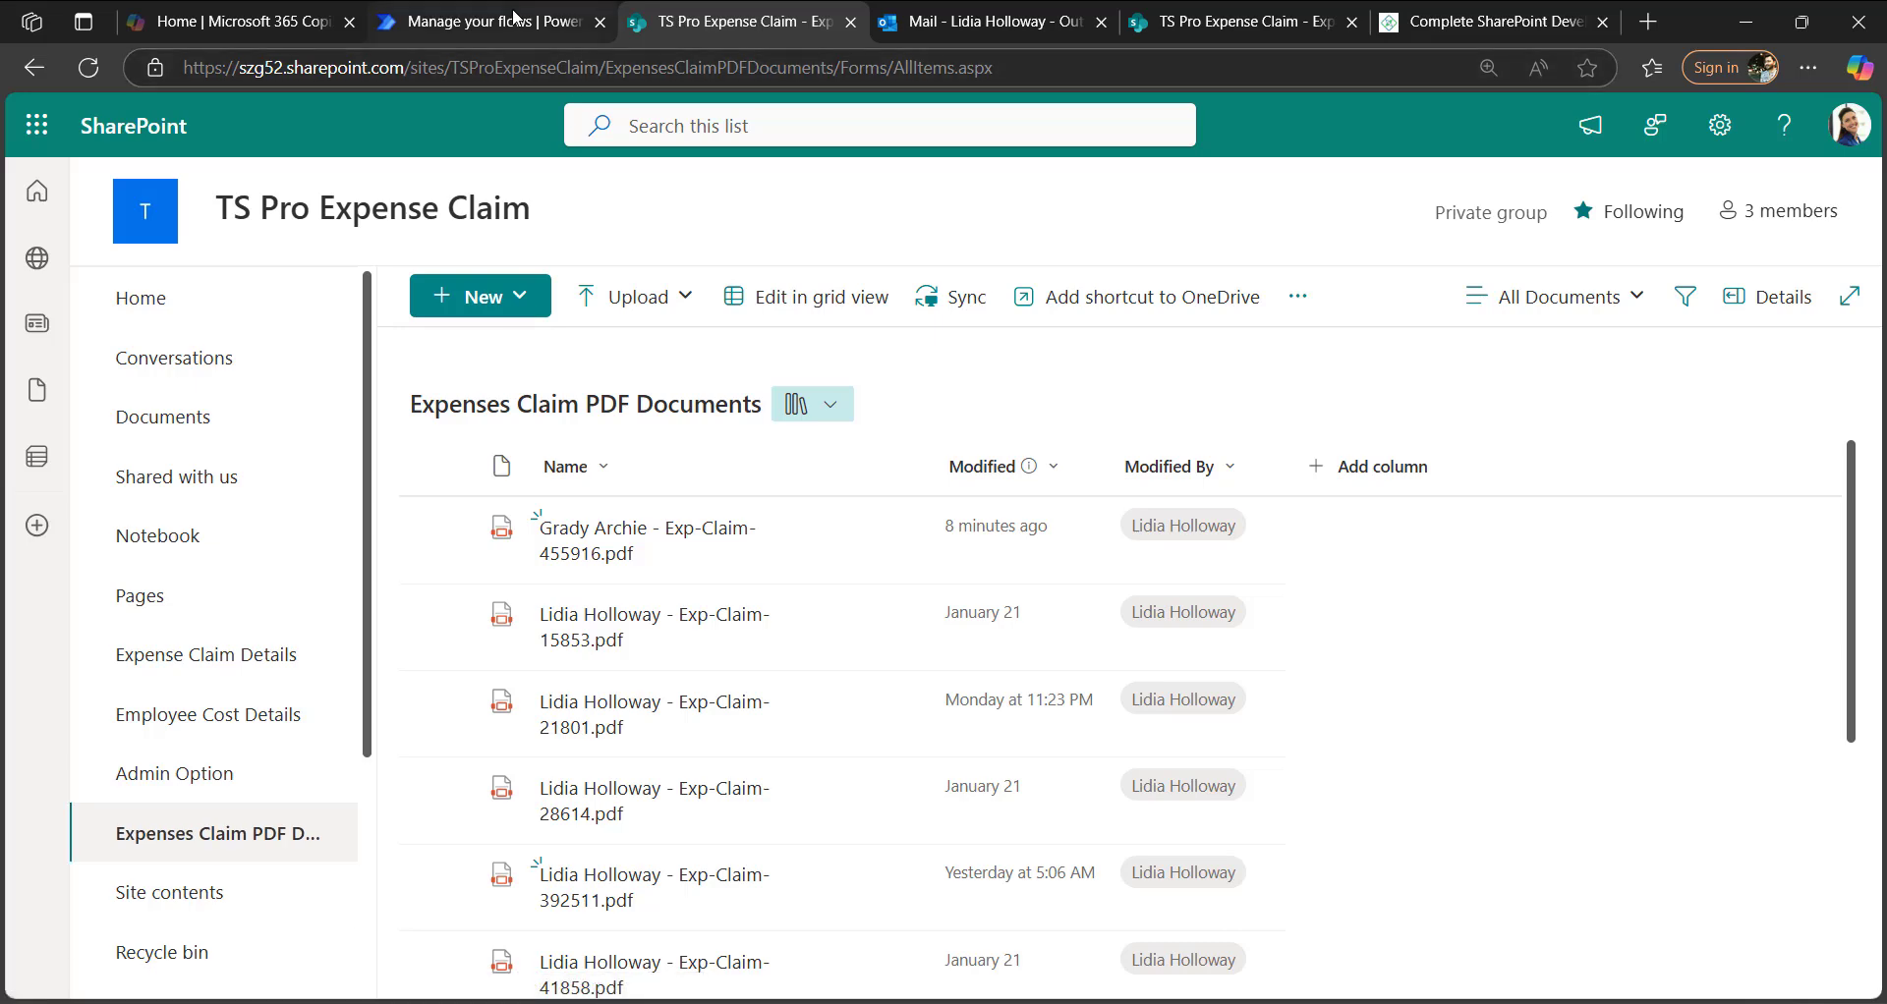
scroll(1390, 466, up, 3)
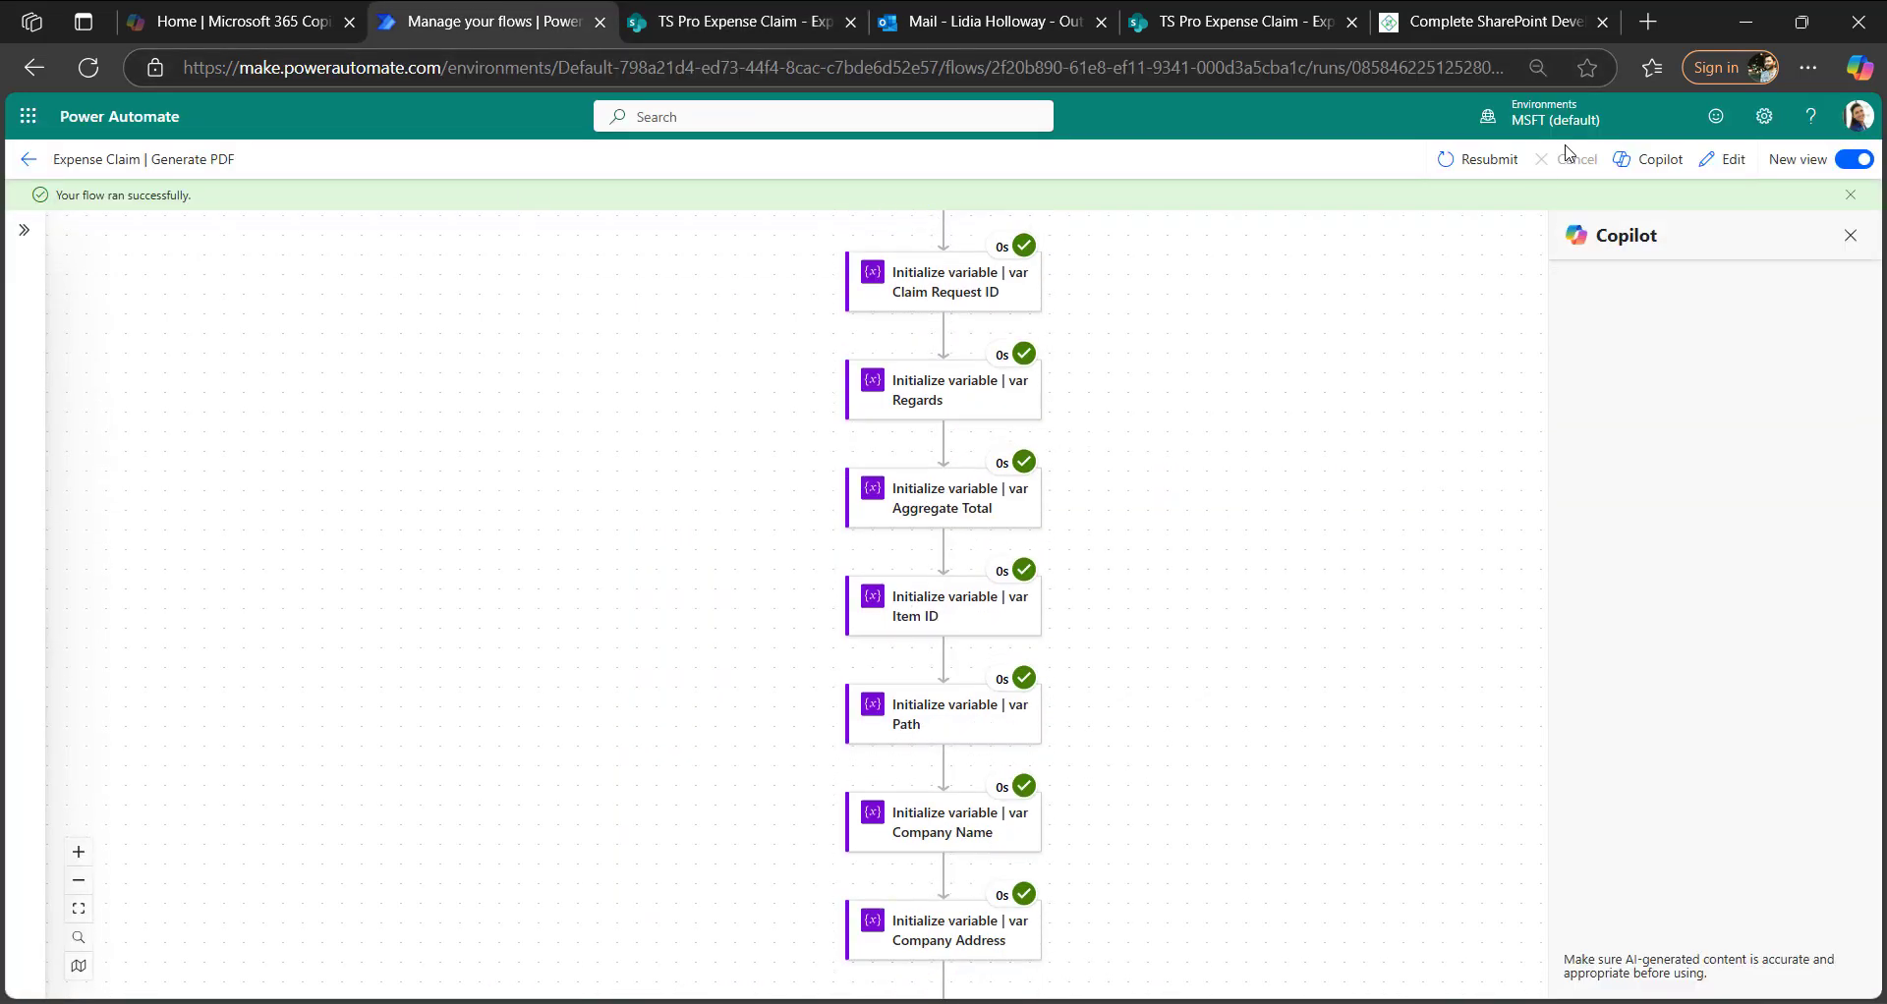
click(1722, 159)
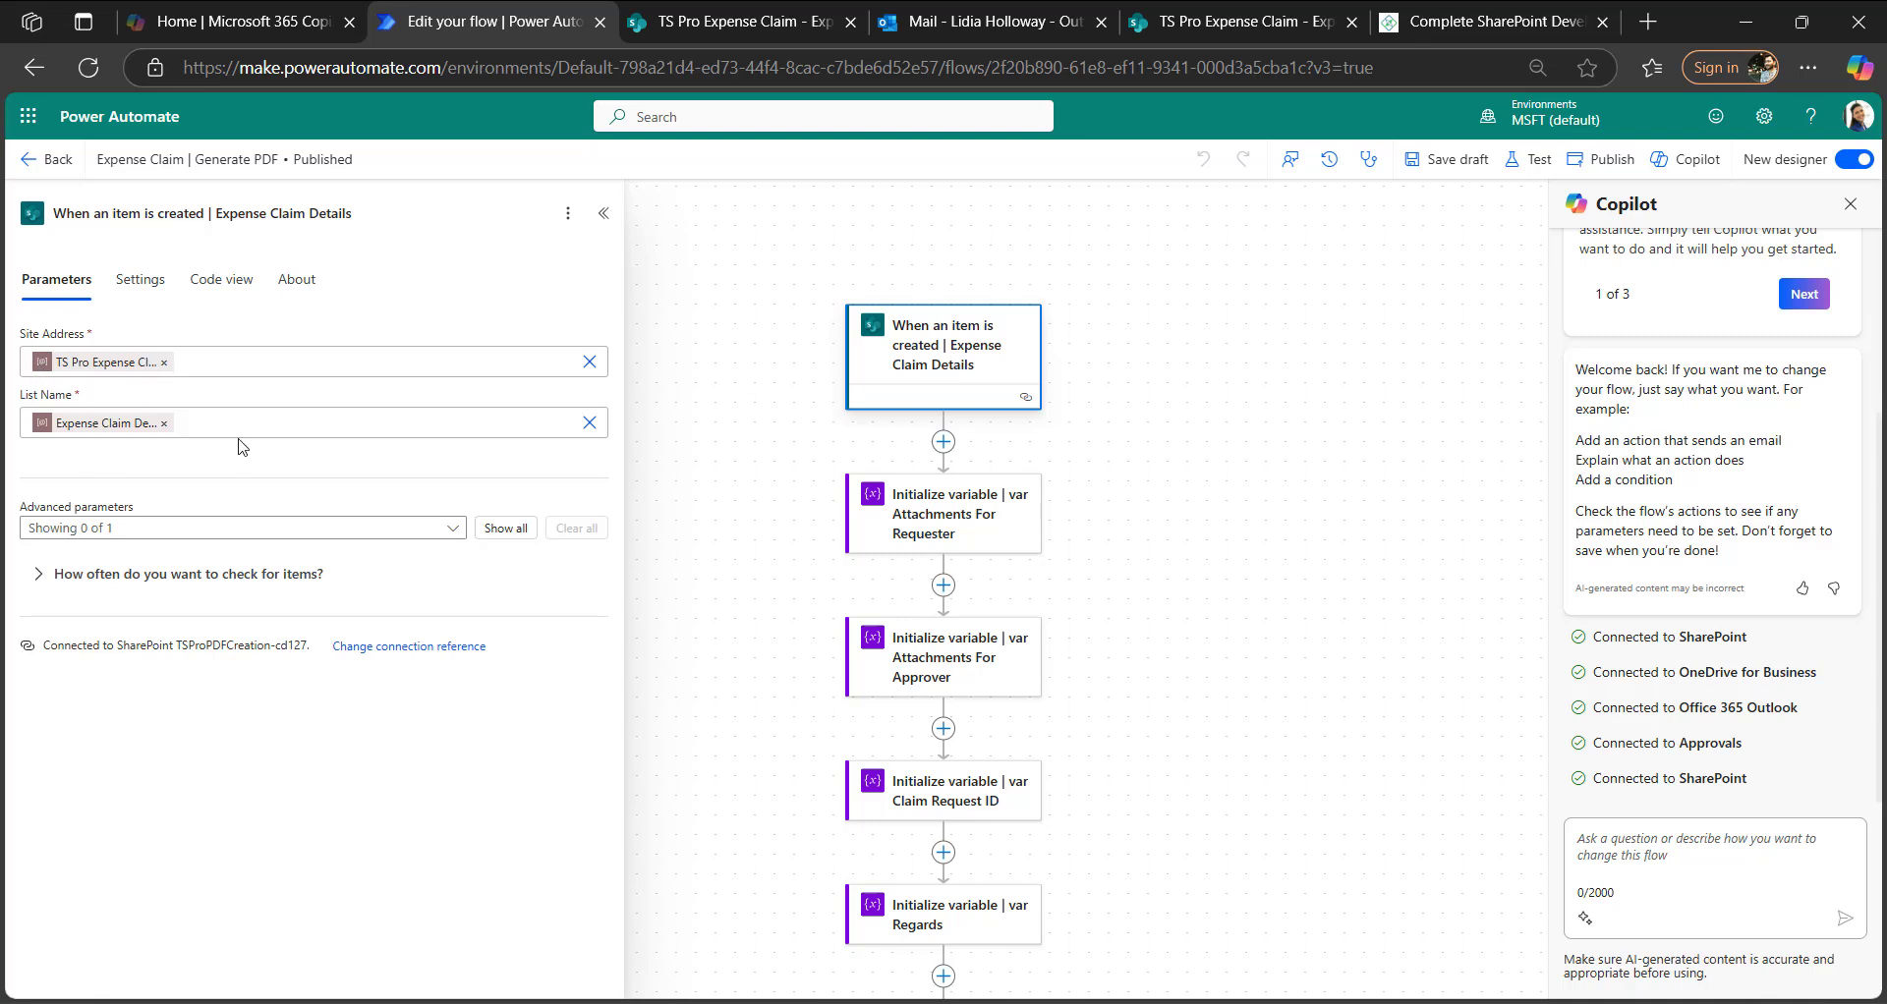
- Inspect the variable initializations for Attachments For Requester, Attachments For Approver and Claim Request ID
click(959, 531)
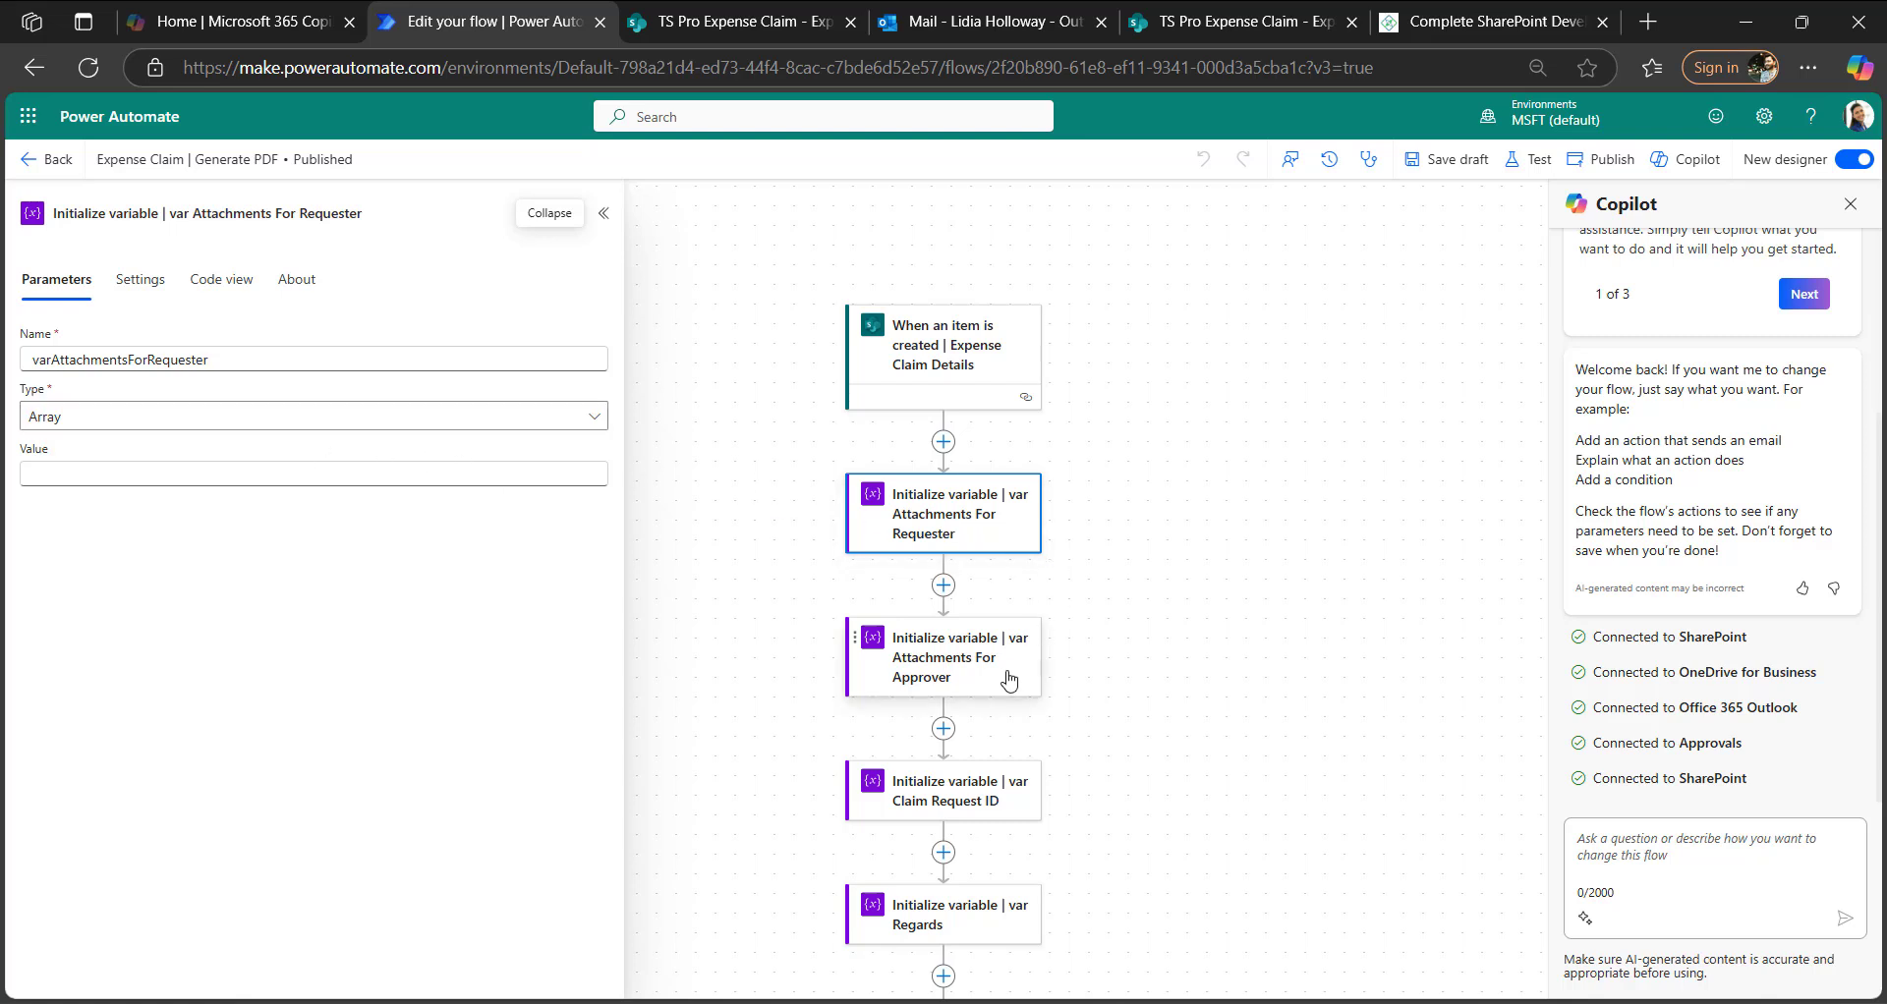
scroll(988, 688, down, 1)
click(966, 611)
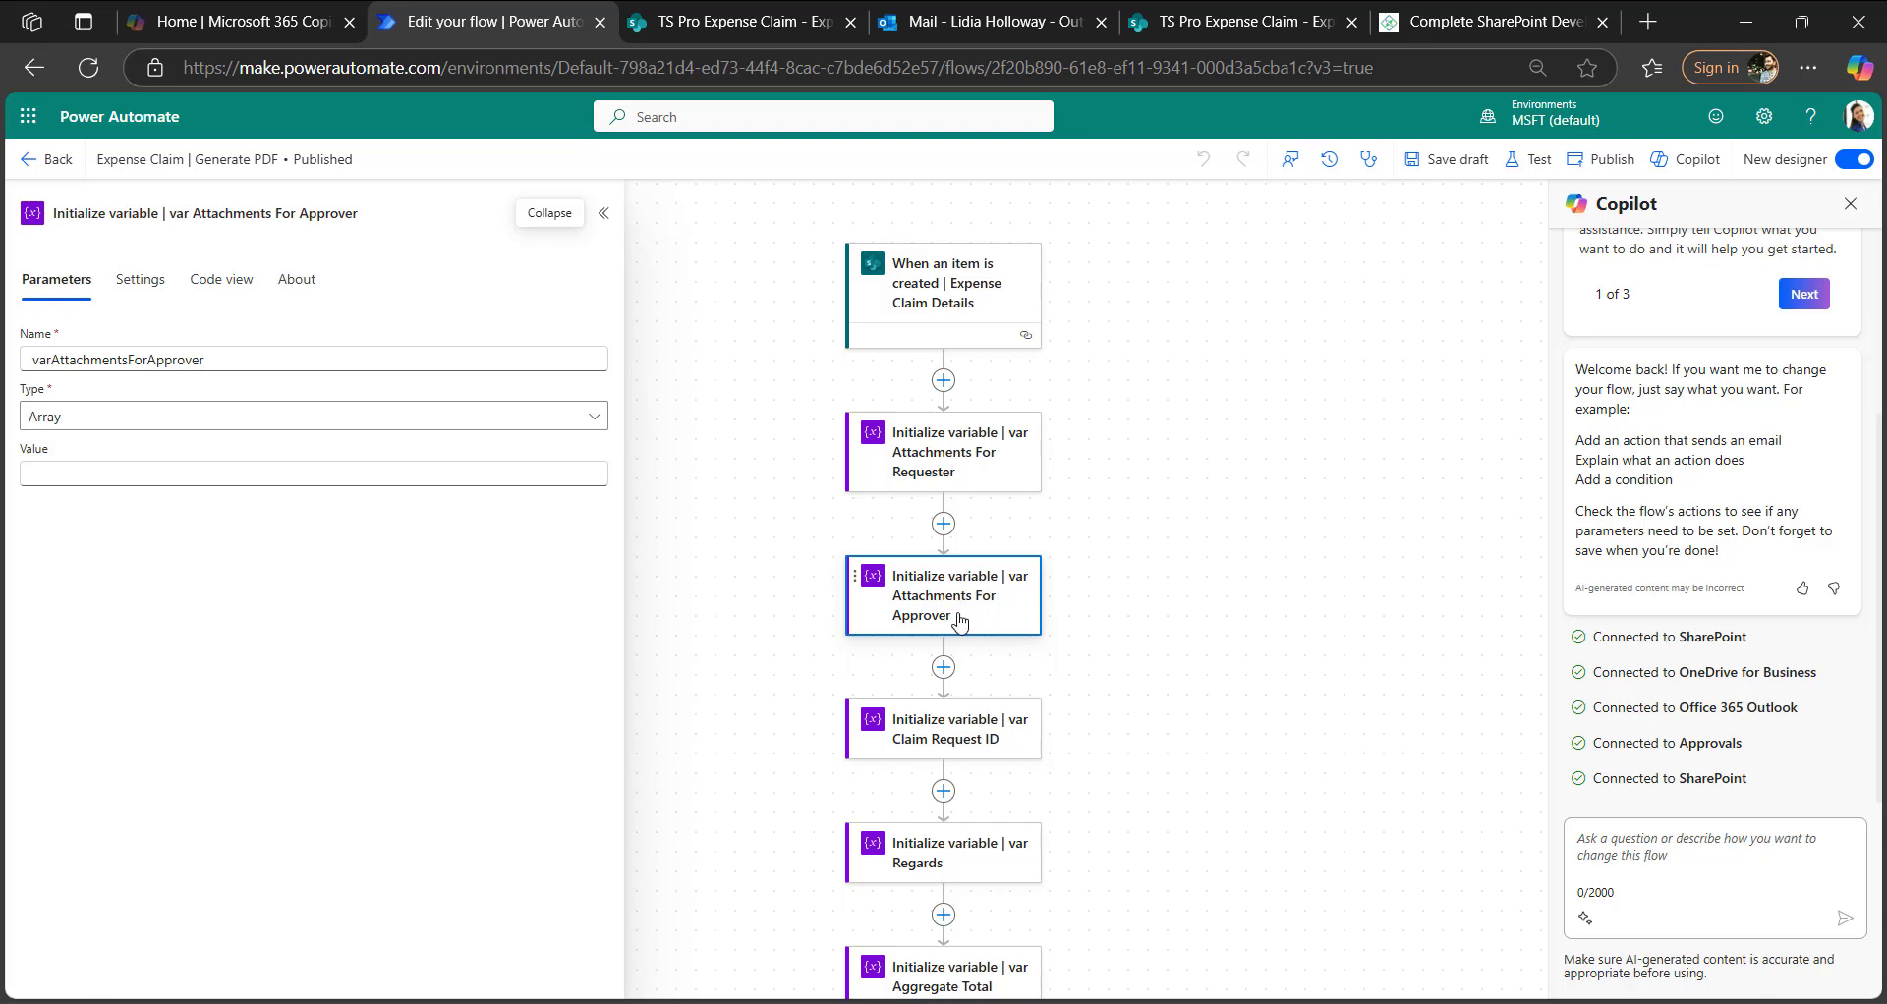
scroll(992, 705, down, 1)
click(982, 685)
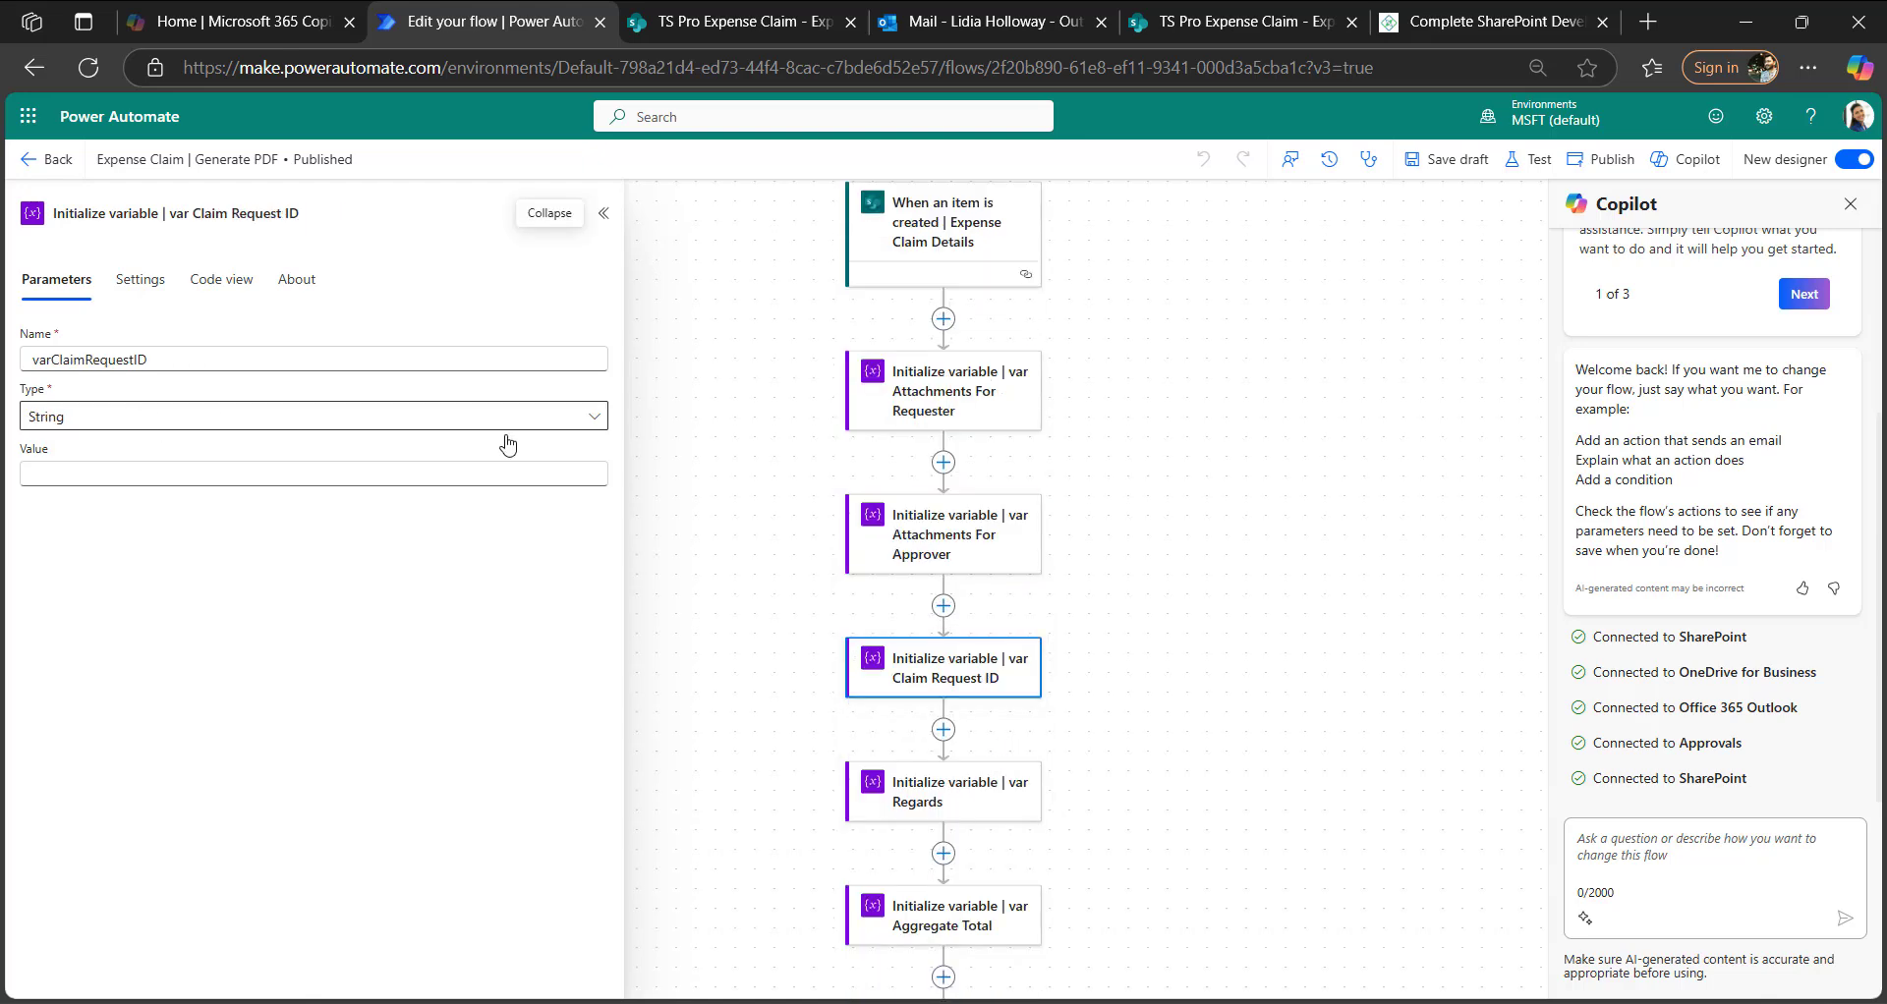
- Inspect the variable initializations for Aggregate Total, Item ID and Path, including their types and starting values
scroll(950, 688, down, 4)
click(950, 688)
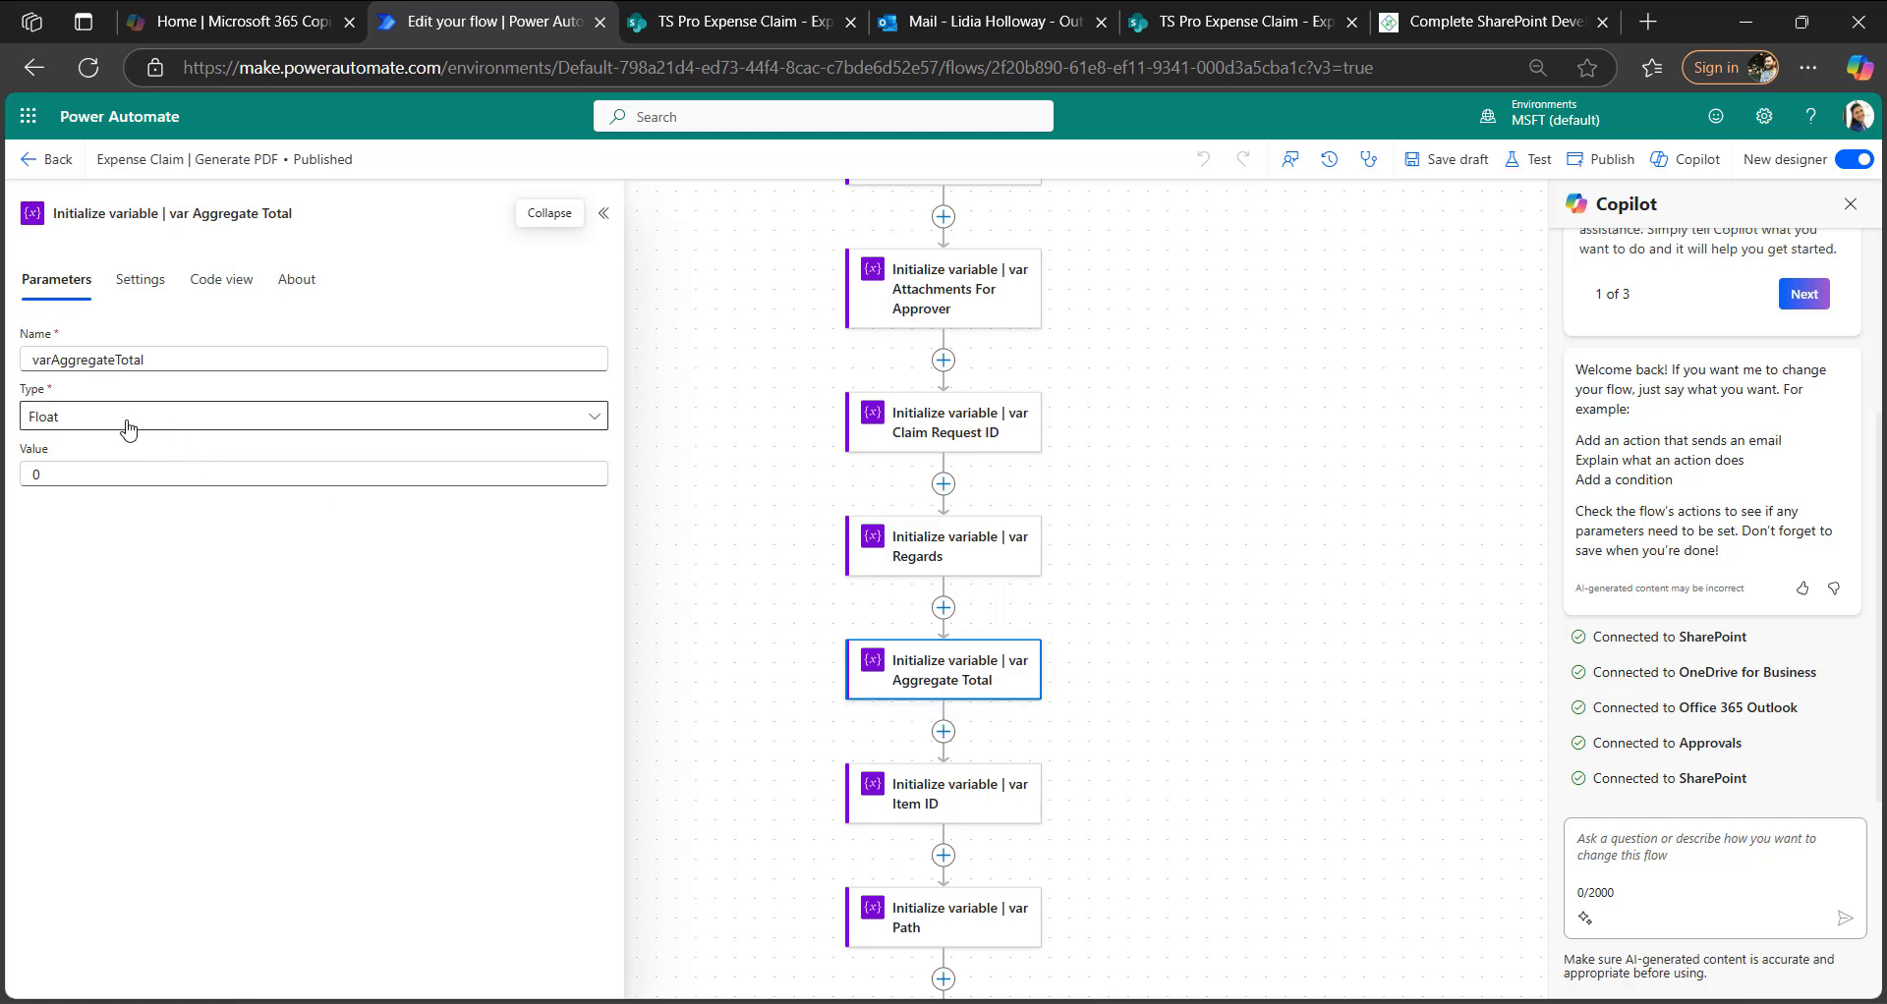
click(78, 476)
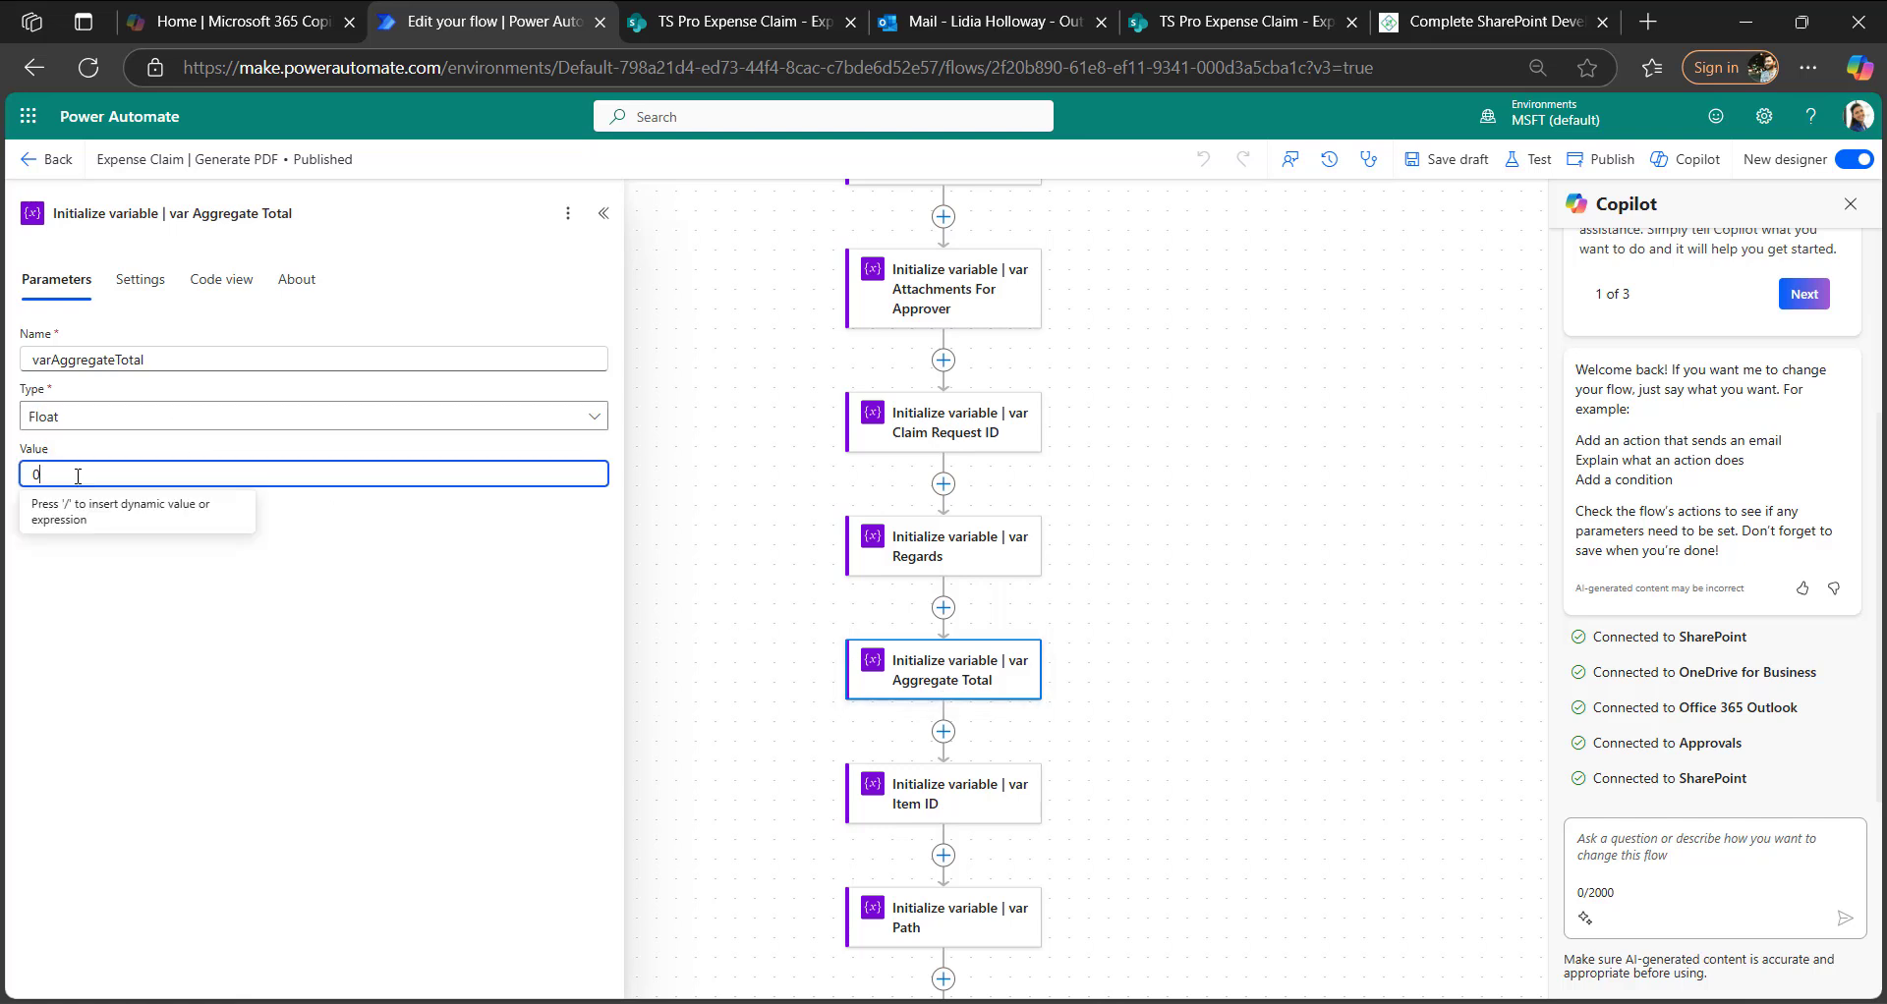
scroll(929, 776, down, 2)
click(938, 697)
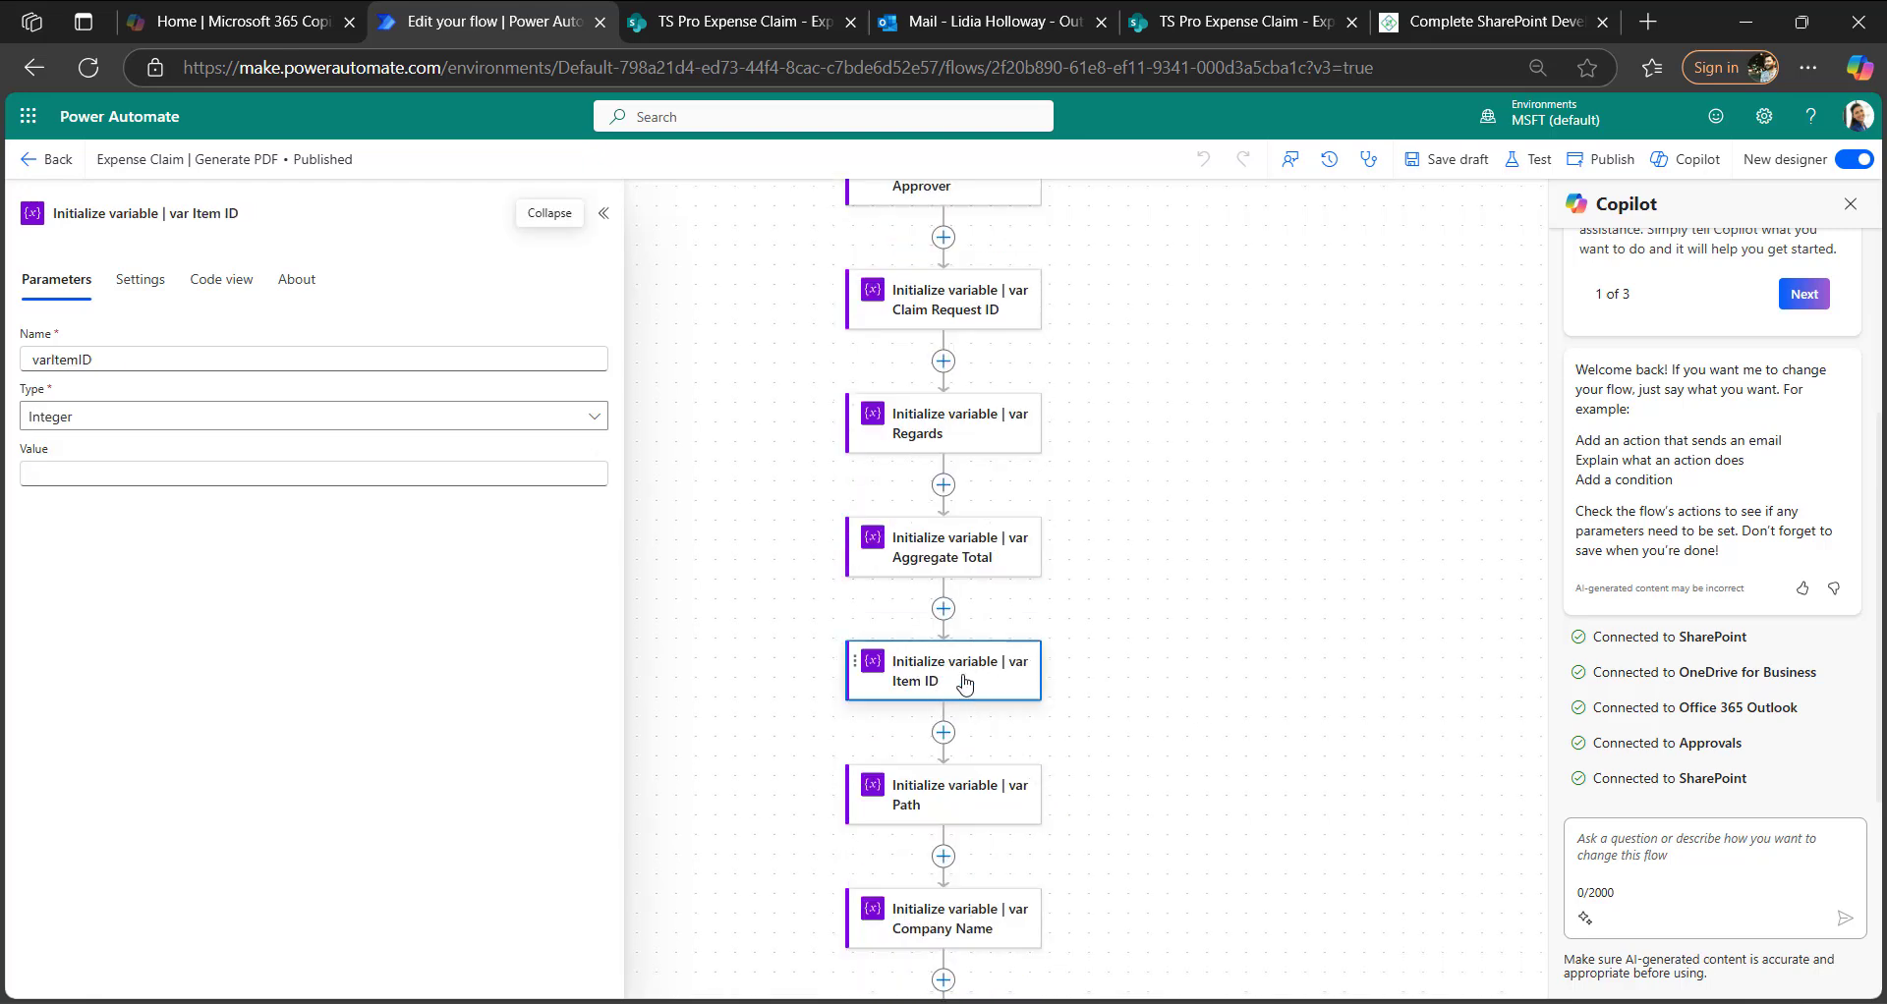
scroll(973, 707, down, 2)
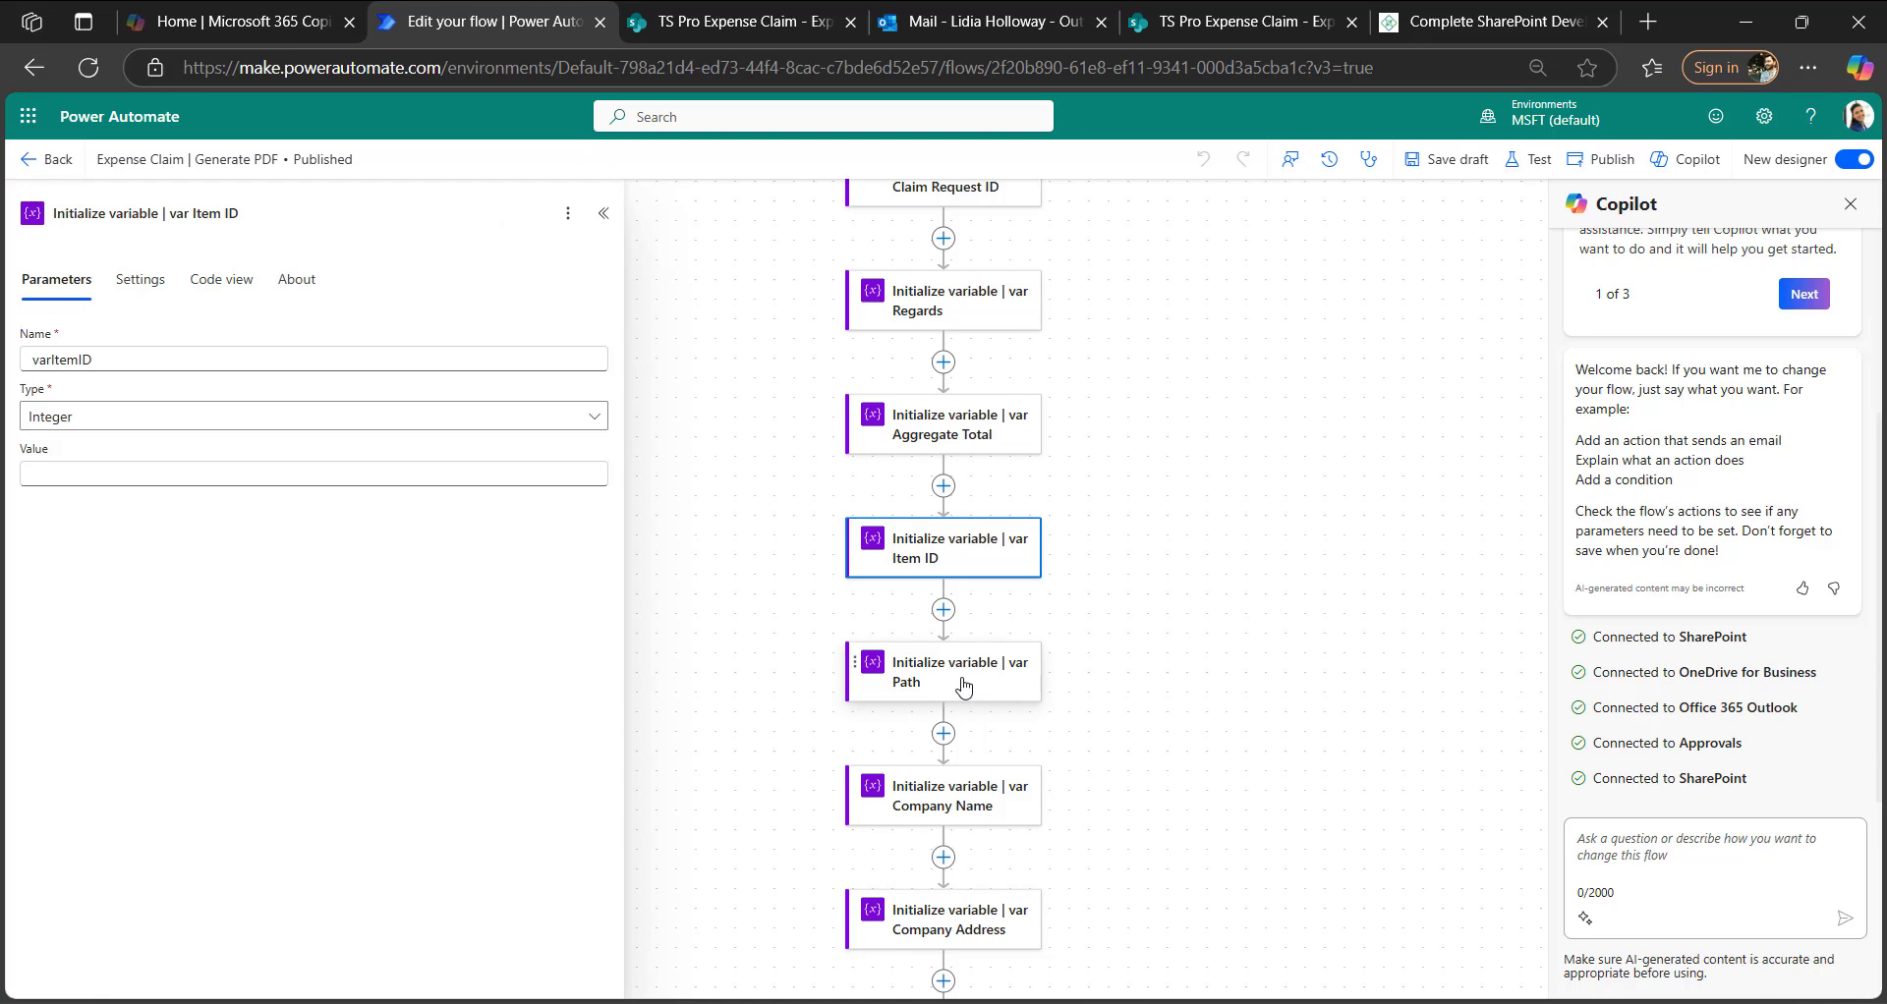
click(962, 686)
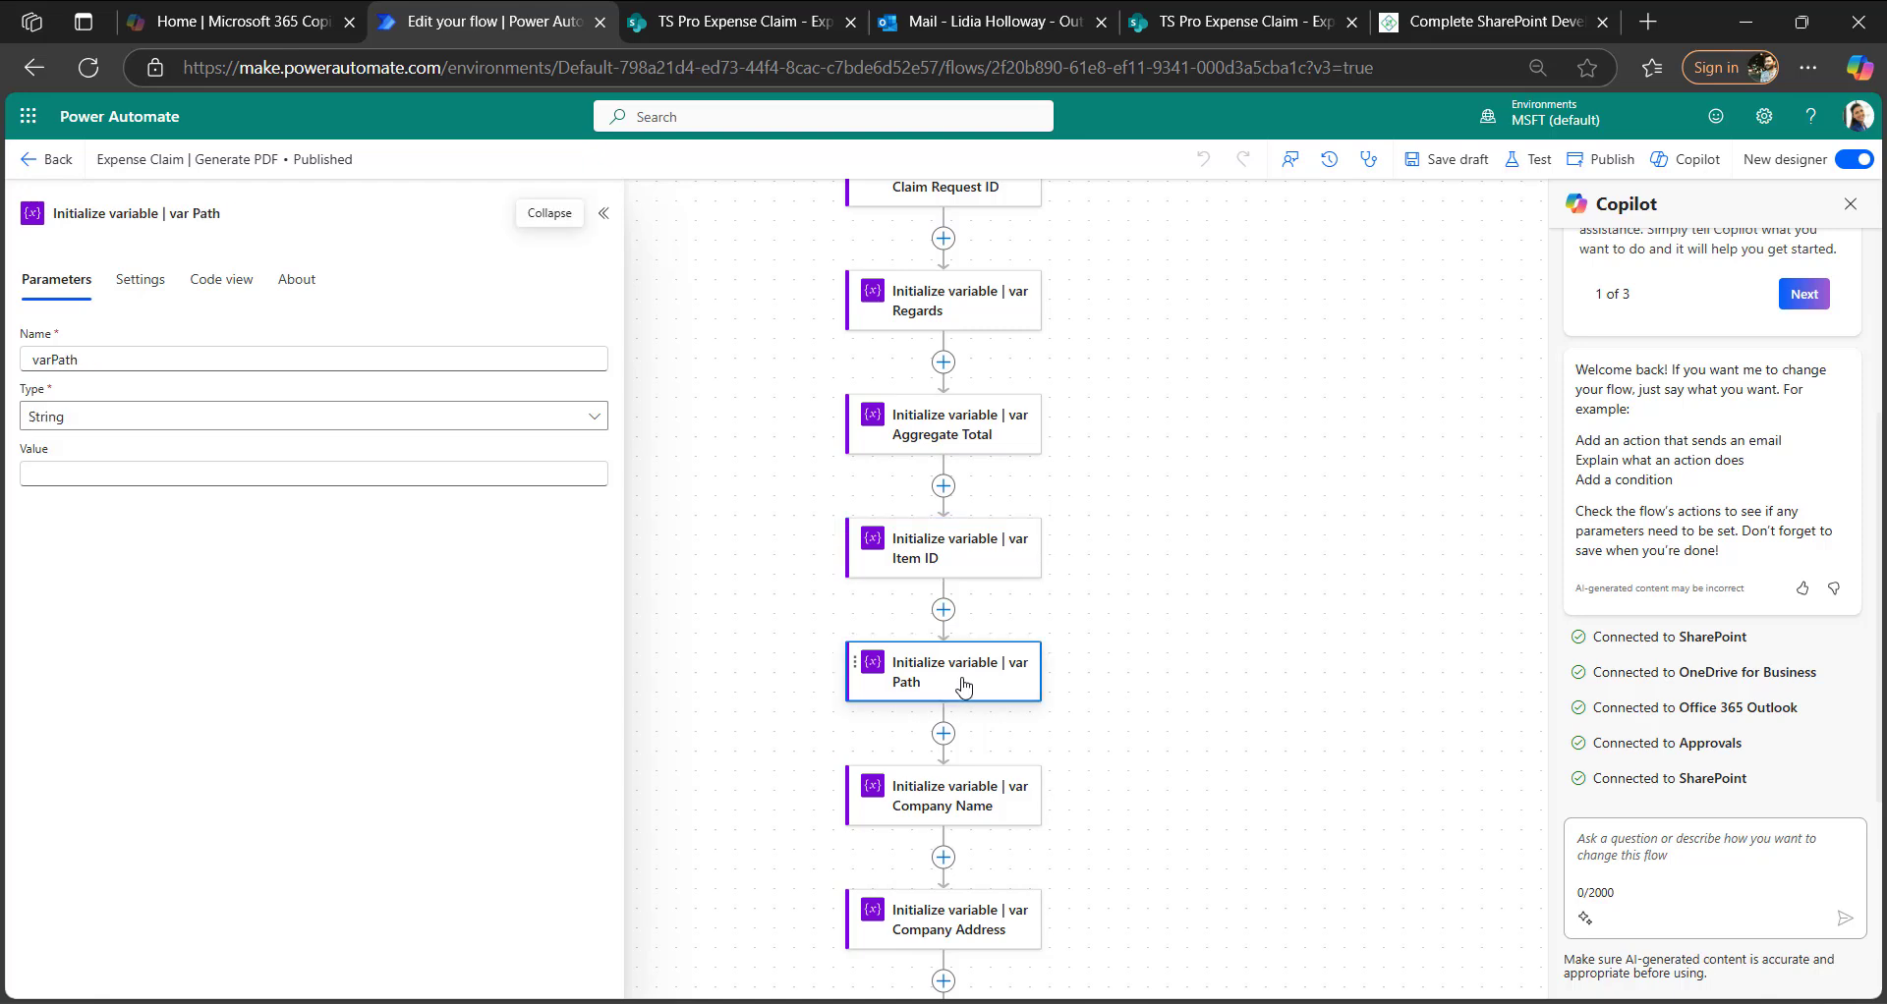
- Inspect the variable initializations for Company Name, Company Address and Finance Team Email
click(968, 791)
scroll(1249, 652, down, 2)
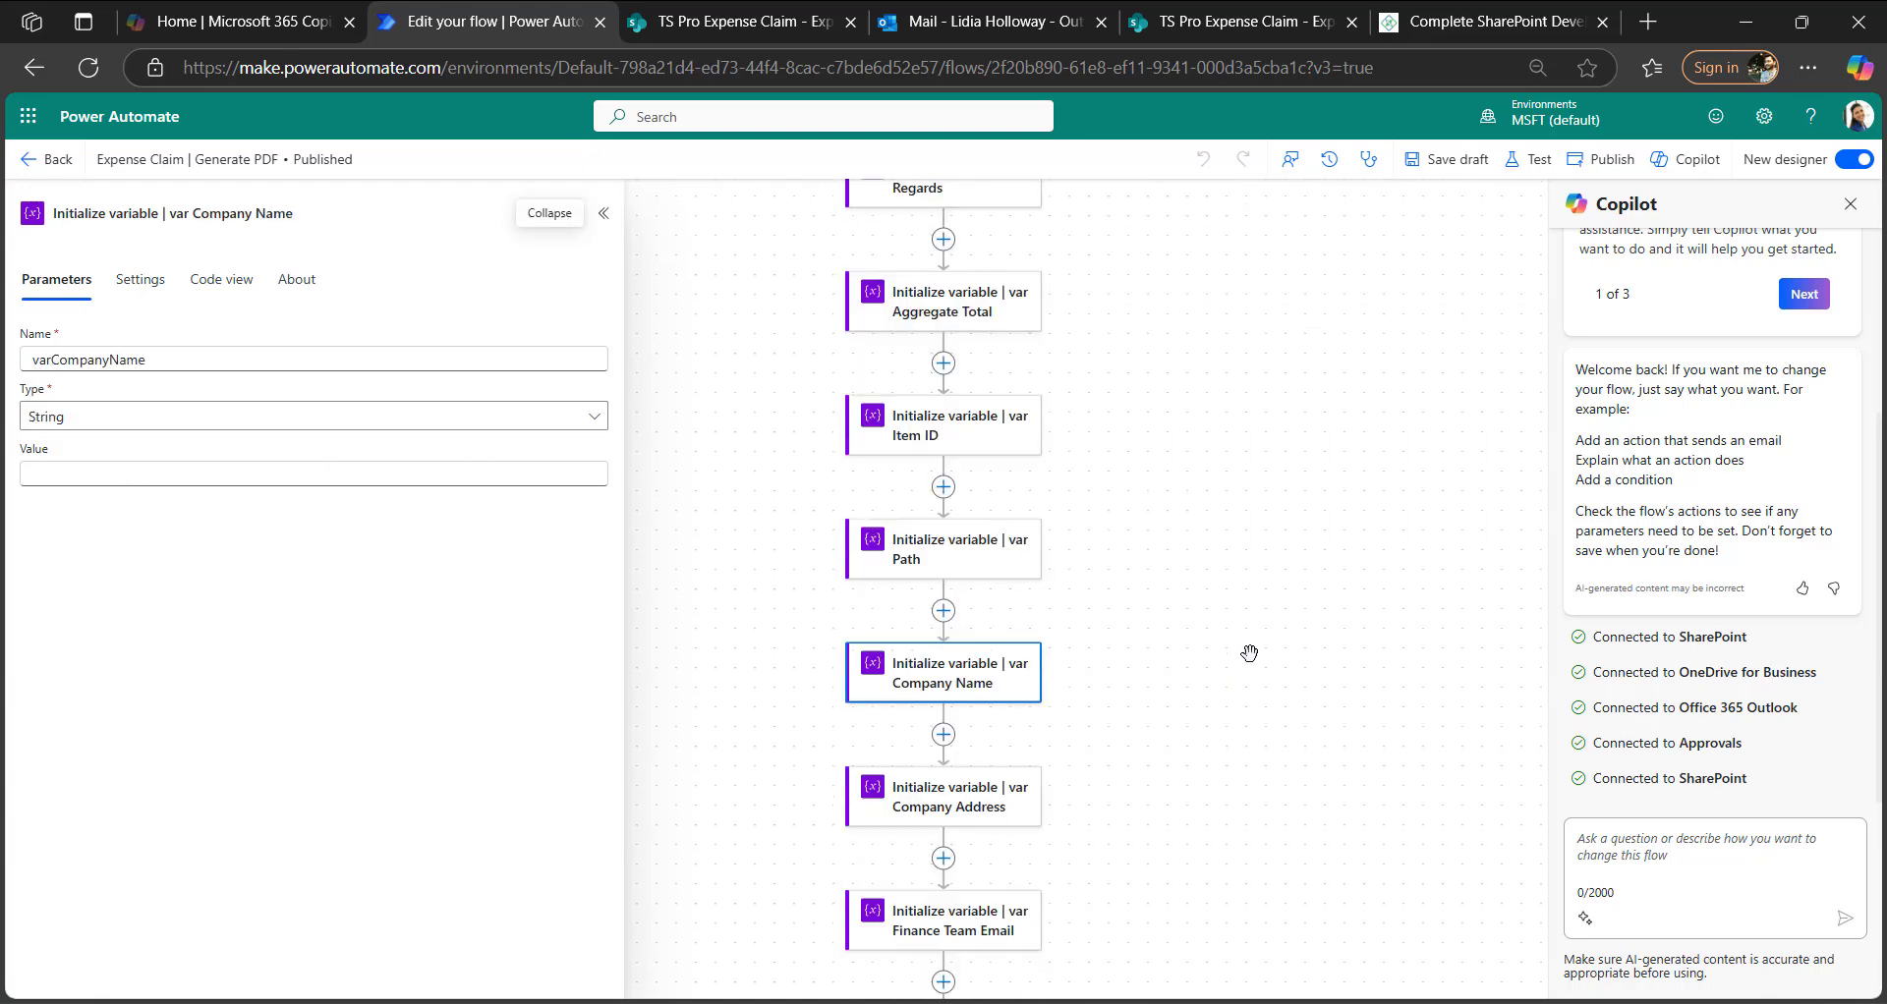
click(990, 797)
scroll(1167, 751, down, 3)
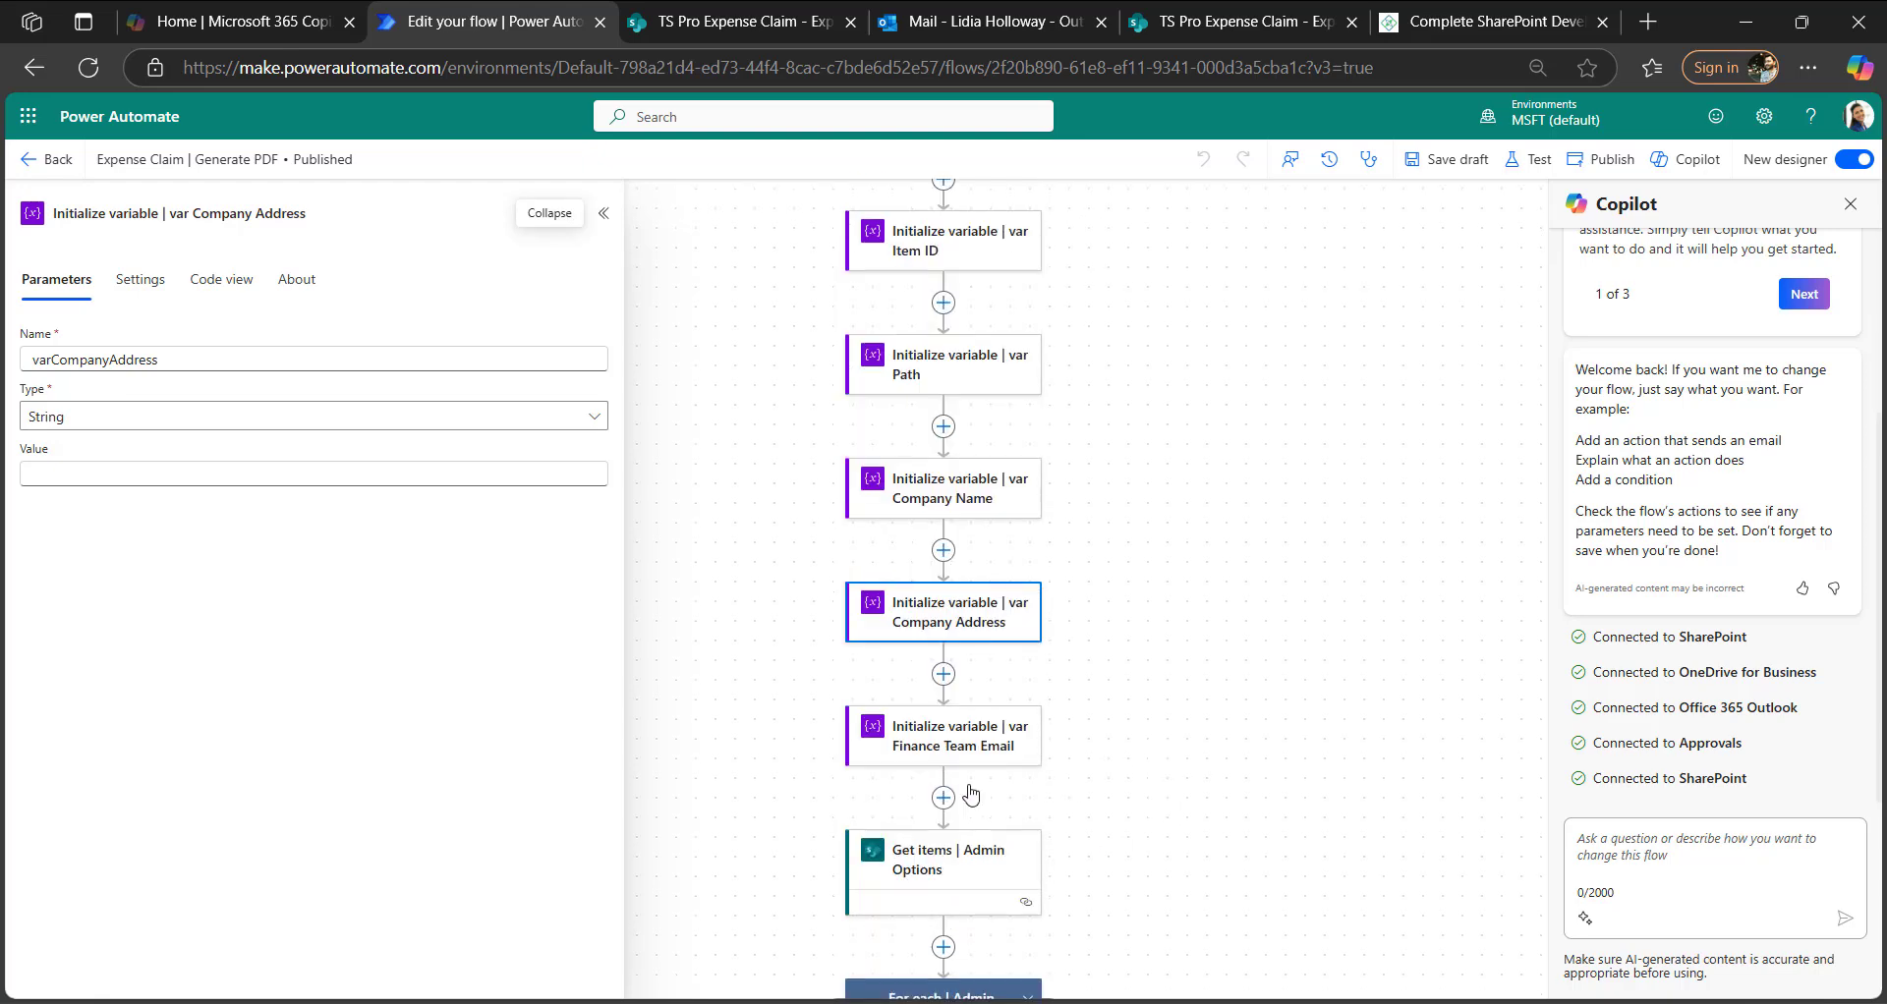
click(965, 764)
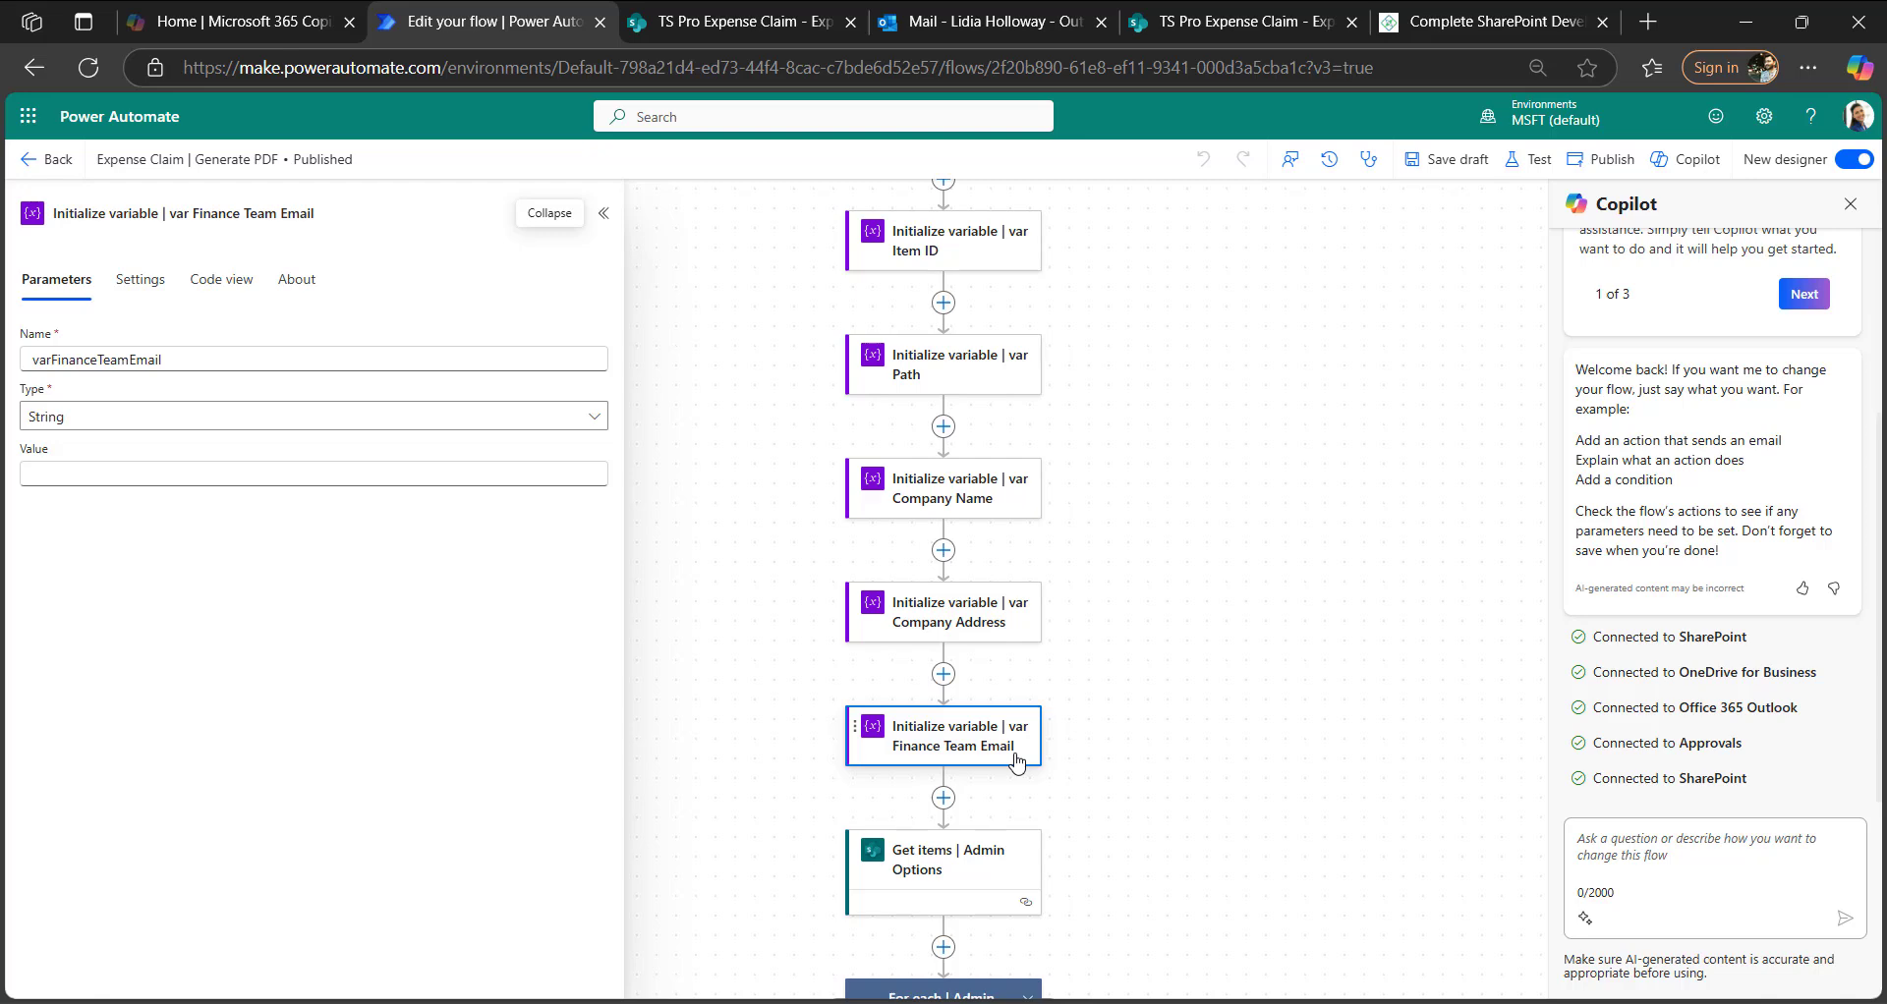
- Check the Get items | Admin Options action's filter query against the Admin Option list in SharePoint
scroll(1017, 761, down, 1)
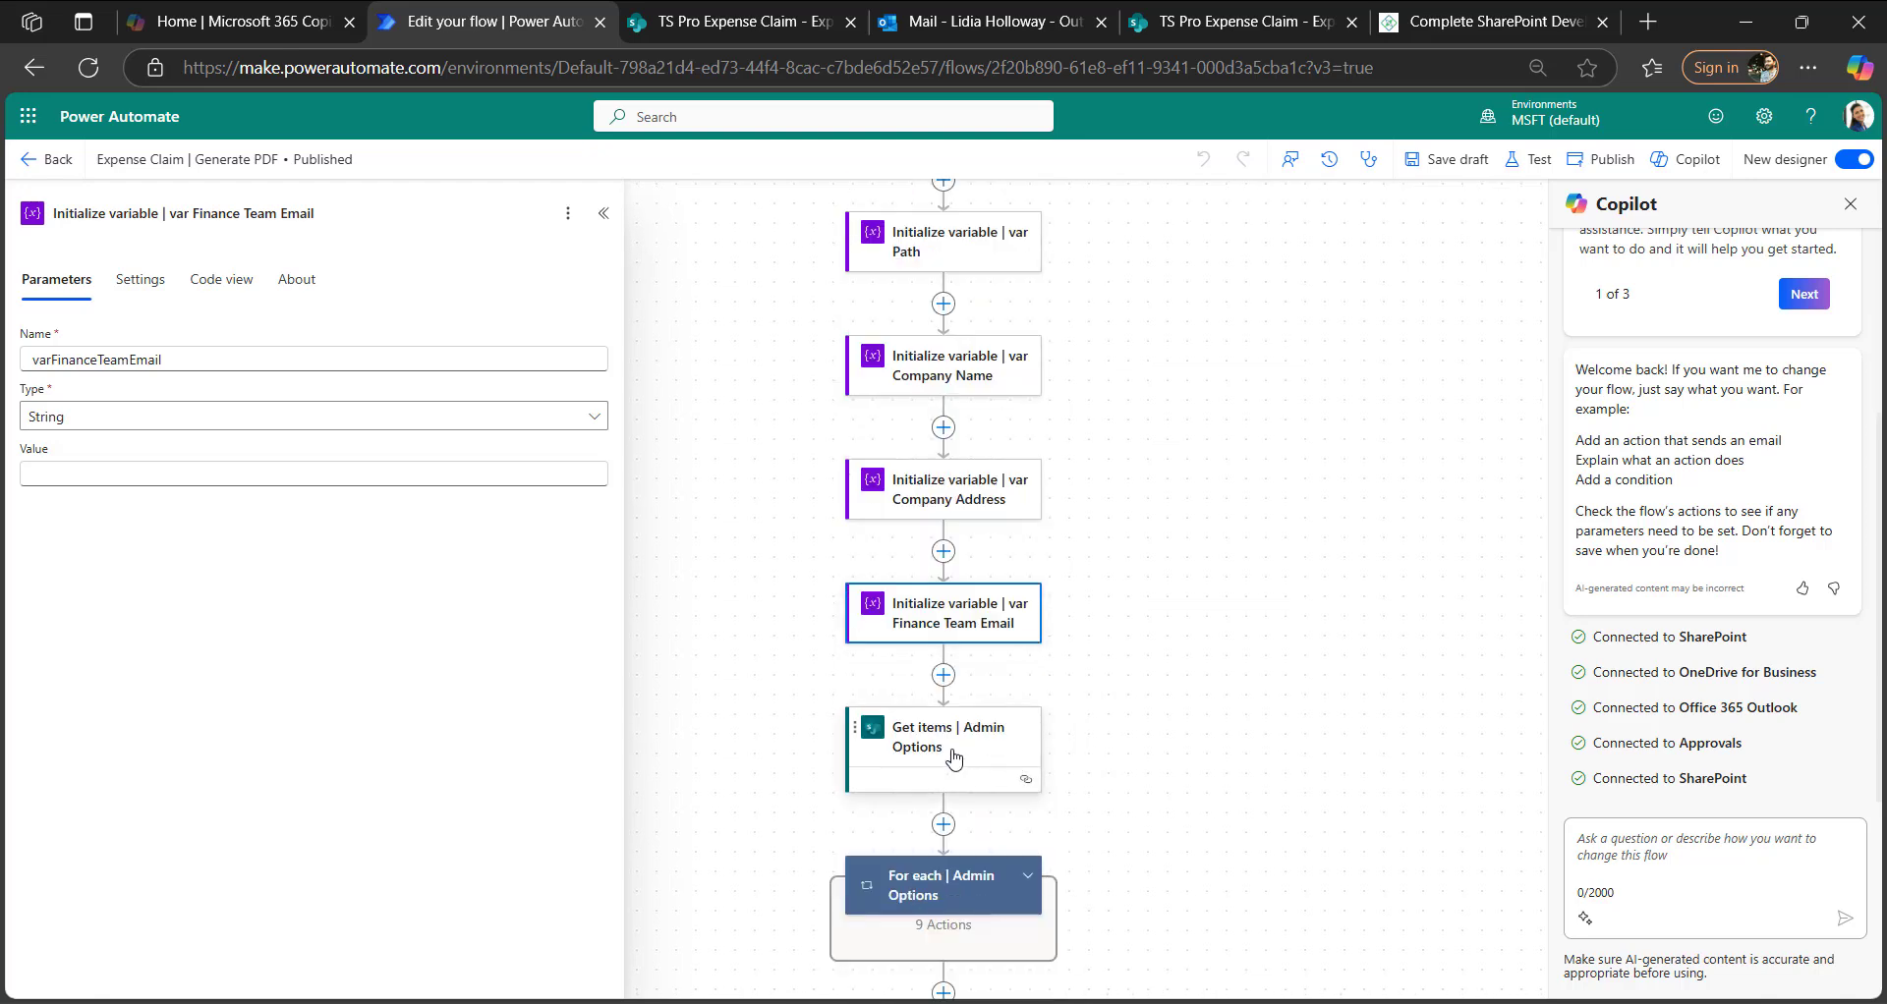
key(ctrl+Tab)
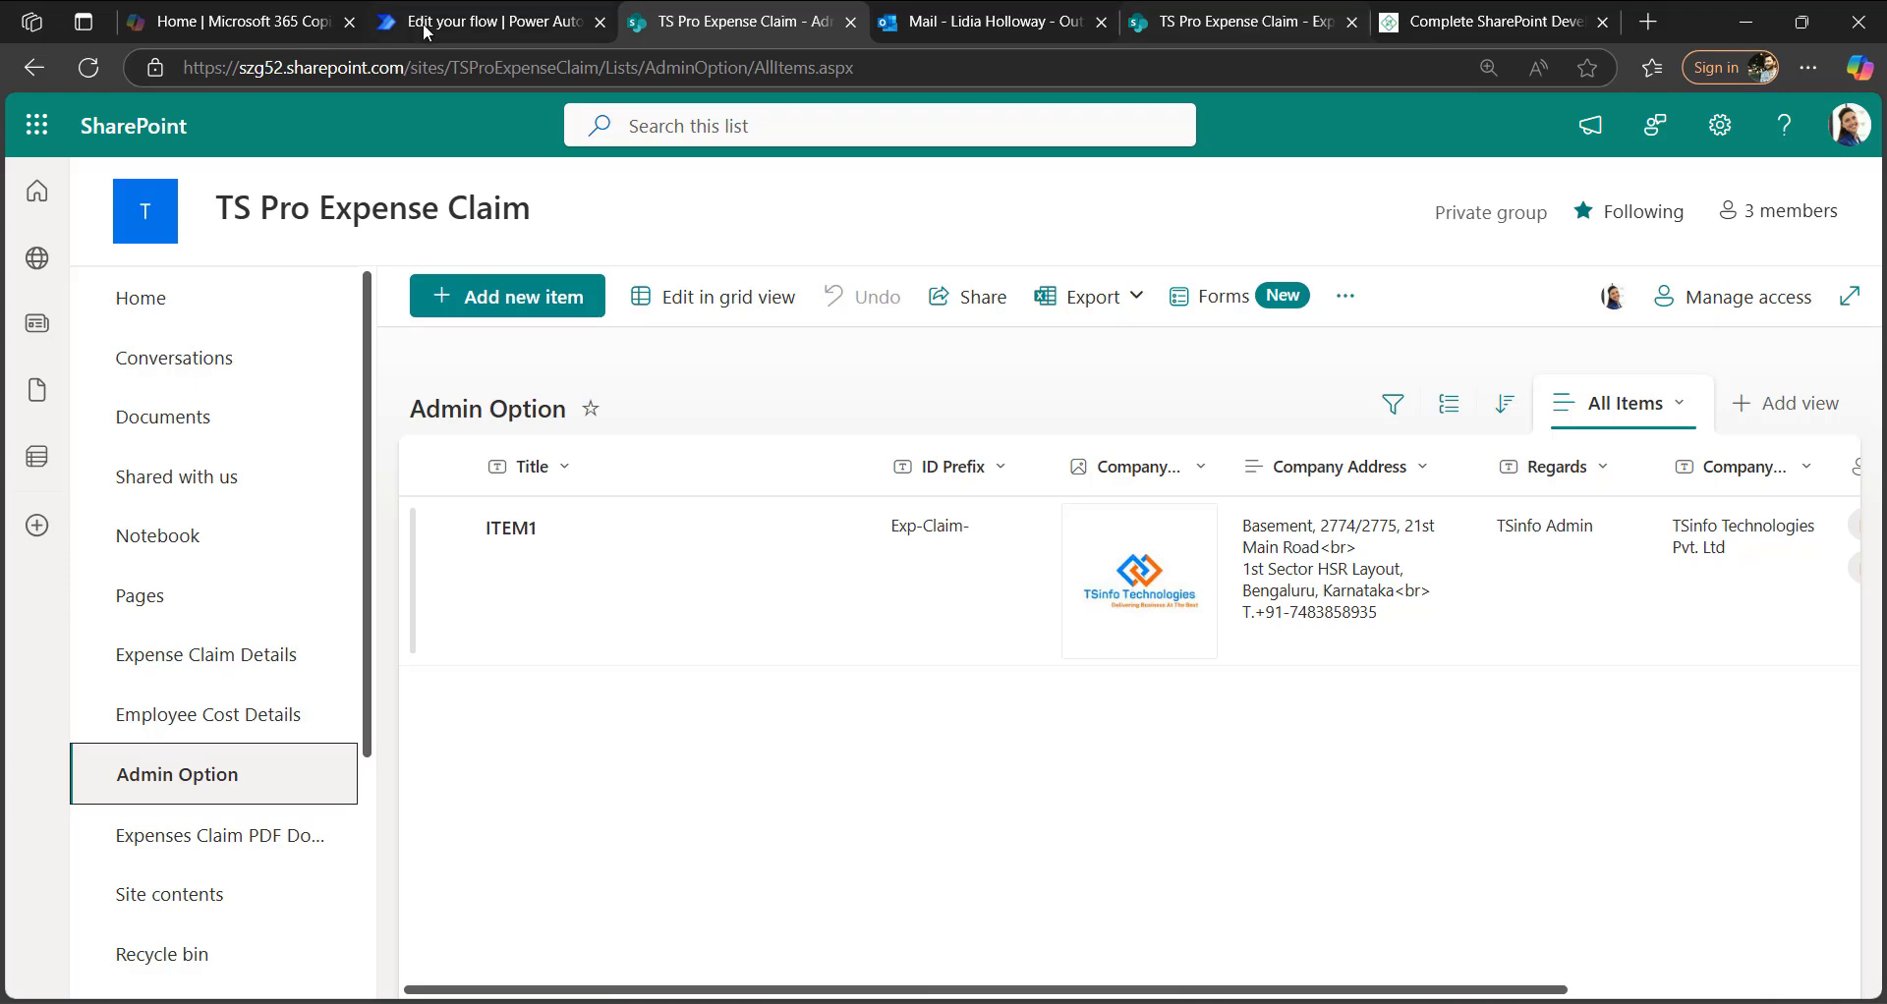
click(423, 22)
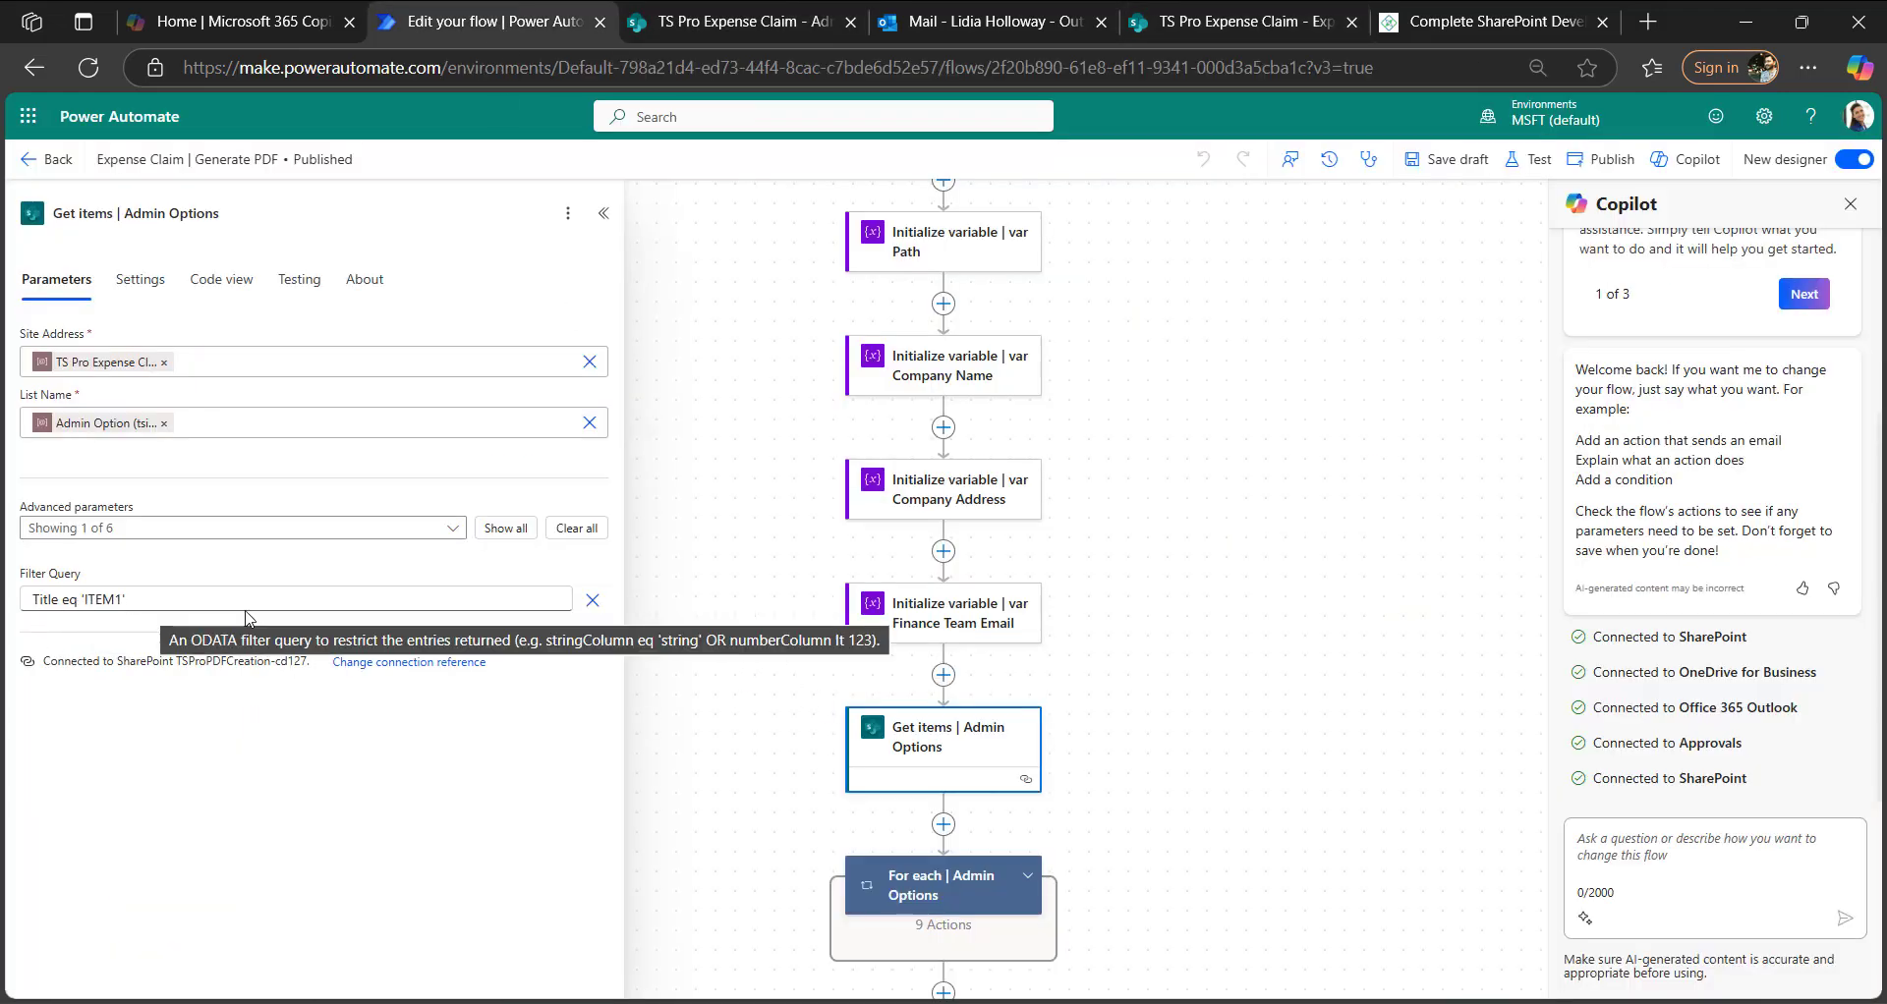
- Expand the For each | Admin Options loop and inspect how its Item ID variable is set
scroll(1048, 812, down, 1)
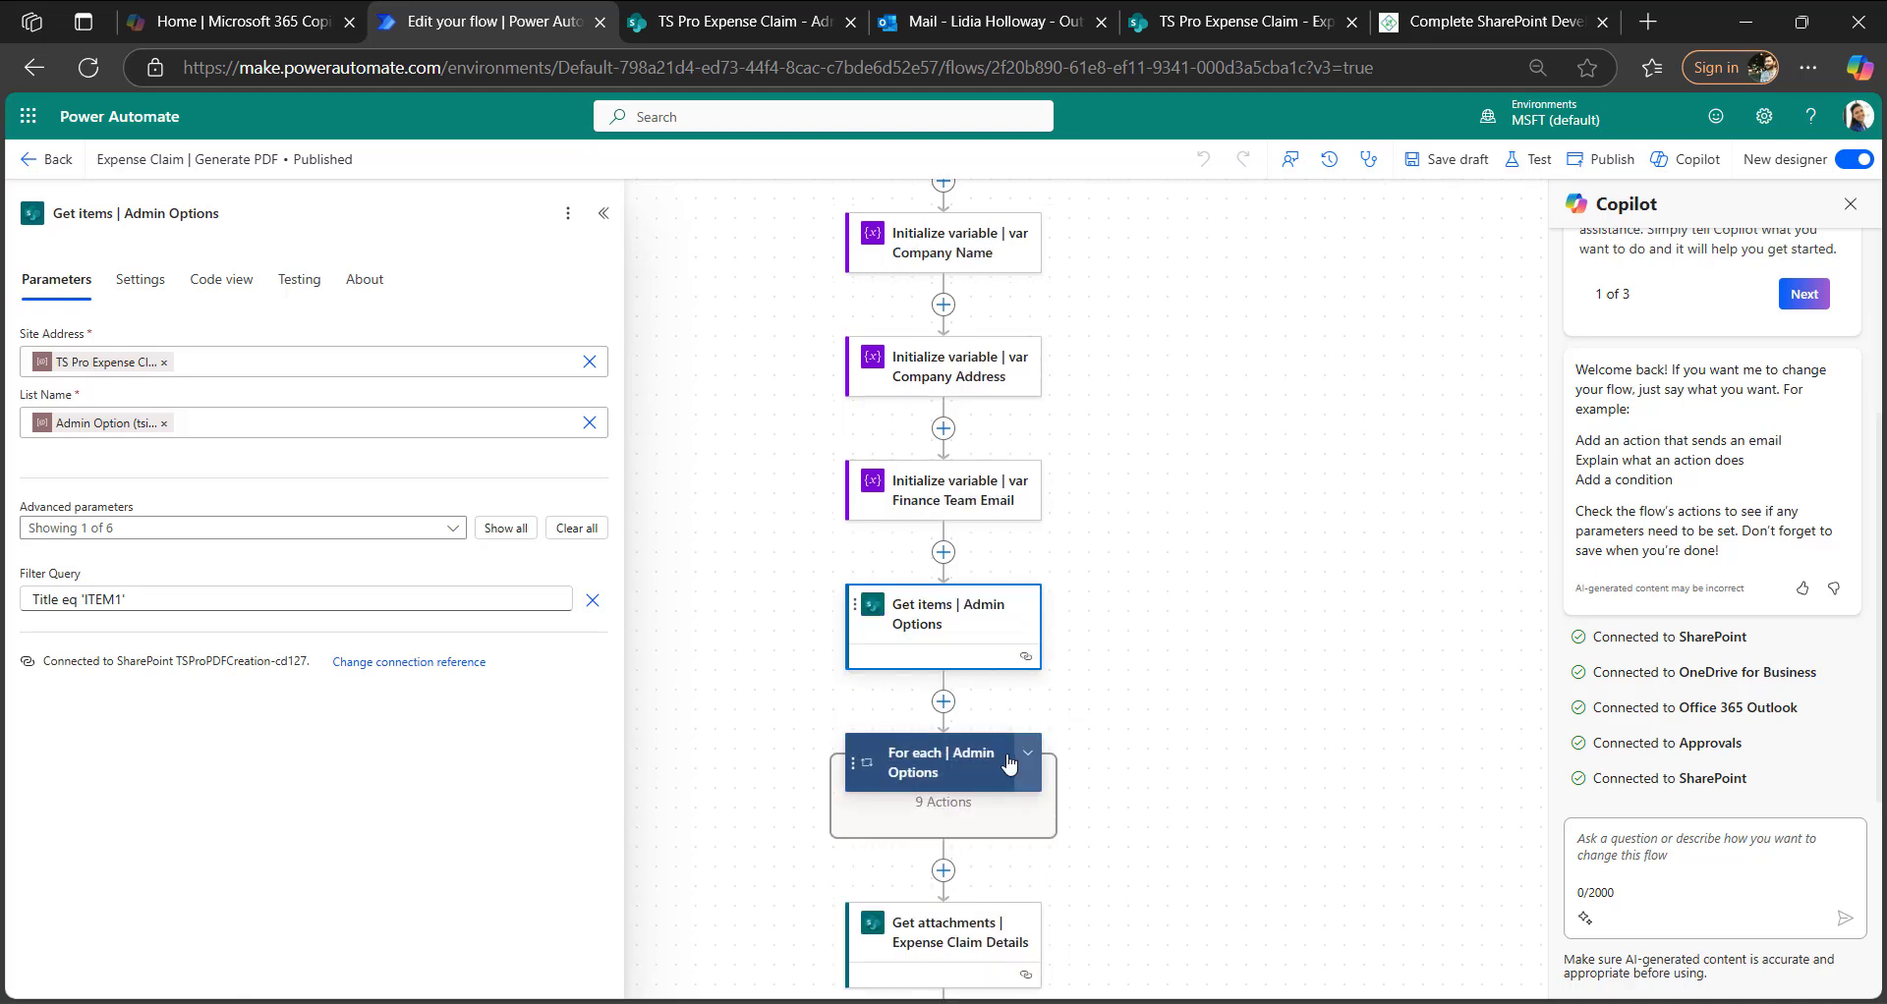
click(1022, 752)
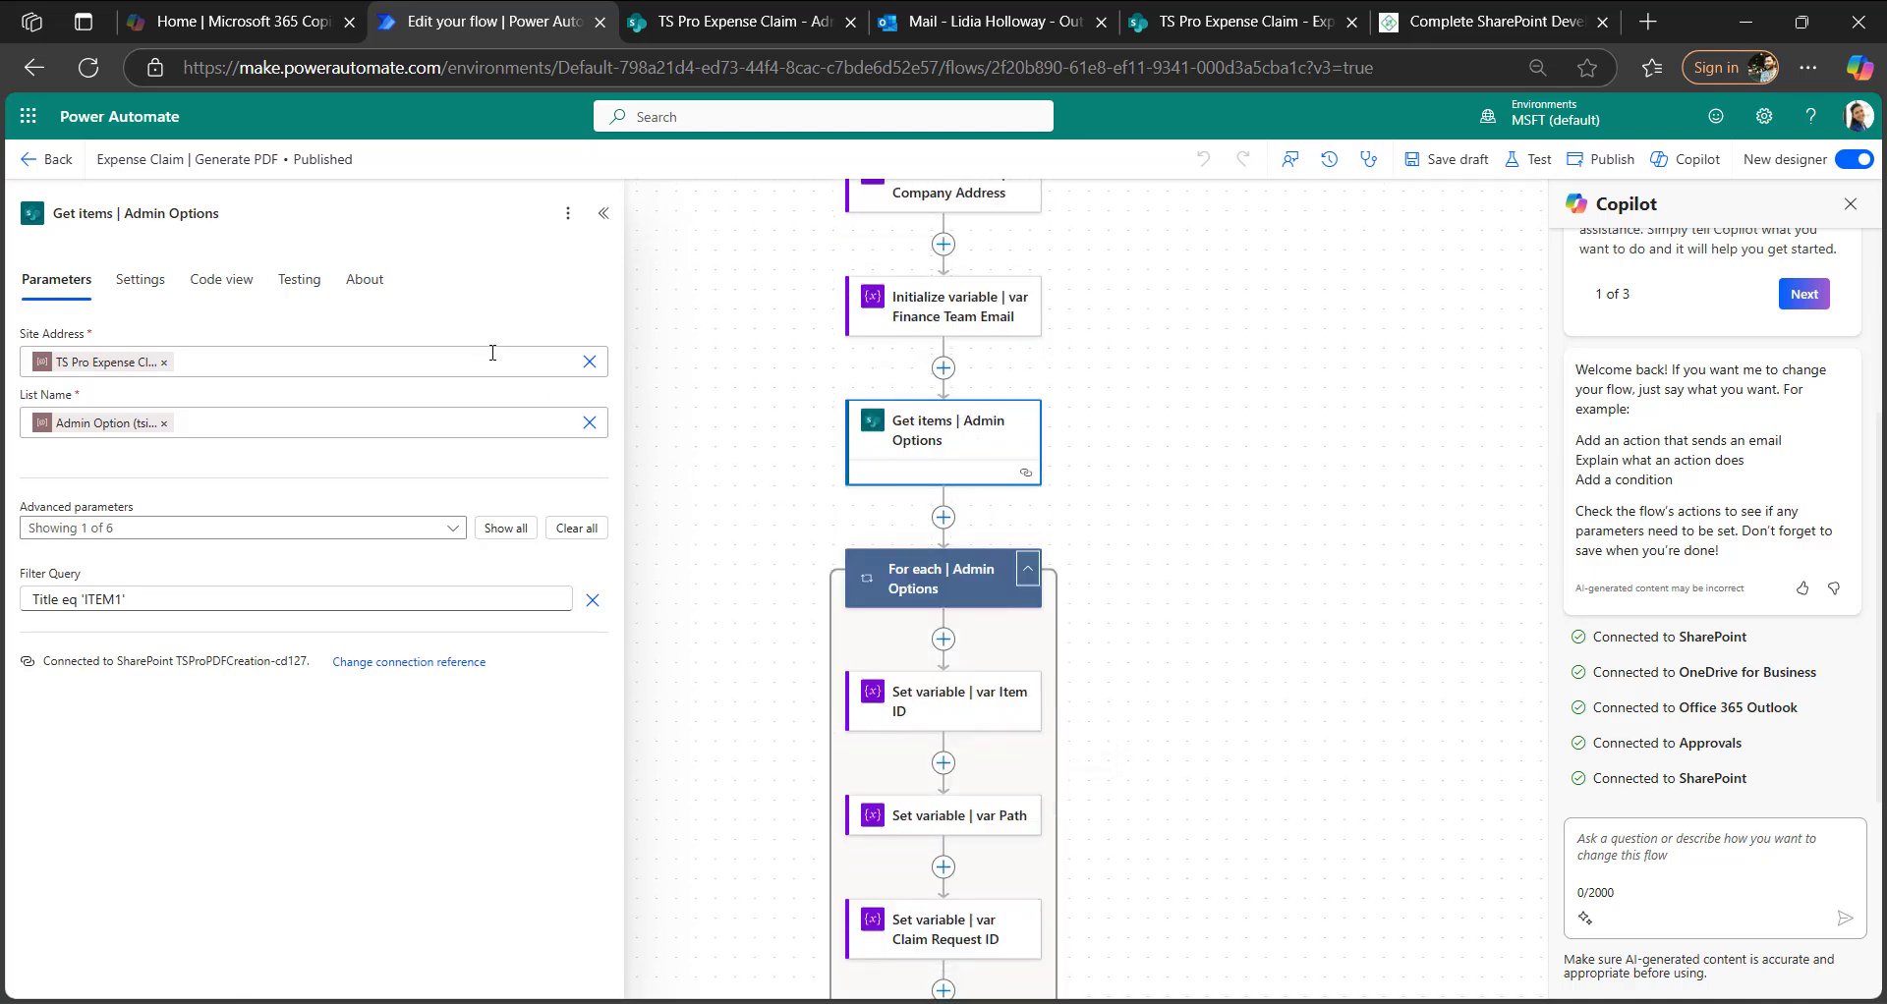
scroll(904, 676, down, 1)
click(1000, 587)
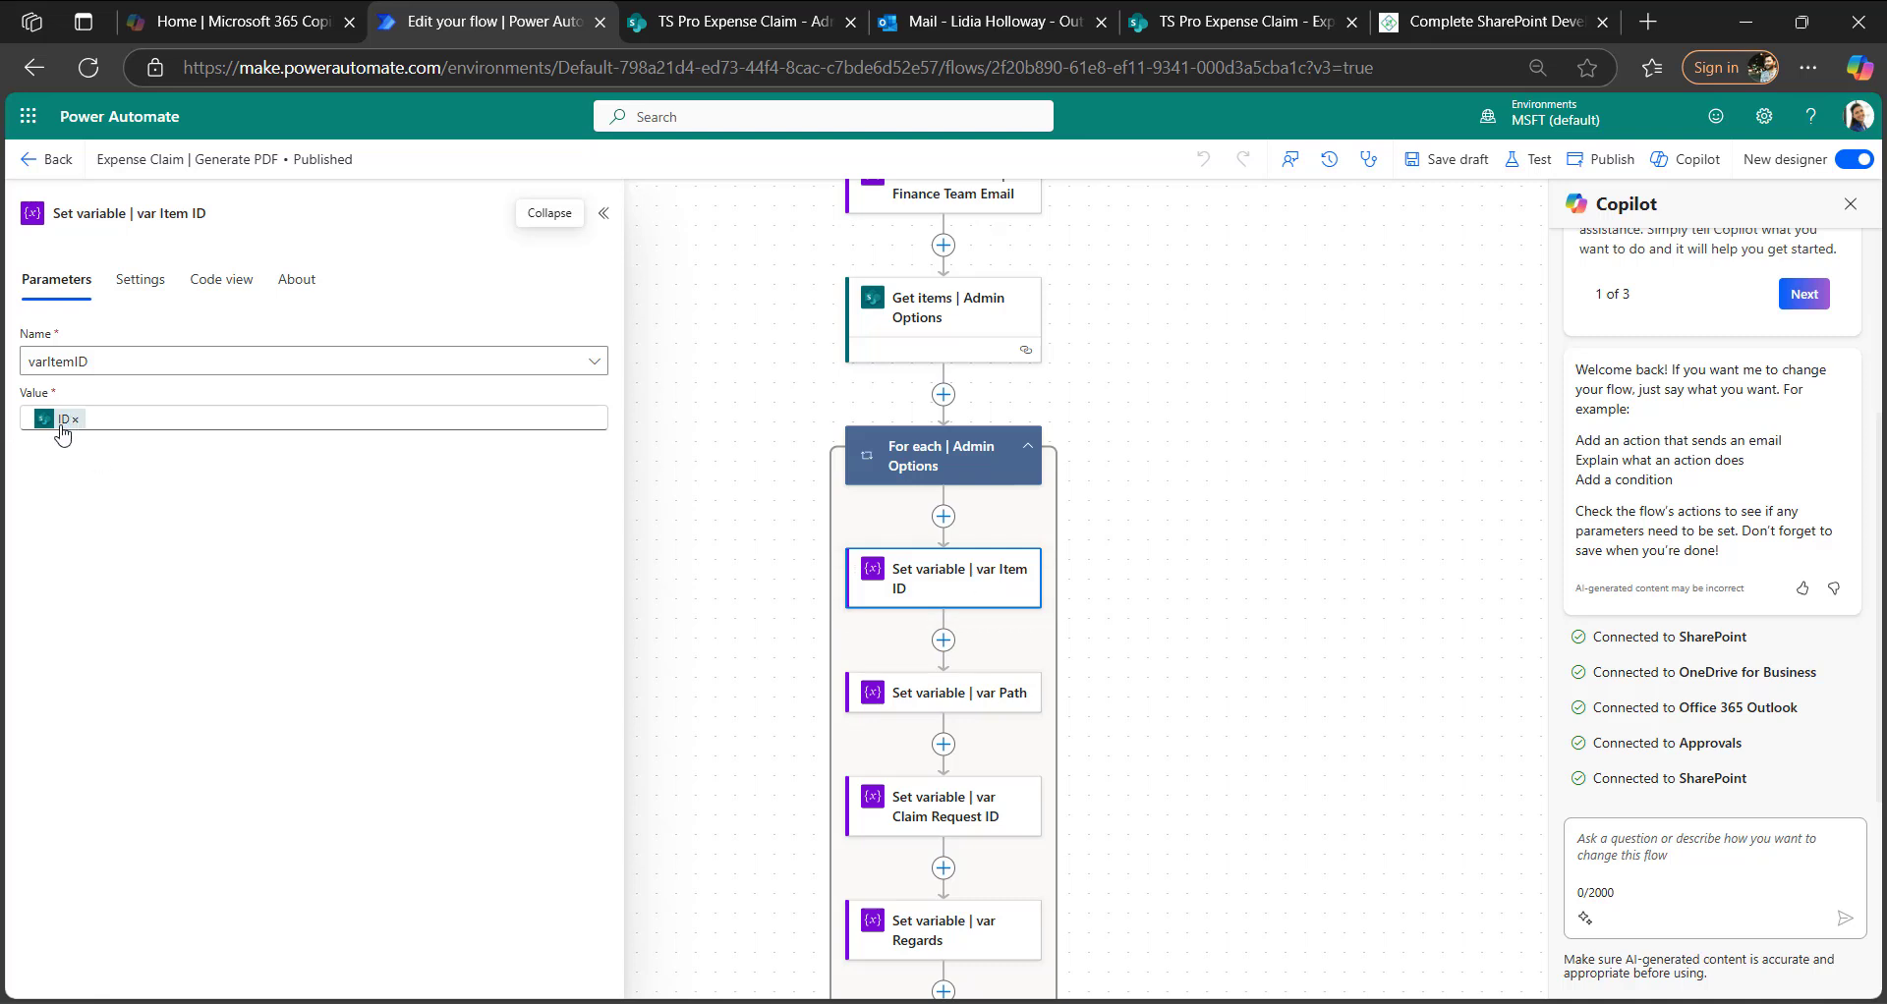
mouse_move(62, 430)
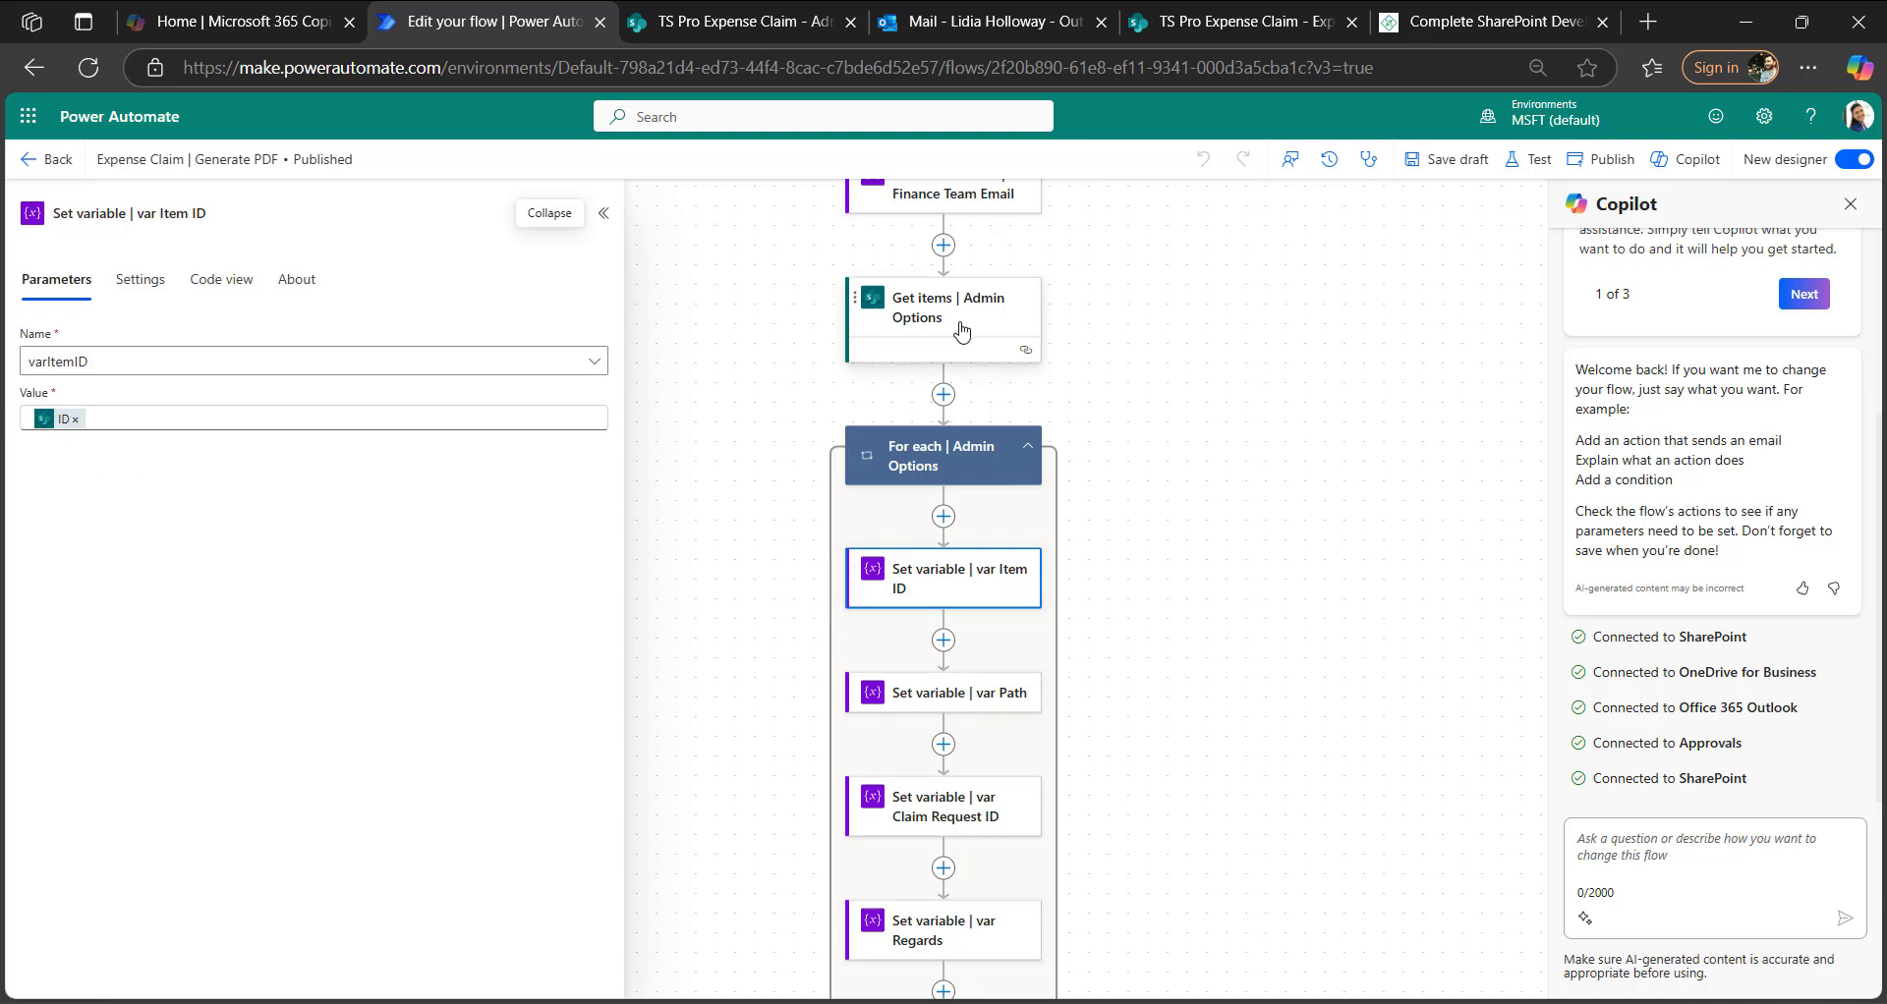
scroll(968, 330, up, 2)
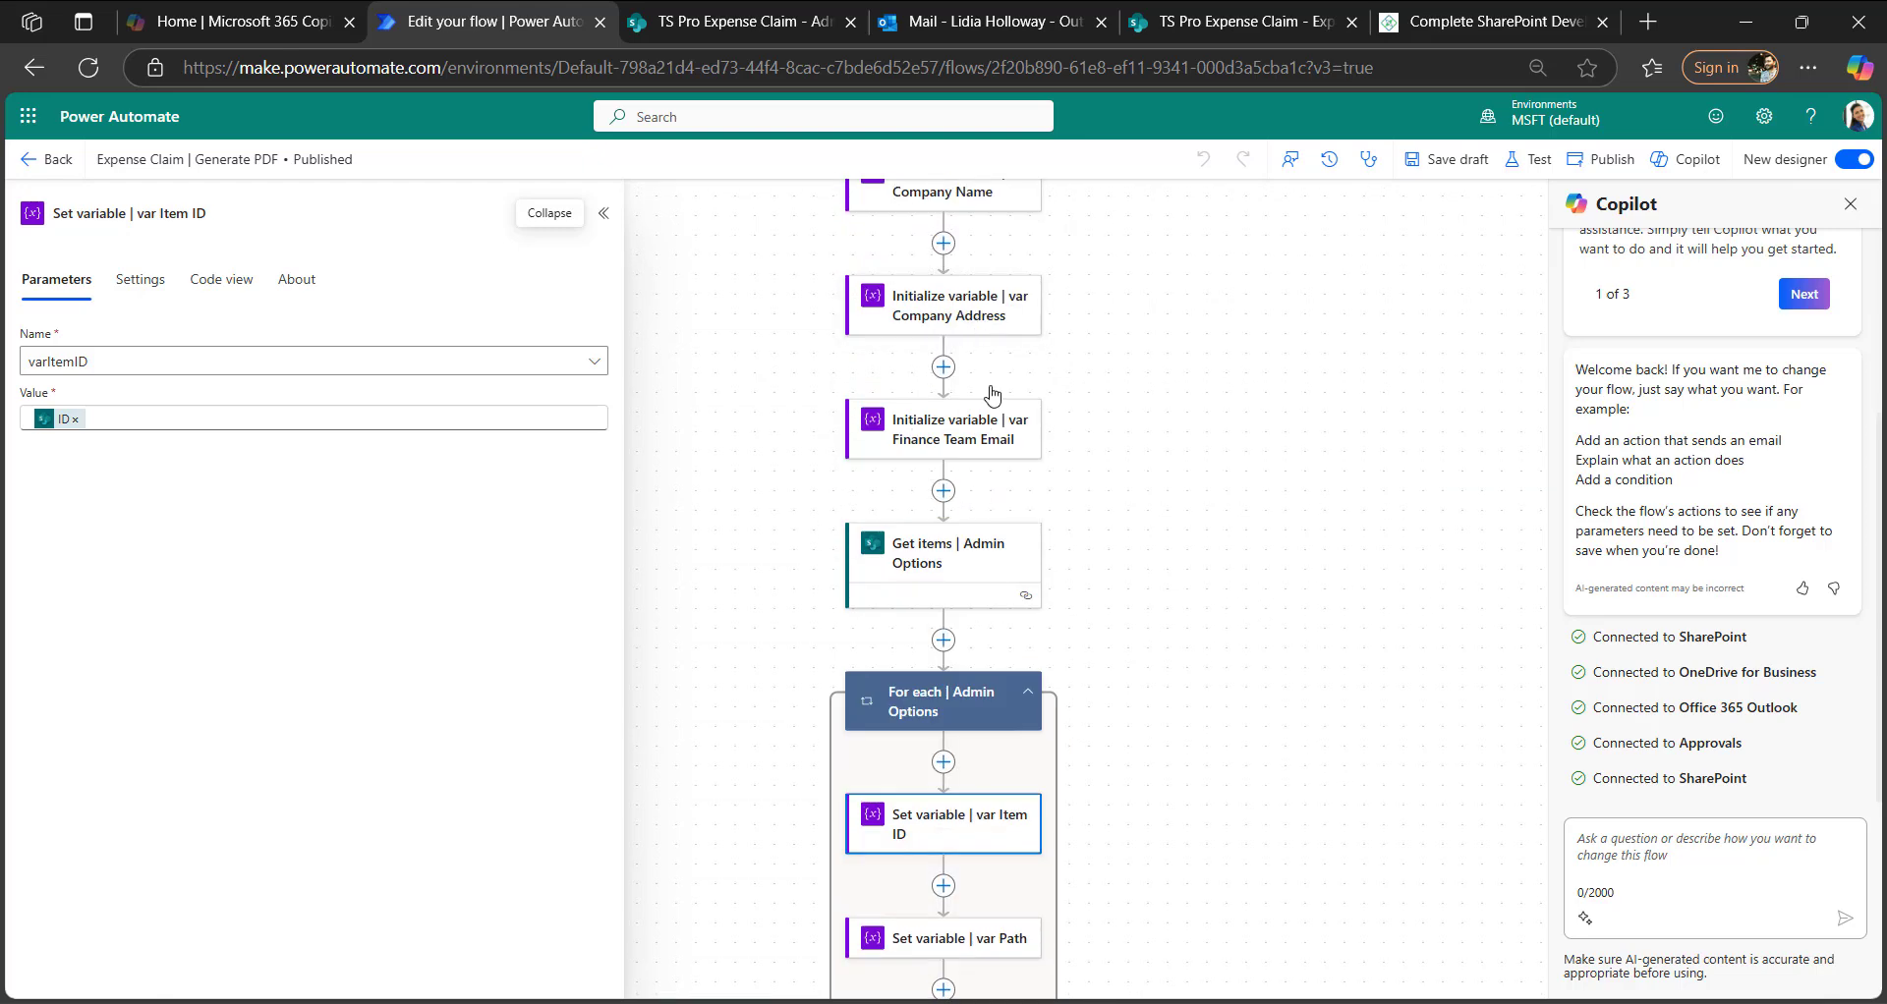
scroll(992, 643, down, 2)
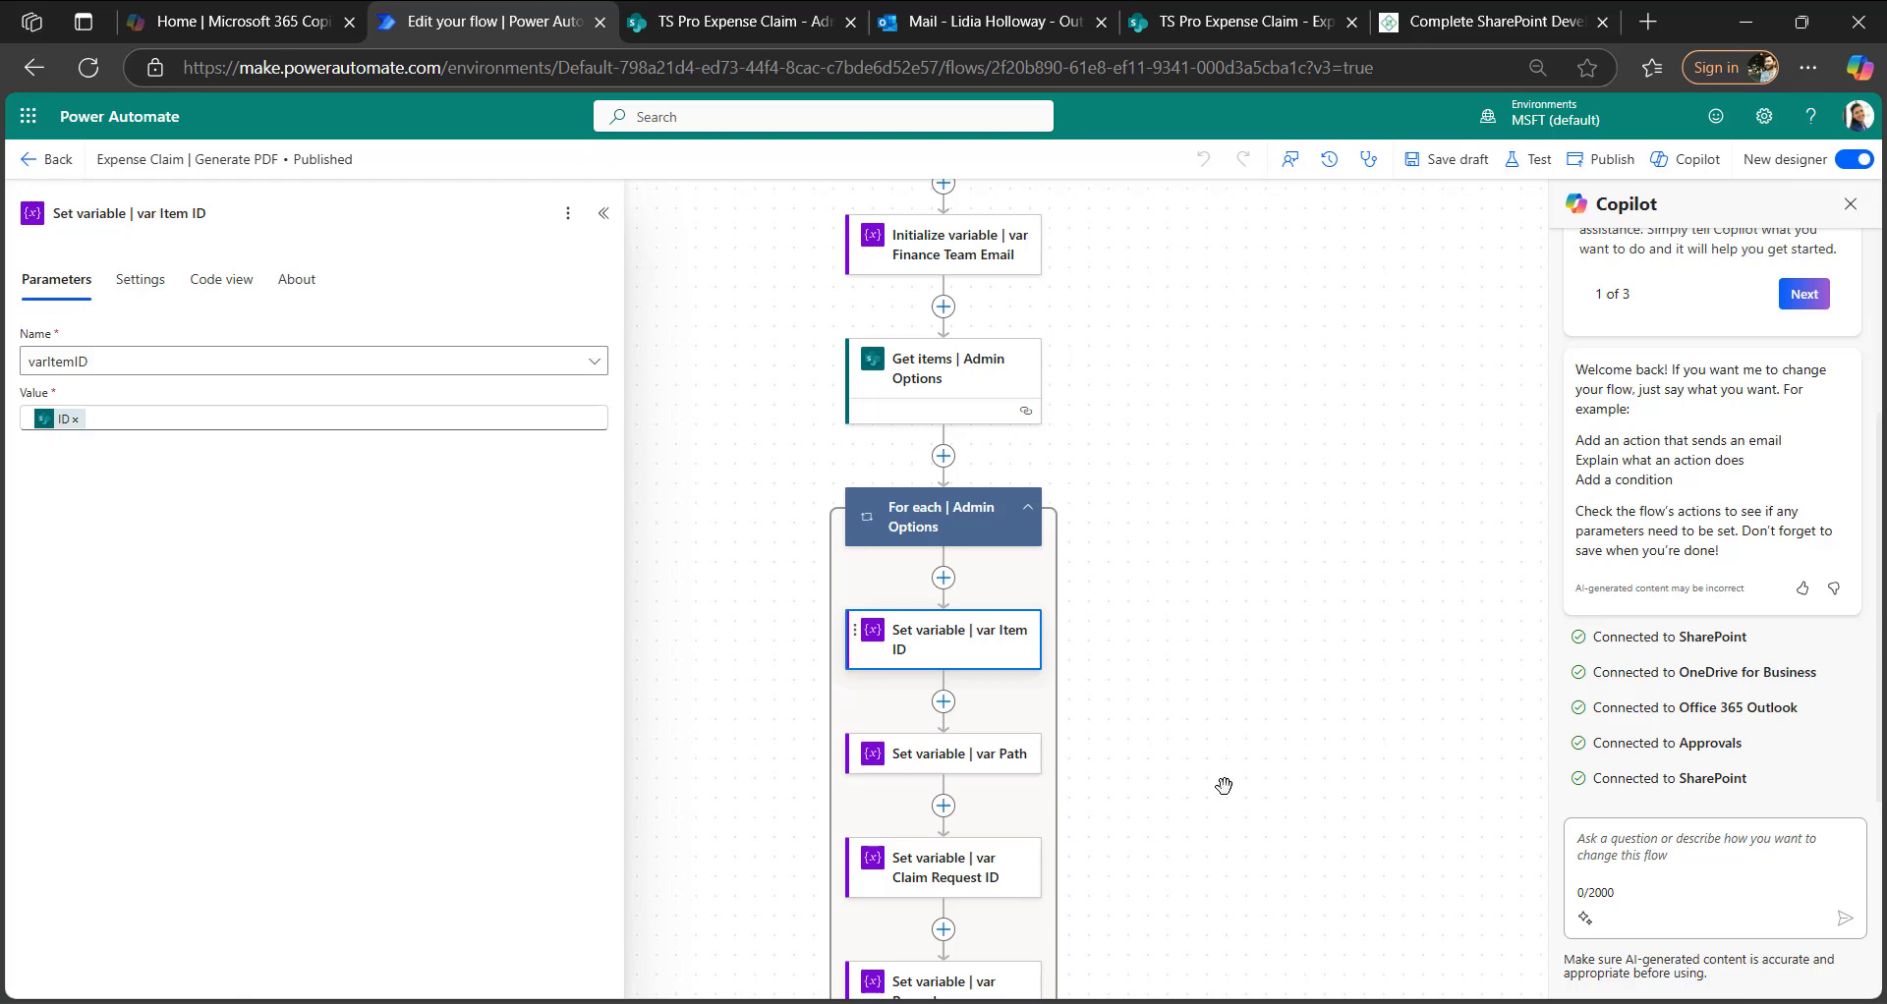
- Inspect the values assigned to the Path and Claim Request ID variables inside the Admin Options loop
scroll(1016, 703, down, 1)
click(967, 638)
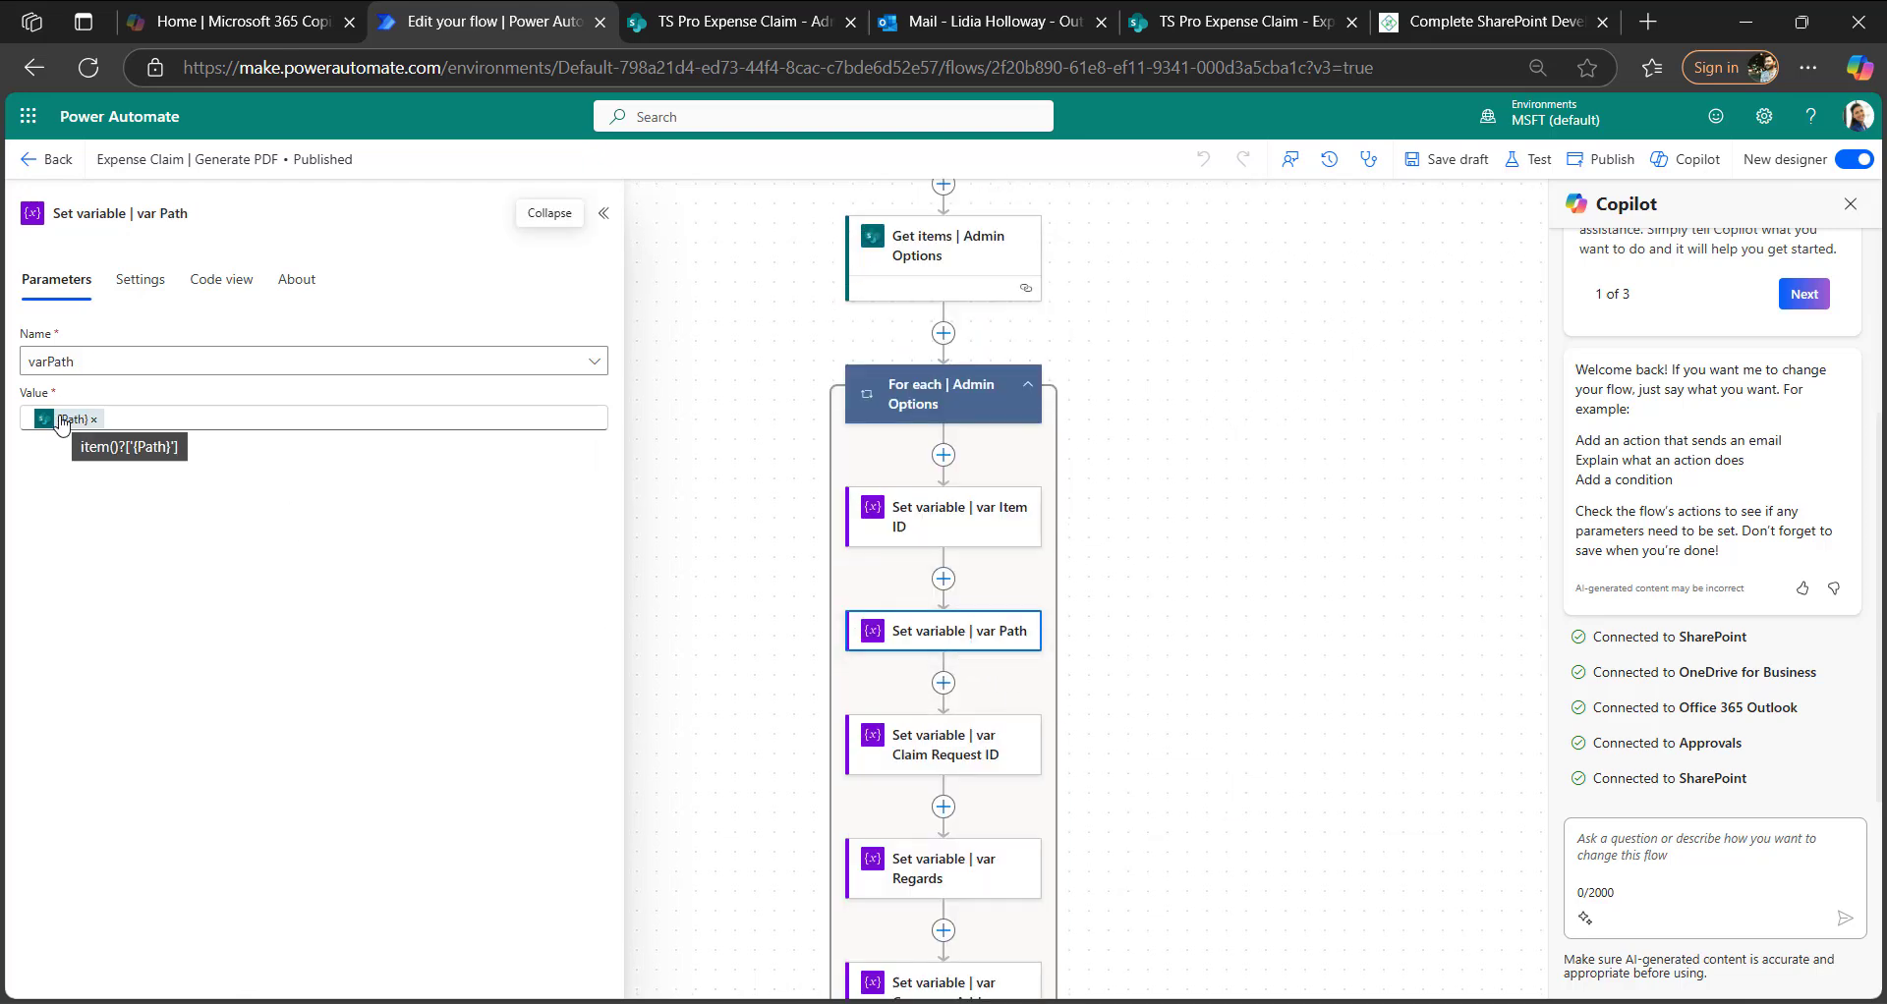
scroll(1116, 776, down, 1)
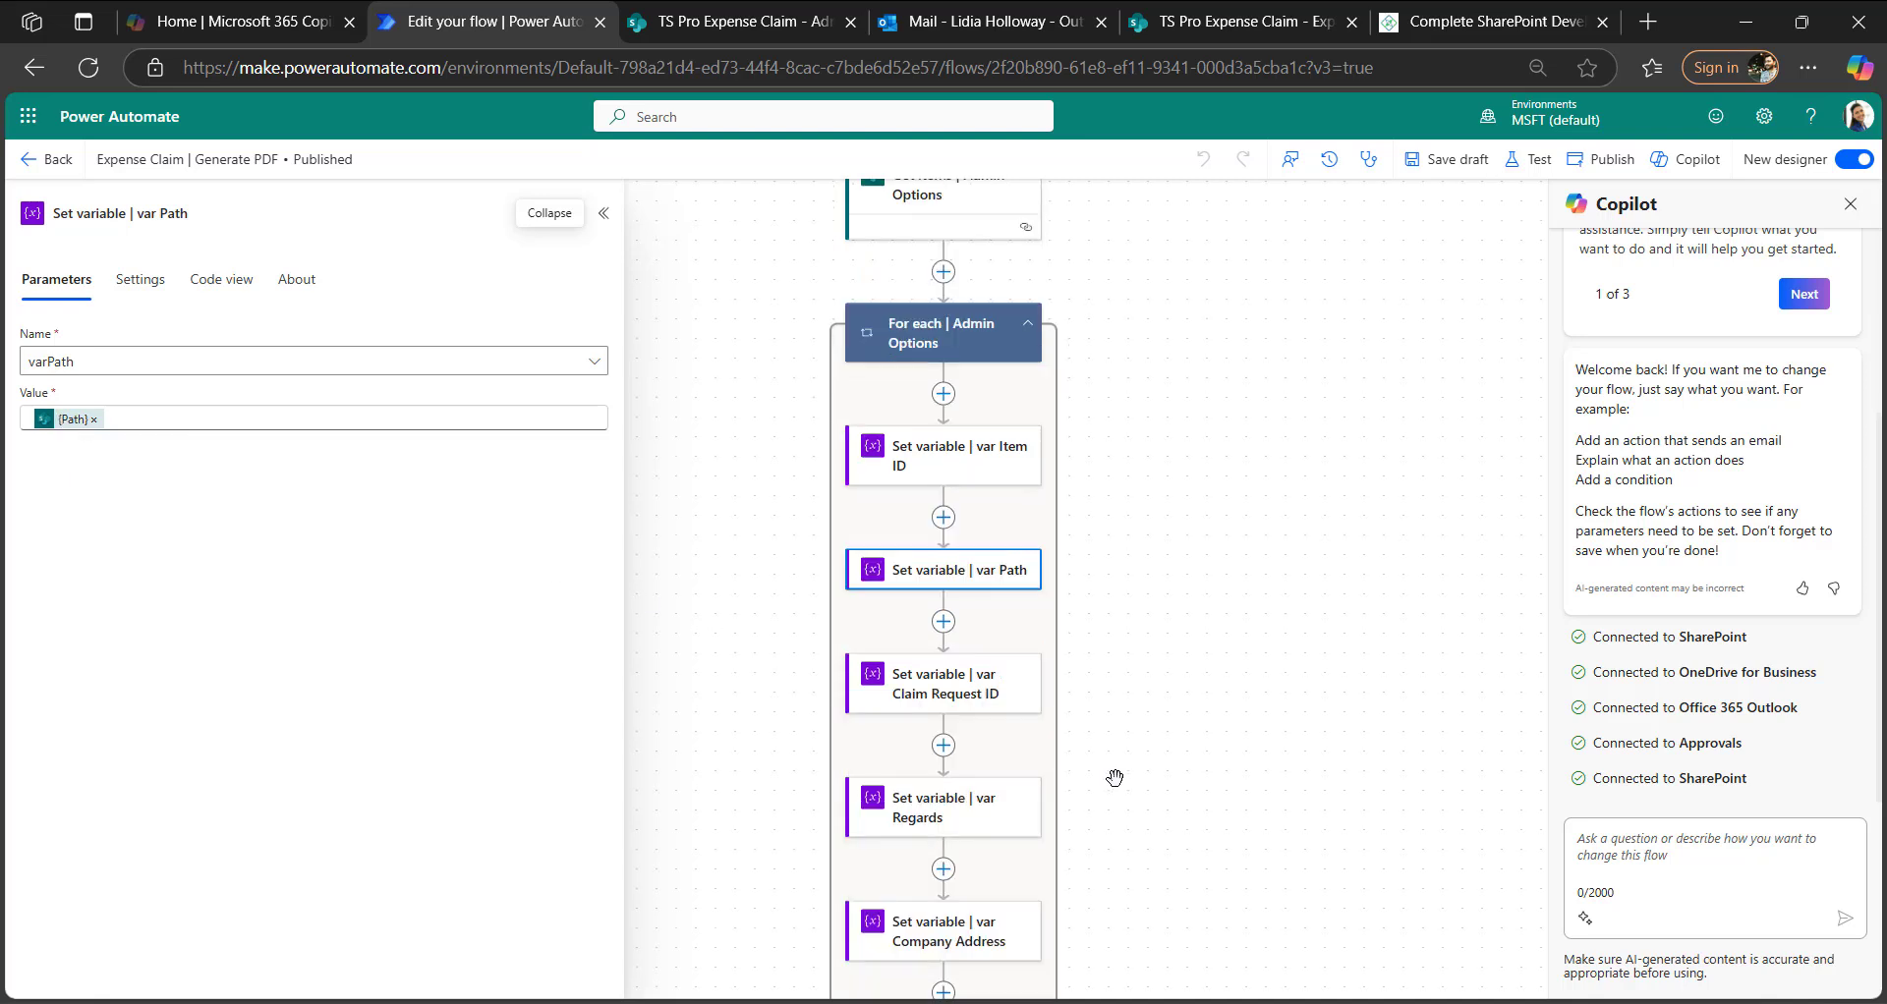
click(964, 637)
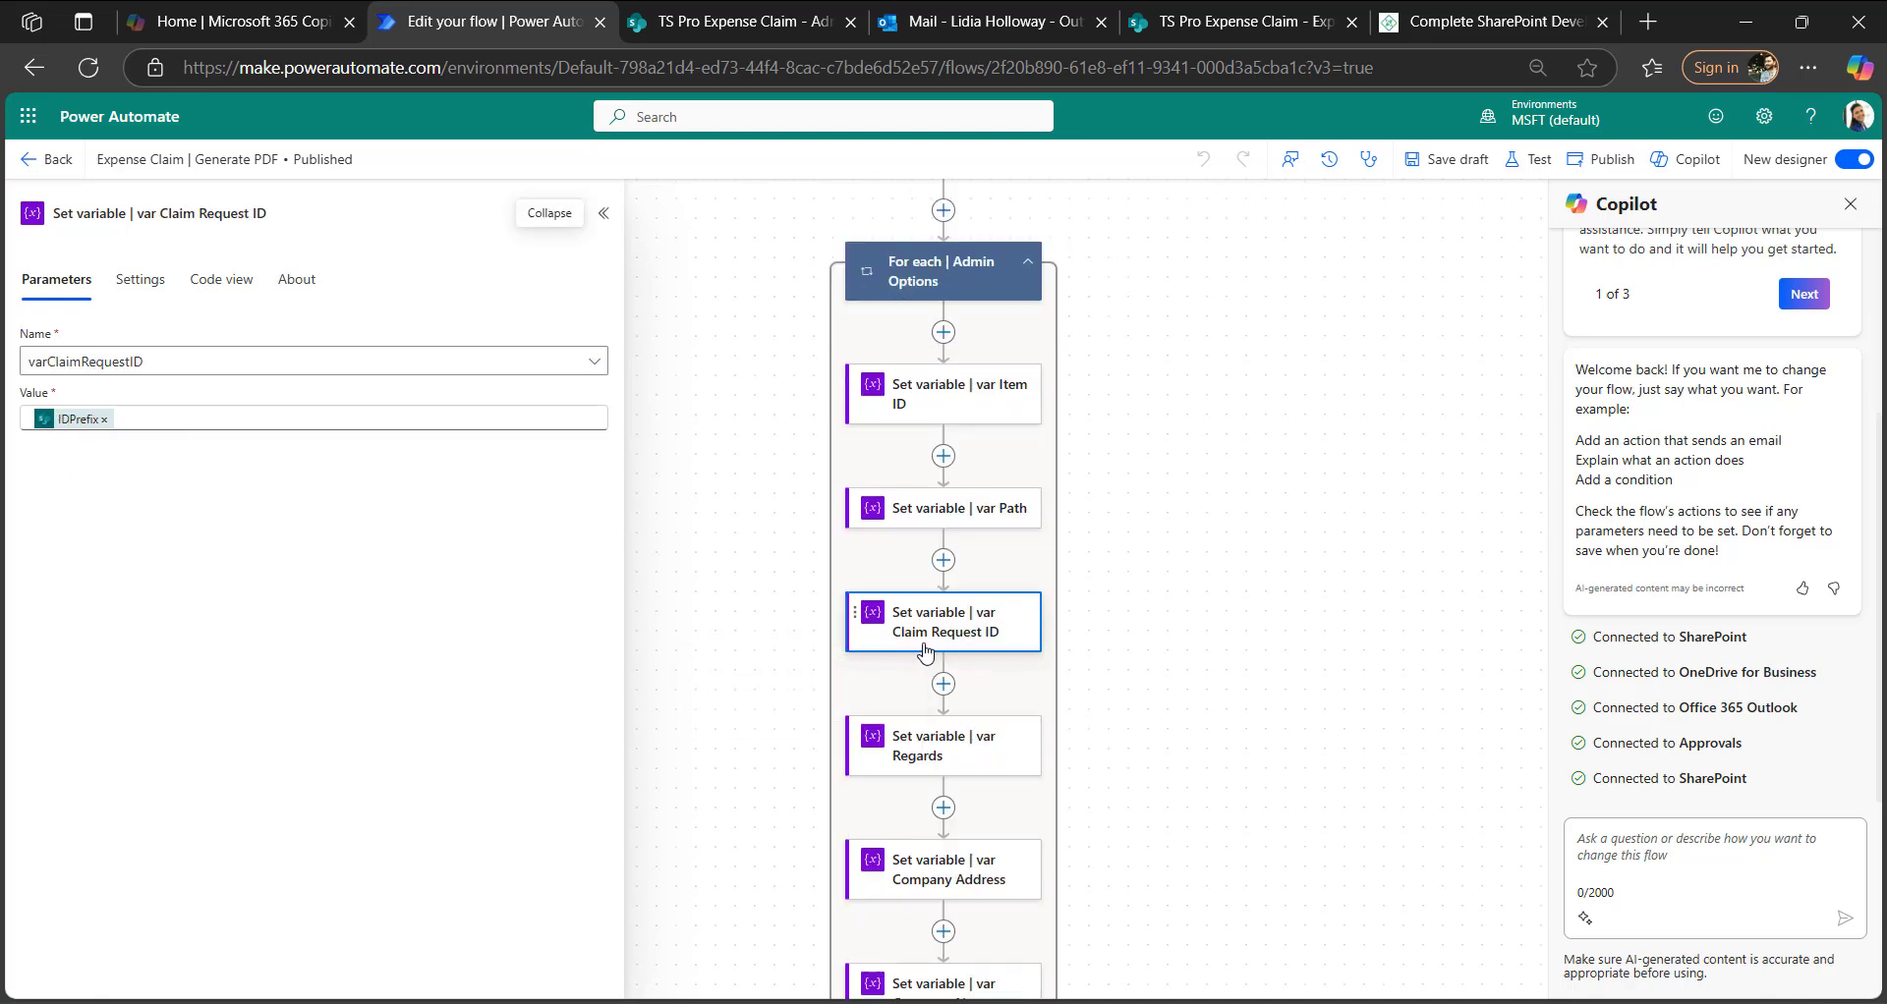
scroll(1007, 658, down, 1)
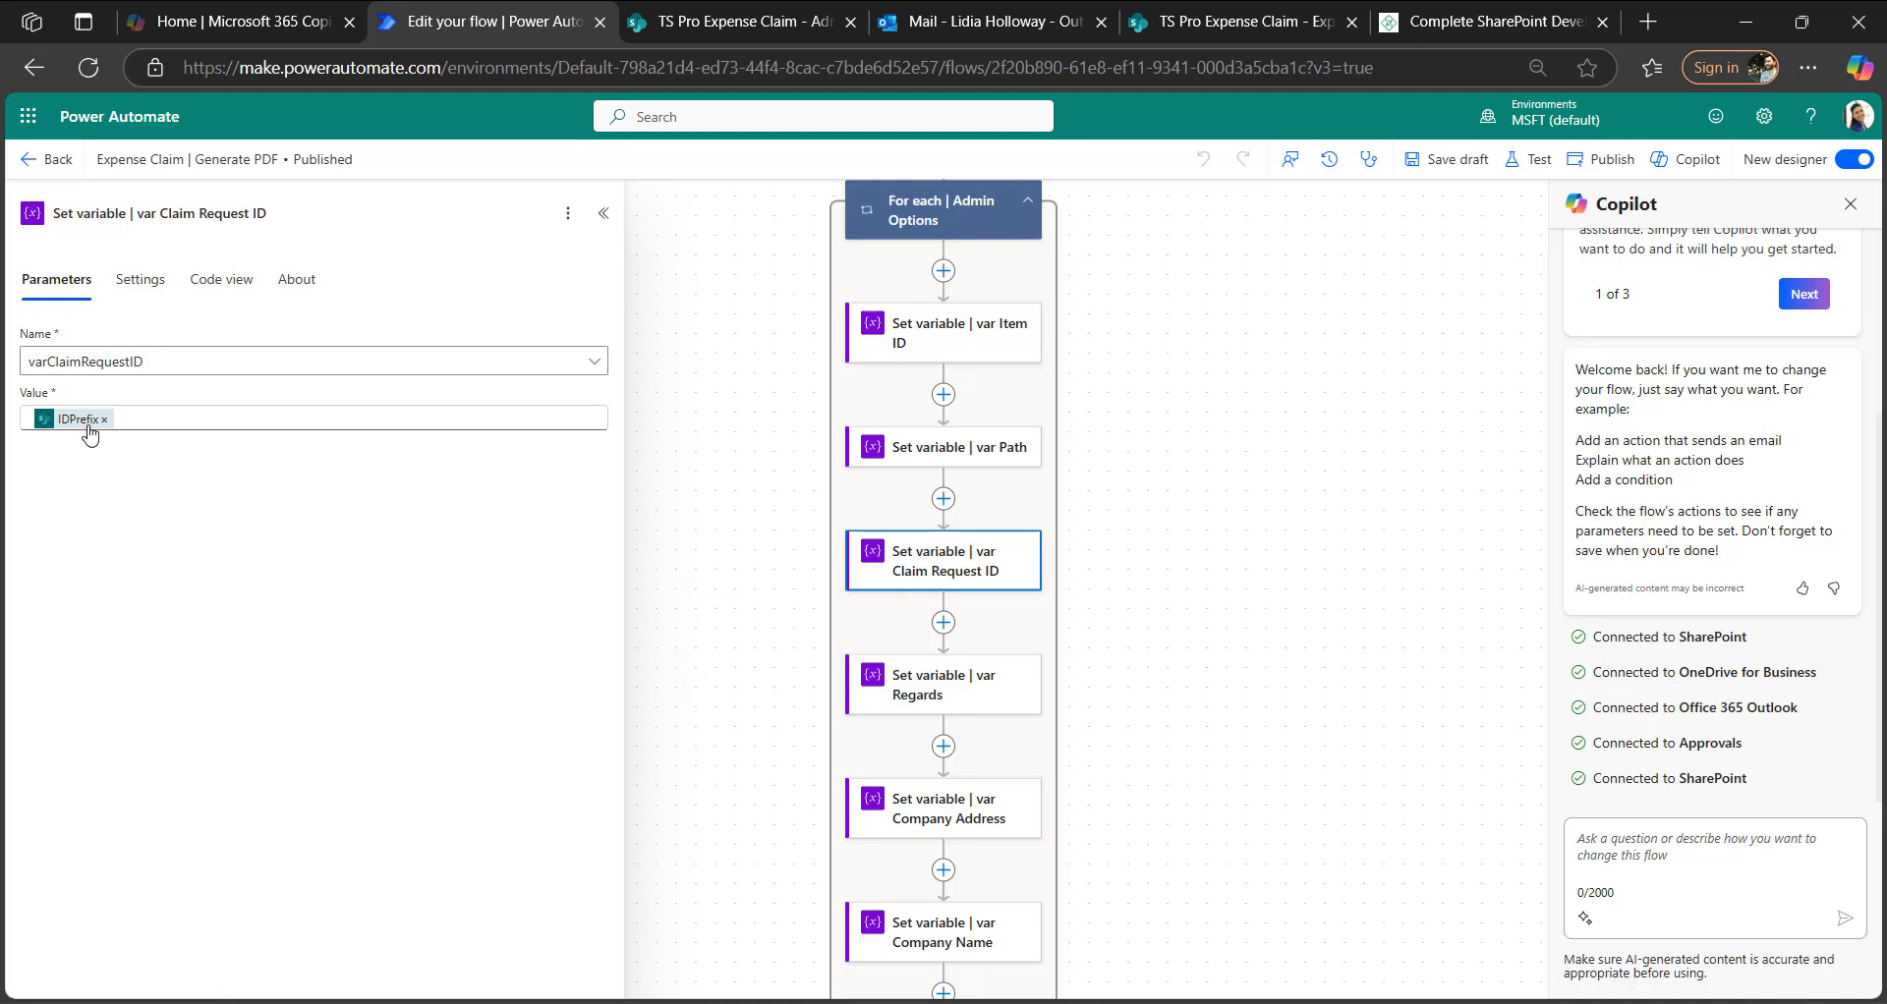
- Inspect the values assigned to the Regards, Company Address and Company Name variables inside the Admin Options loop
click(958, 699)
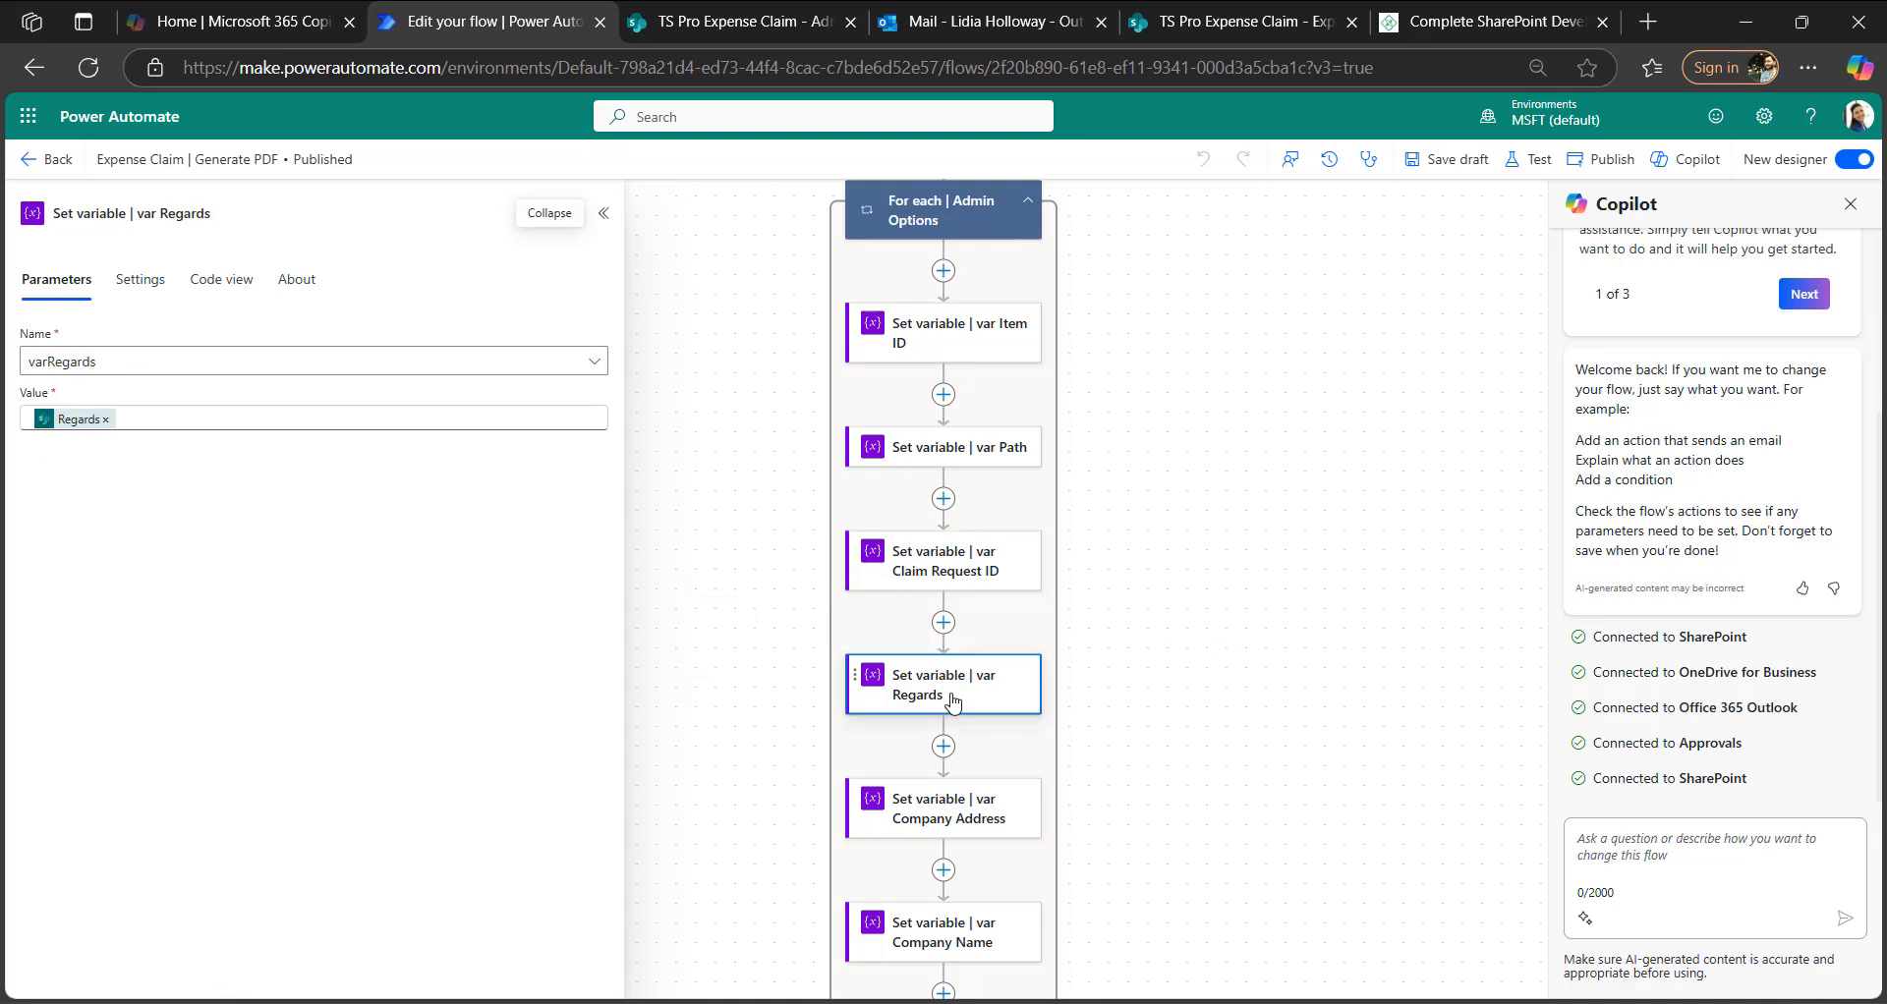
click(949, 806)
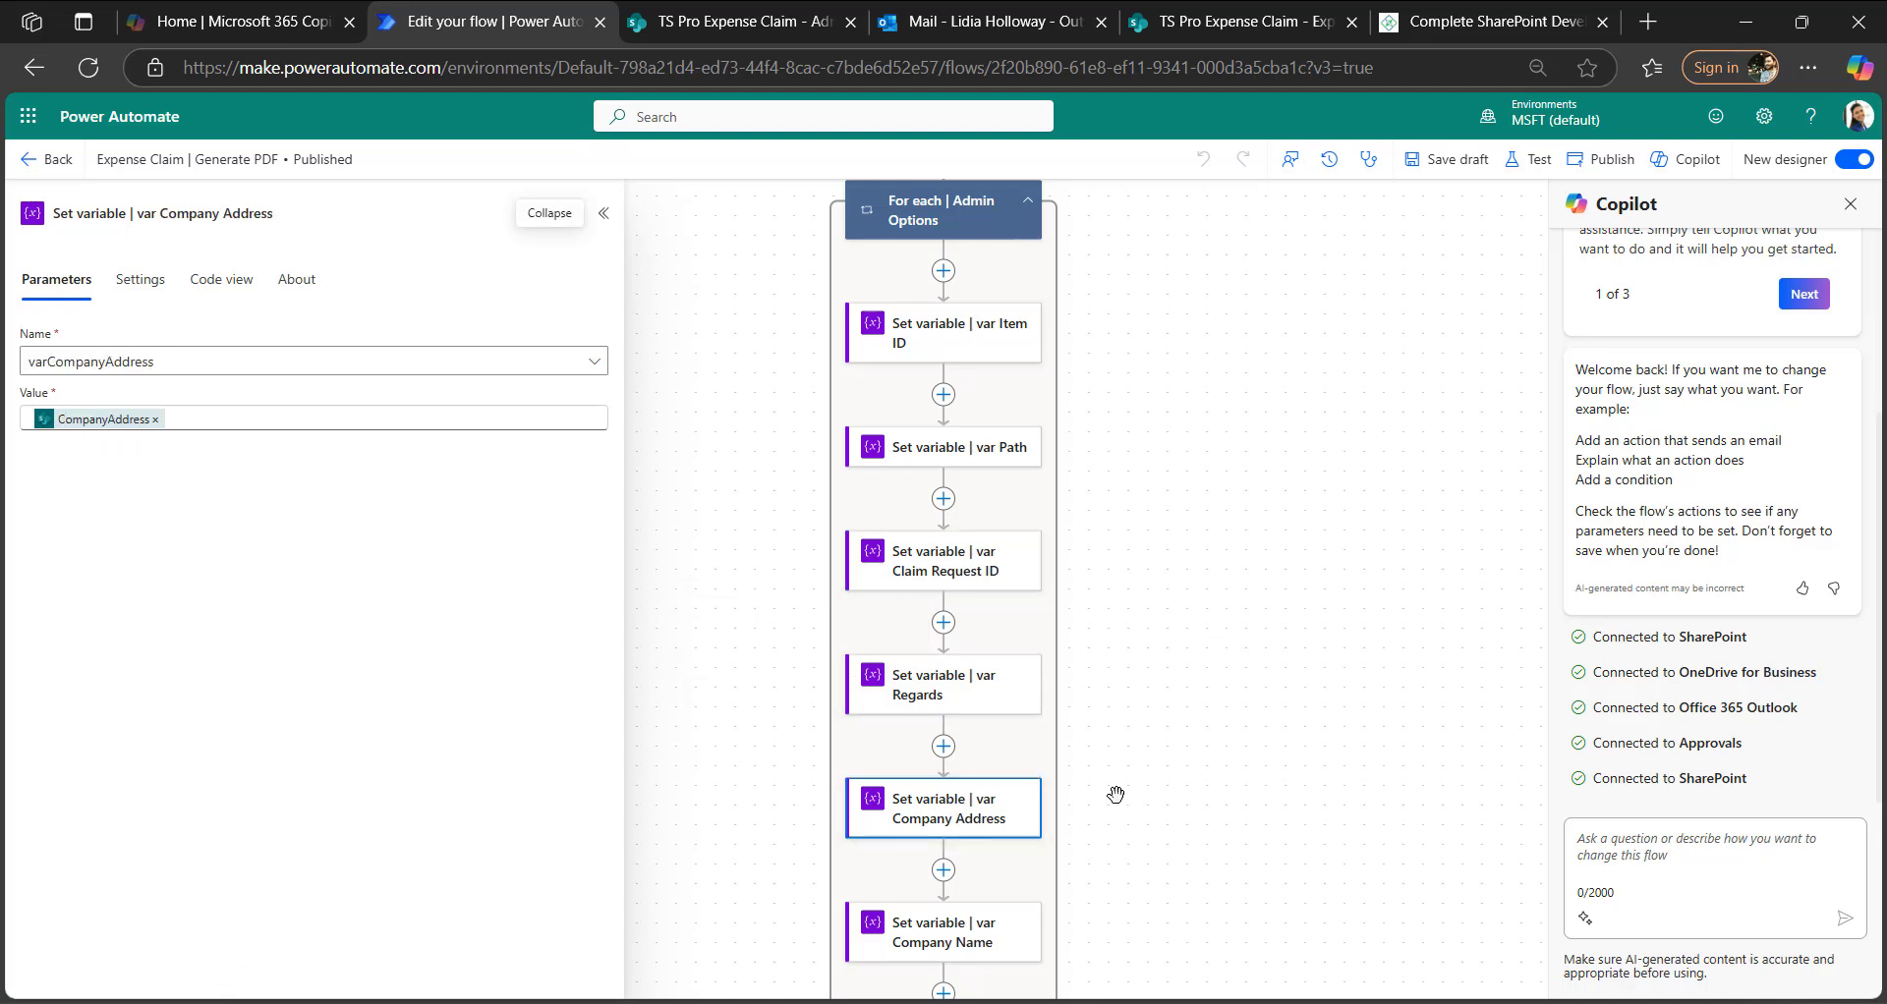
scroll(1116, 792, down, 2)
click(943, 843)
scroll(1013, 824, down, 3)
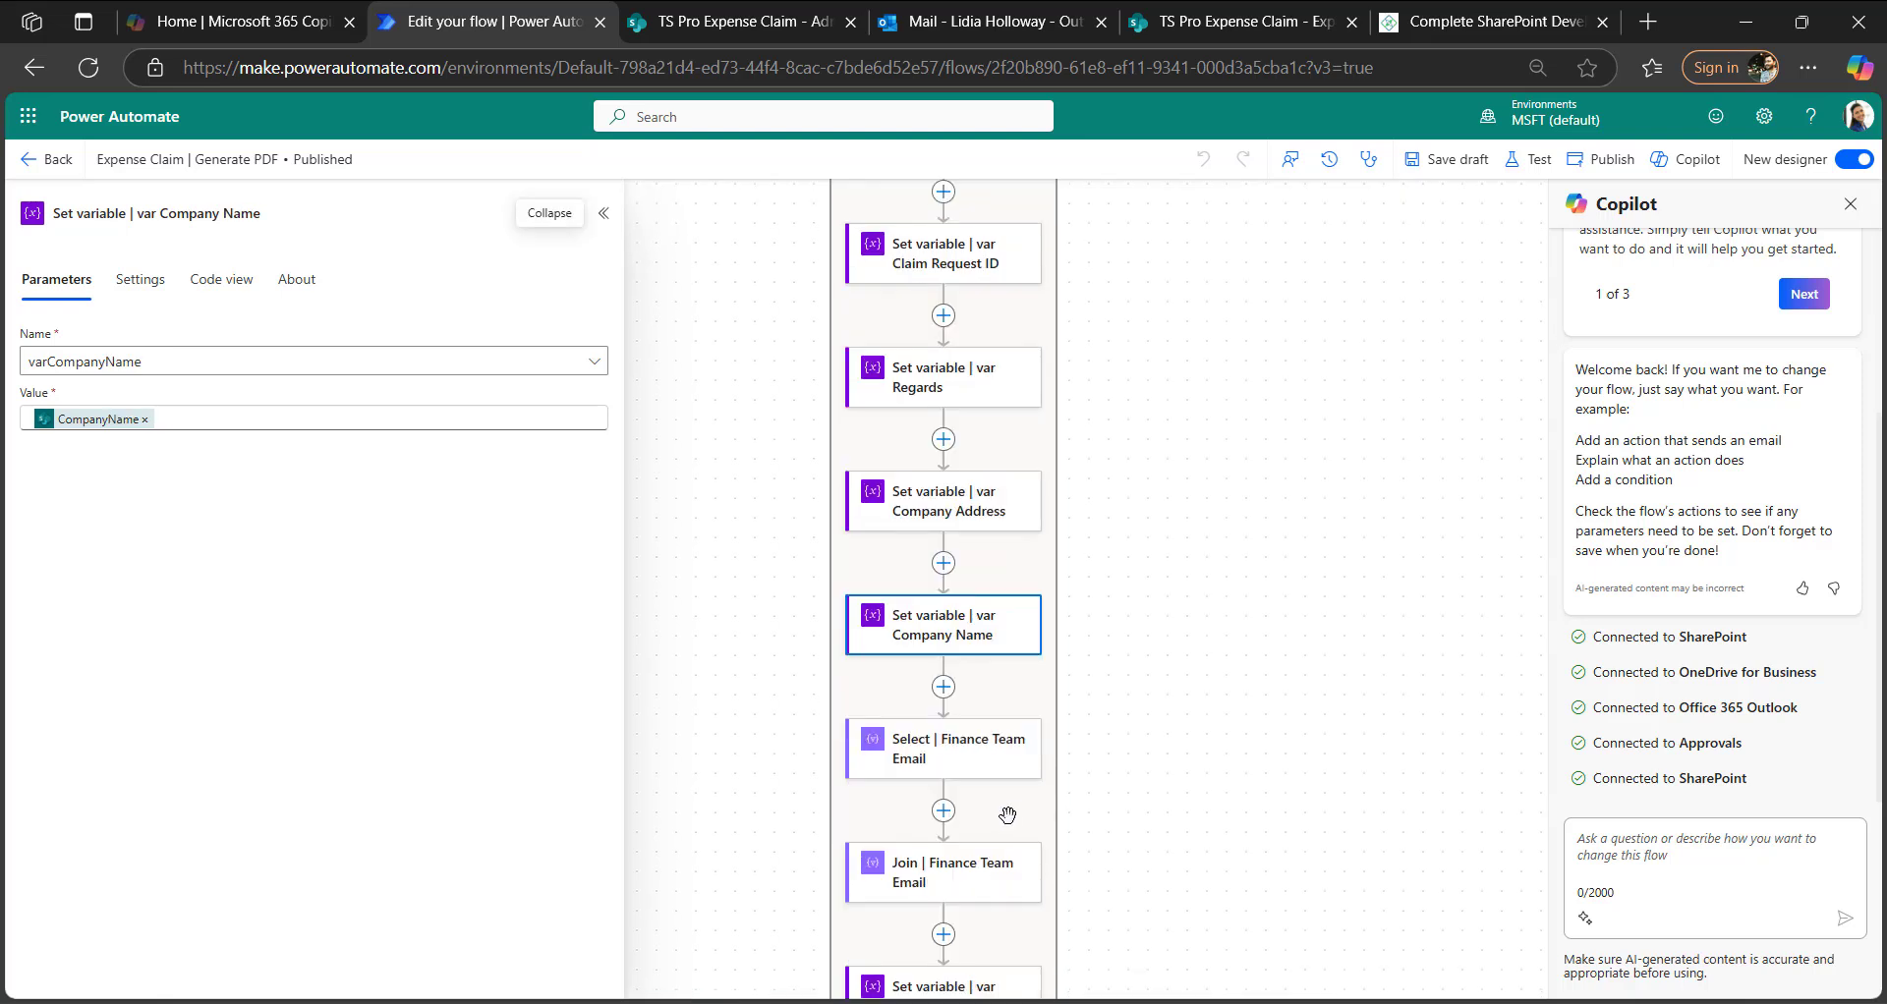
- Inspect how the Select, Join and Set variable actions for Finance Team Email build the variable's value
click(969, 768)
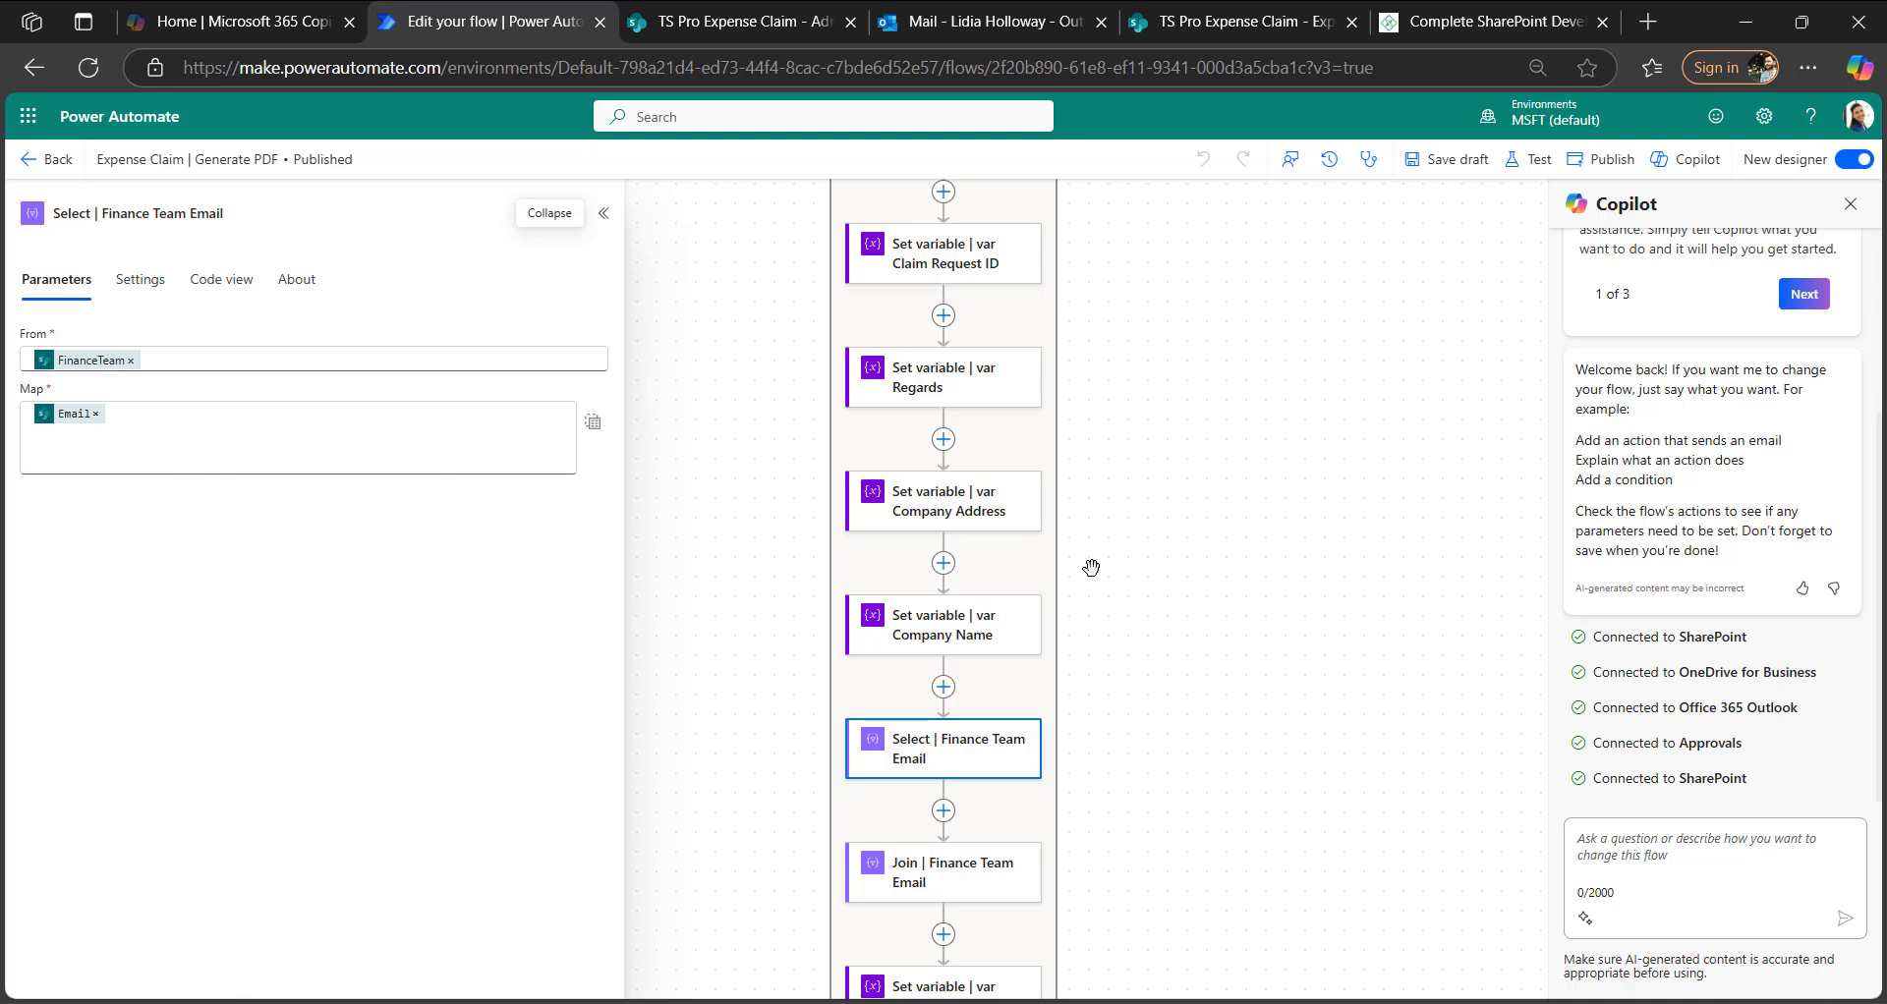
scroll(1091, 568, down, 1)
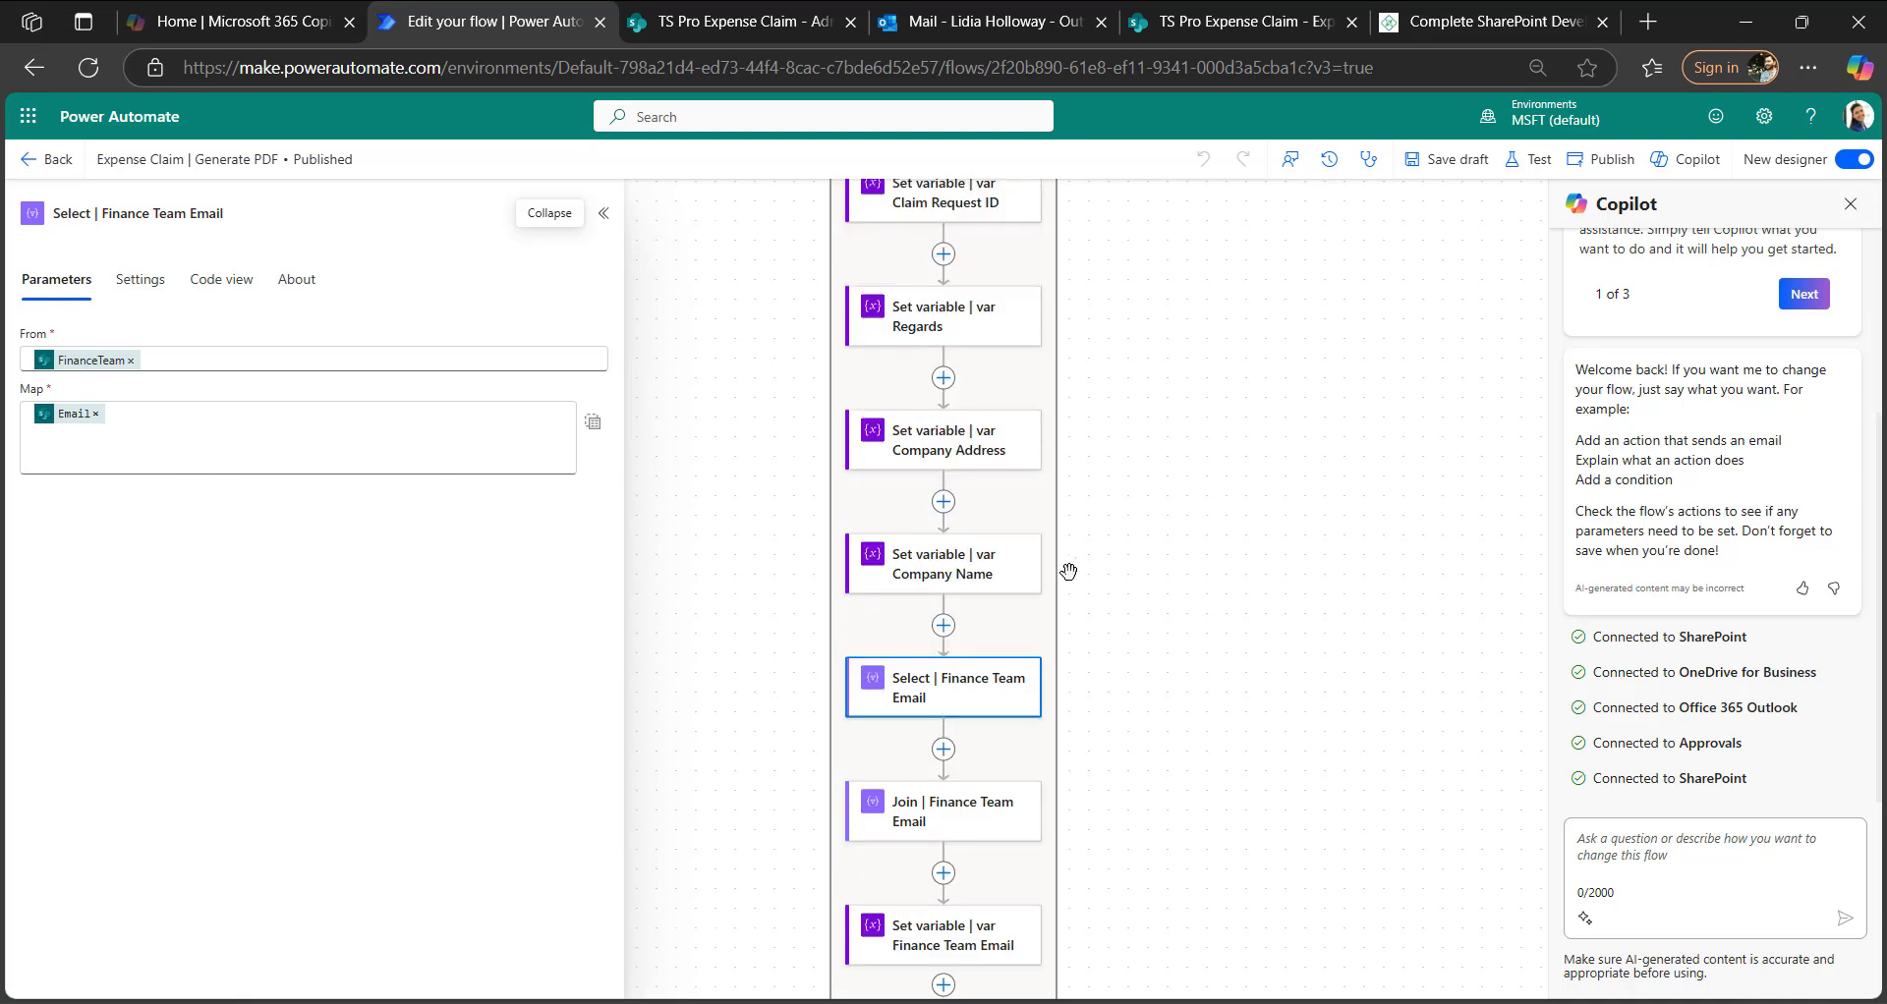
click(943, 812)
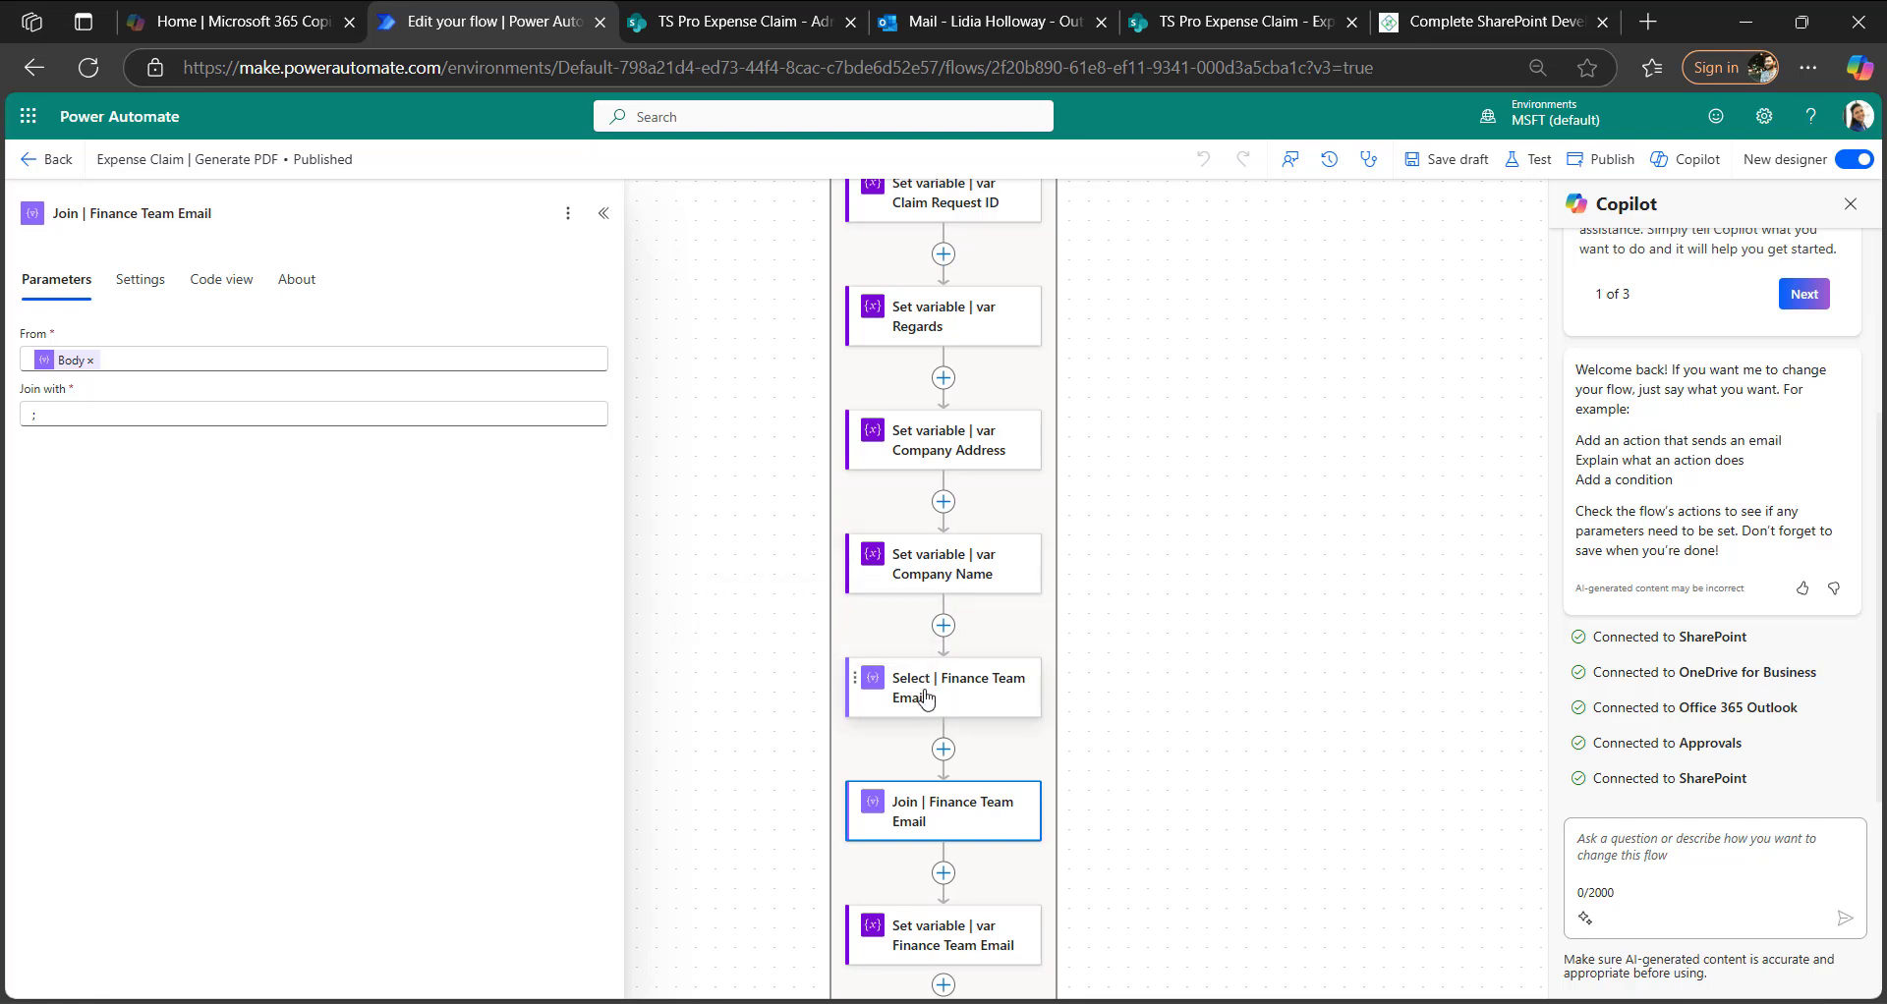
click(928, 698)
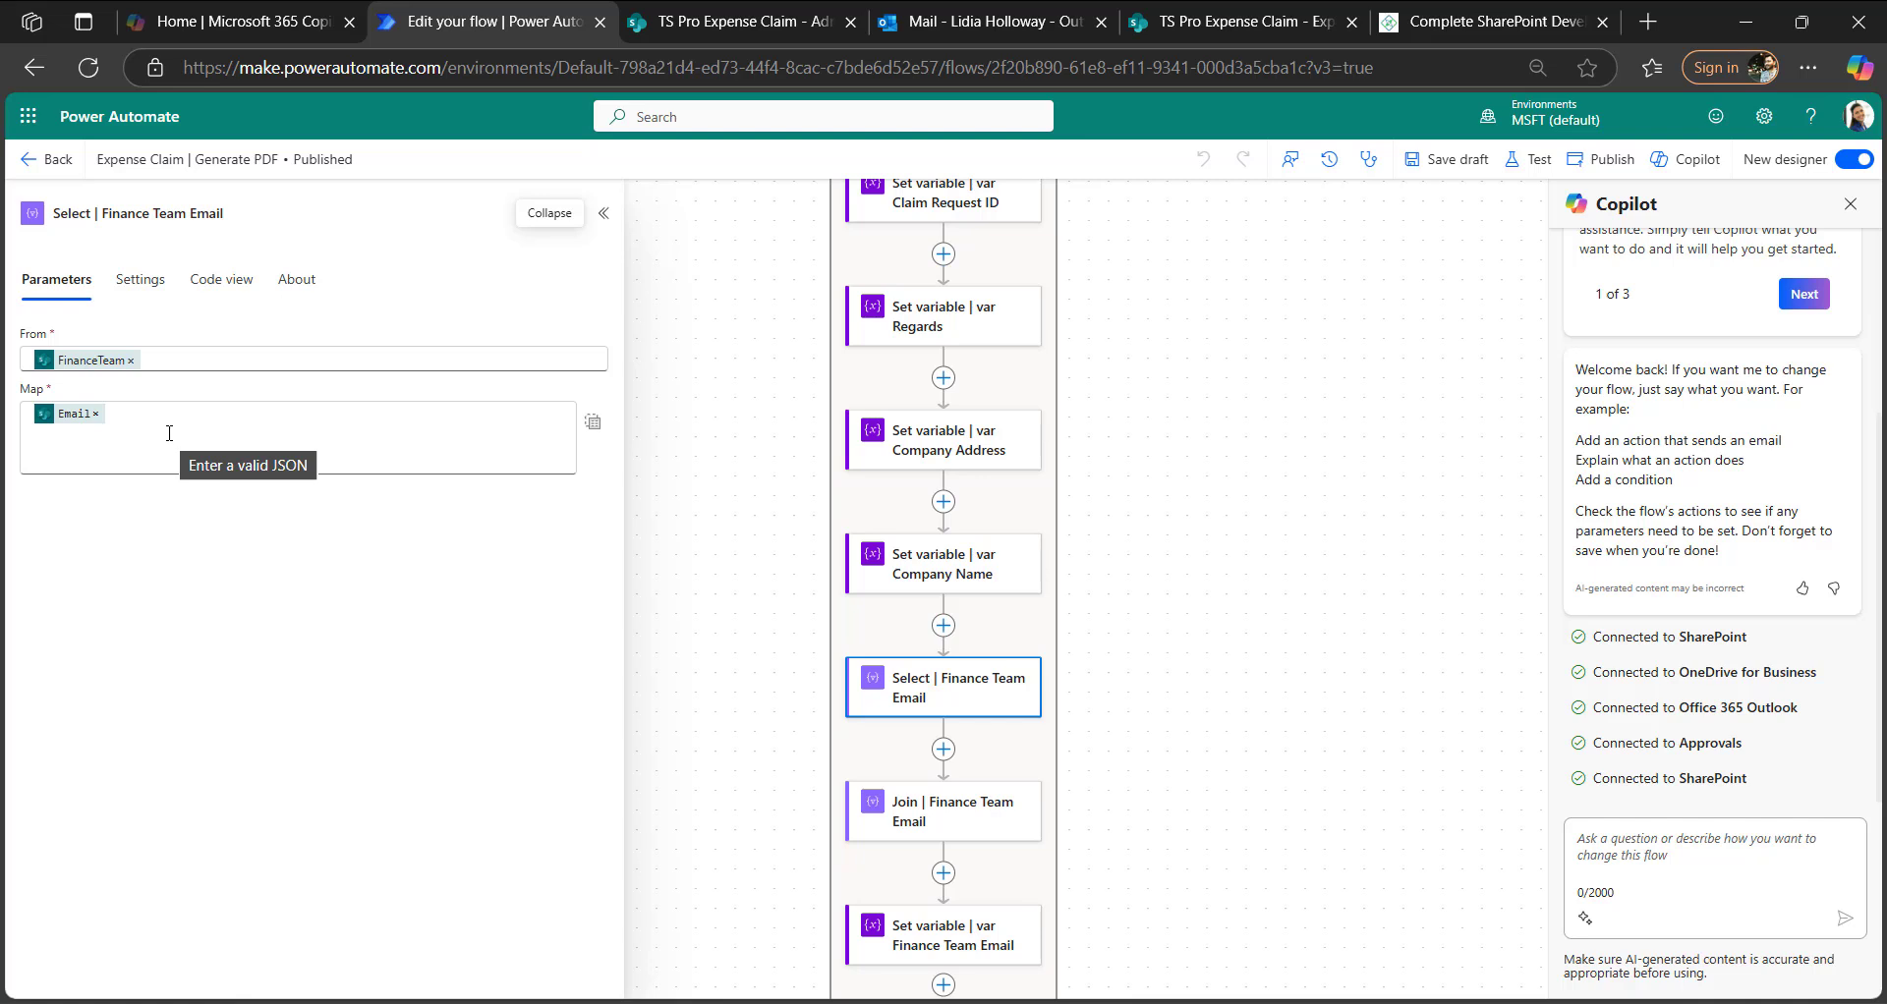
click(951, 807)
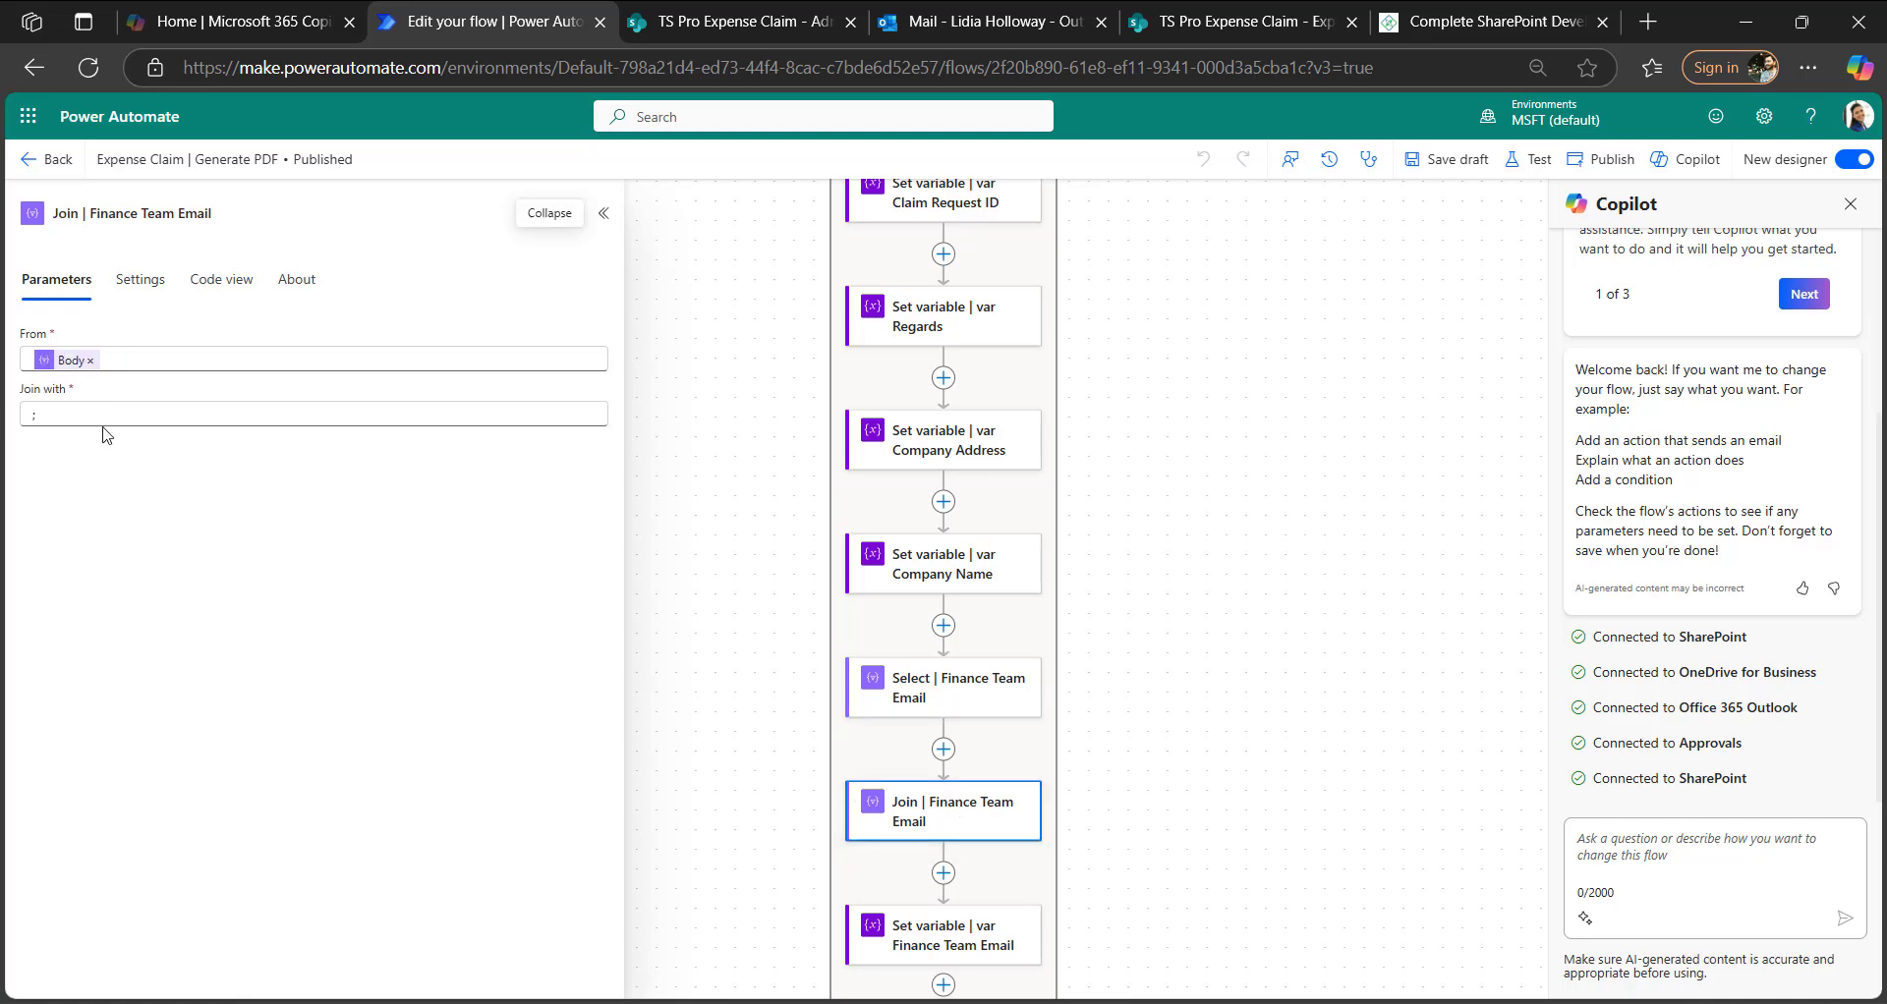
scroll(830, 730, down, 2)
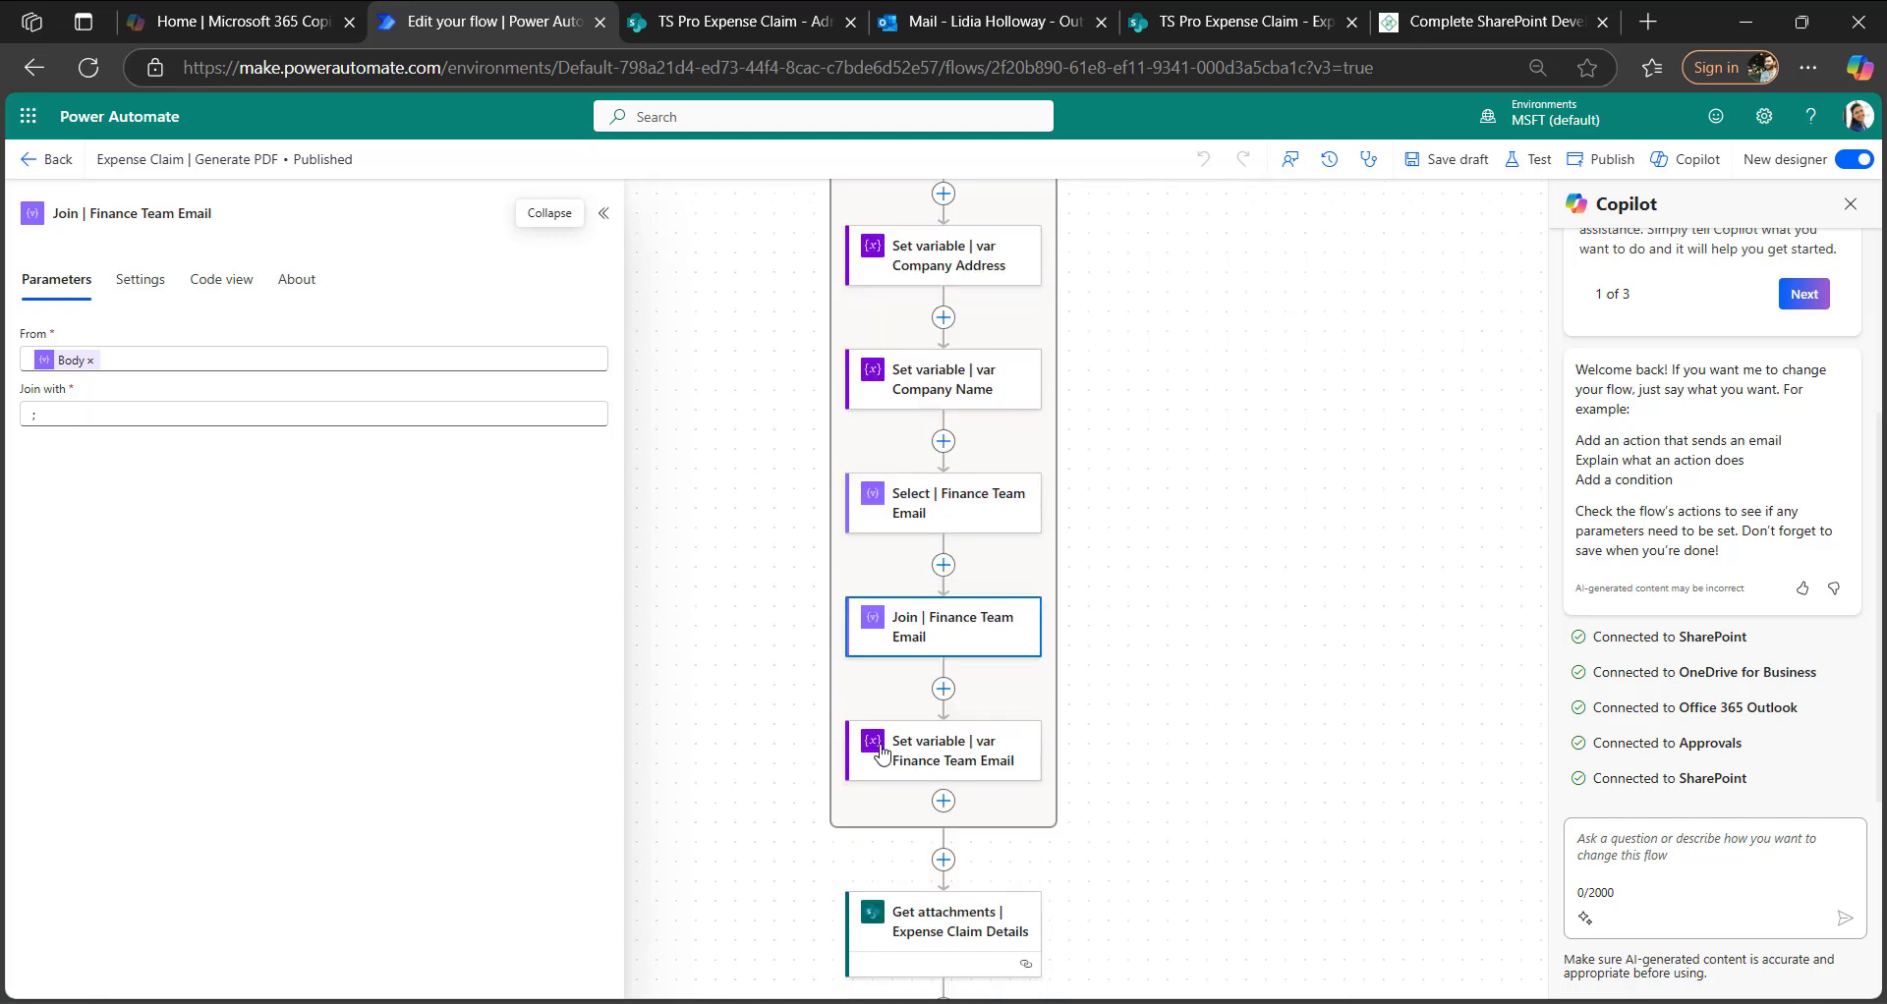
click(928, 763)
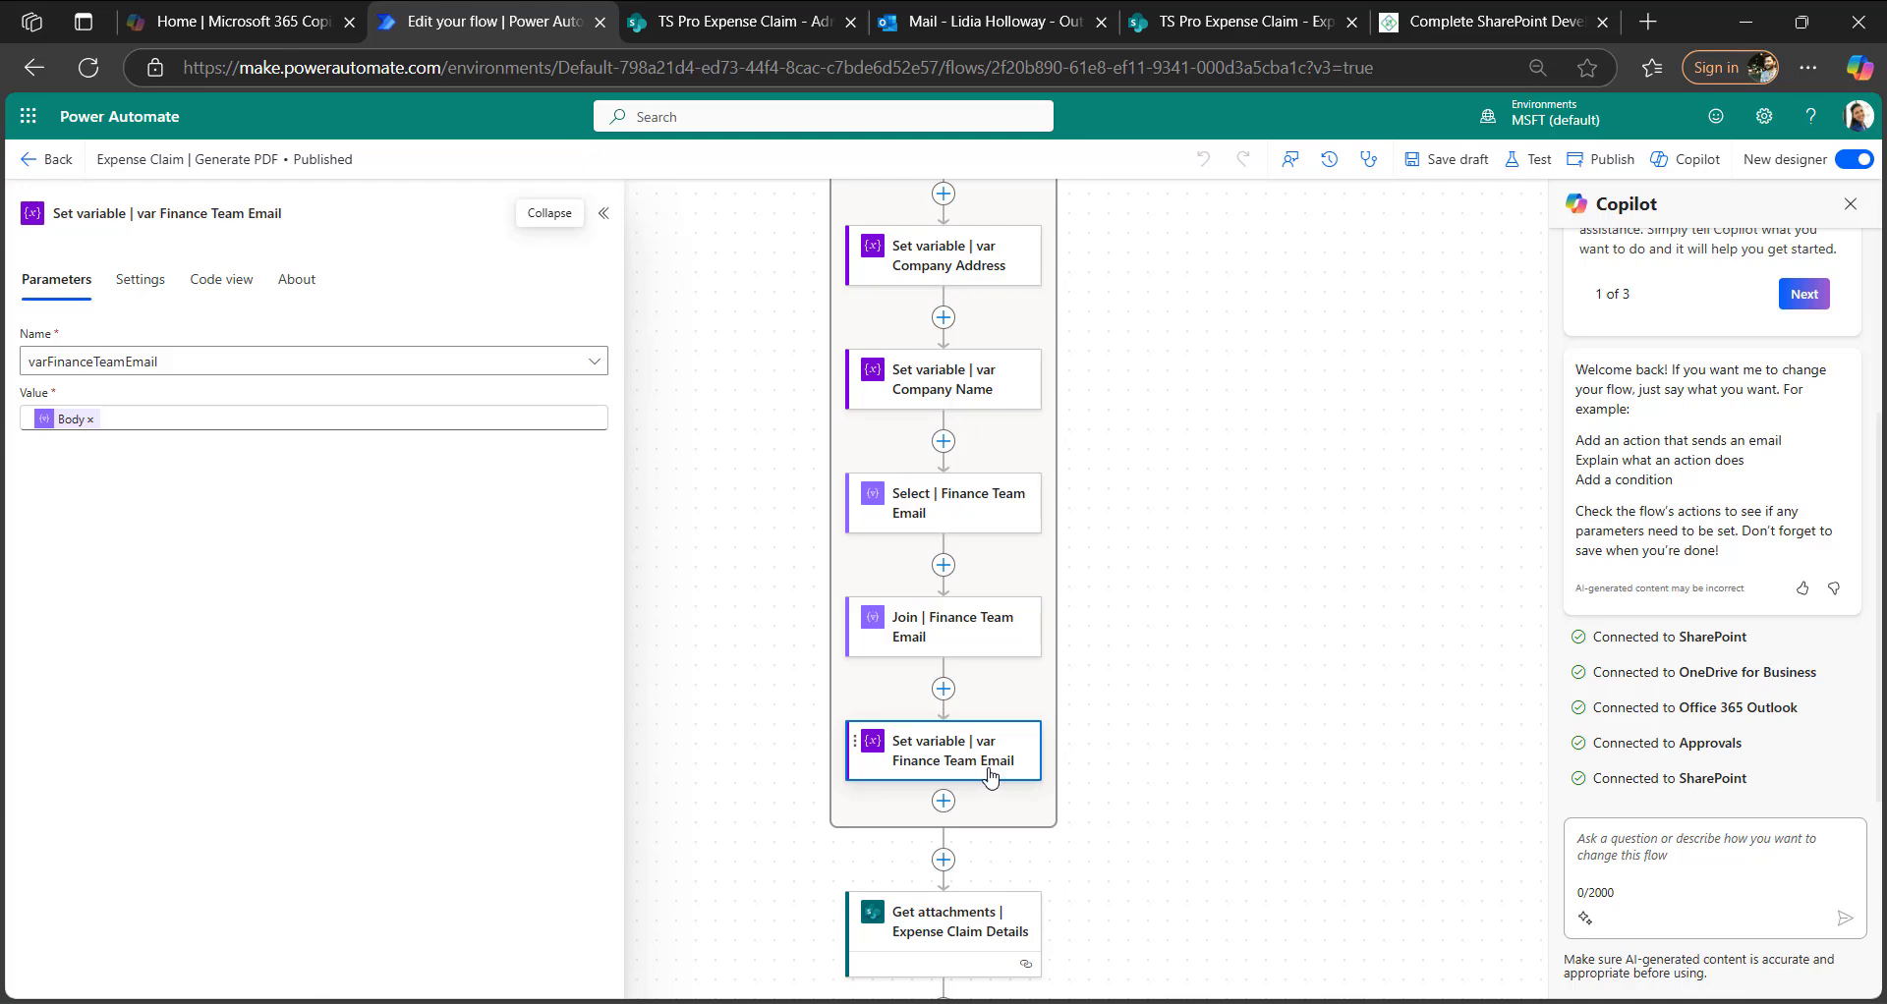
- Inspect the Get attachments | Expense Claim Details action and the Get attachment content action inside the For each | Attachments loop
scroll(983, 772, down, 2)
click(948, 759)
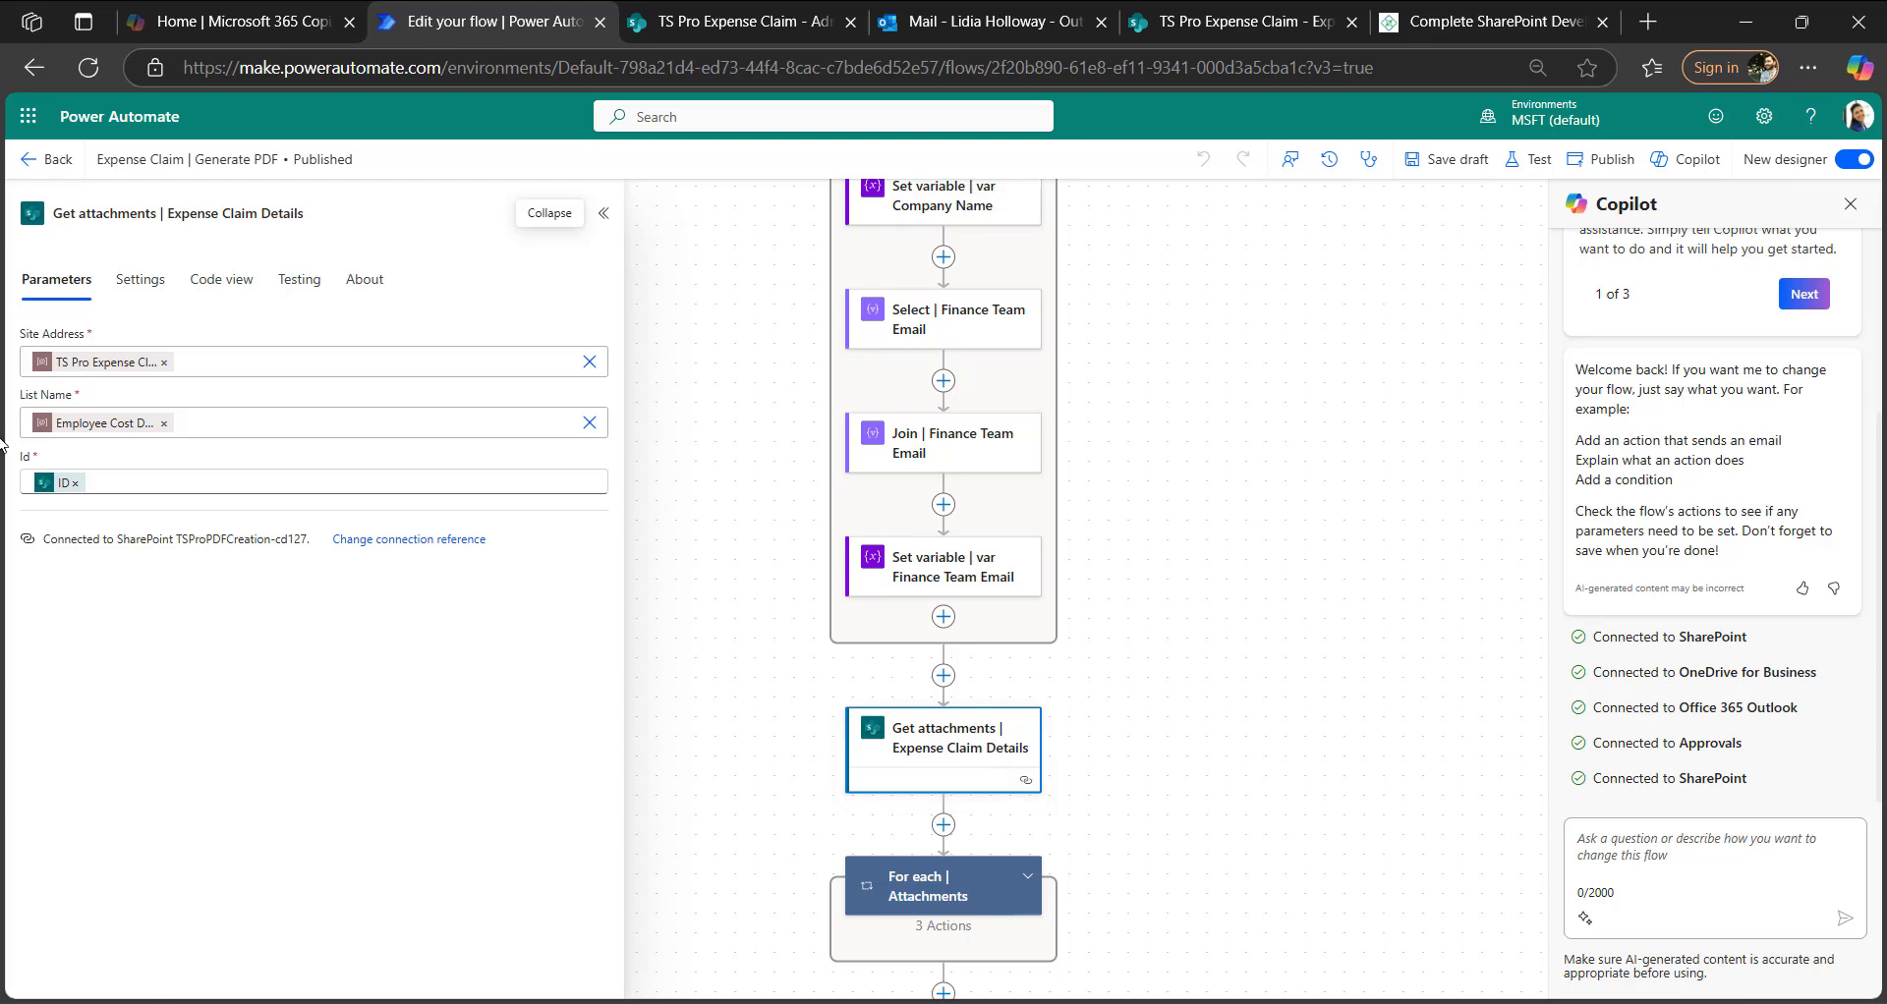
click(1027, 876)
click(948, 530)
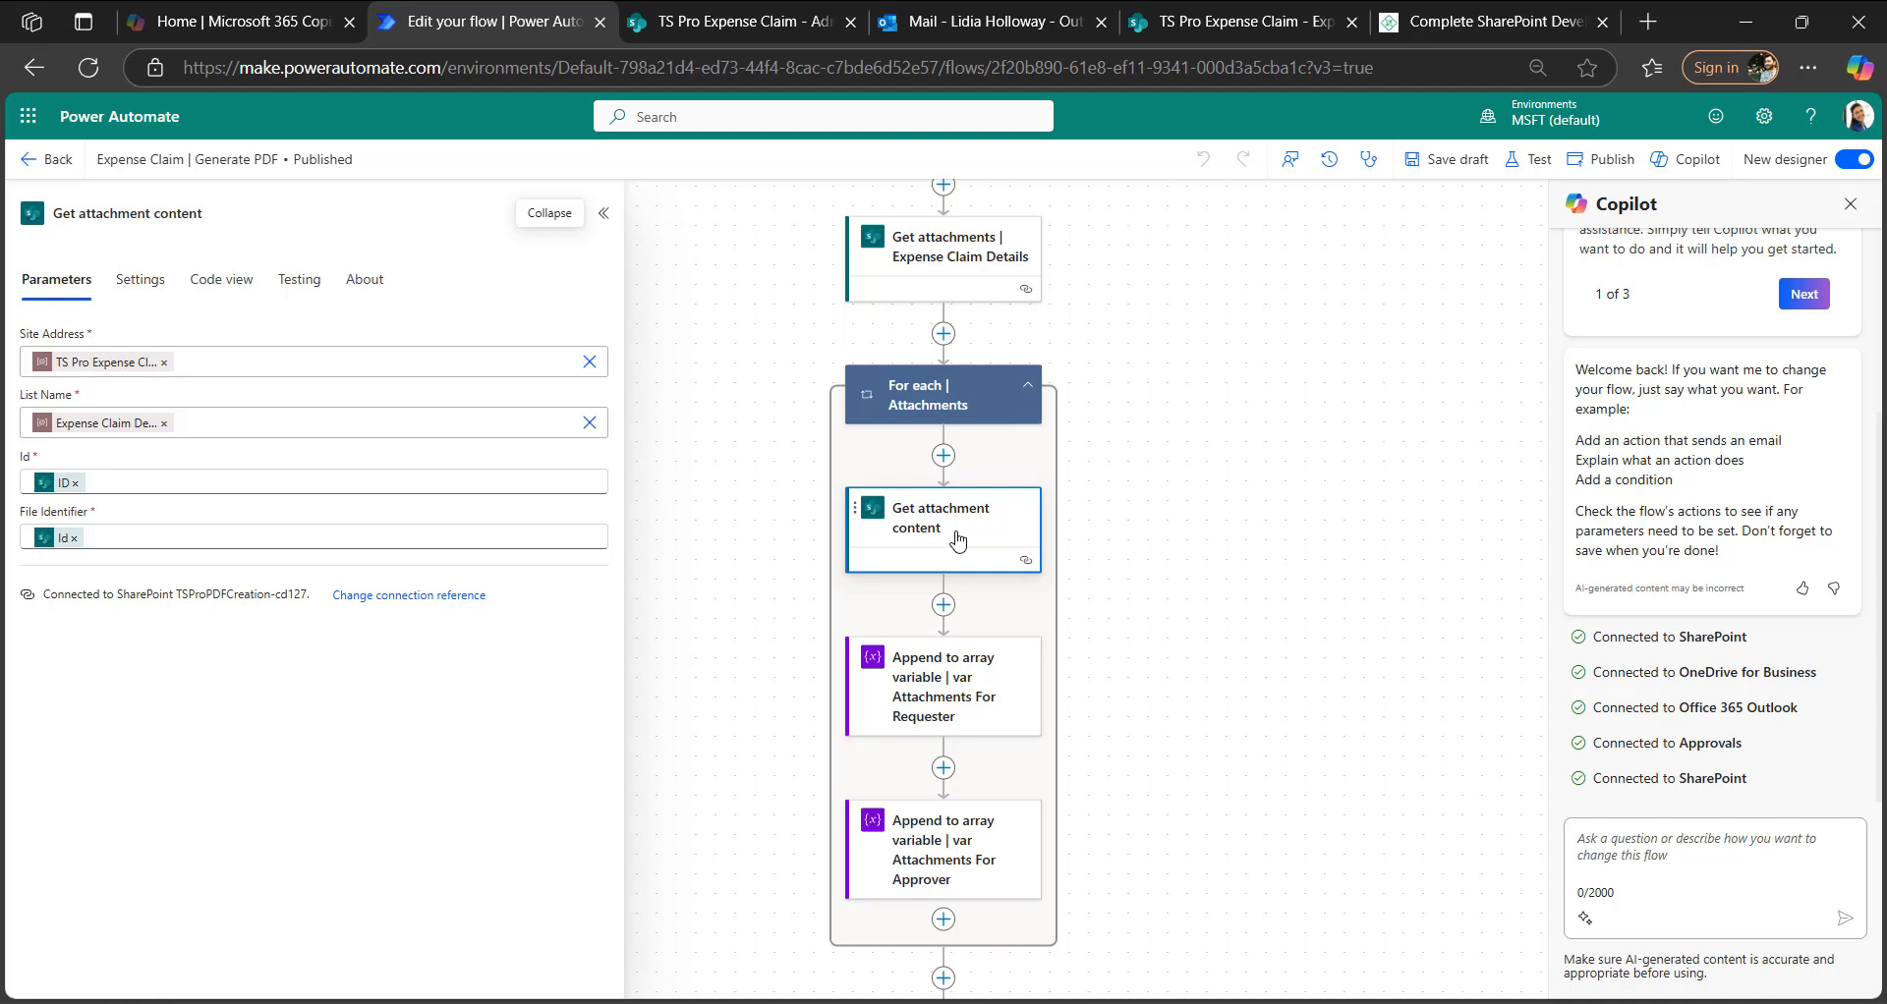
click(958, 276)
click(938, 548)
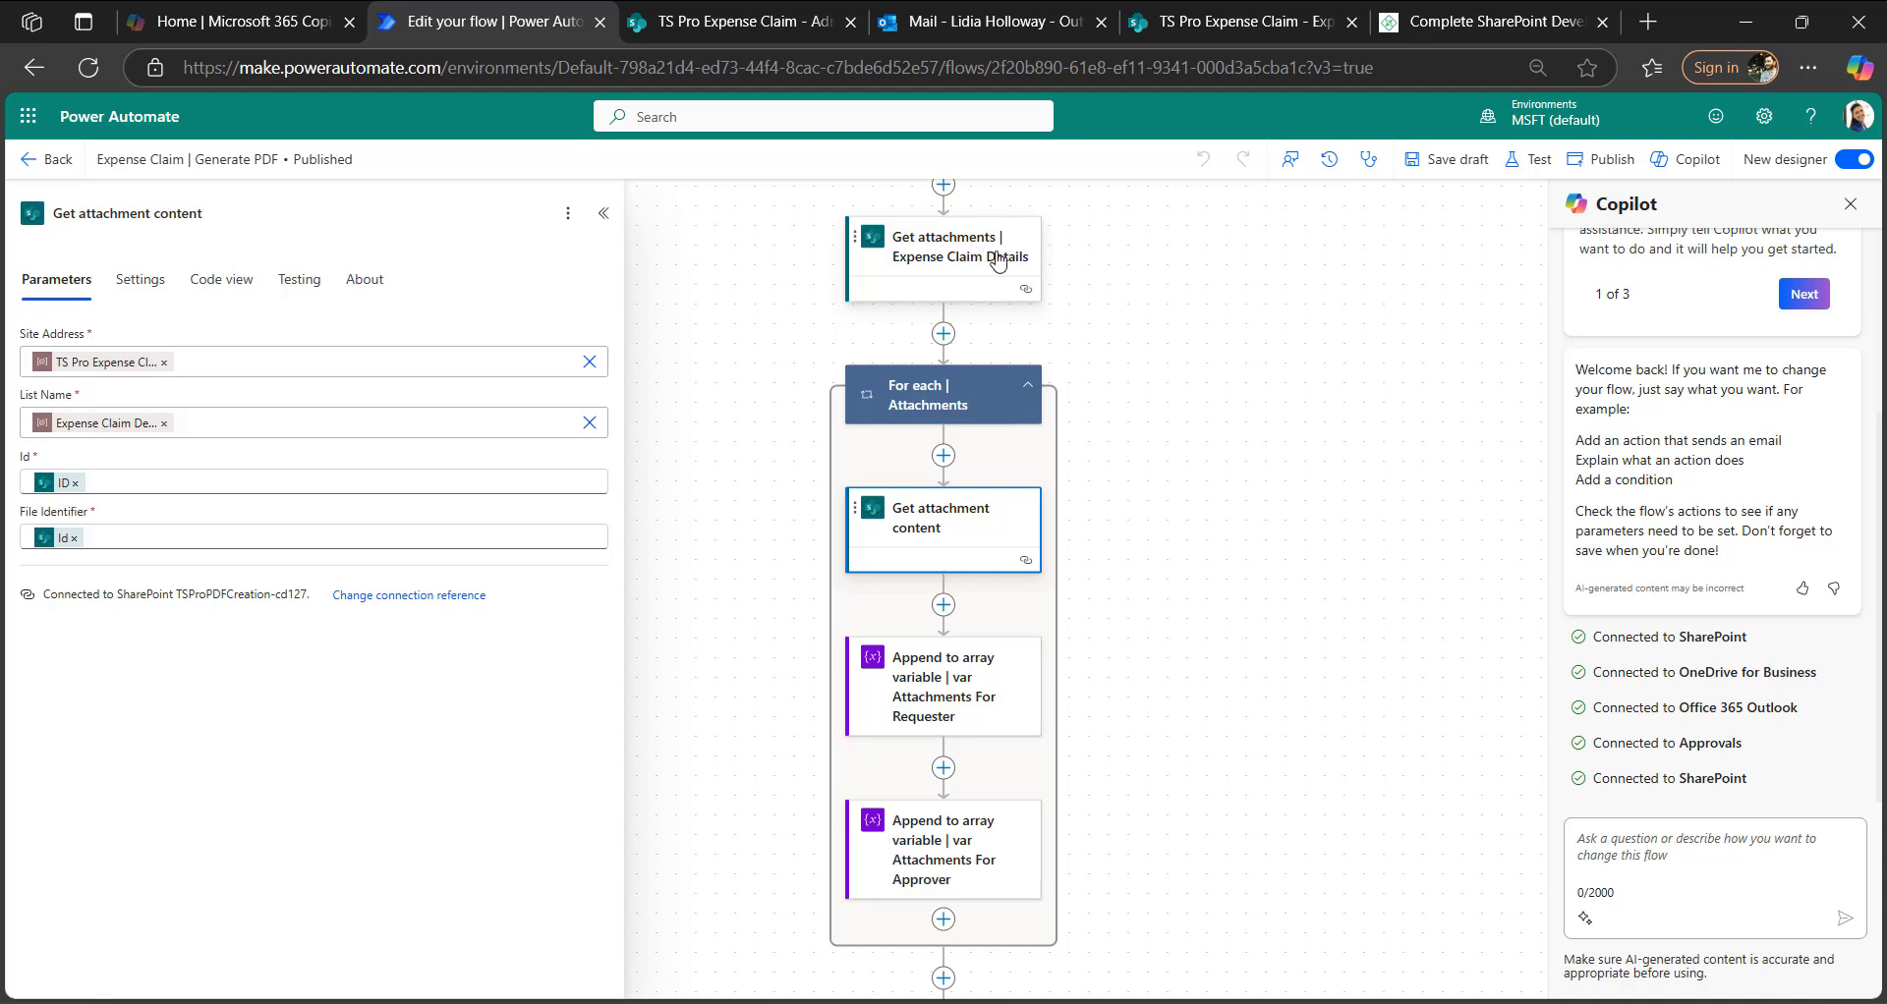
- Inspect the values appended to the Attachments For Requester and Attachments For Approver array variables
click(975, 690)
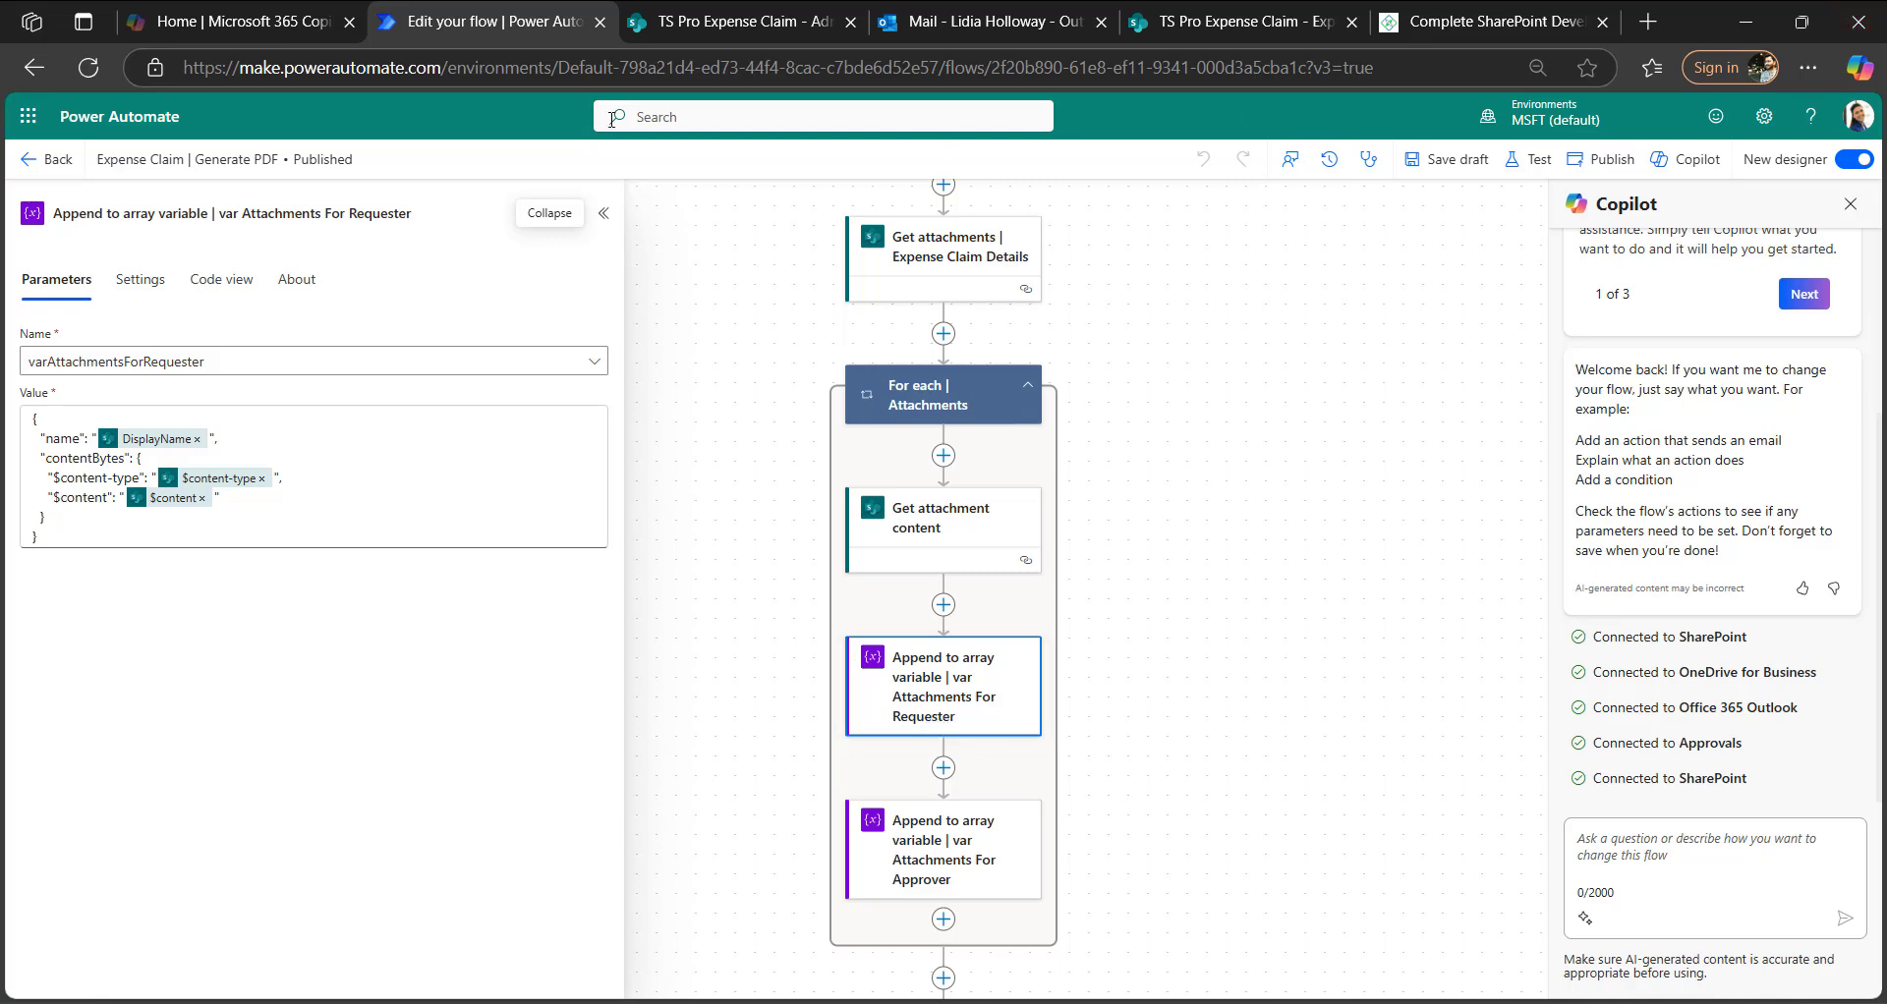
click(894, 849)
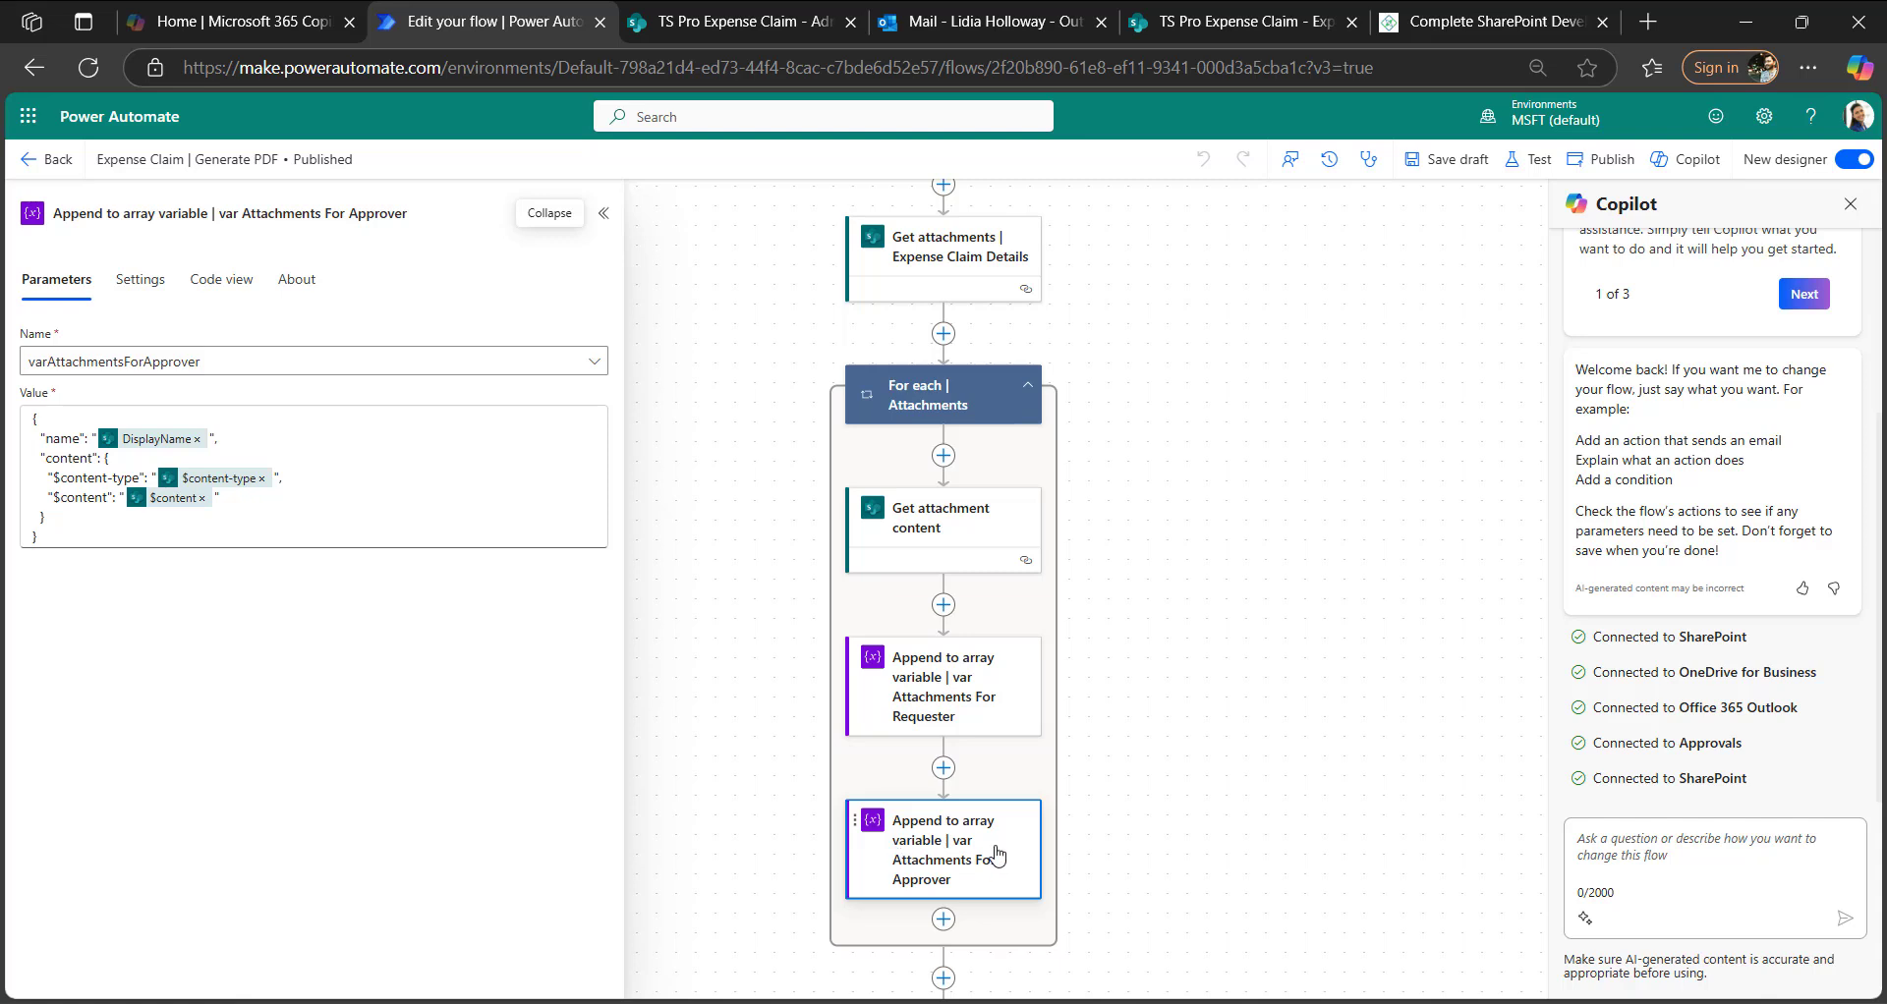
scroll(998, 861, down, 1)
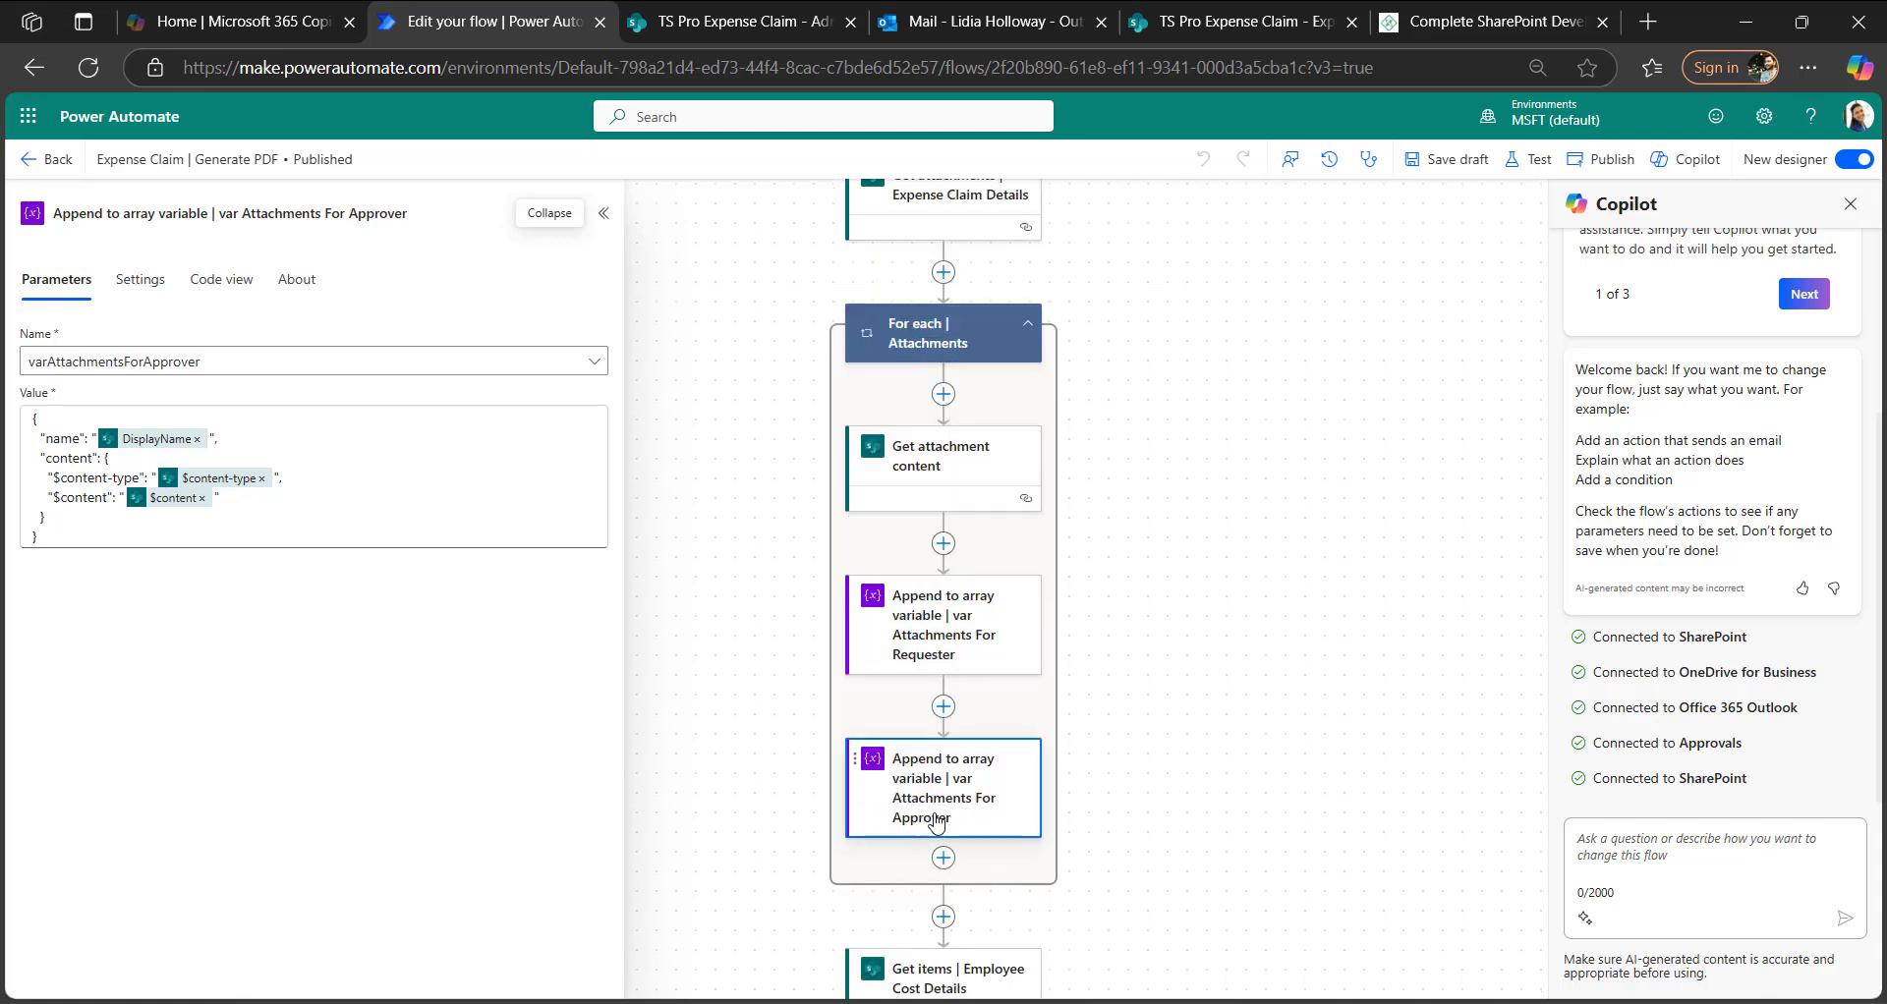
scroll(990, 616, up, 2)
- Check the Get items | Employee Cost Details filter query against the Expense Claim Details and Employee Cost Details lists in SharePoint
scroll(990, 616, down, 10)
click(982, 491)
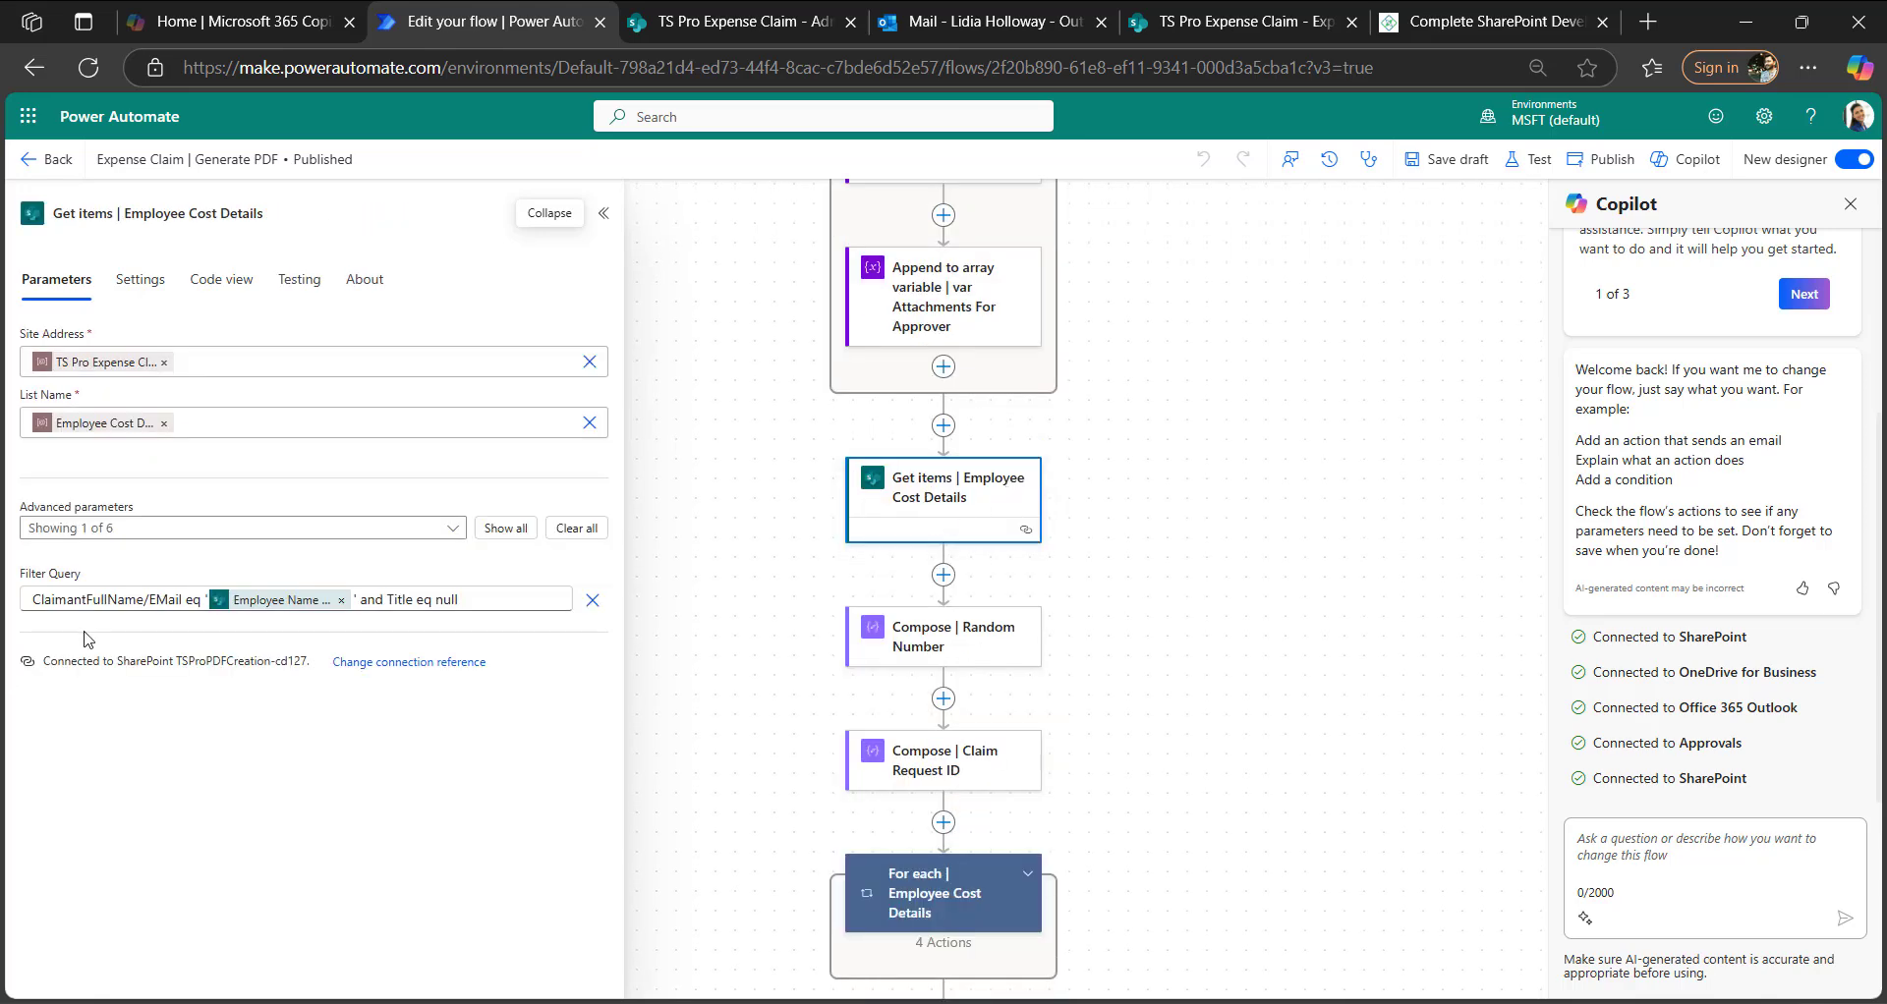
key(ctrl+Tab)
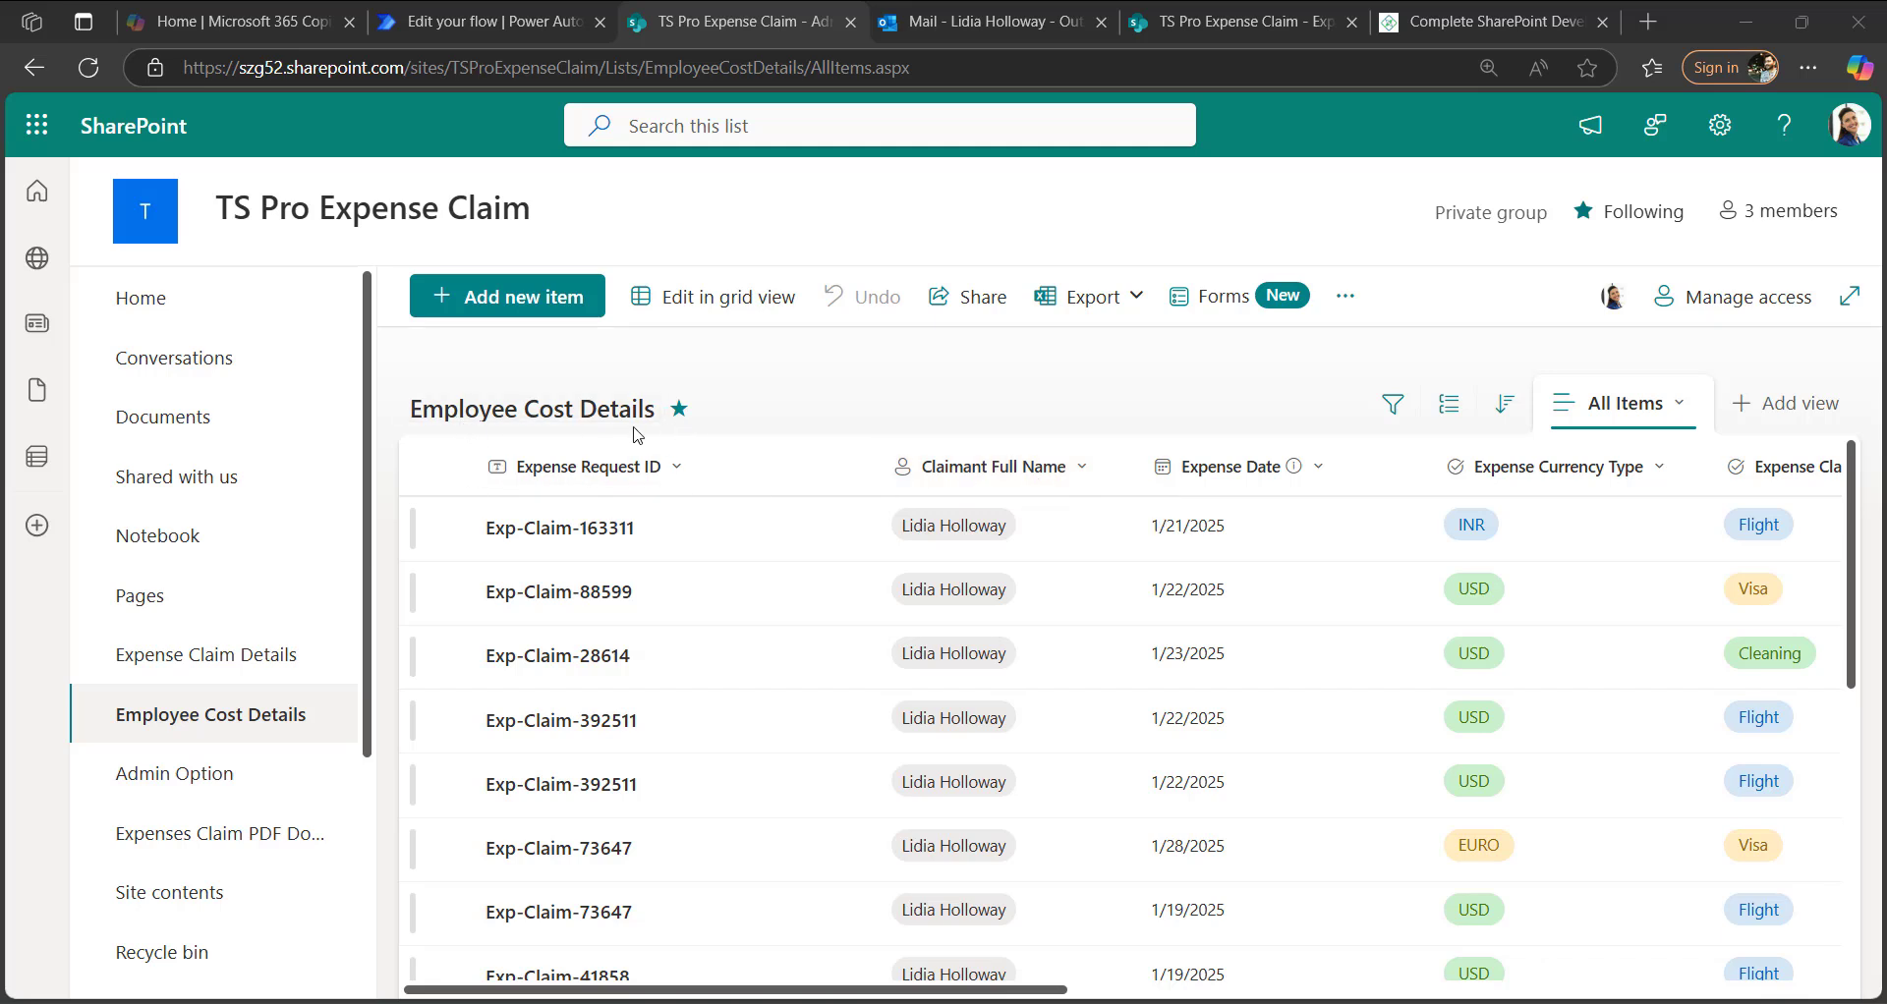
click(167, 657)
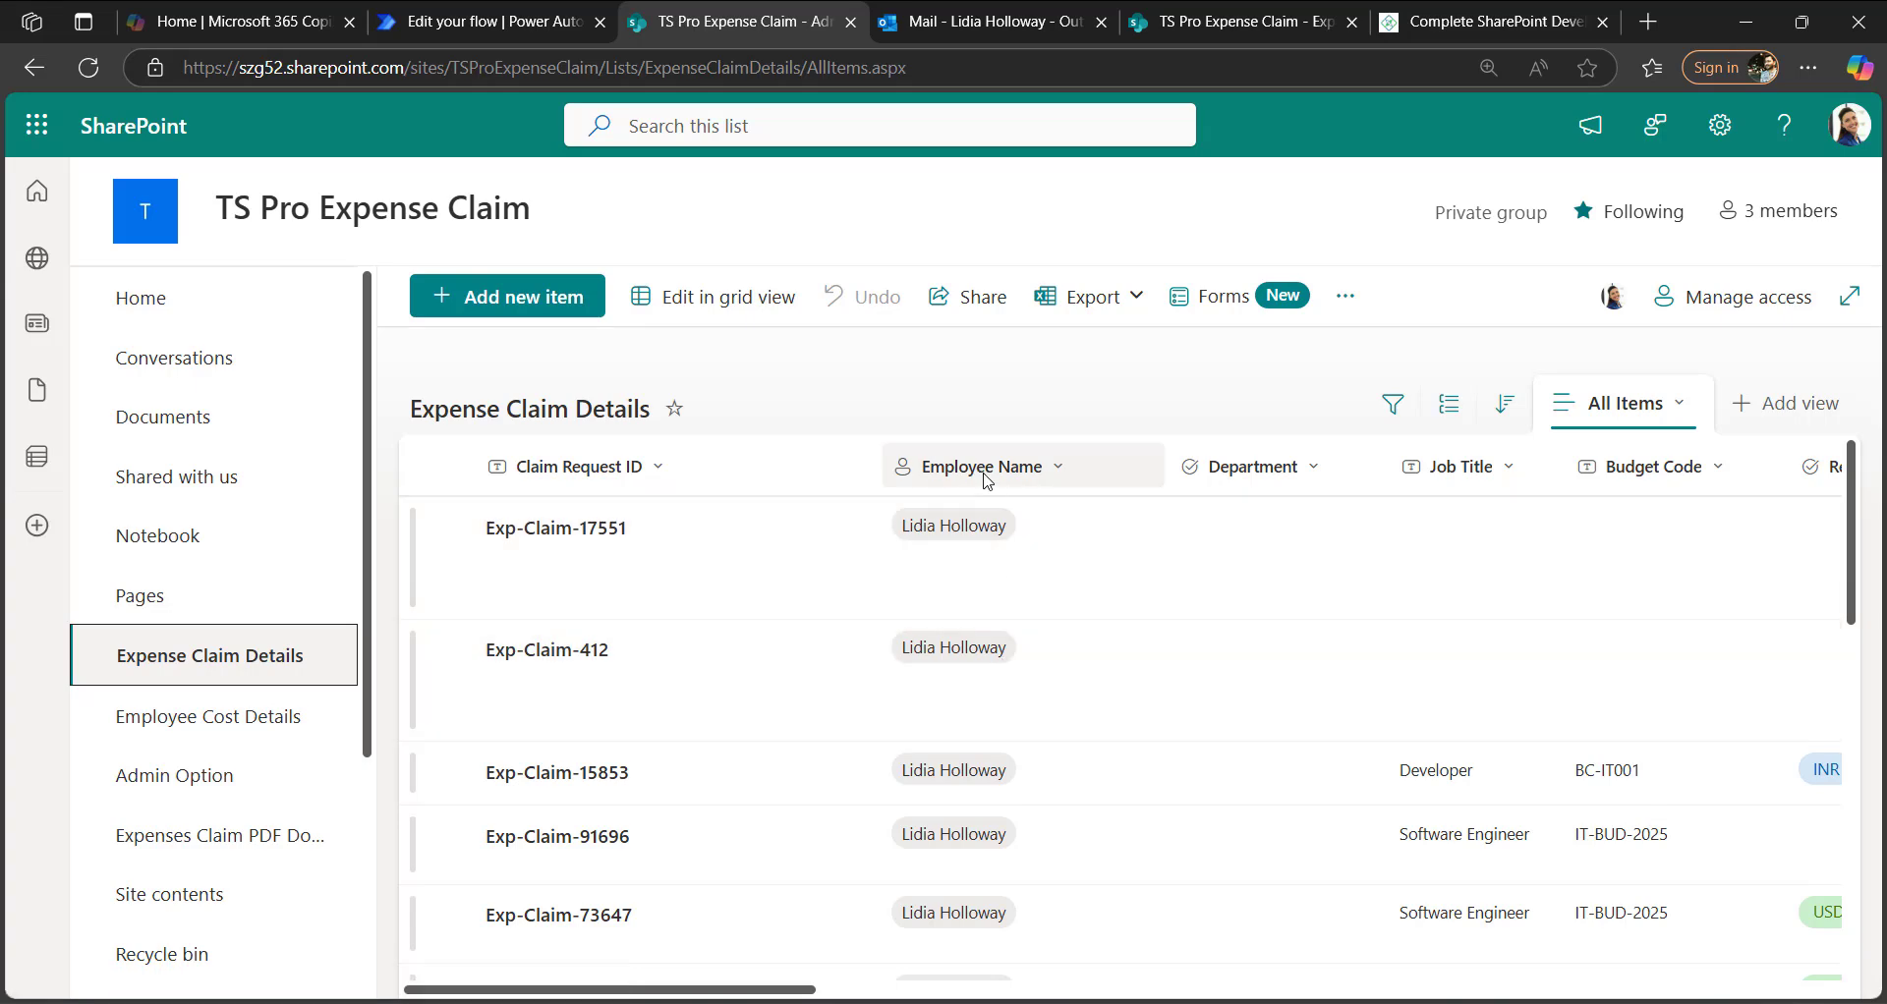
scroll(951, 688, down, 5)
key(alt+Left)
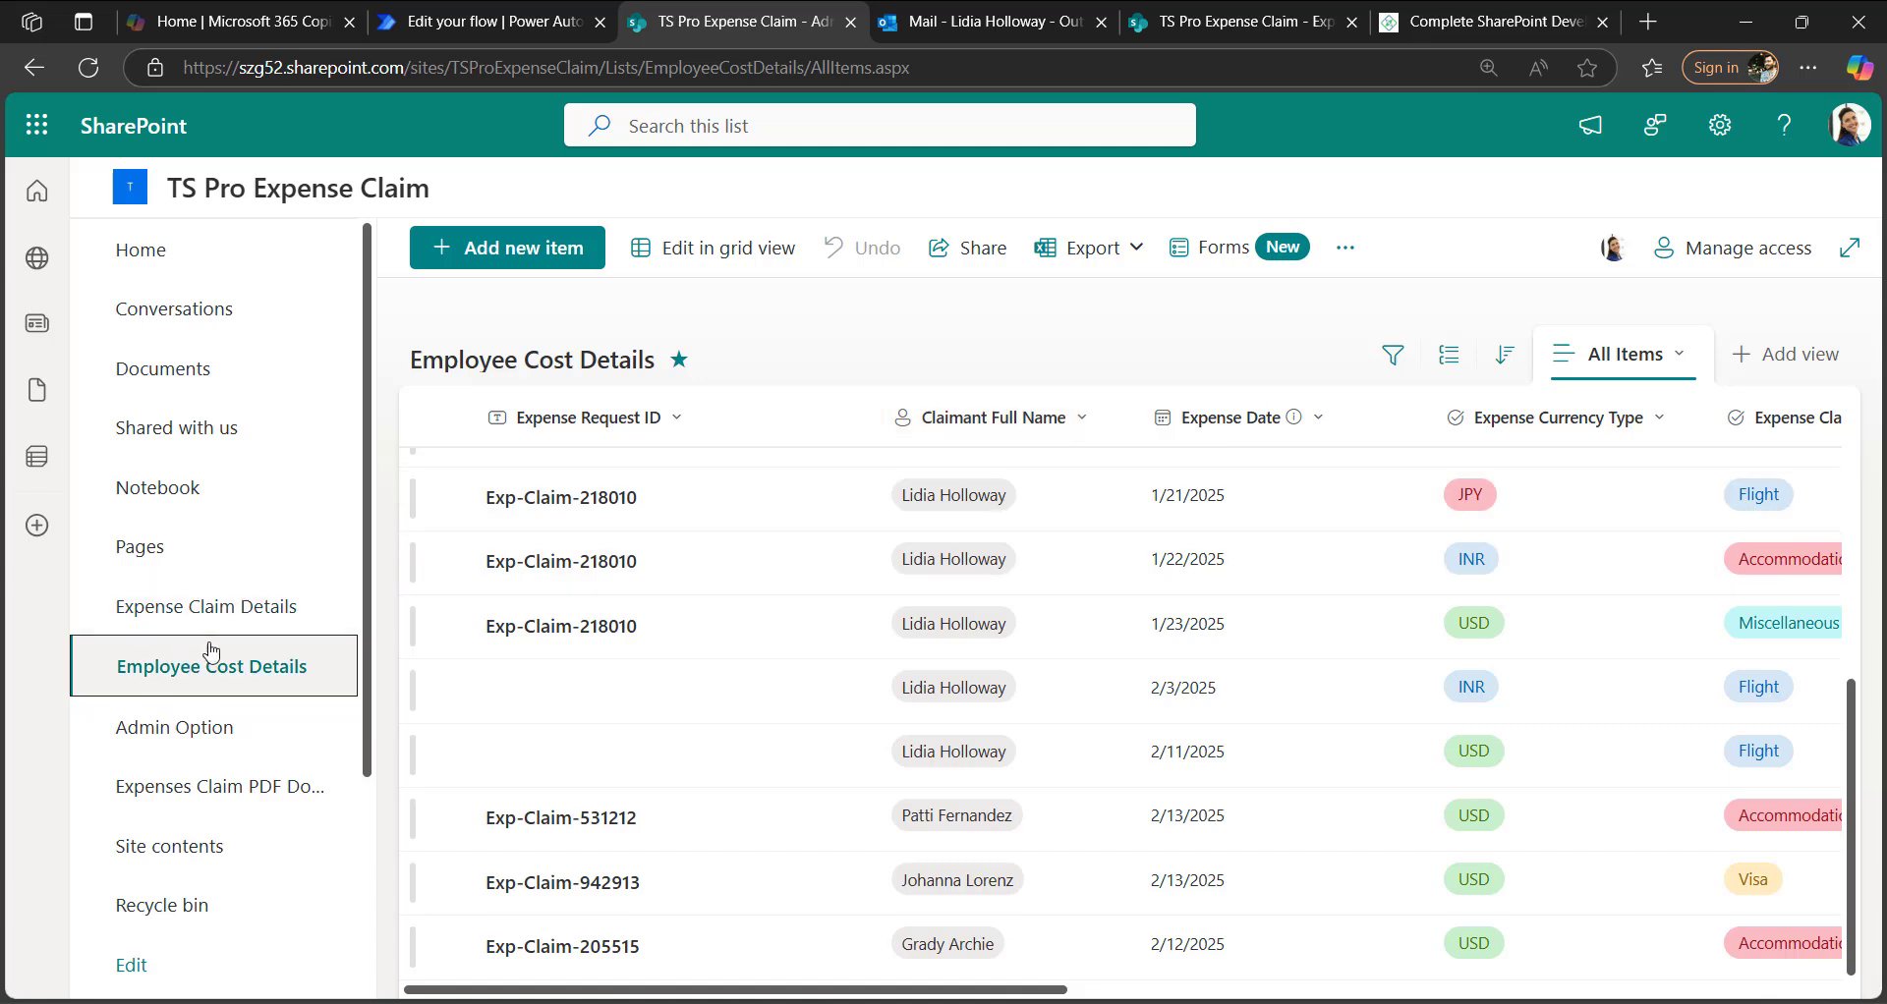
click(253, 615)
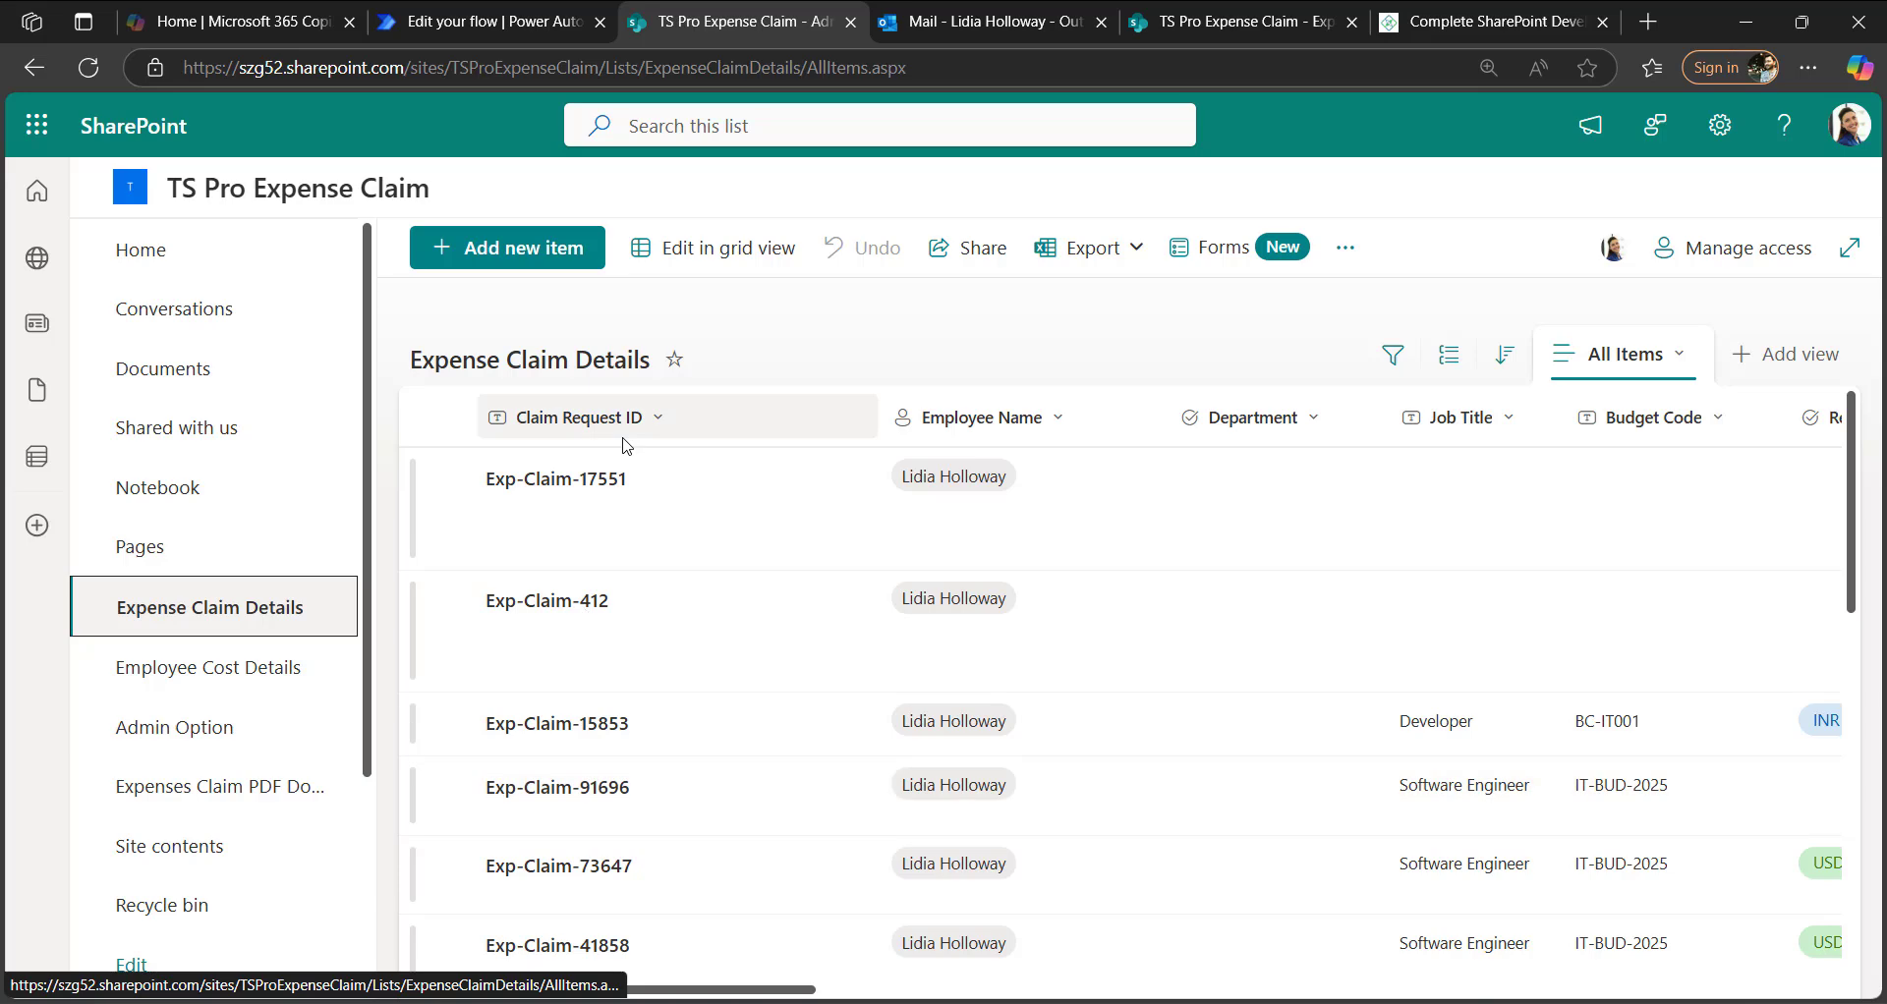
click(261, 673)
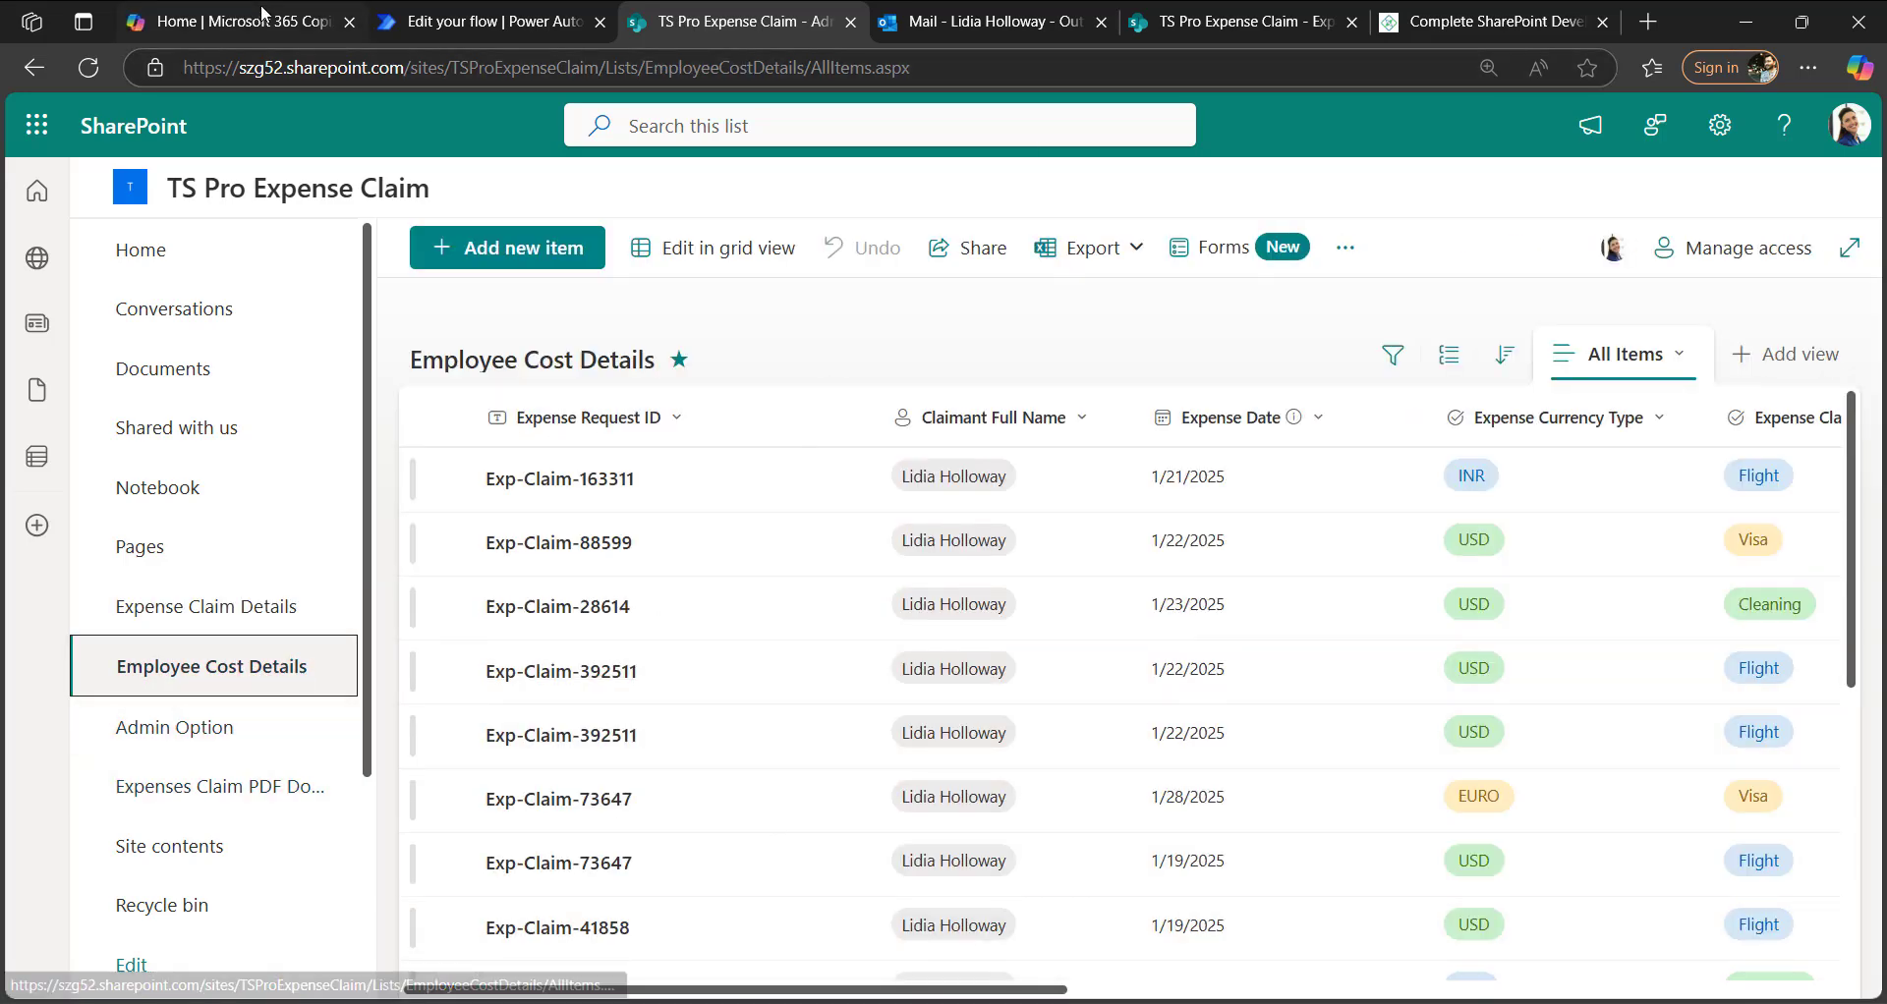
- Return to the Power Automate flow and inspect the expressions in the Compose | Random Number and Compose | Claim Request ID actions
click(487, 20)
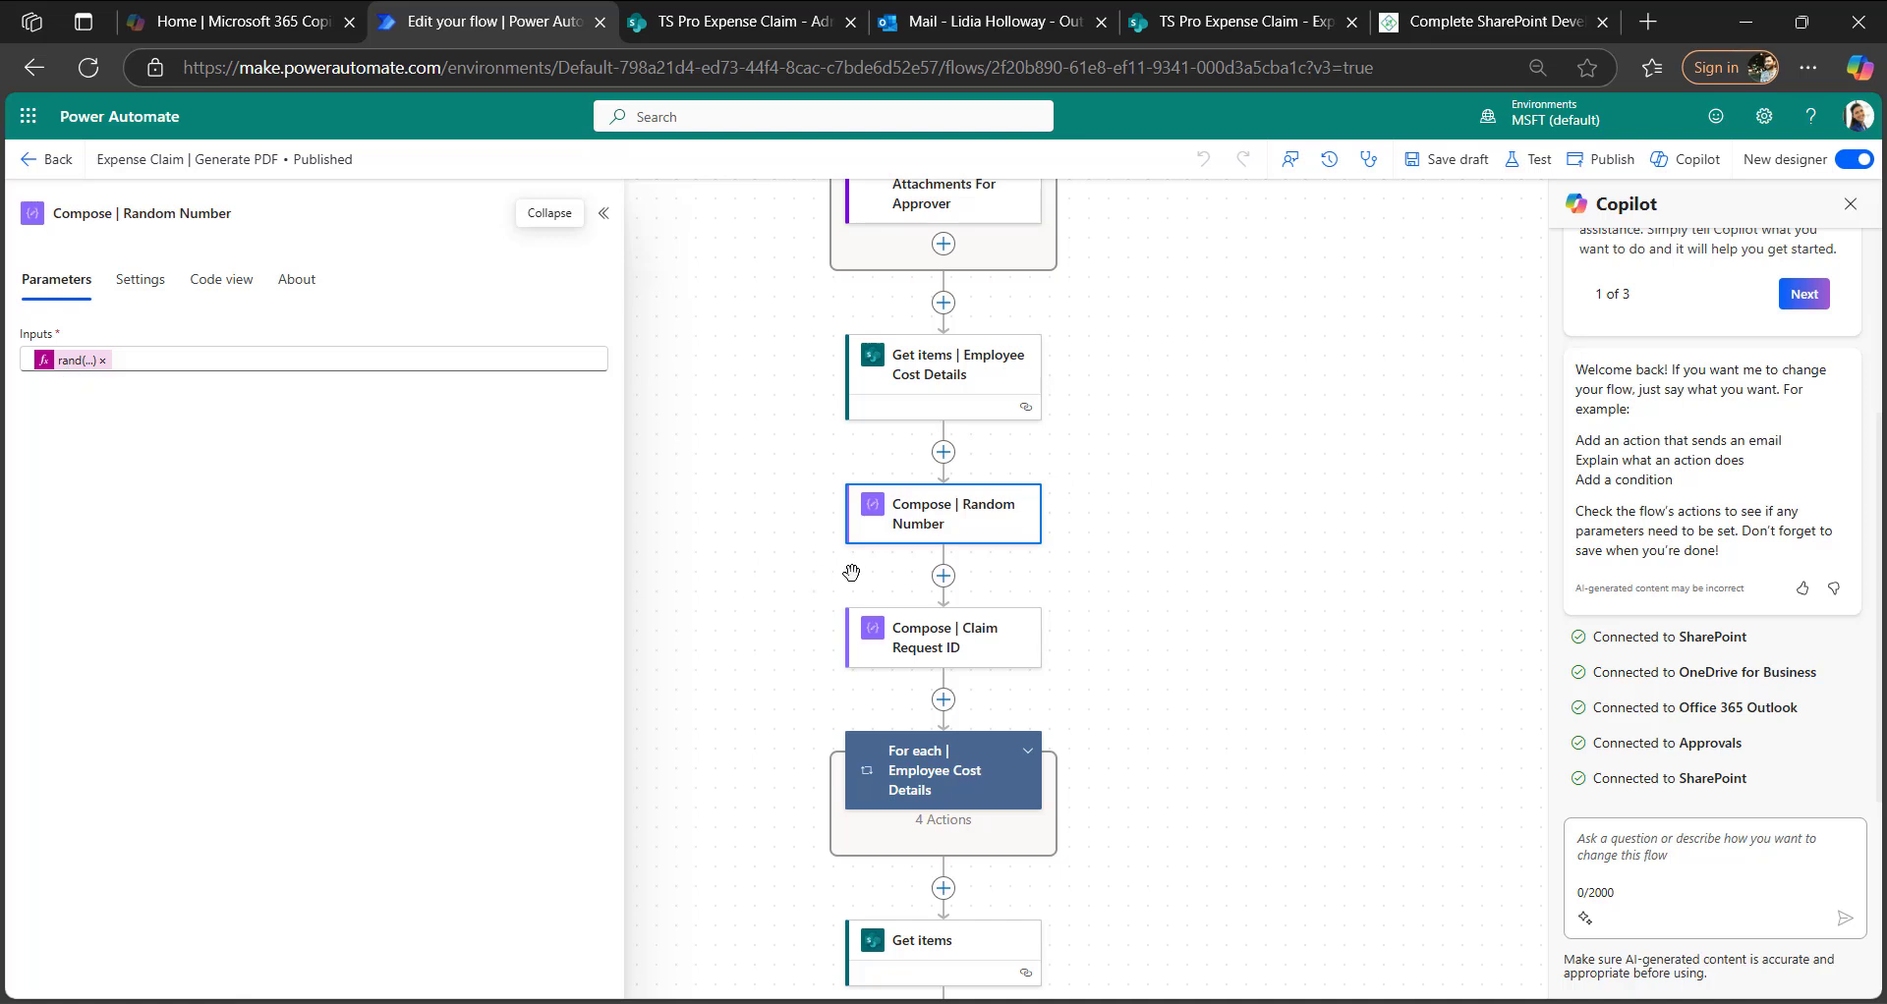
click(933, 651)
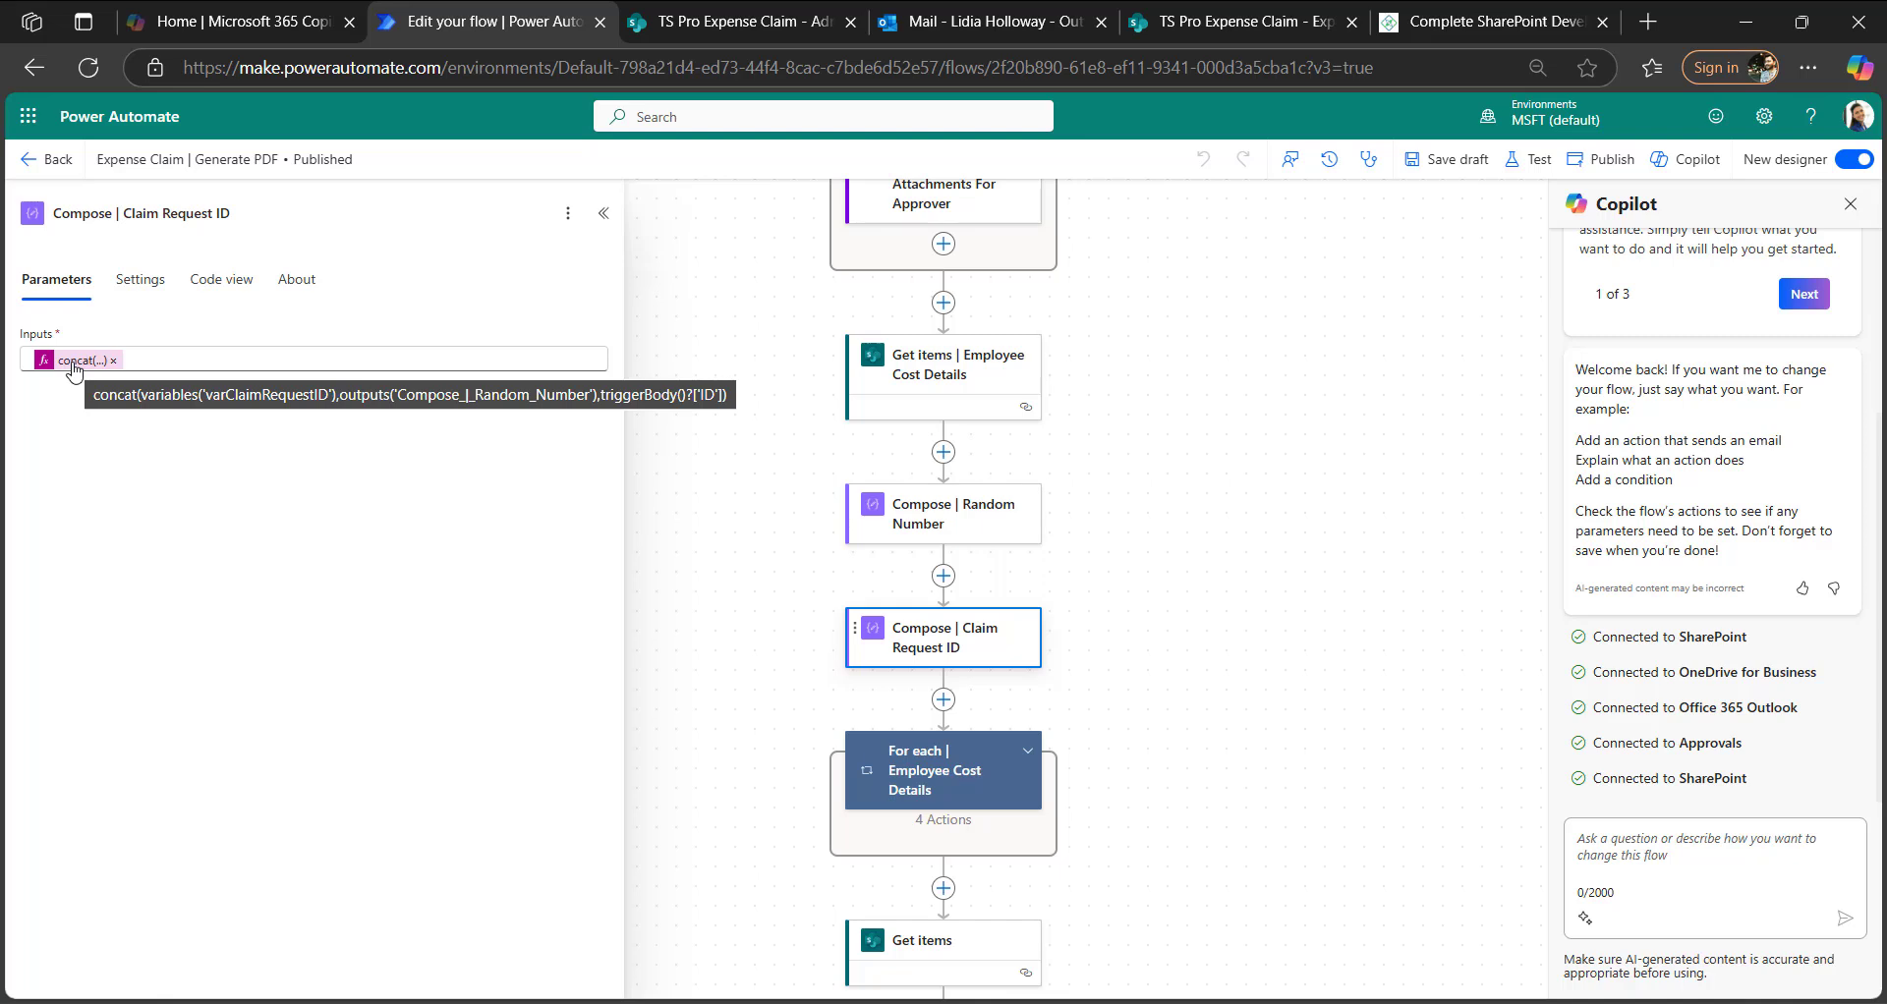
scroll(973, 668, down, 2)
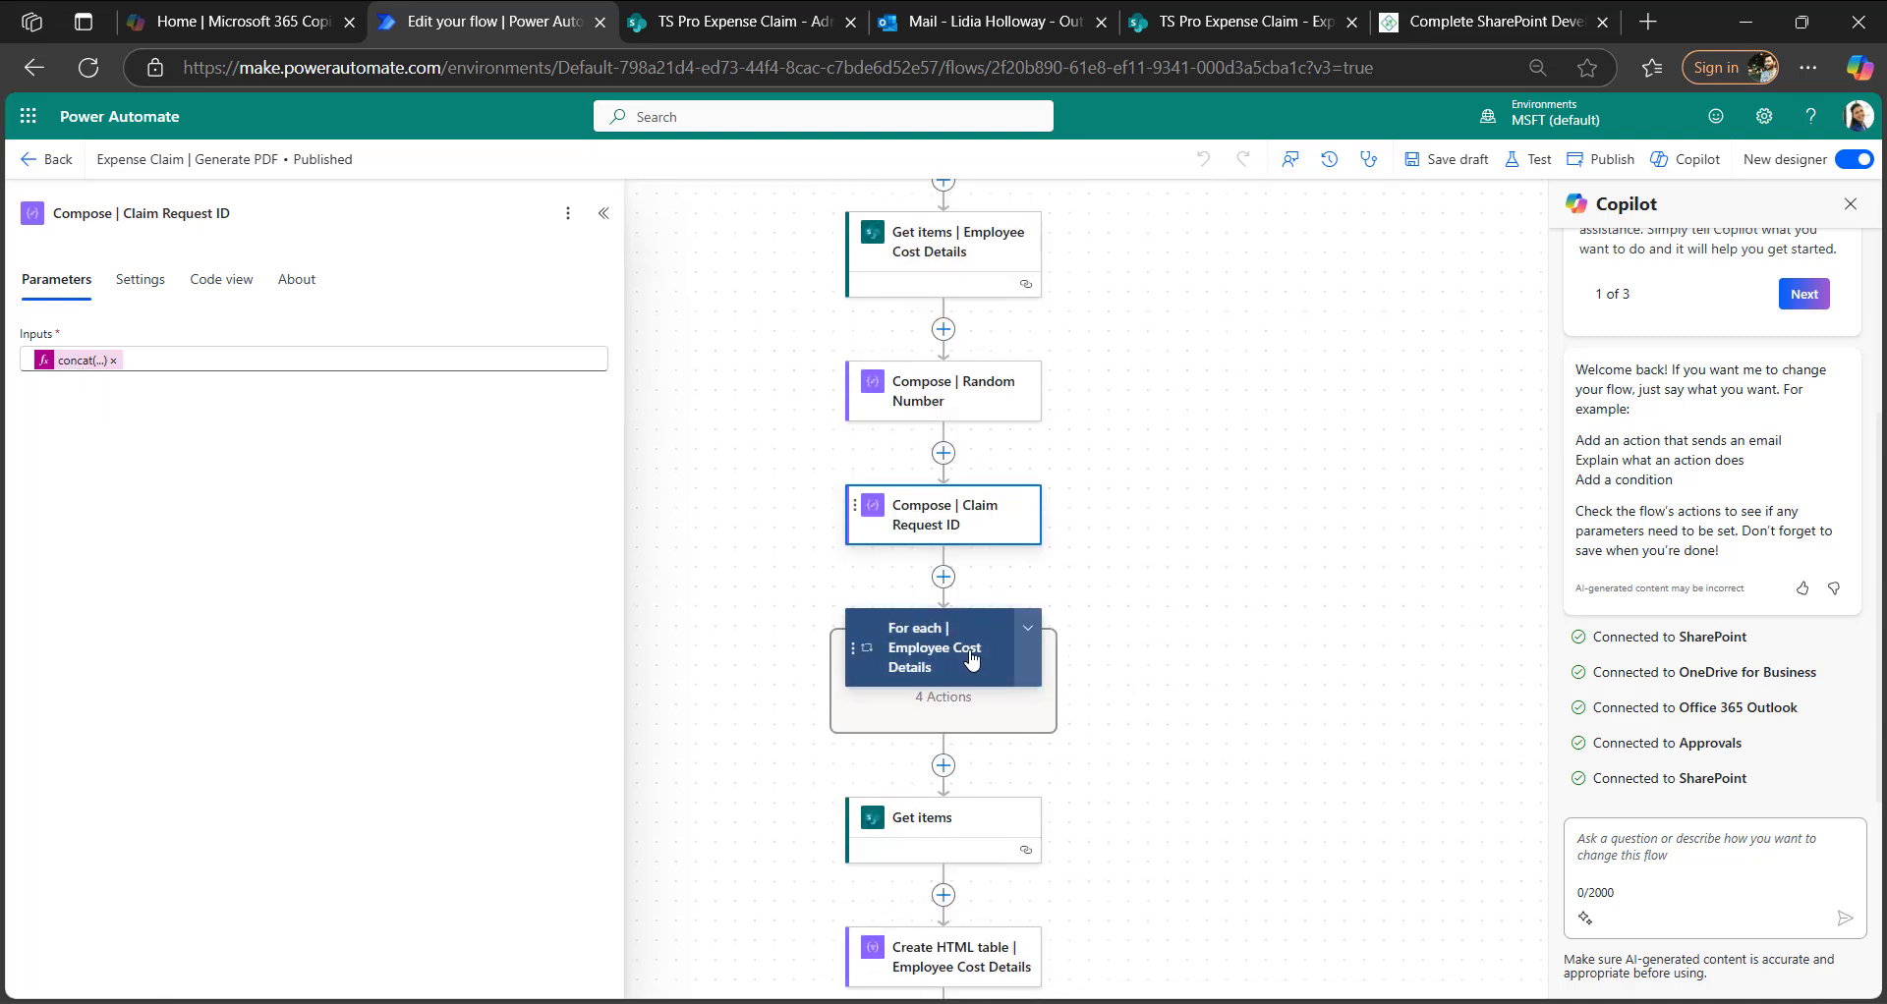
- Switch to SharePoint and examine the Employee Cost Details entries across all columns, from Expense Request ID through Aggregate Total
key(ctrl+Tab)
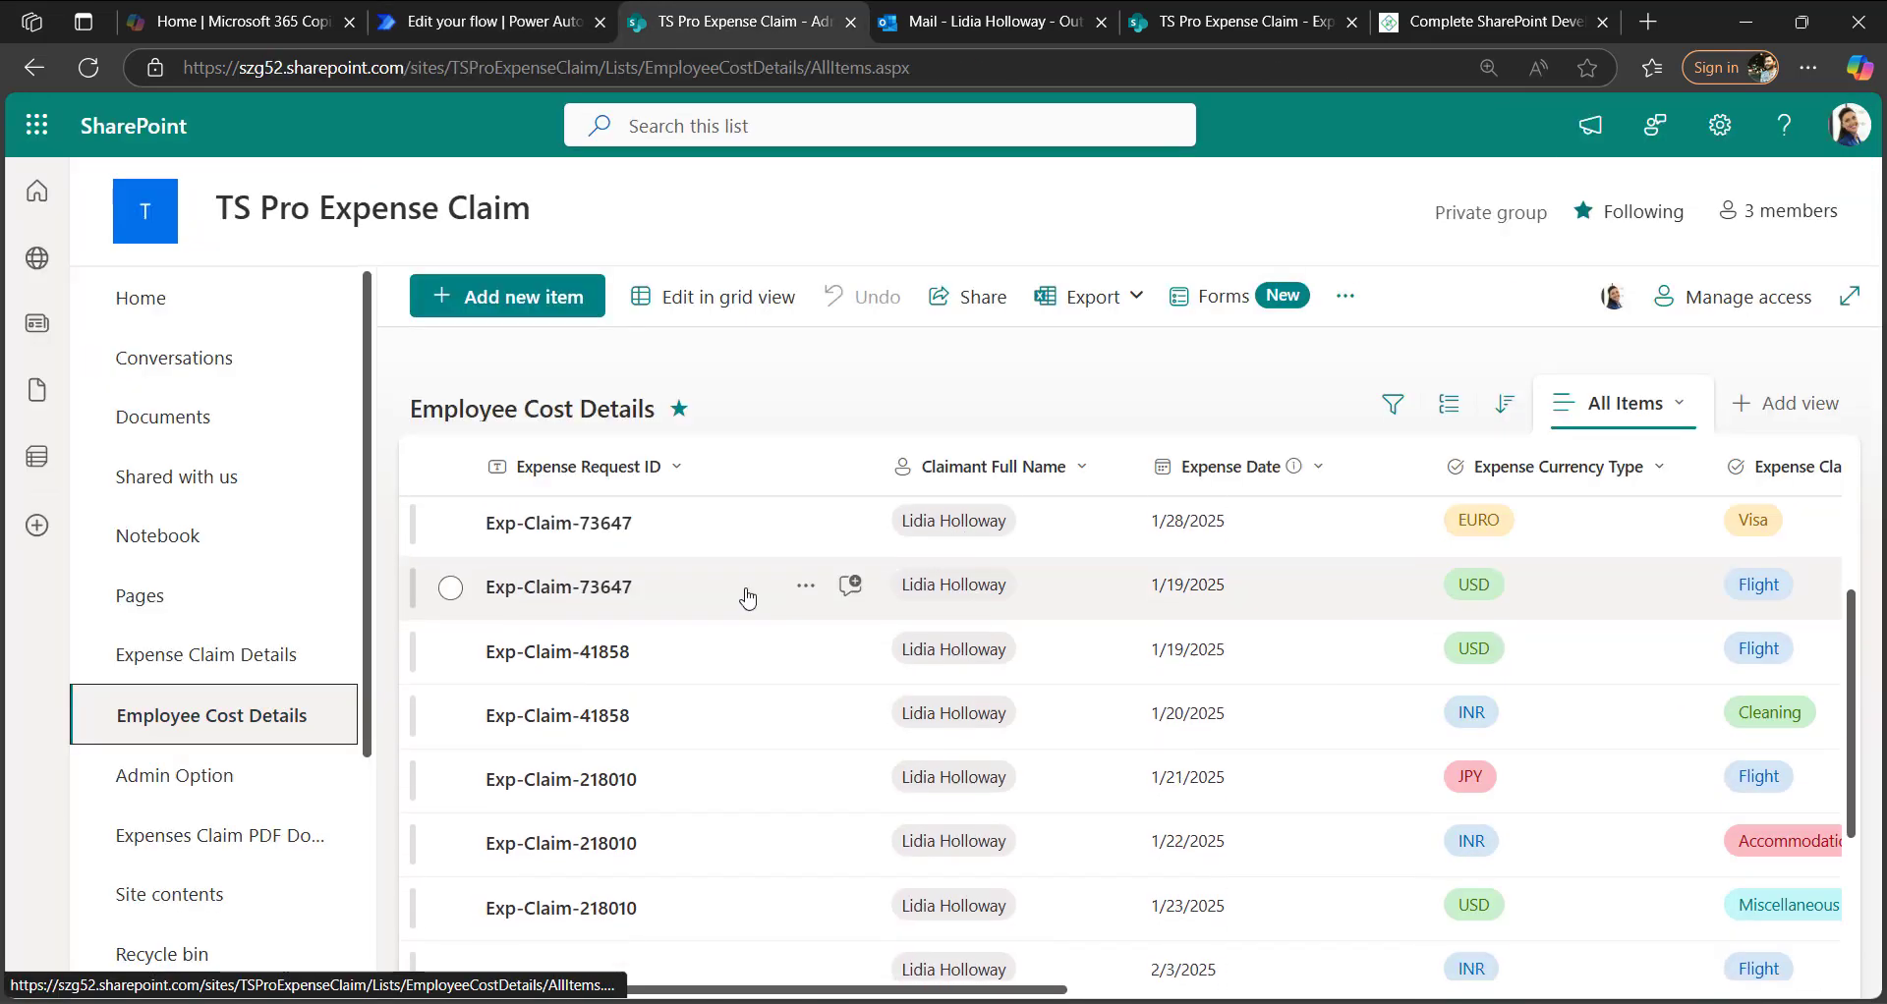
scroll(747, 596, down, 3)
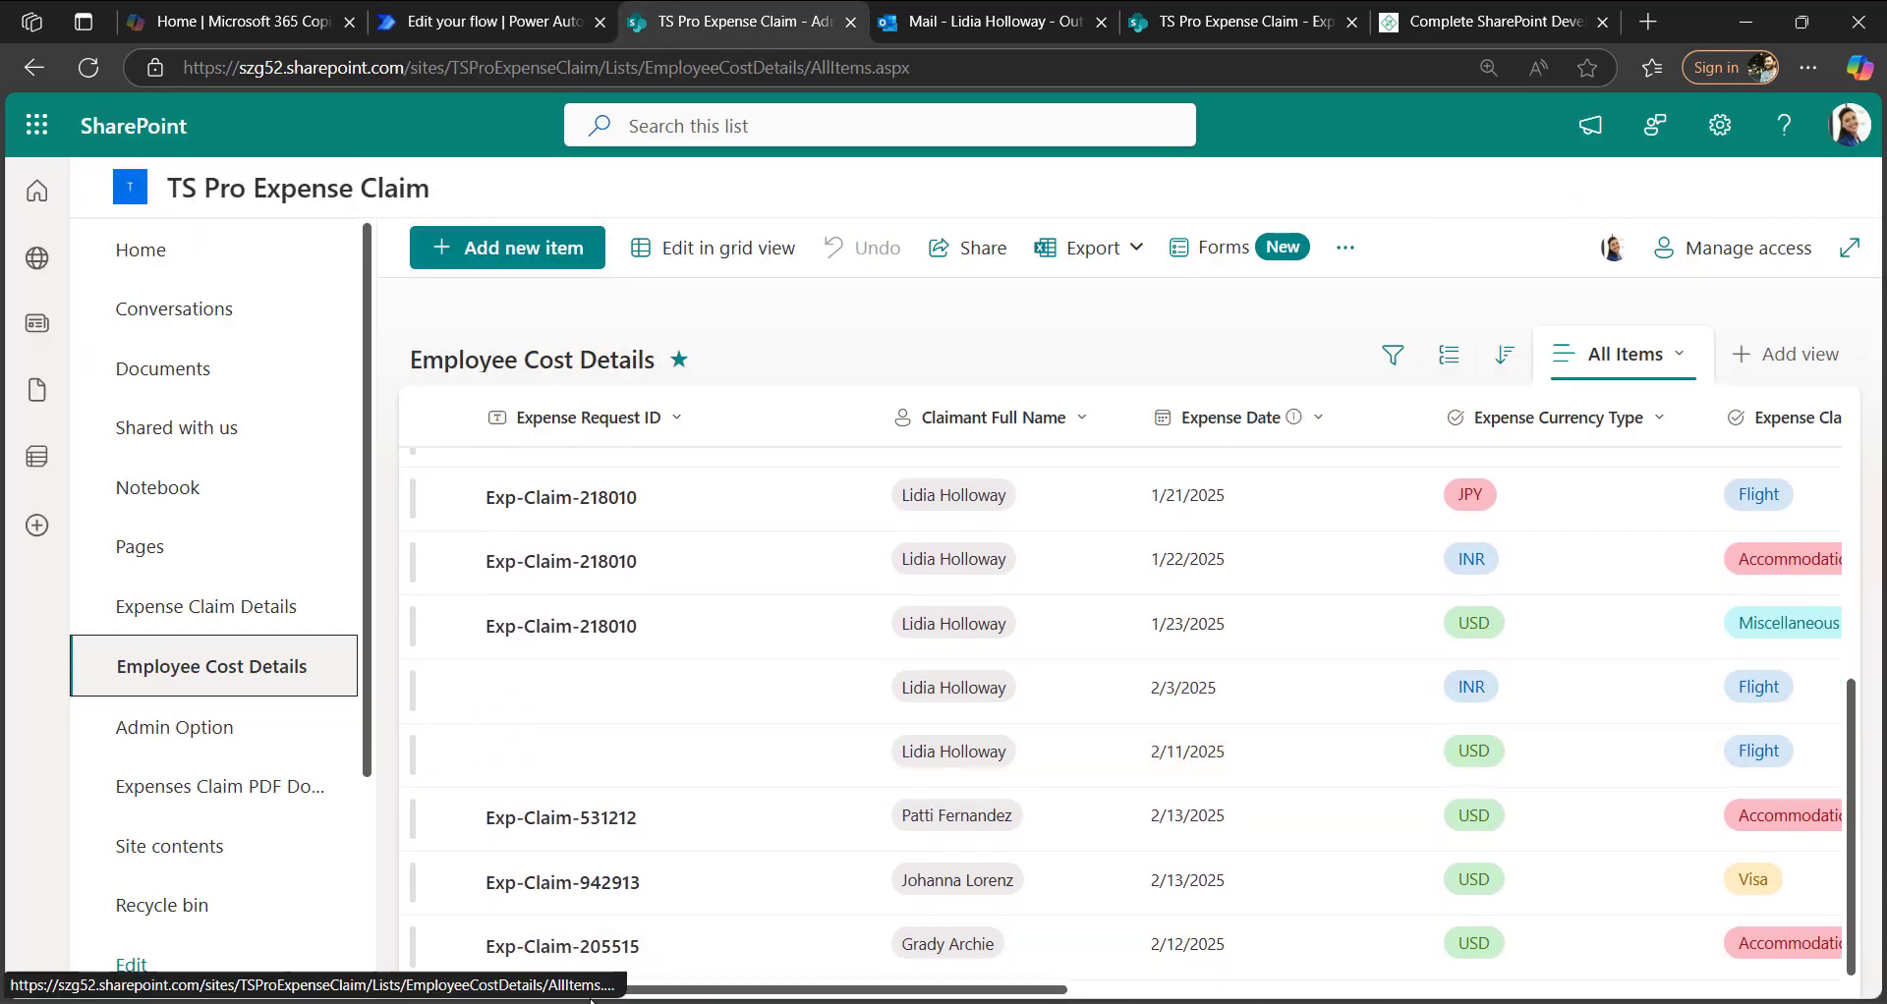
scroll(1544, 973, right, 5)
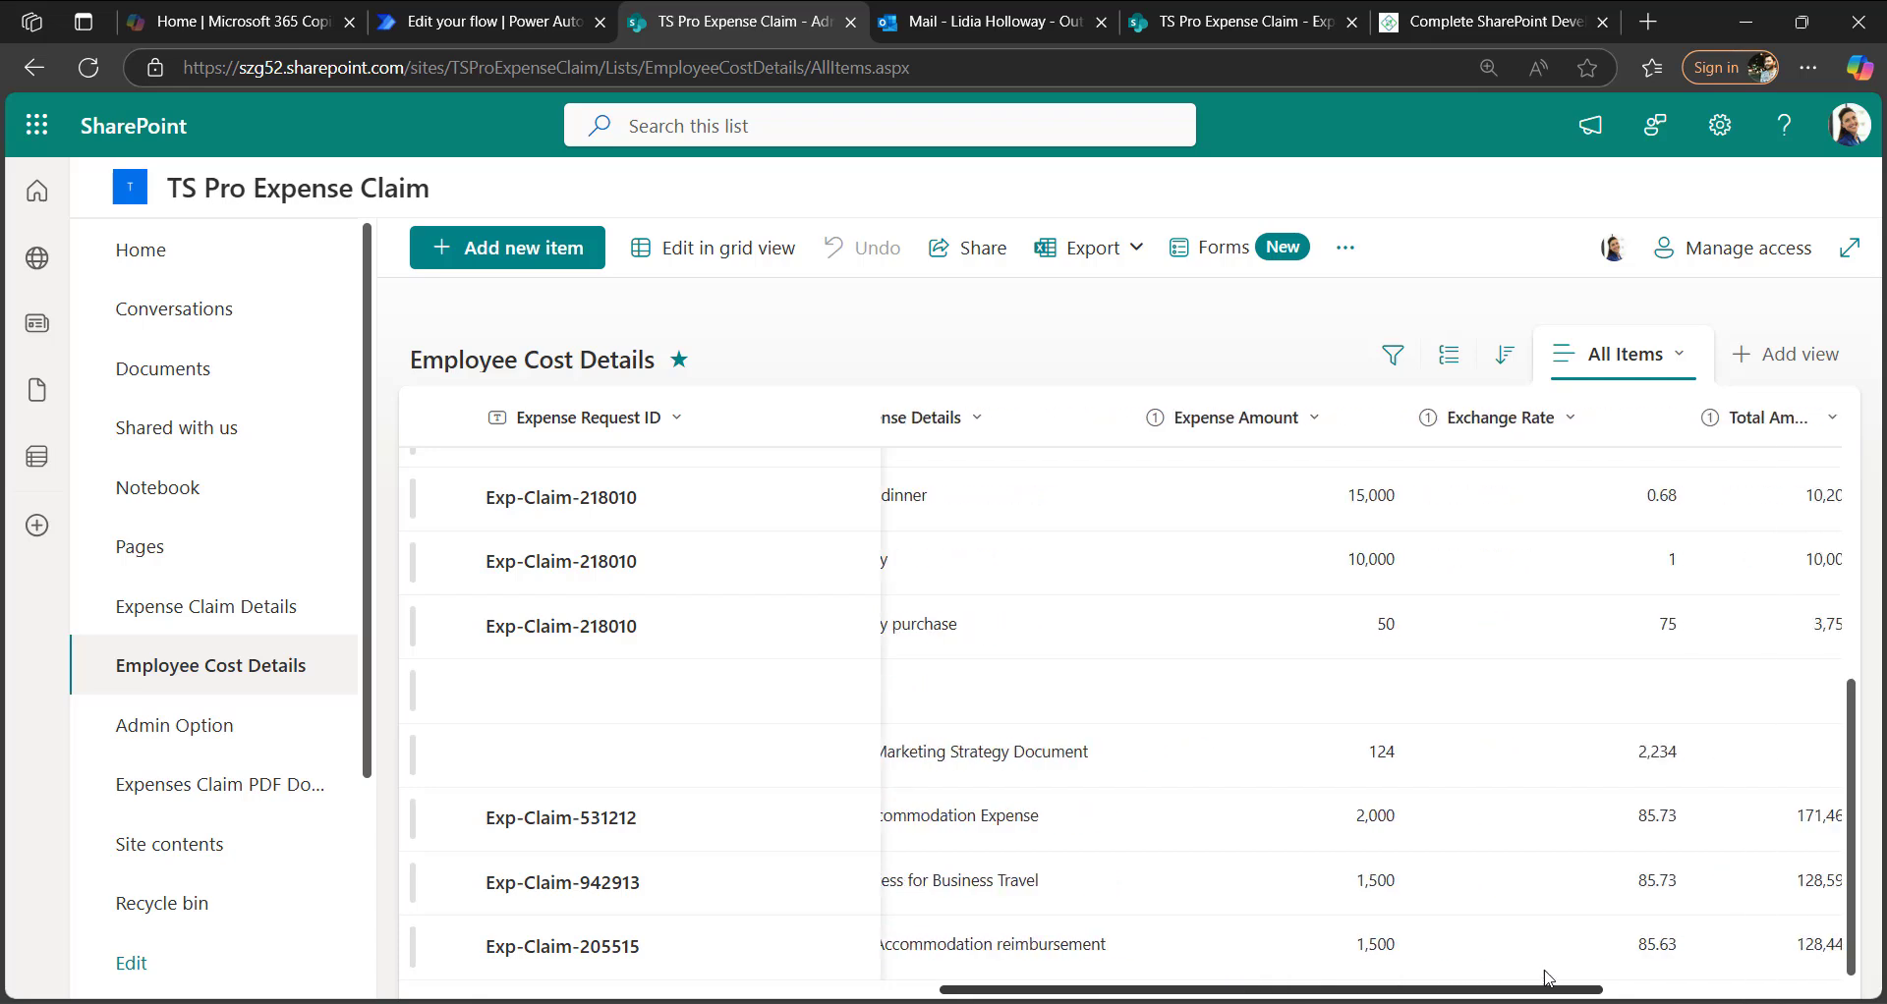
scroll(1545, 973, right, 3)
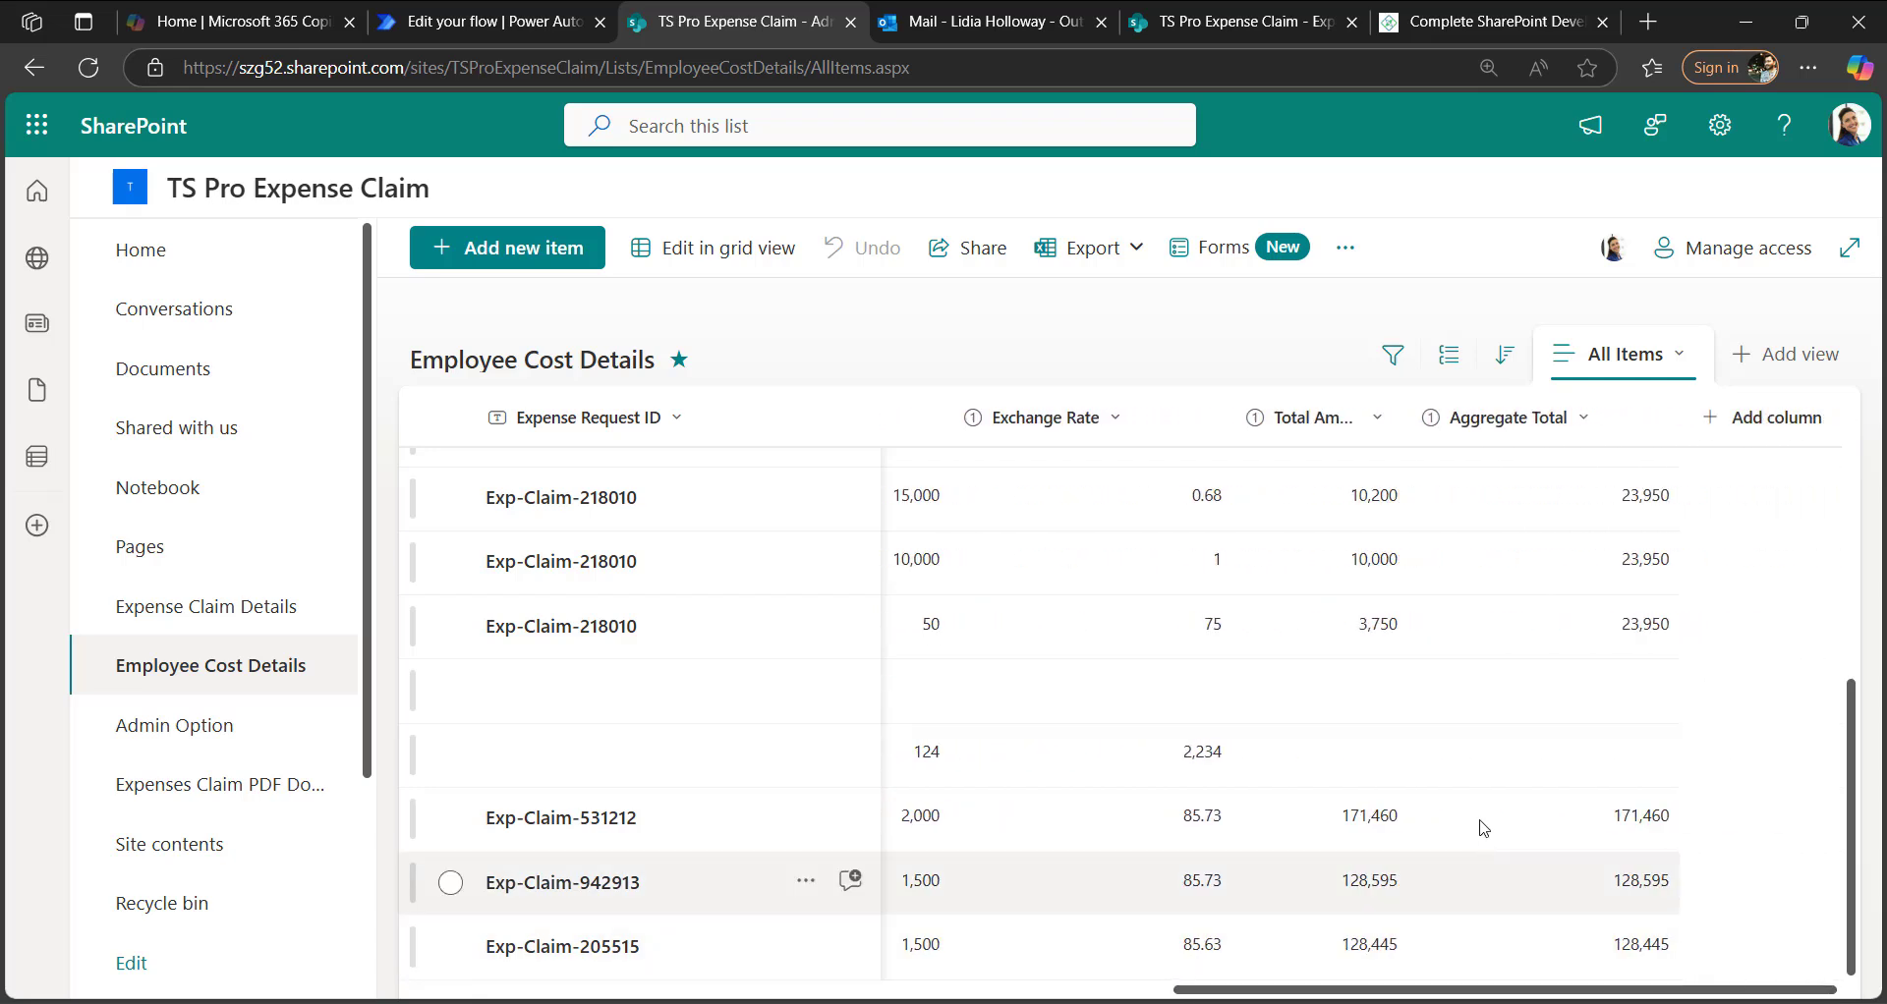
drag(1504, 990, 1245, 973)
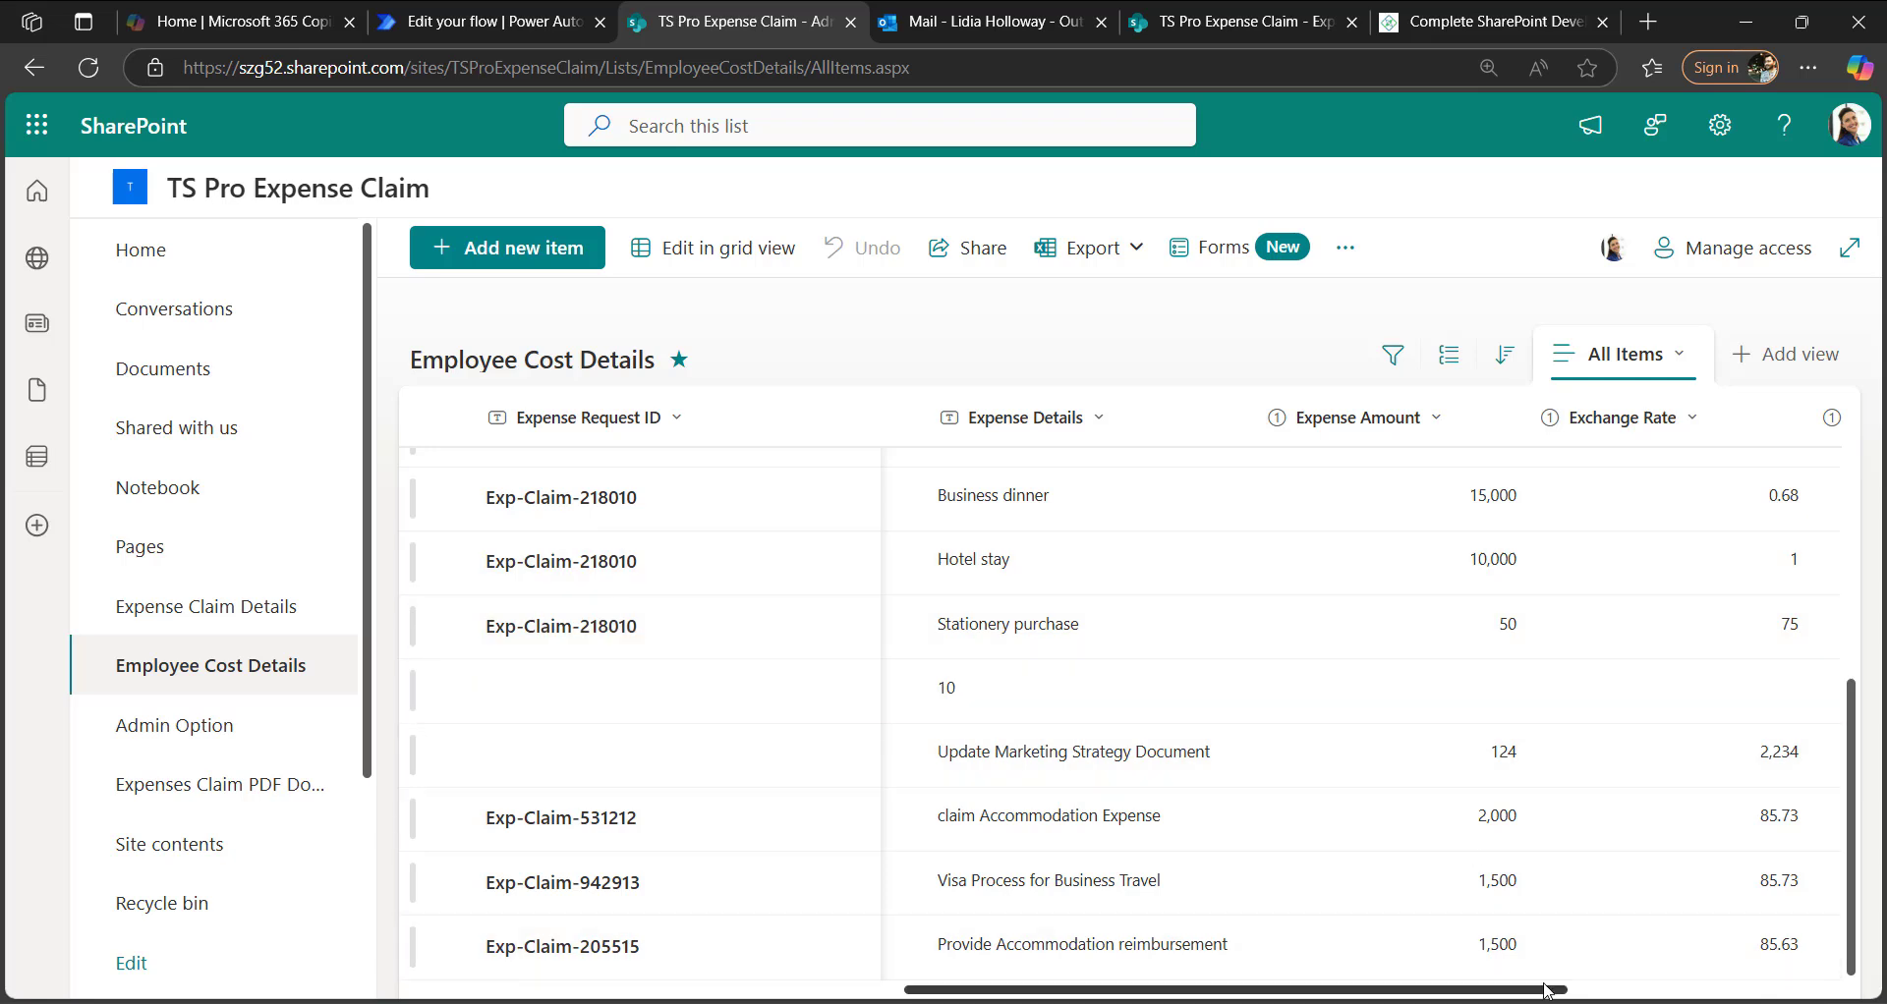
drag(1548, 991, 1646, 991)
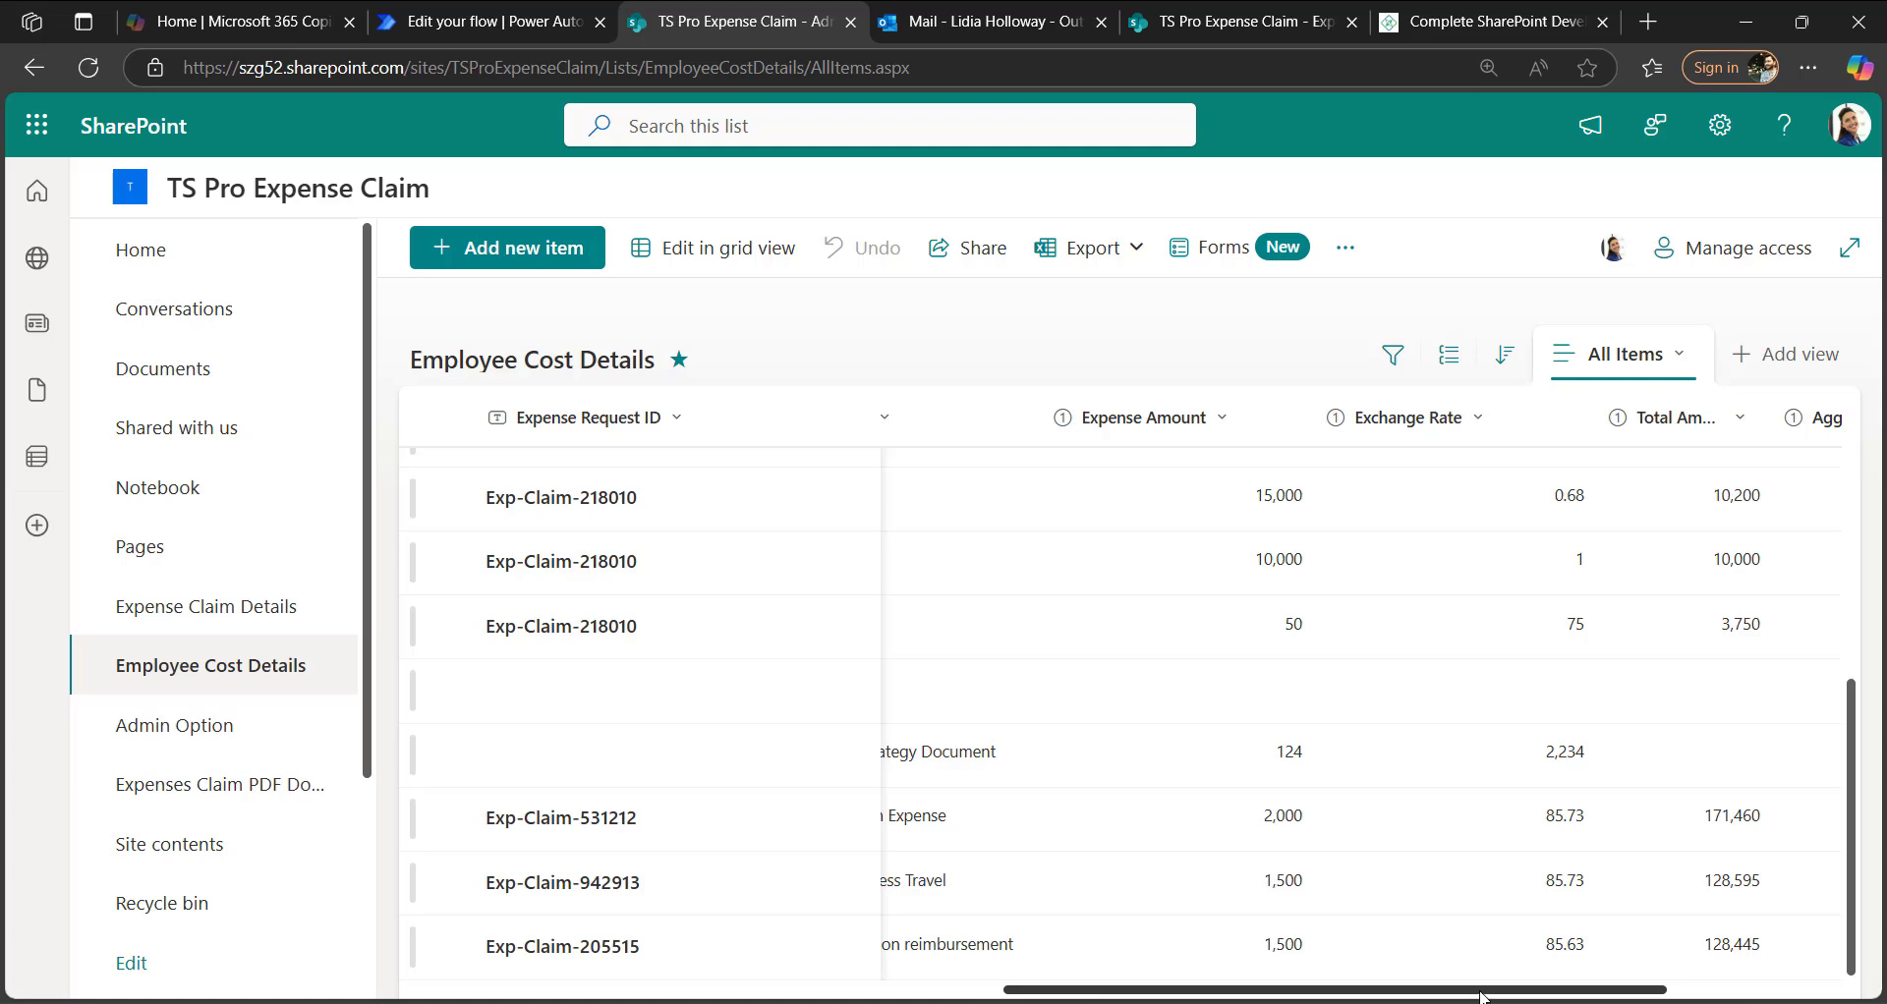
drag(1482, 995, 1042, 993)
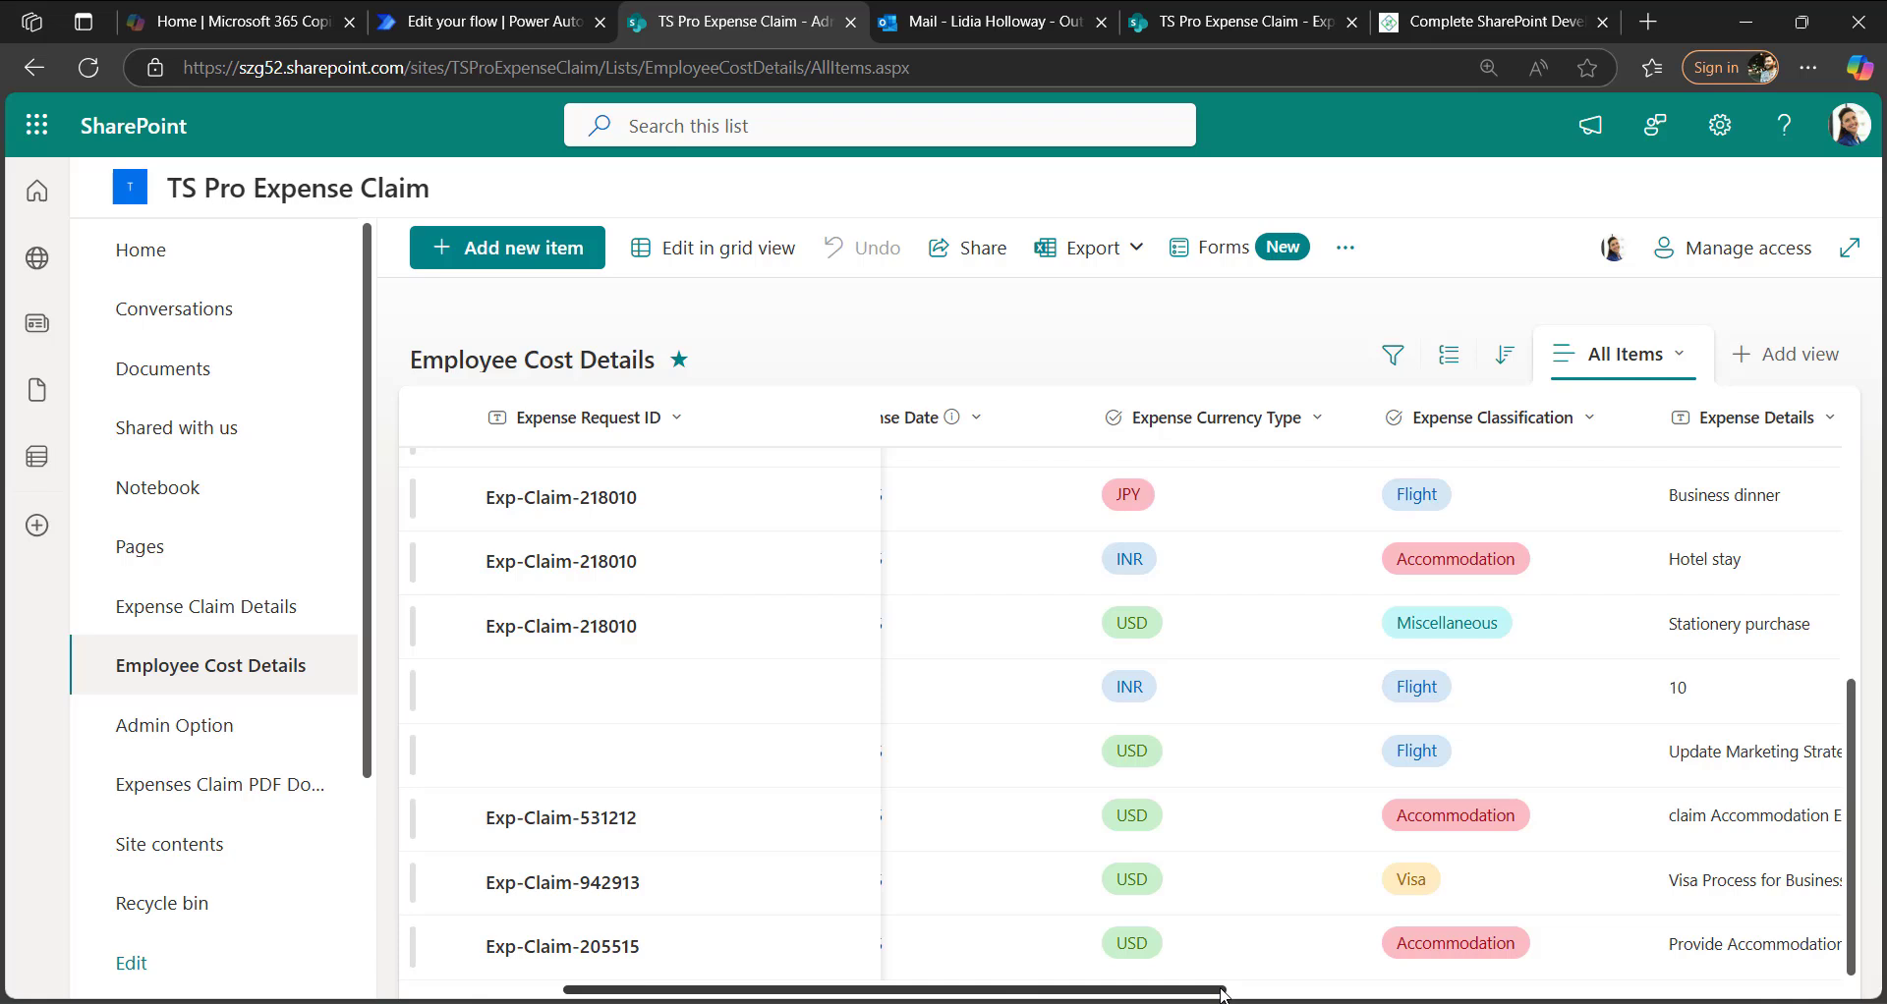
drag(1221, 994, 1687, 994)
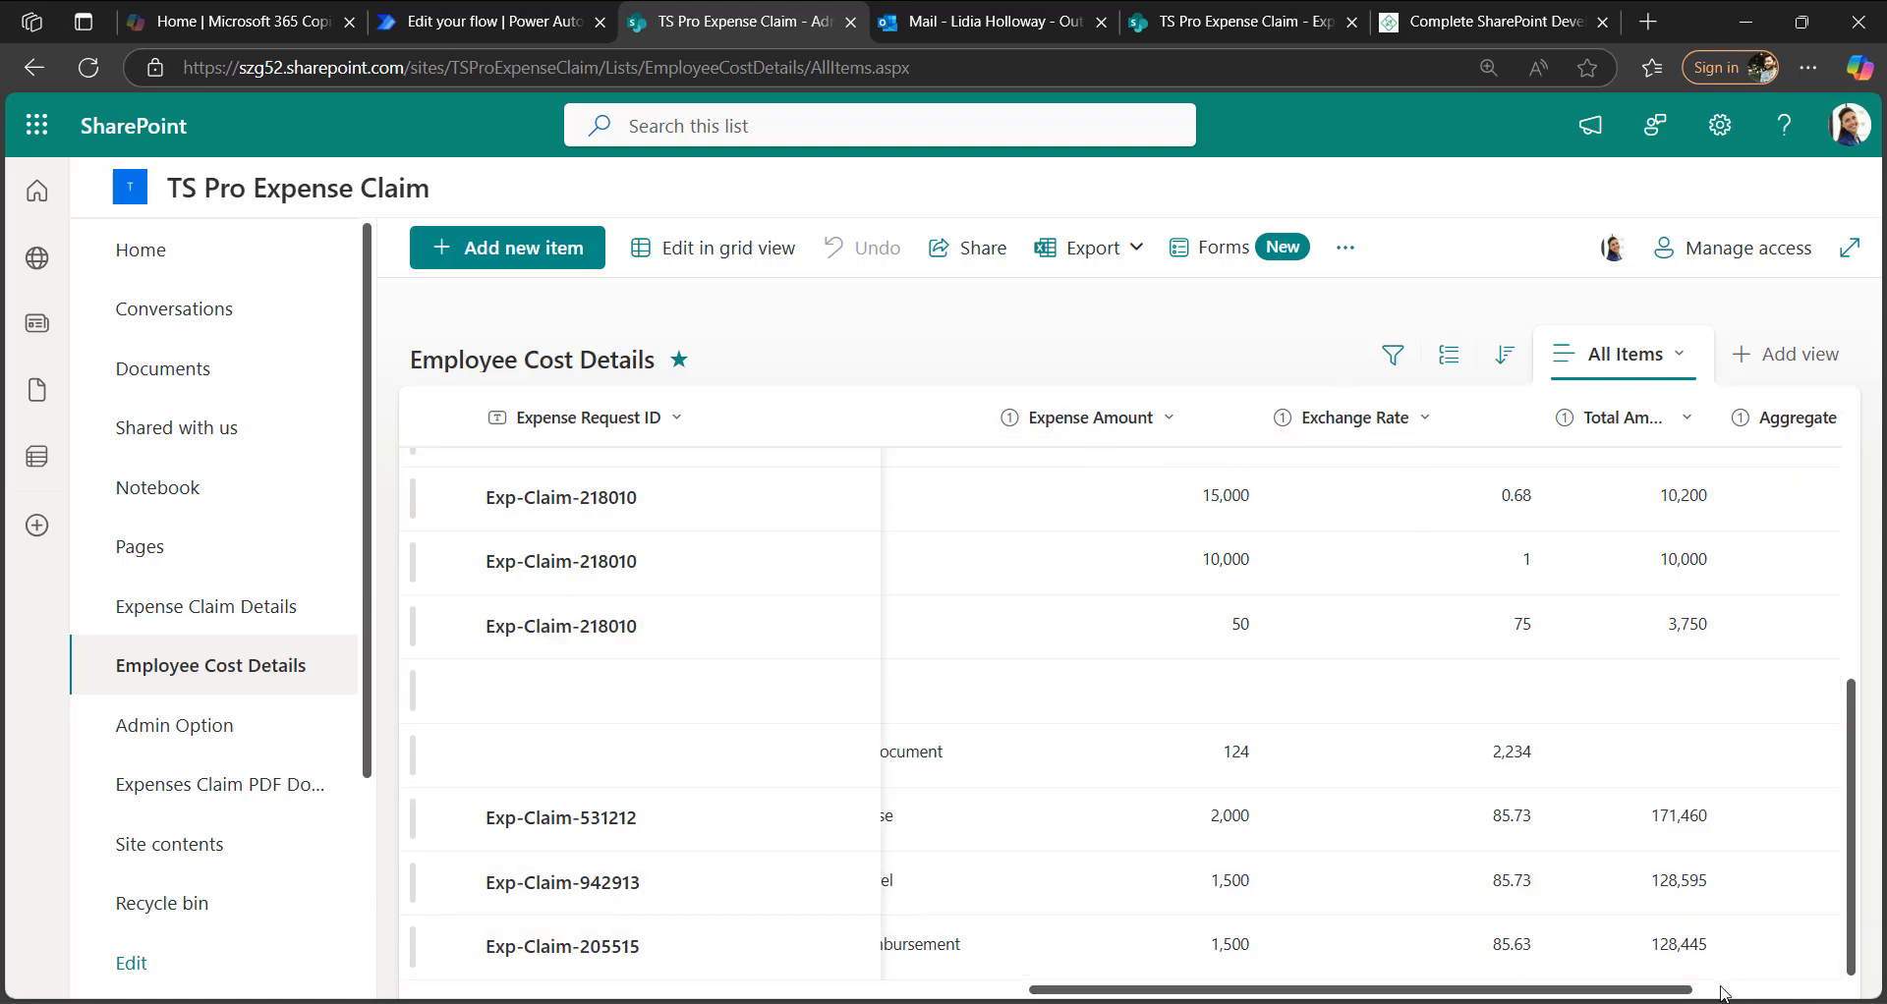
drag(1686, 994, 1750, 994)
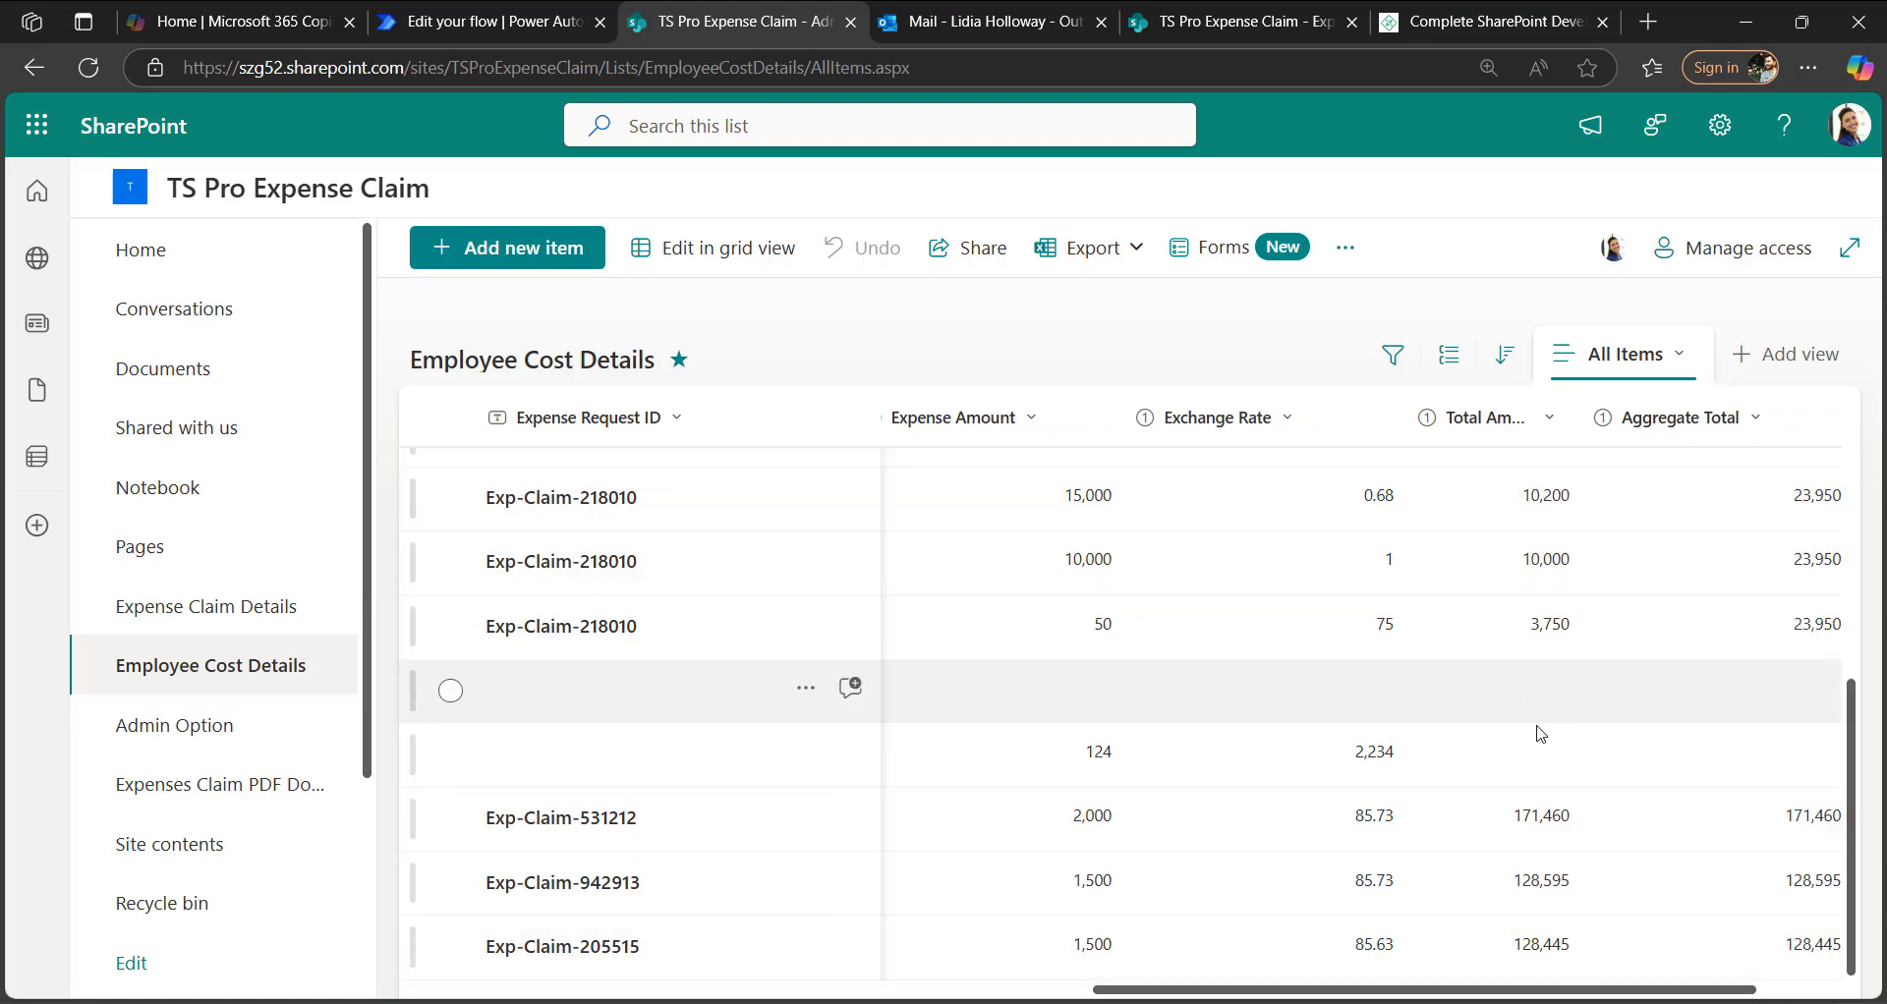
scroll(1709, 994, right, 2)
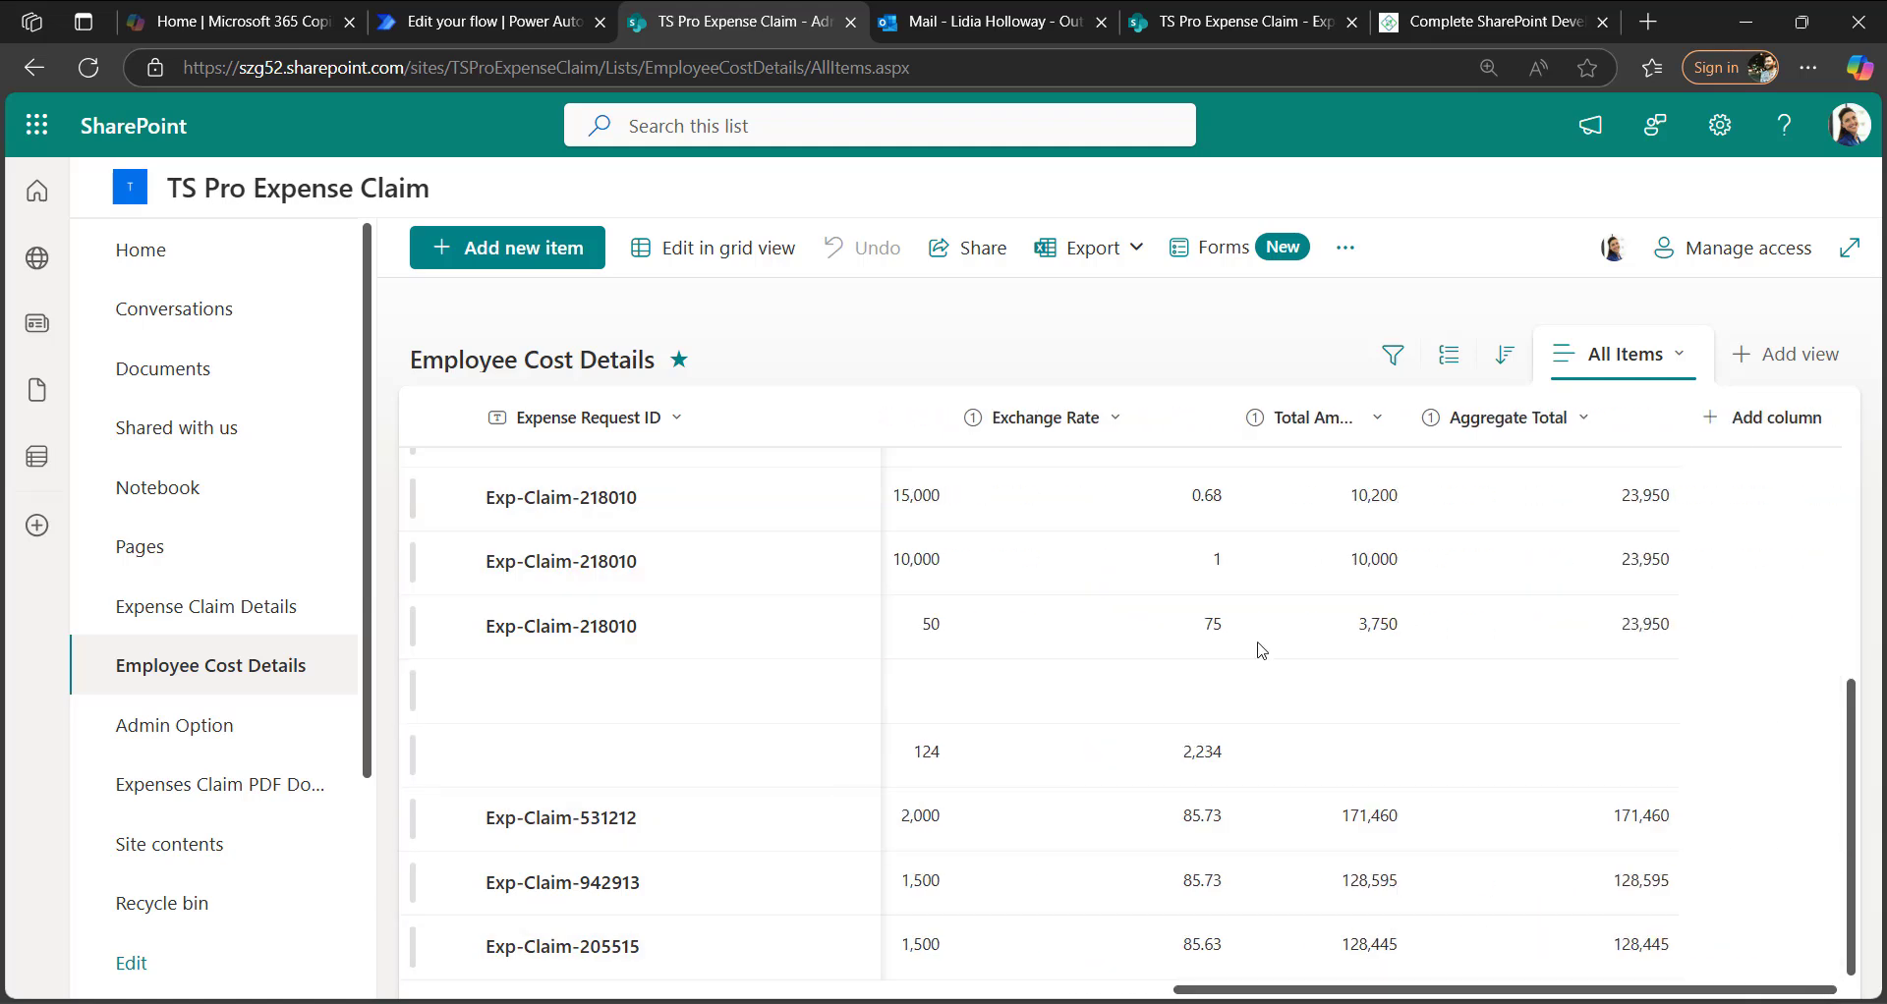
drag(1539, 997, 666, 978)
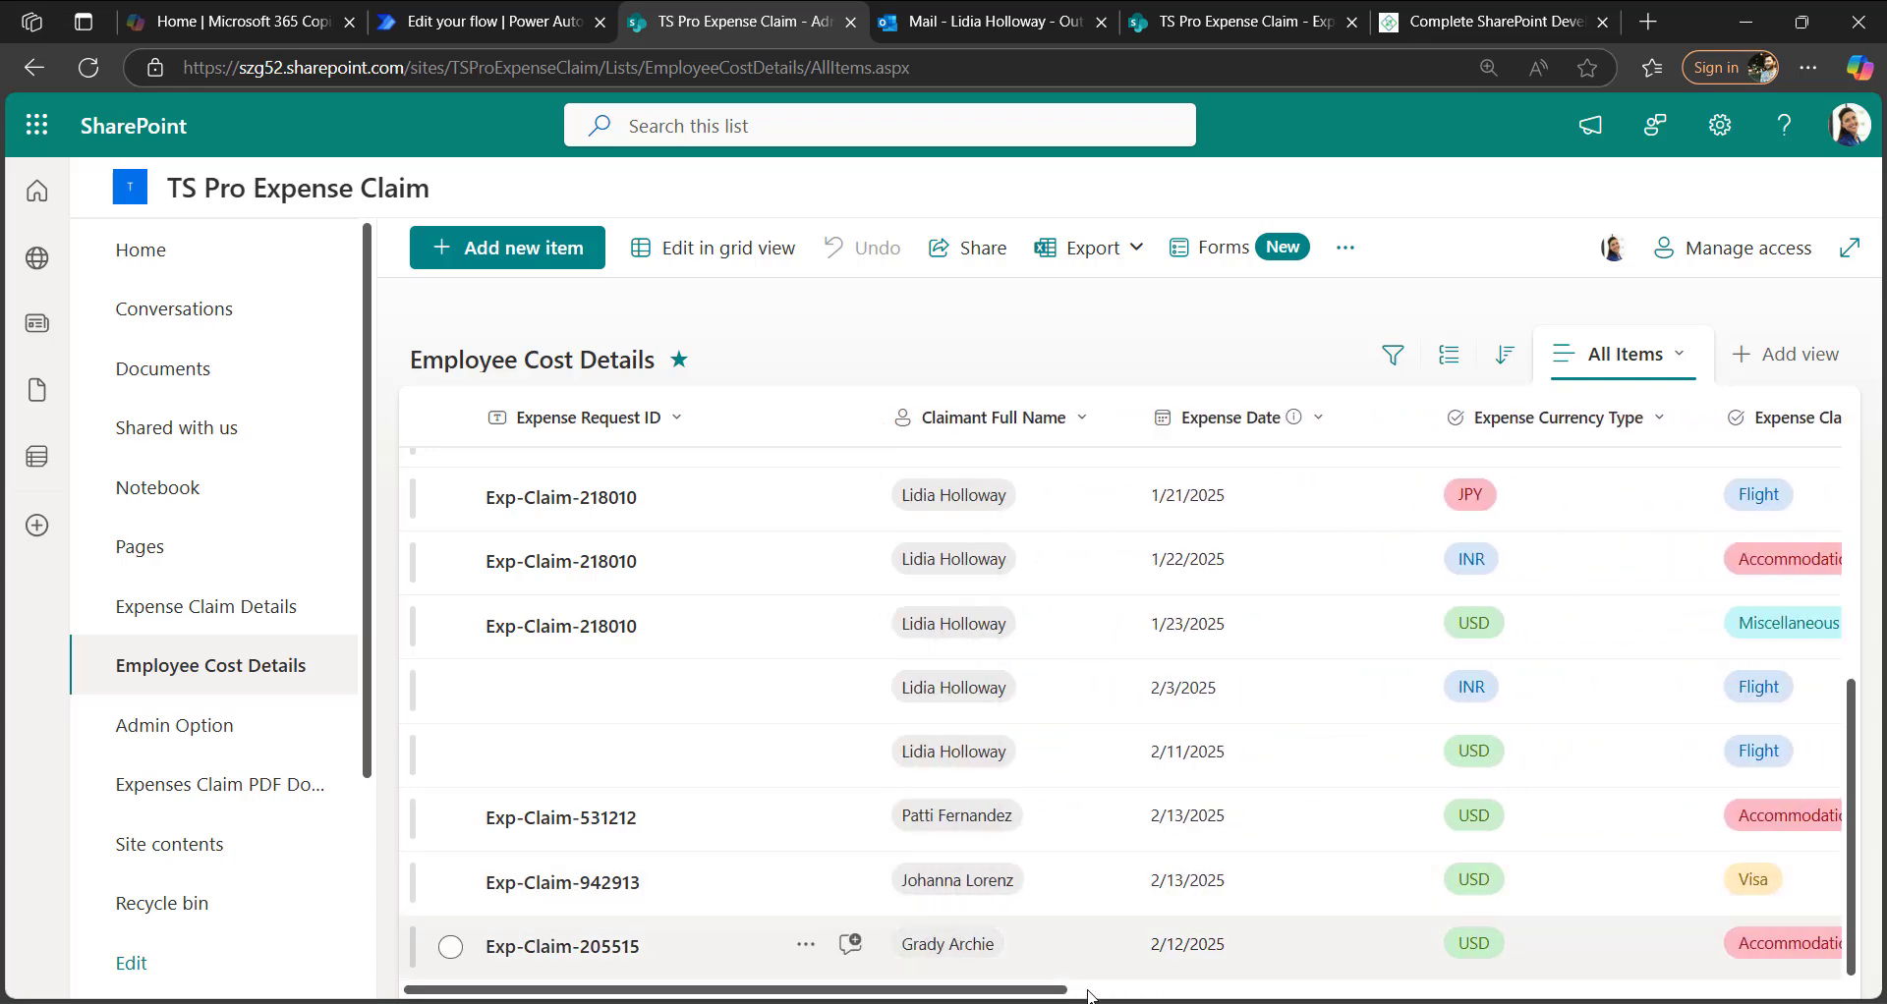
drag(1061, 994, 1297, 997)
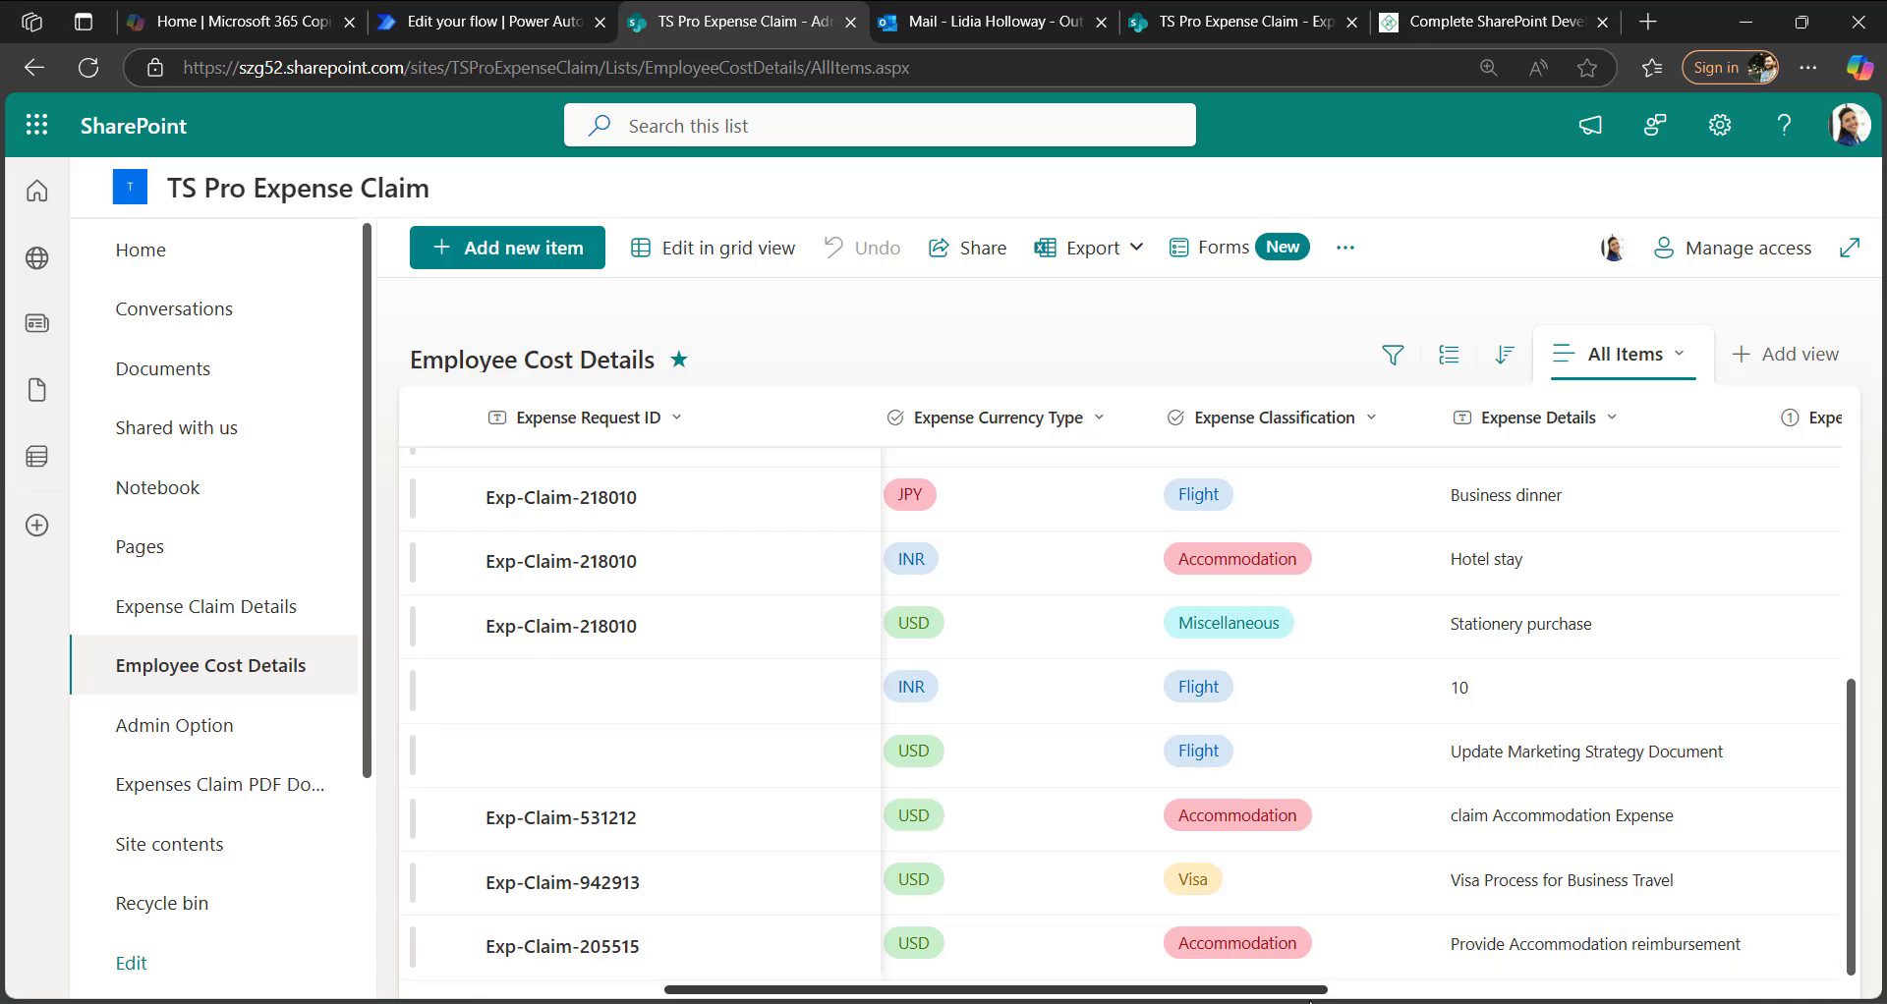
drag(1312, 995, 1847, 968)
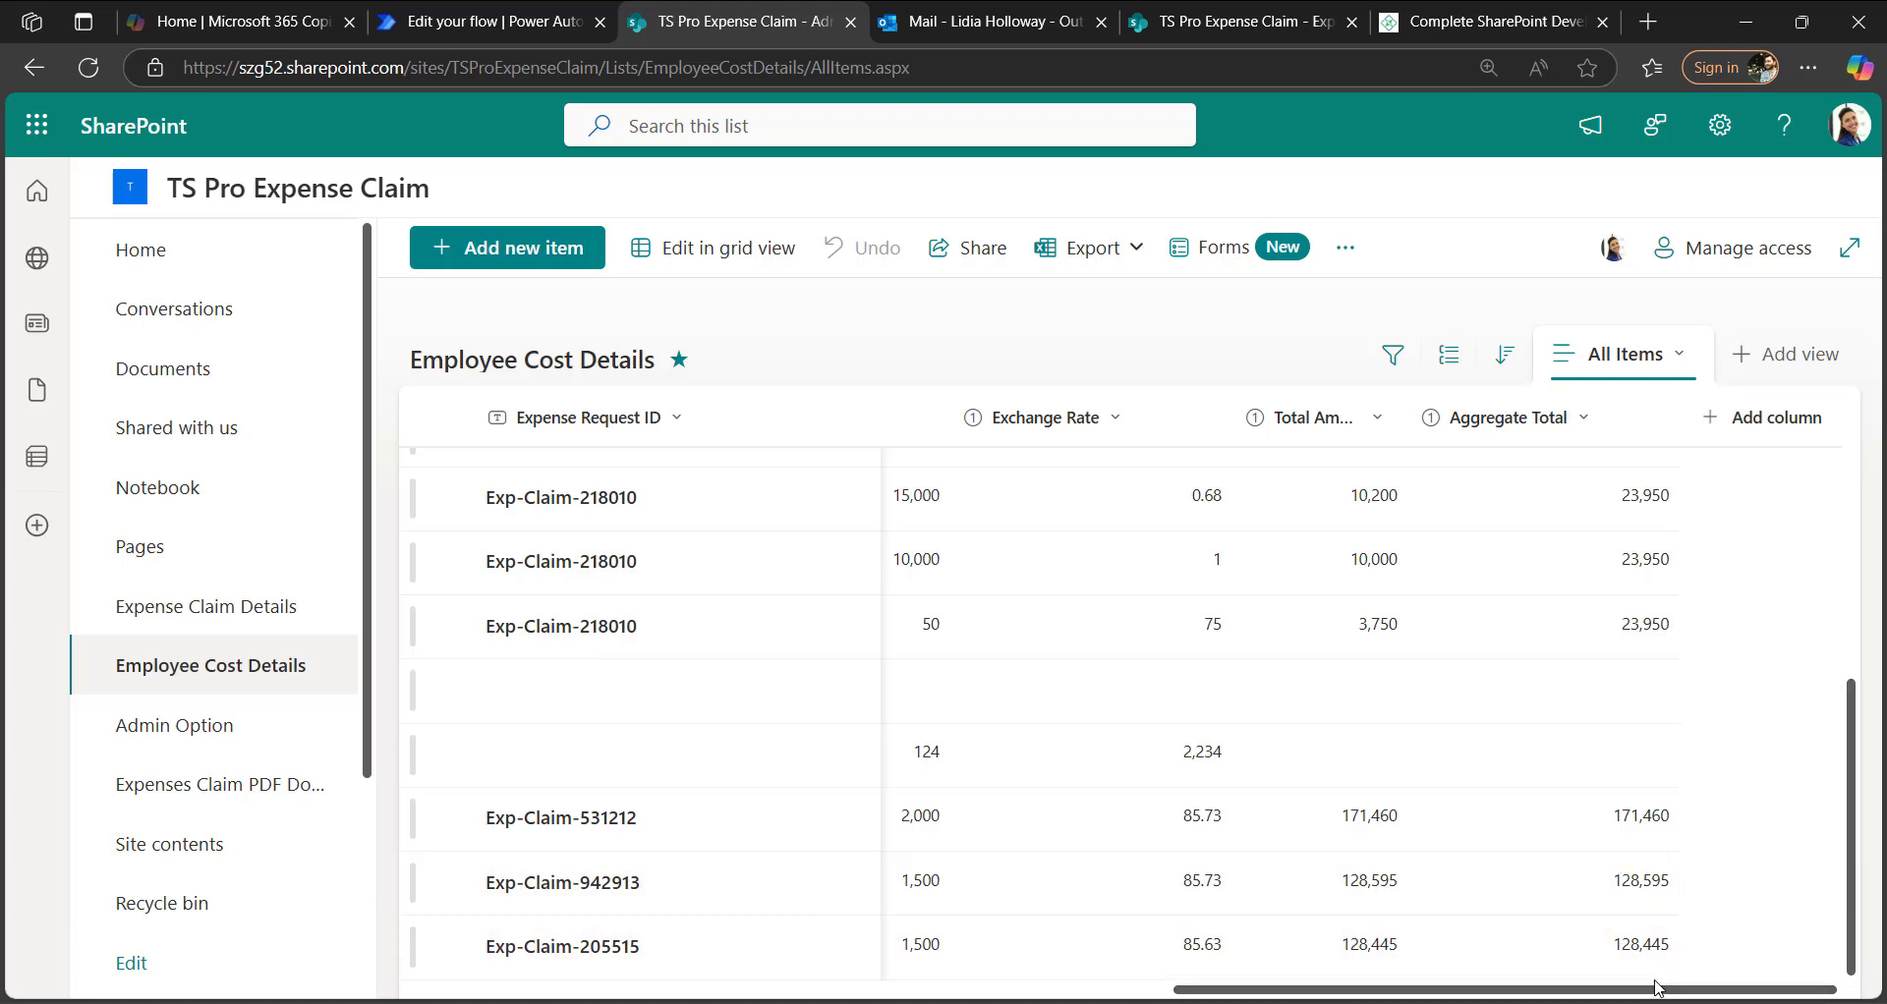
- Return to the Power Automate flow and inspect the Total Amount and Aggregate Total calculations and the variable storing the aggregate
click(497, 20)
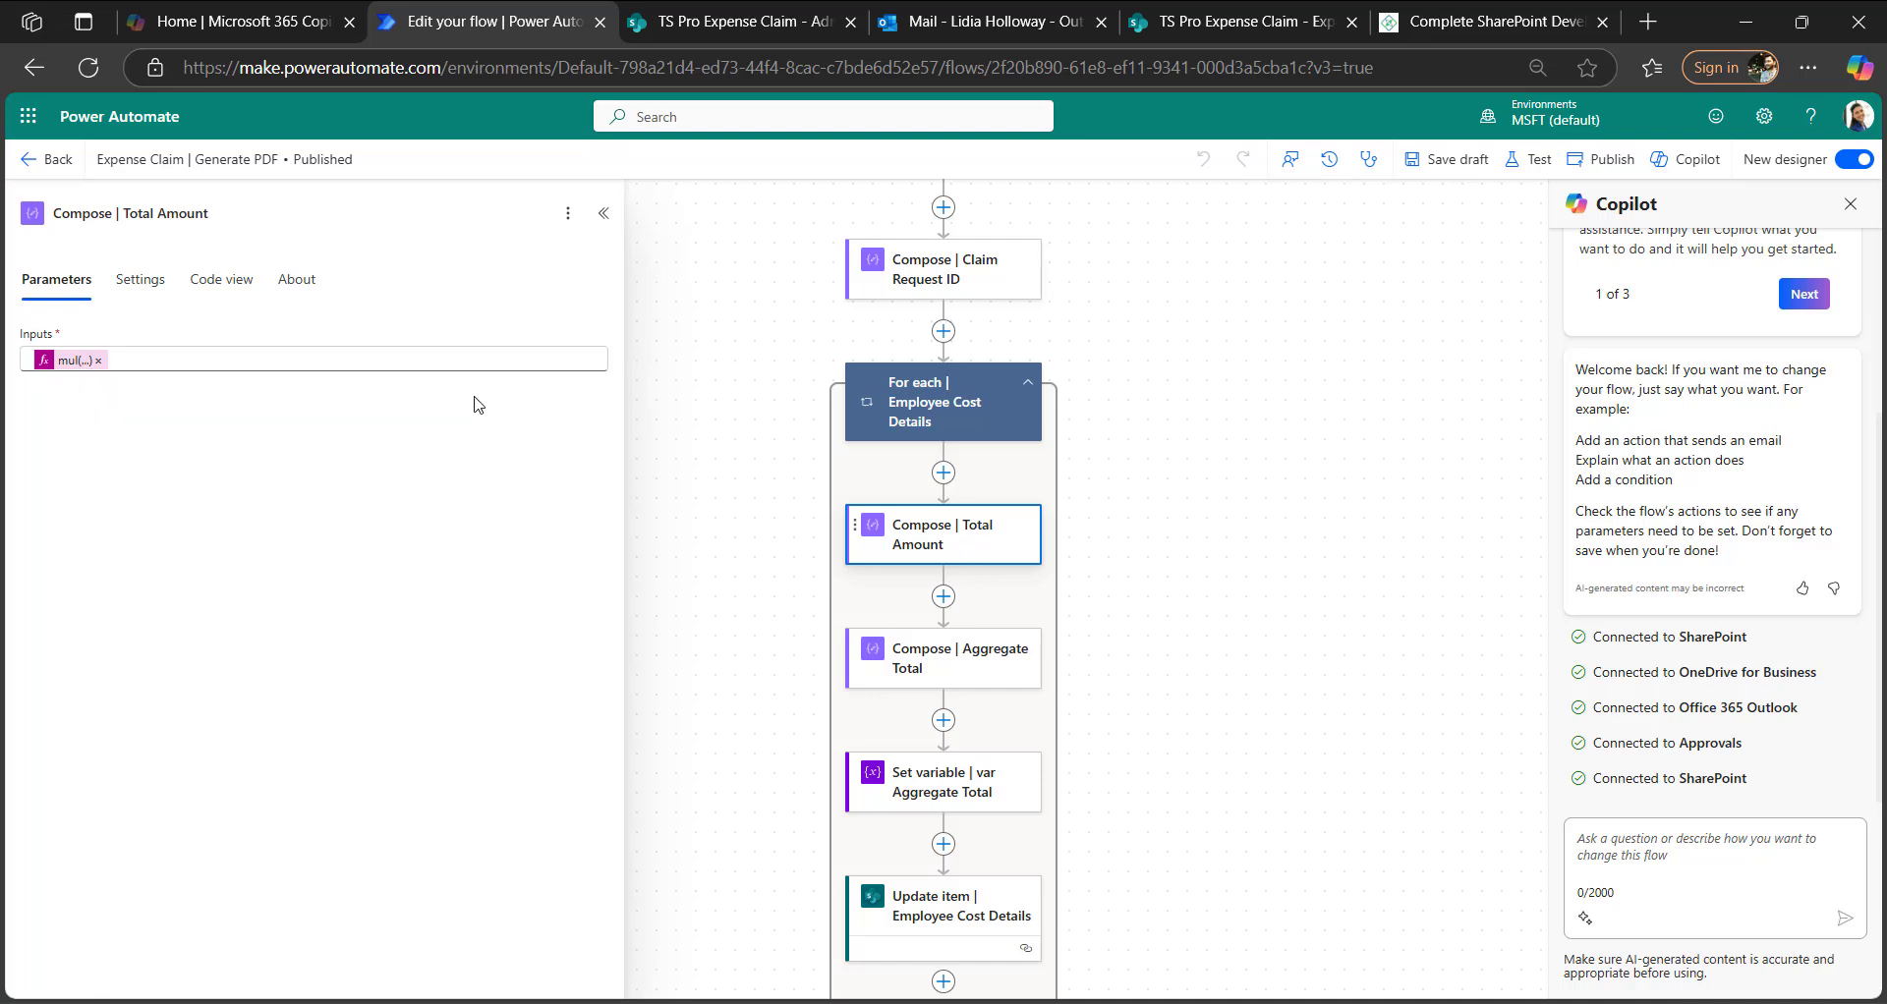
click(938, 676)
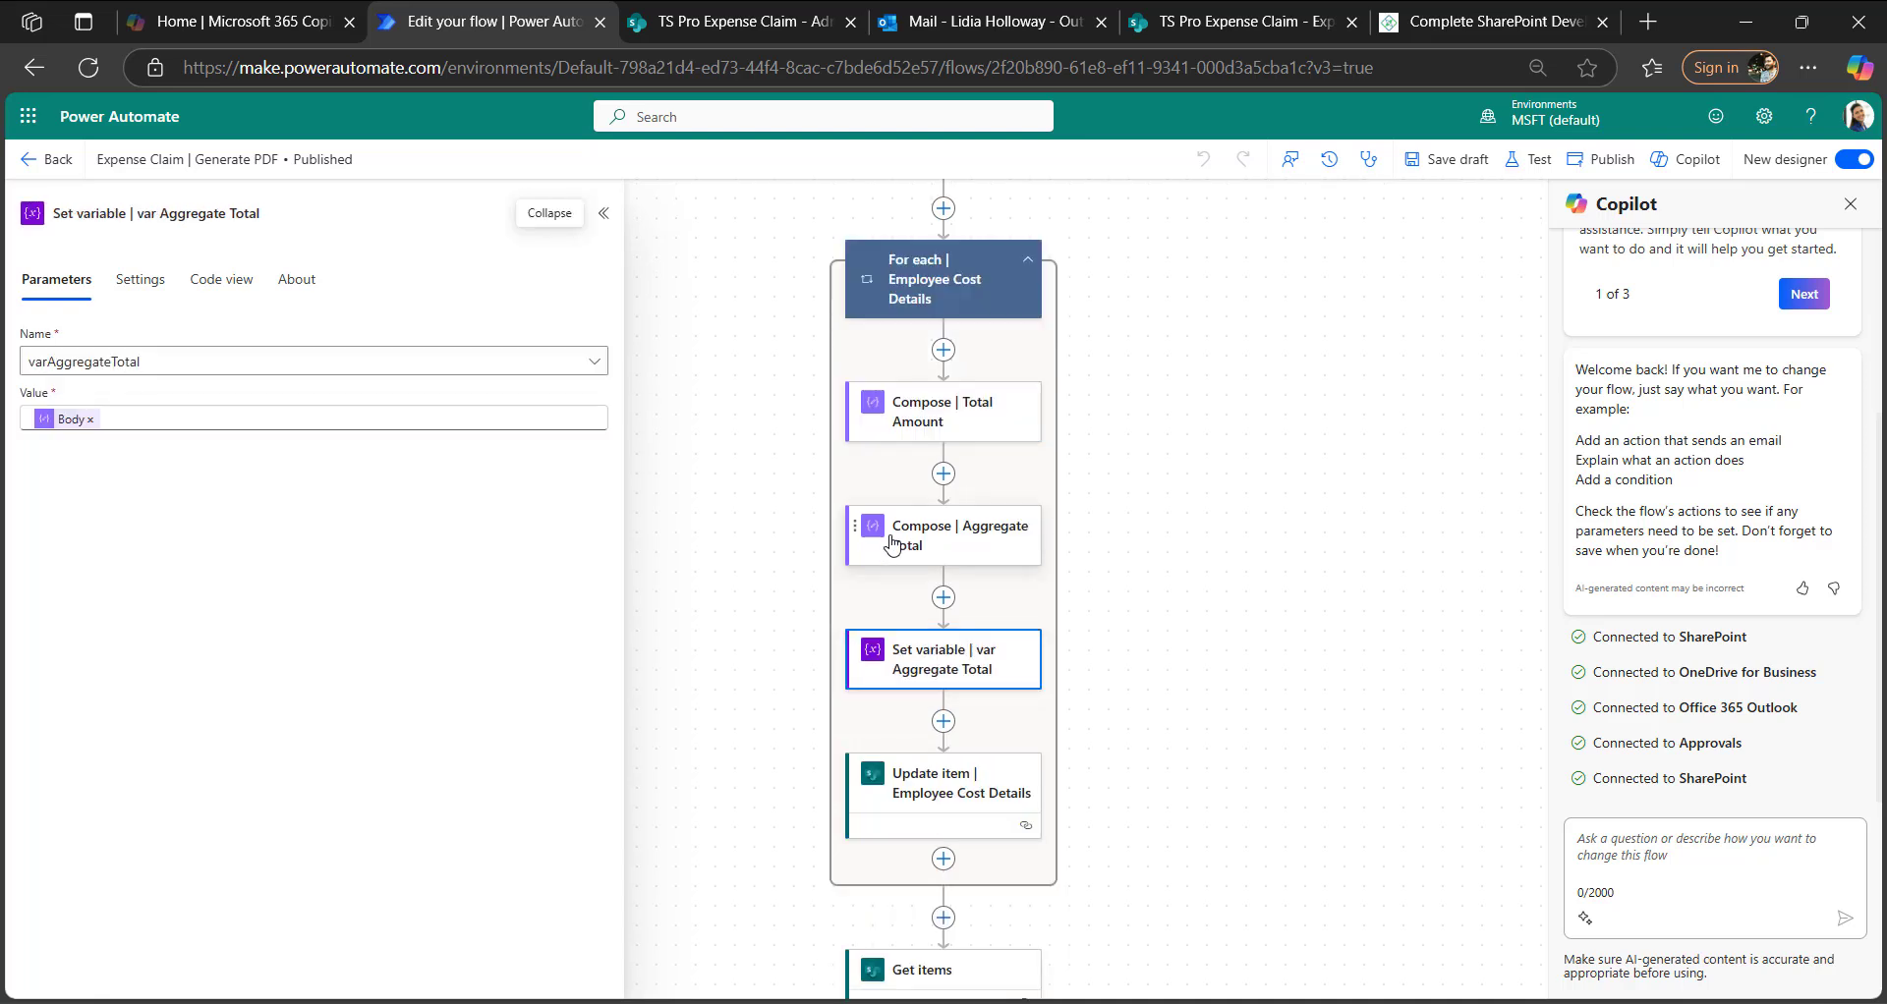
click(69, 360)
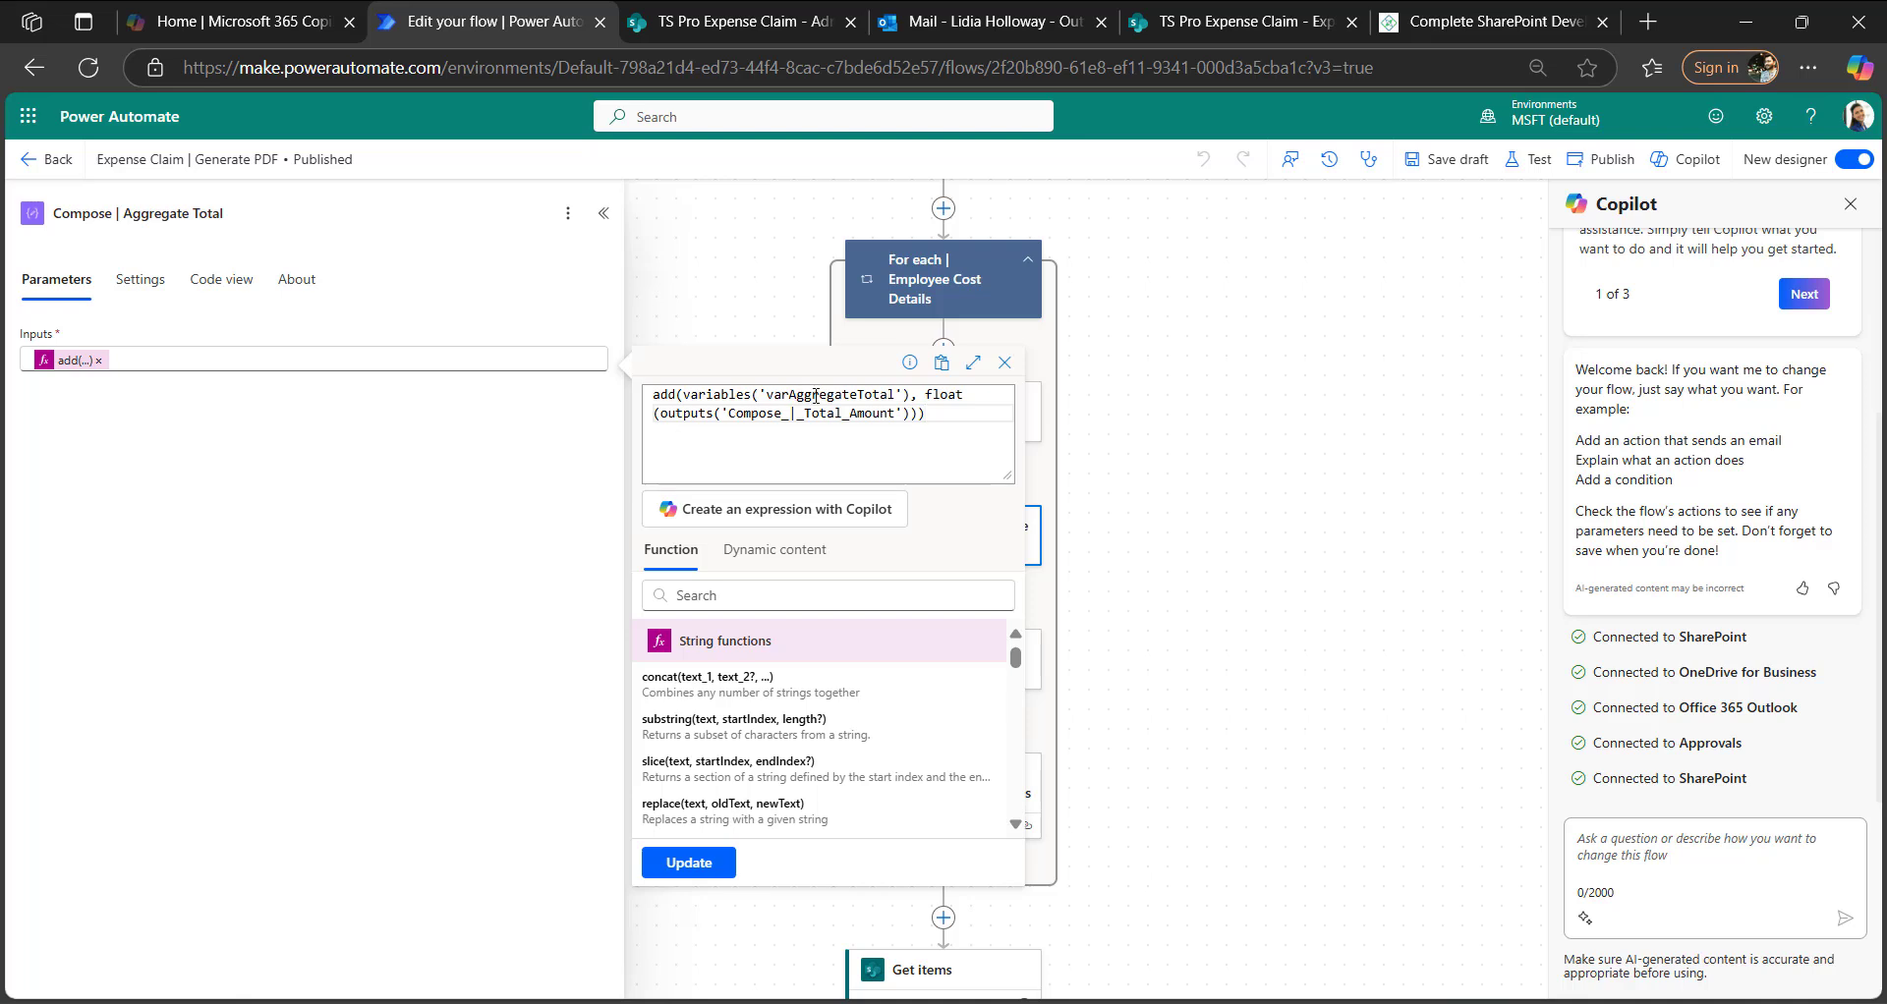
click(715, 864)
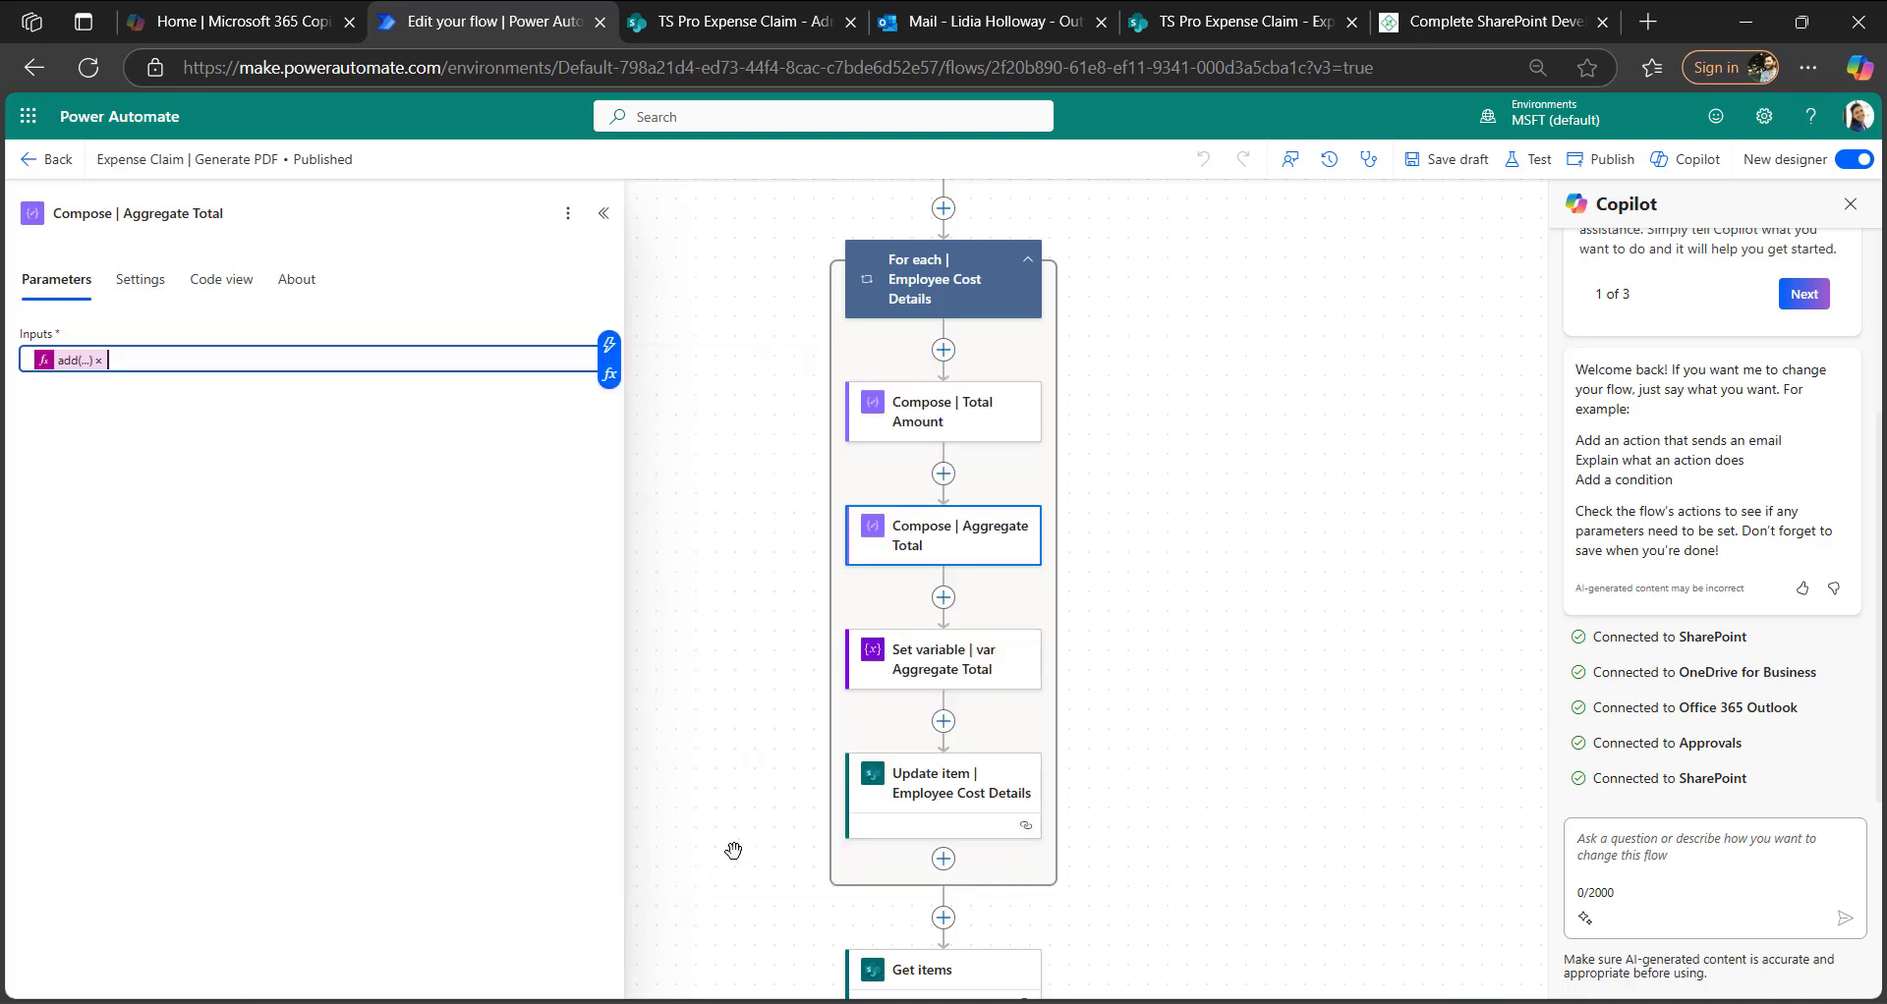
click(923, 668)
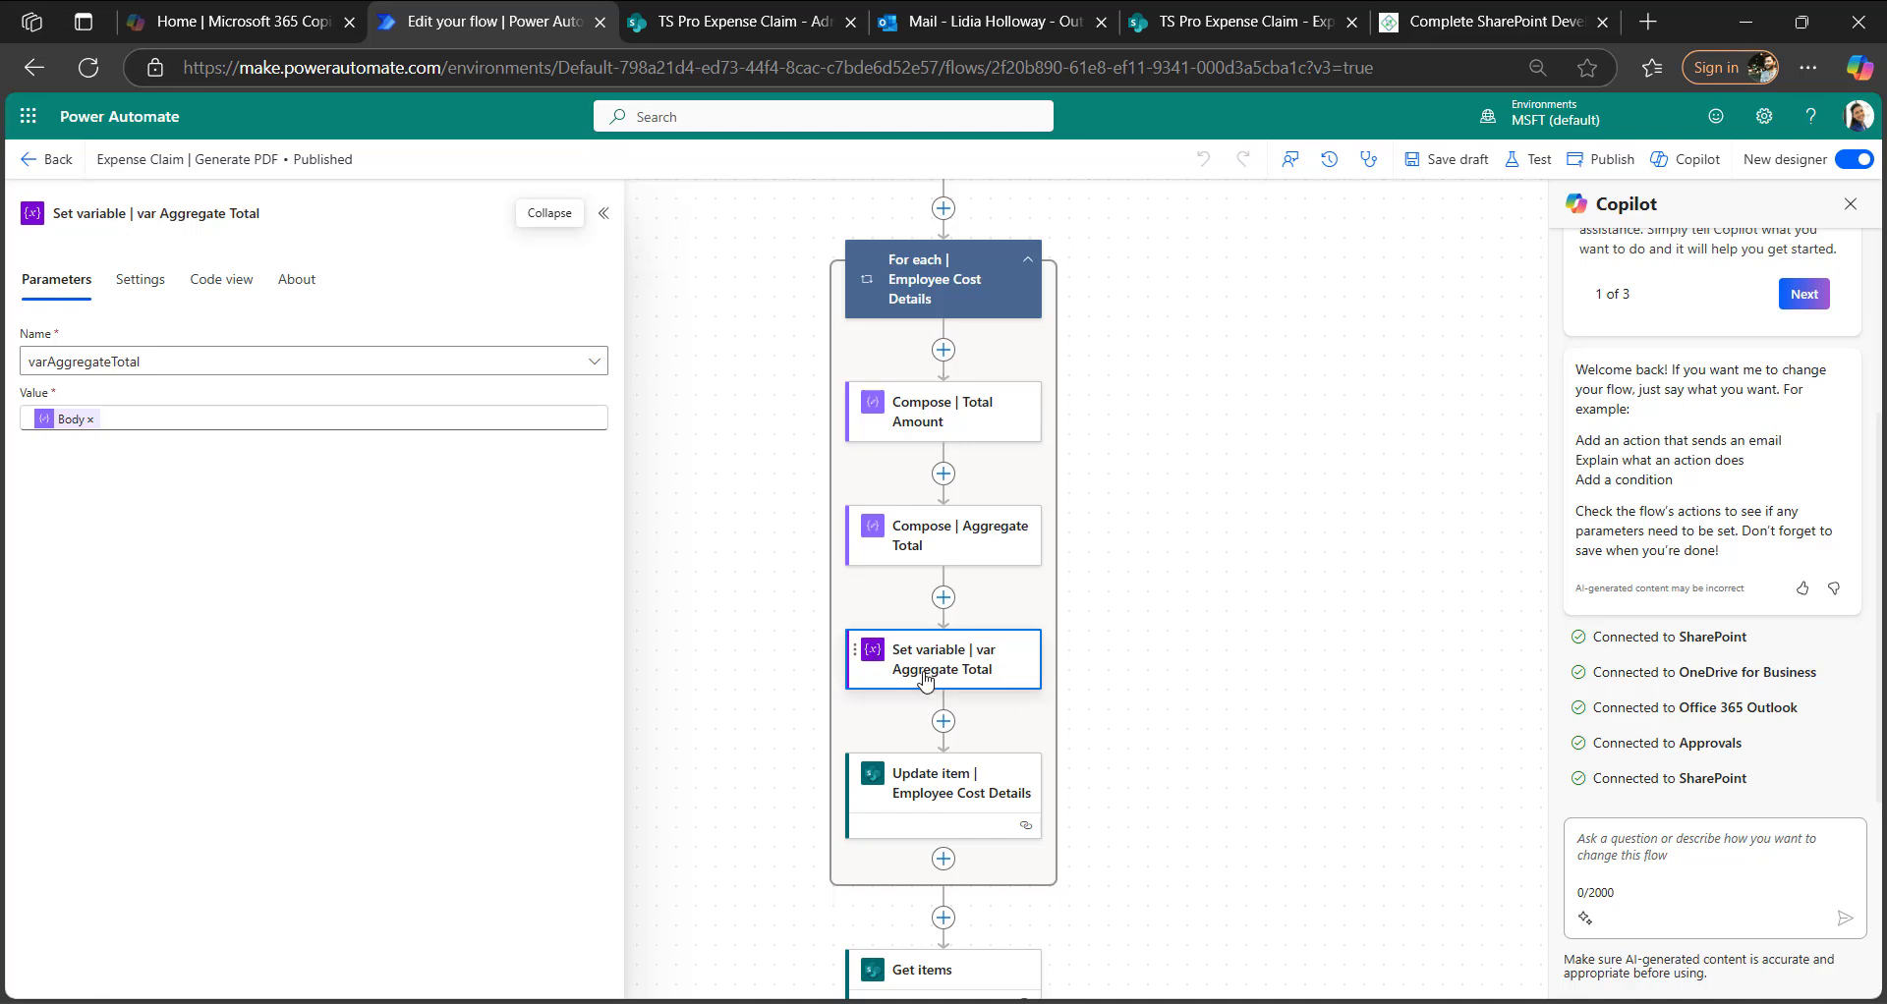
- Check the Title, Total Amount and Aggregate Total mappings in Update item | Employee Cost Details against the SharePoint list
click(963, 813)
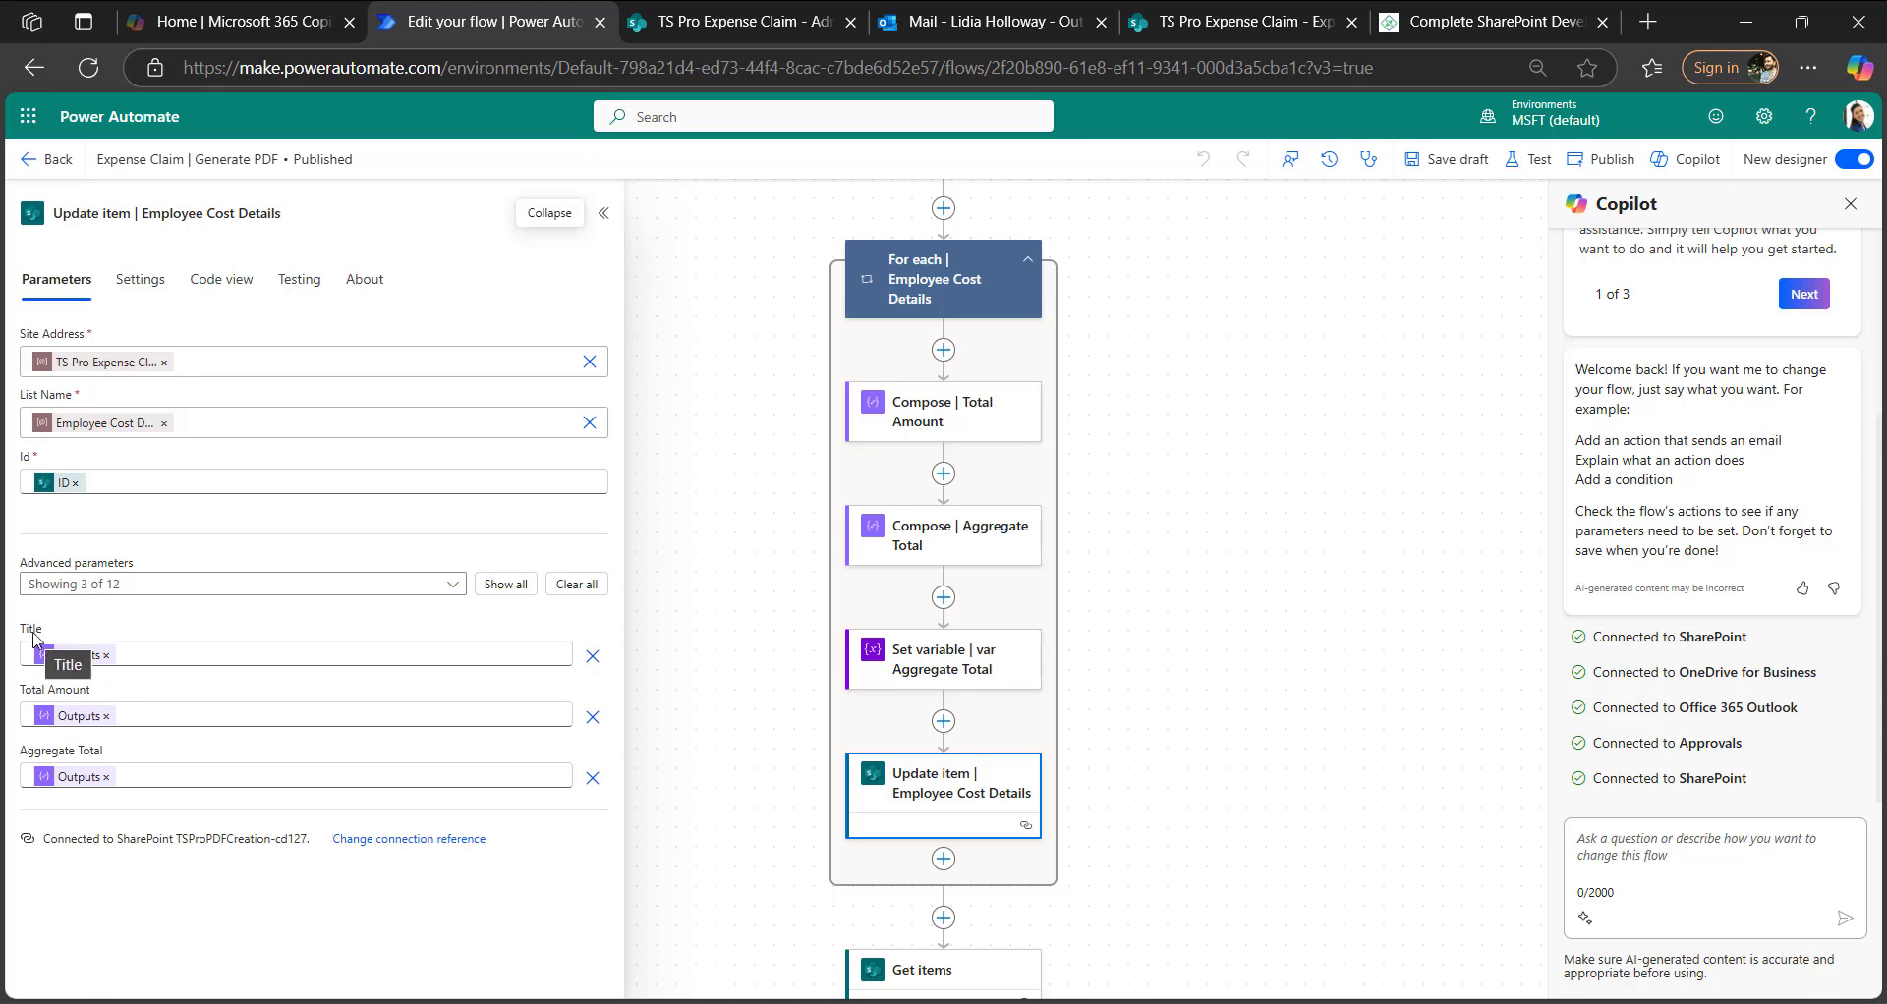
key(ctrl+Tab)
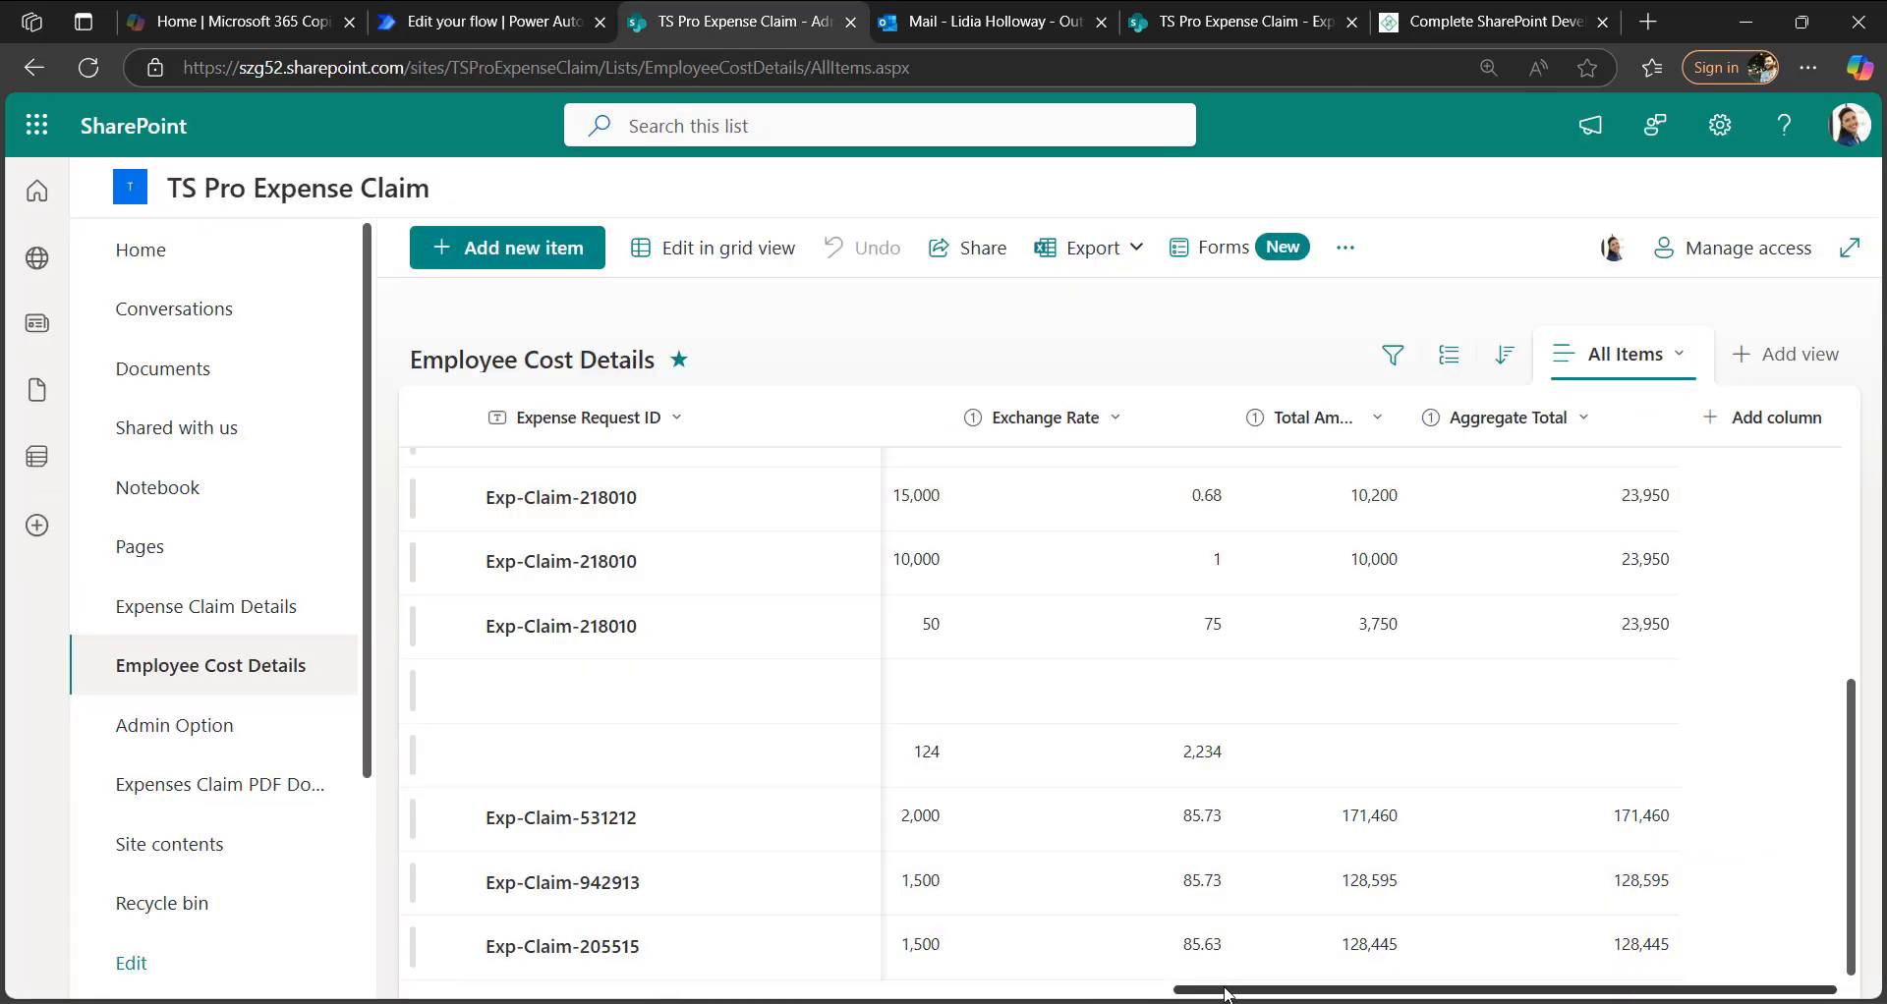
drag(1227, 994, 365, 971)
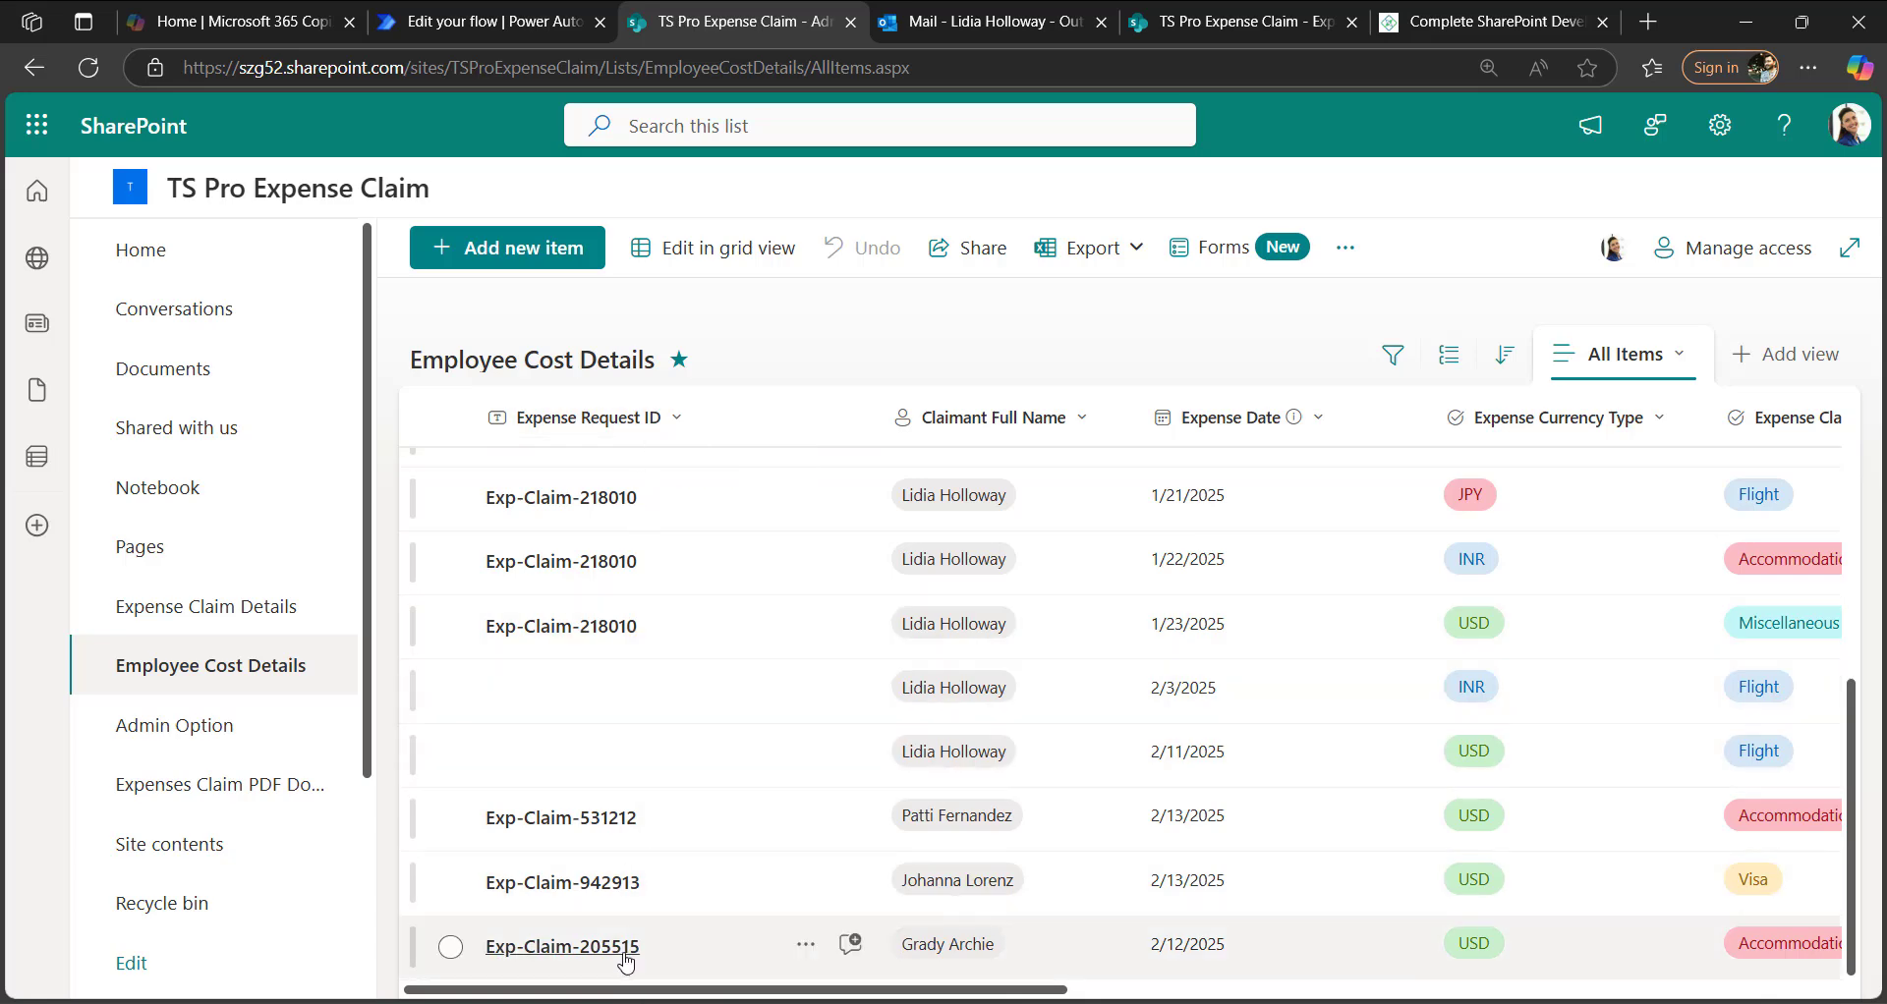
click(506, 18)
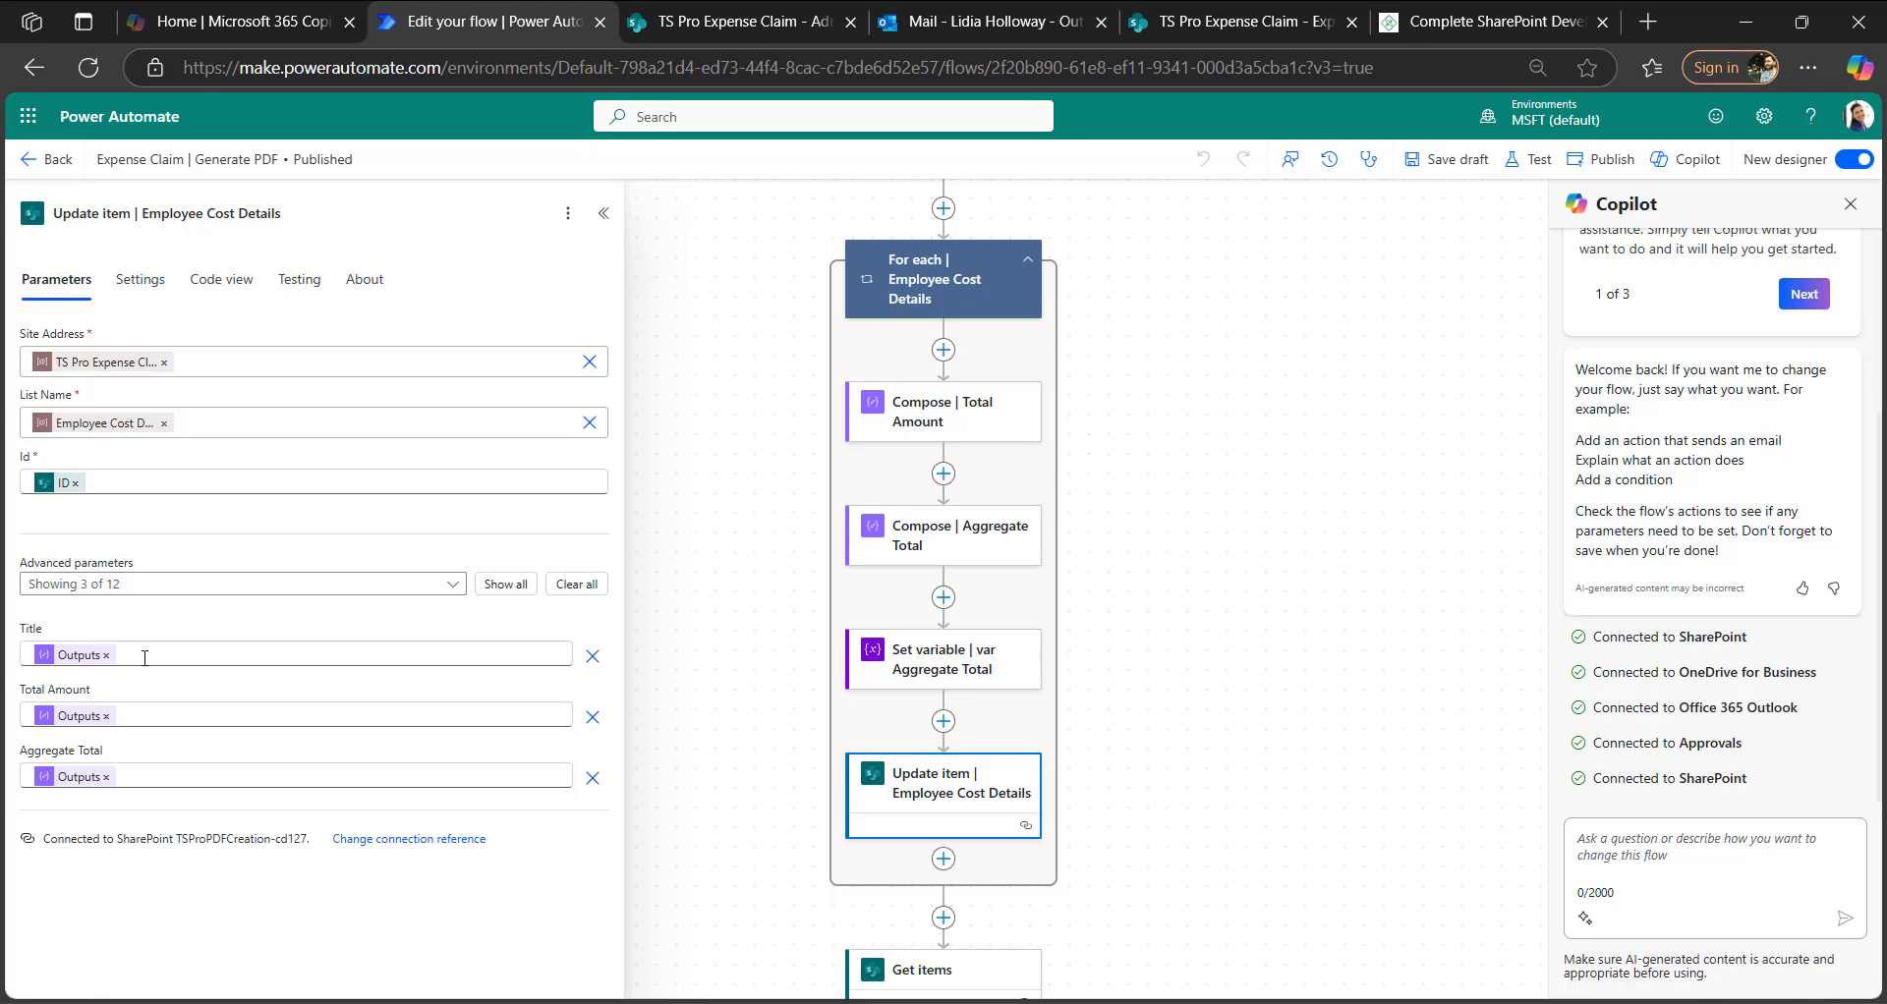
mouse_move(69, 664)
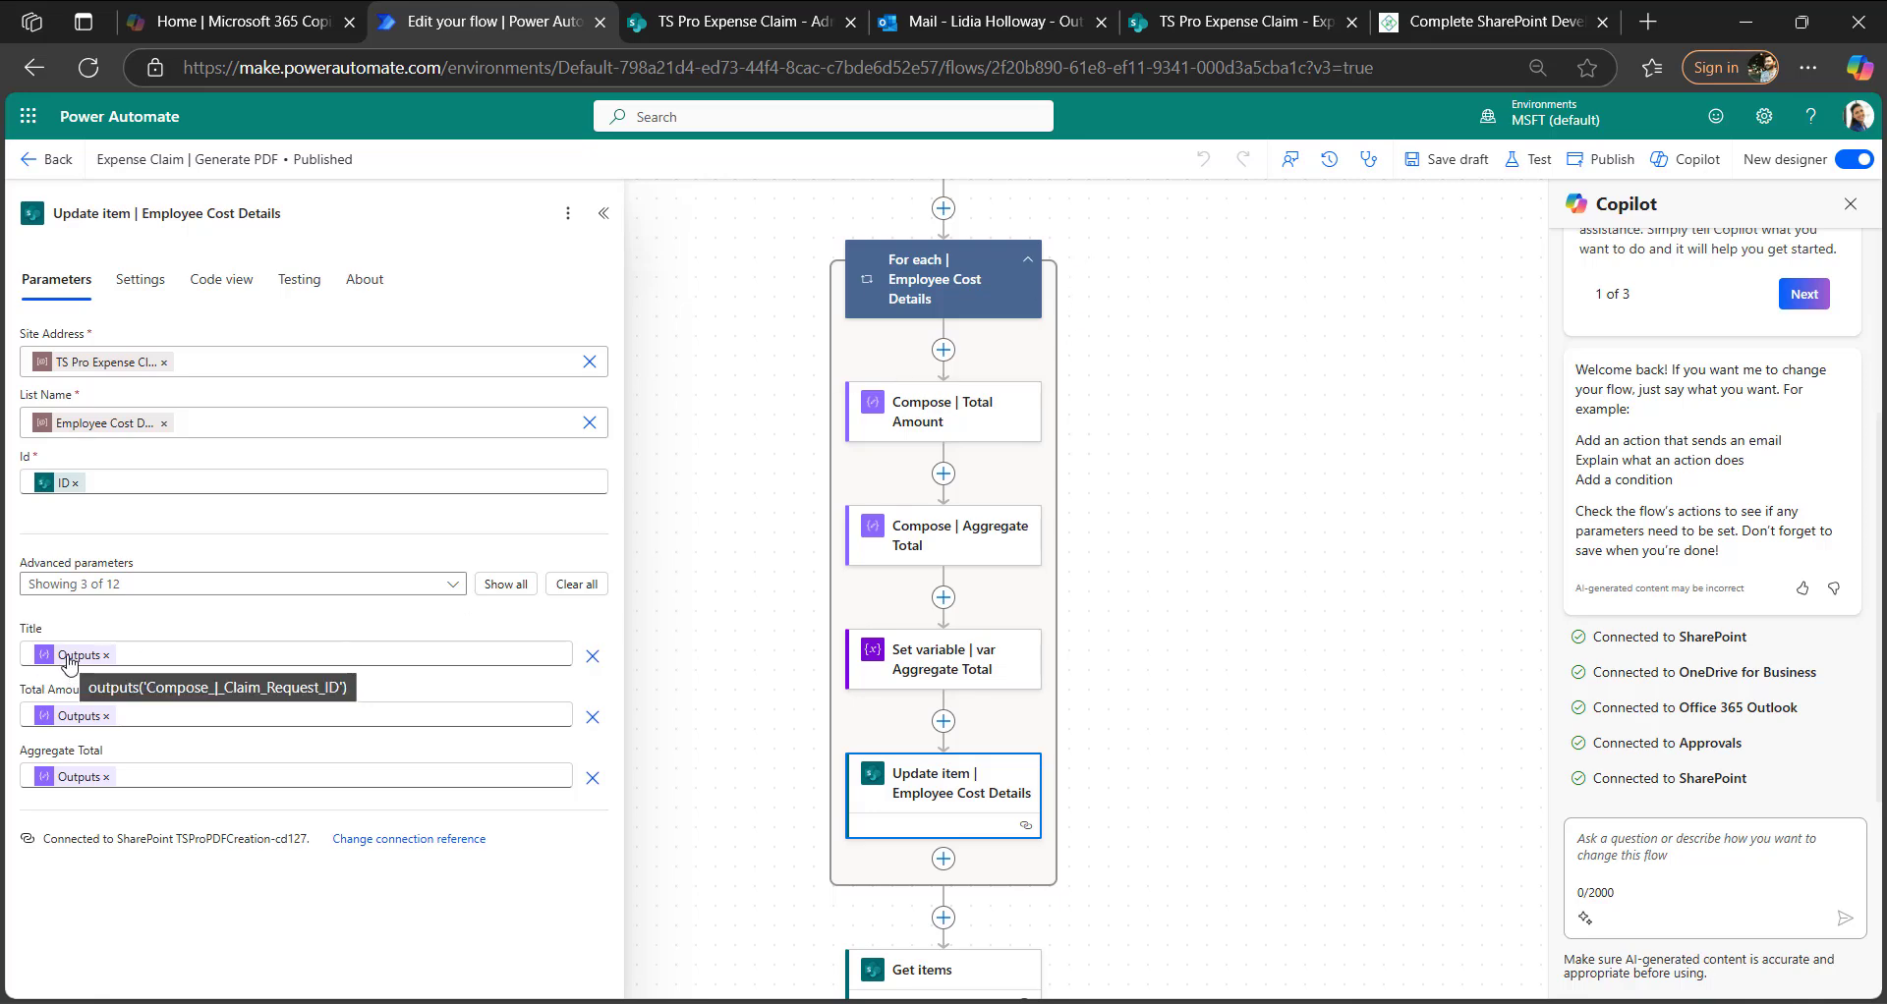
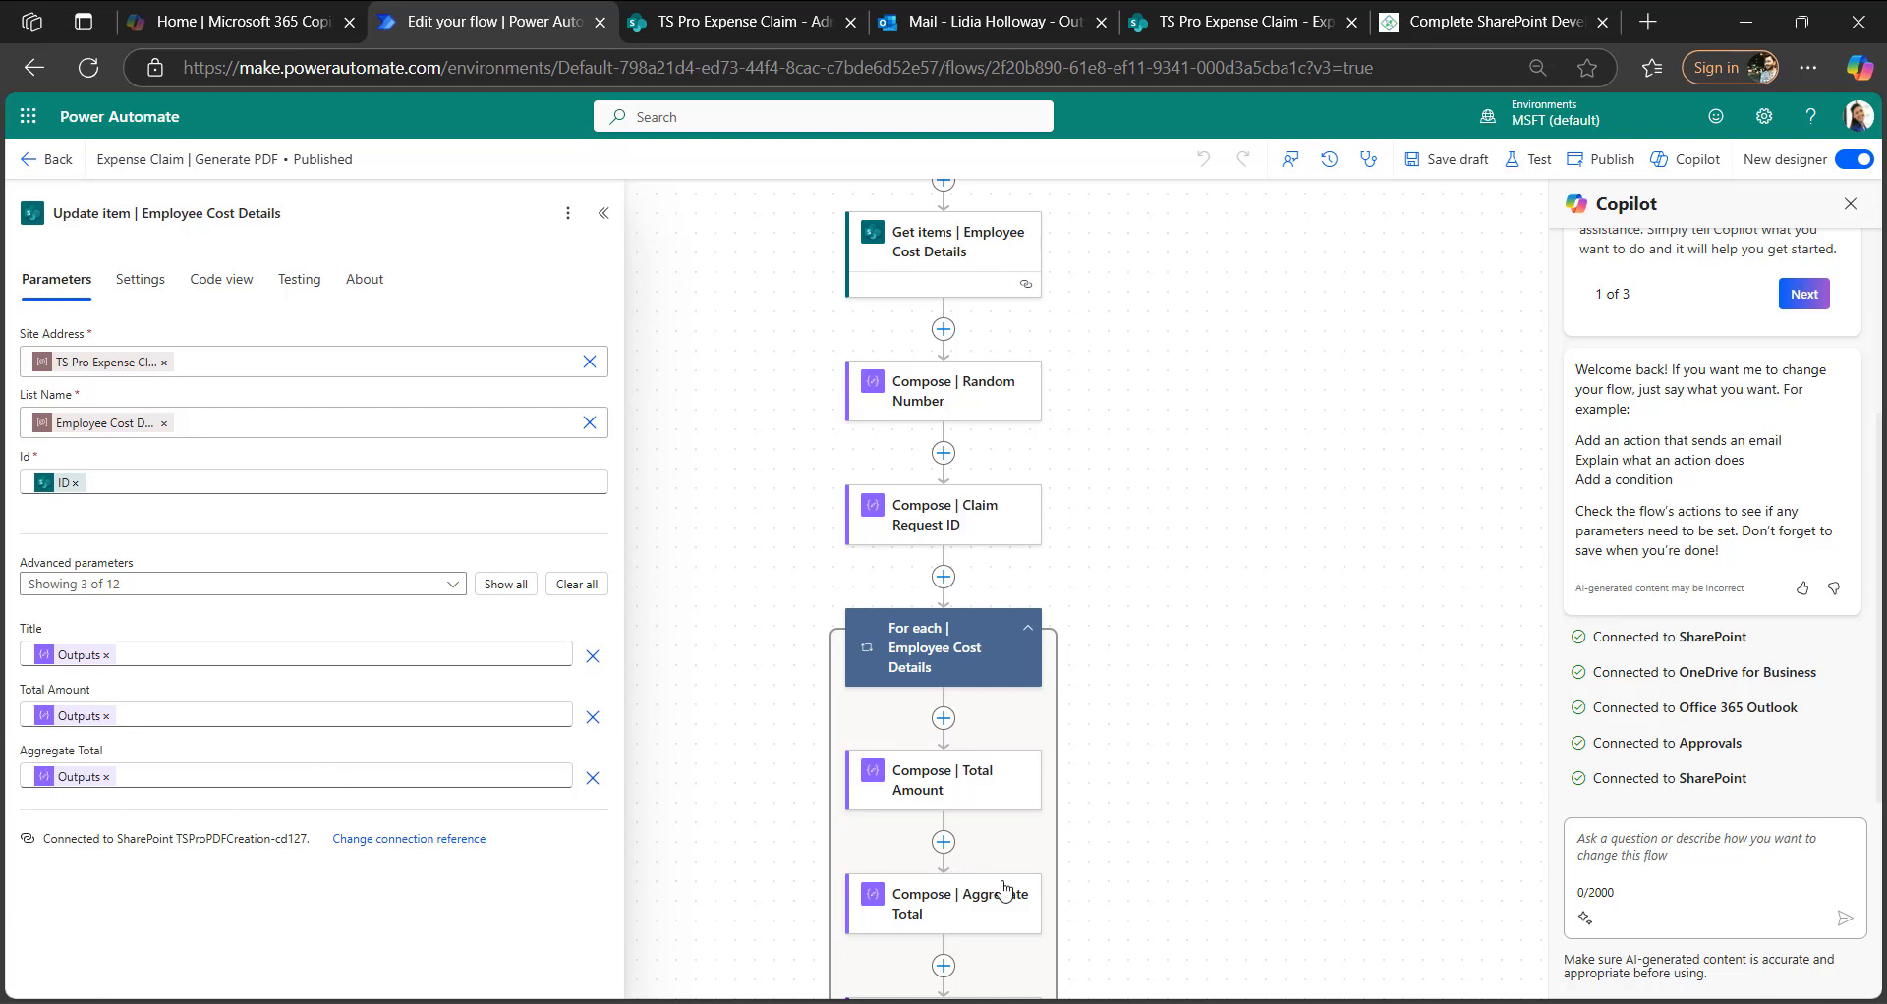
scroll(988, 882, down, 1)
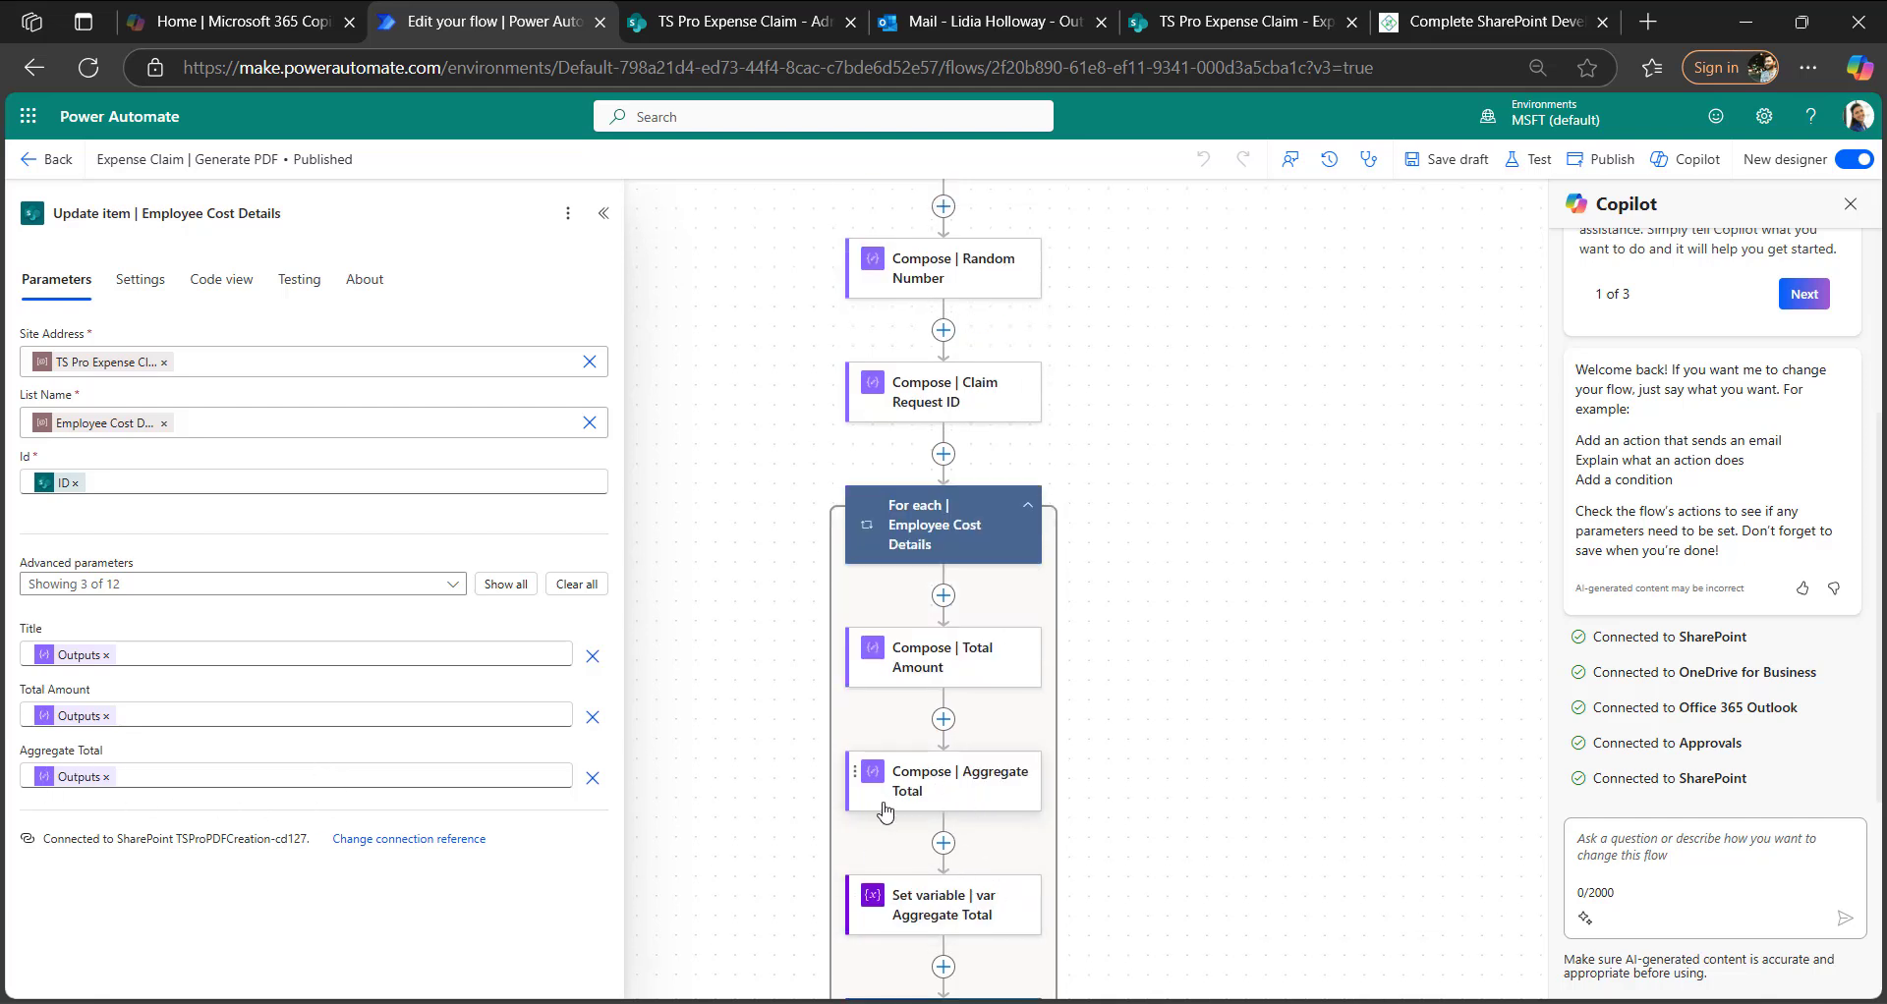
mouse_move(92, 786)
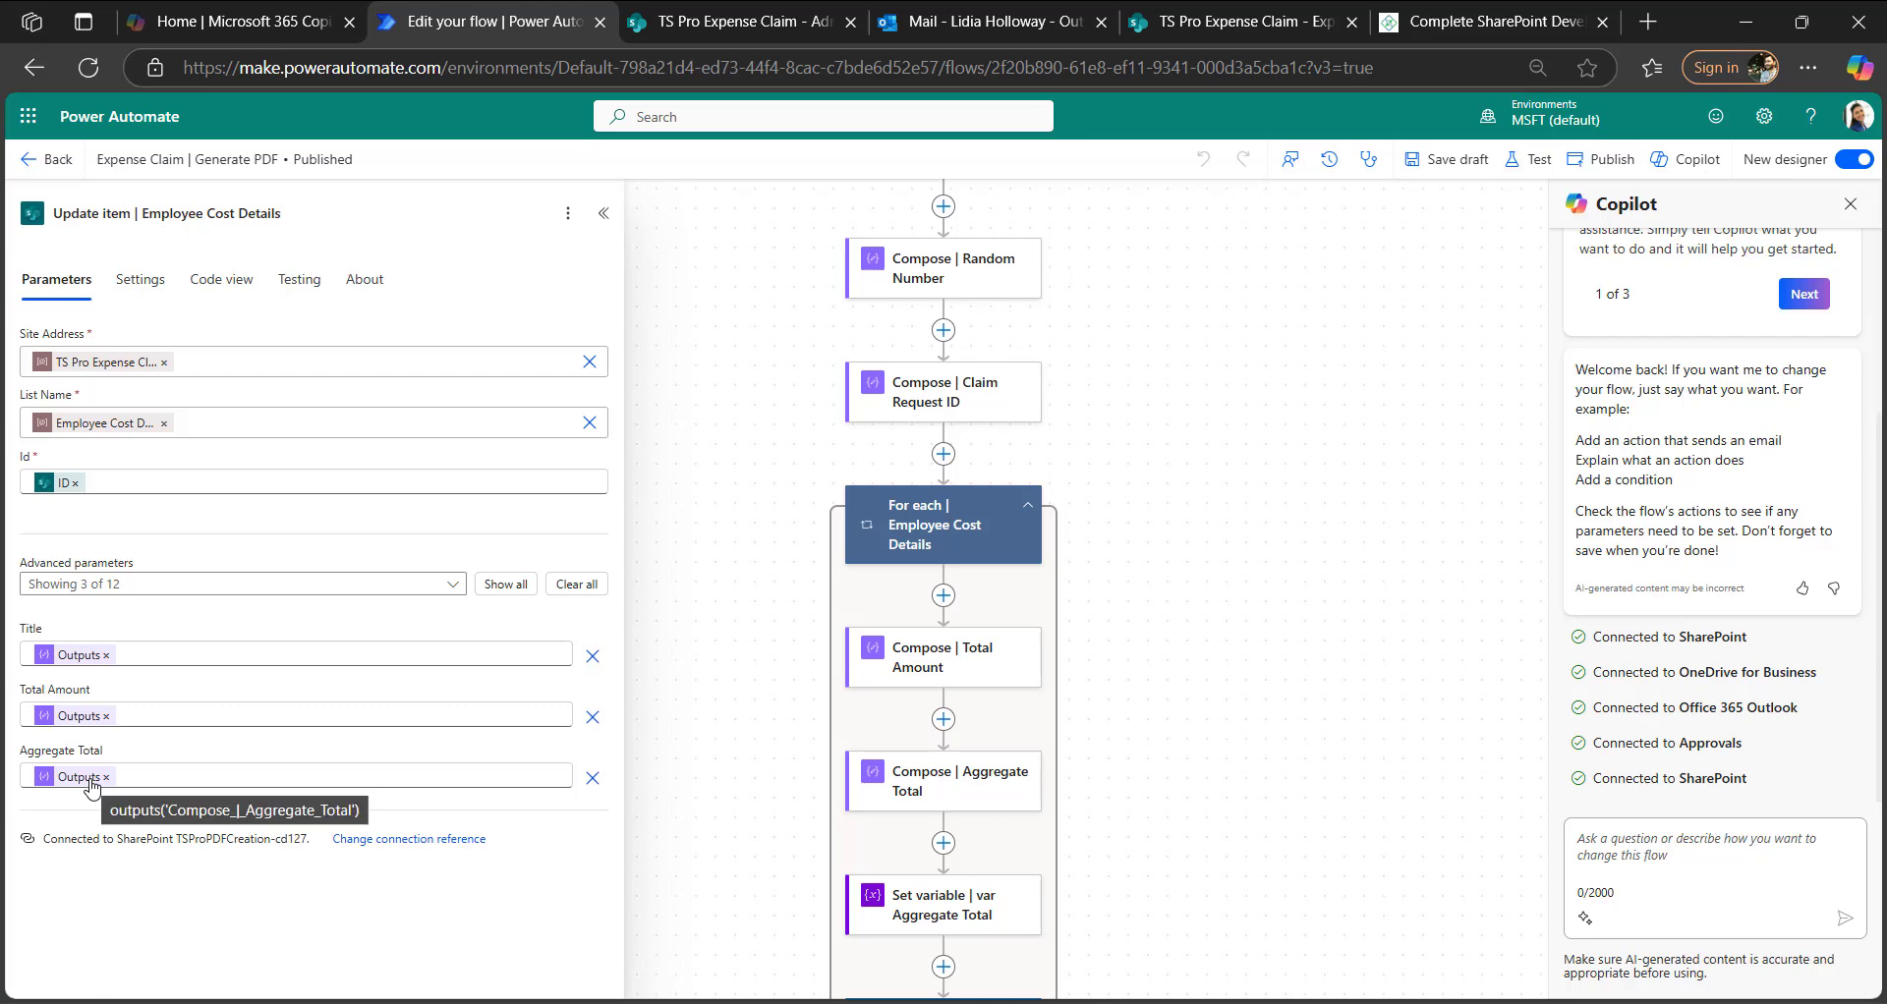
- Review the filter query of the Get items action below the loop and check it against the SharePoint list
scroll(1086, 585, down, 5)
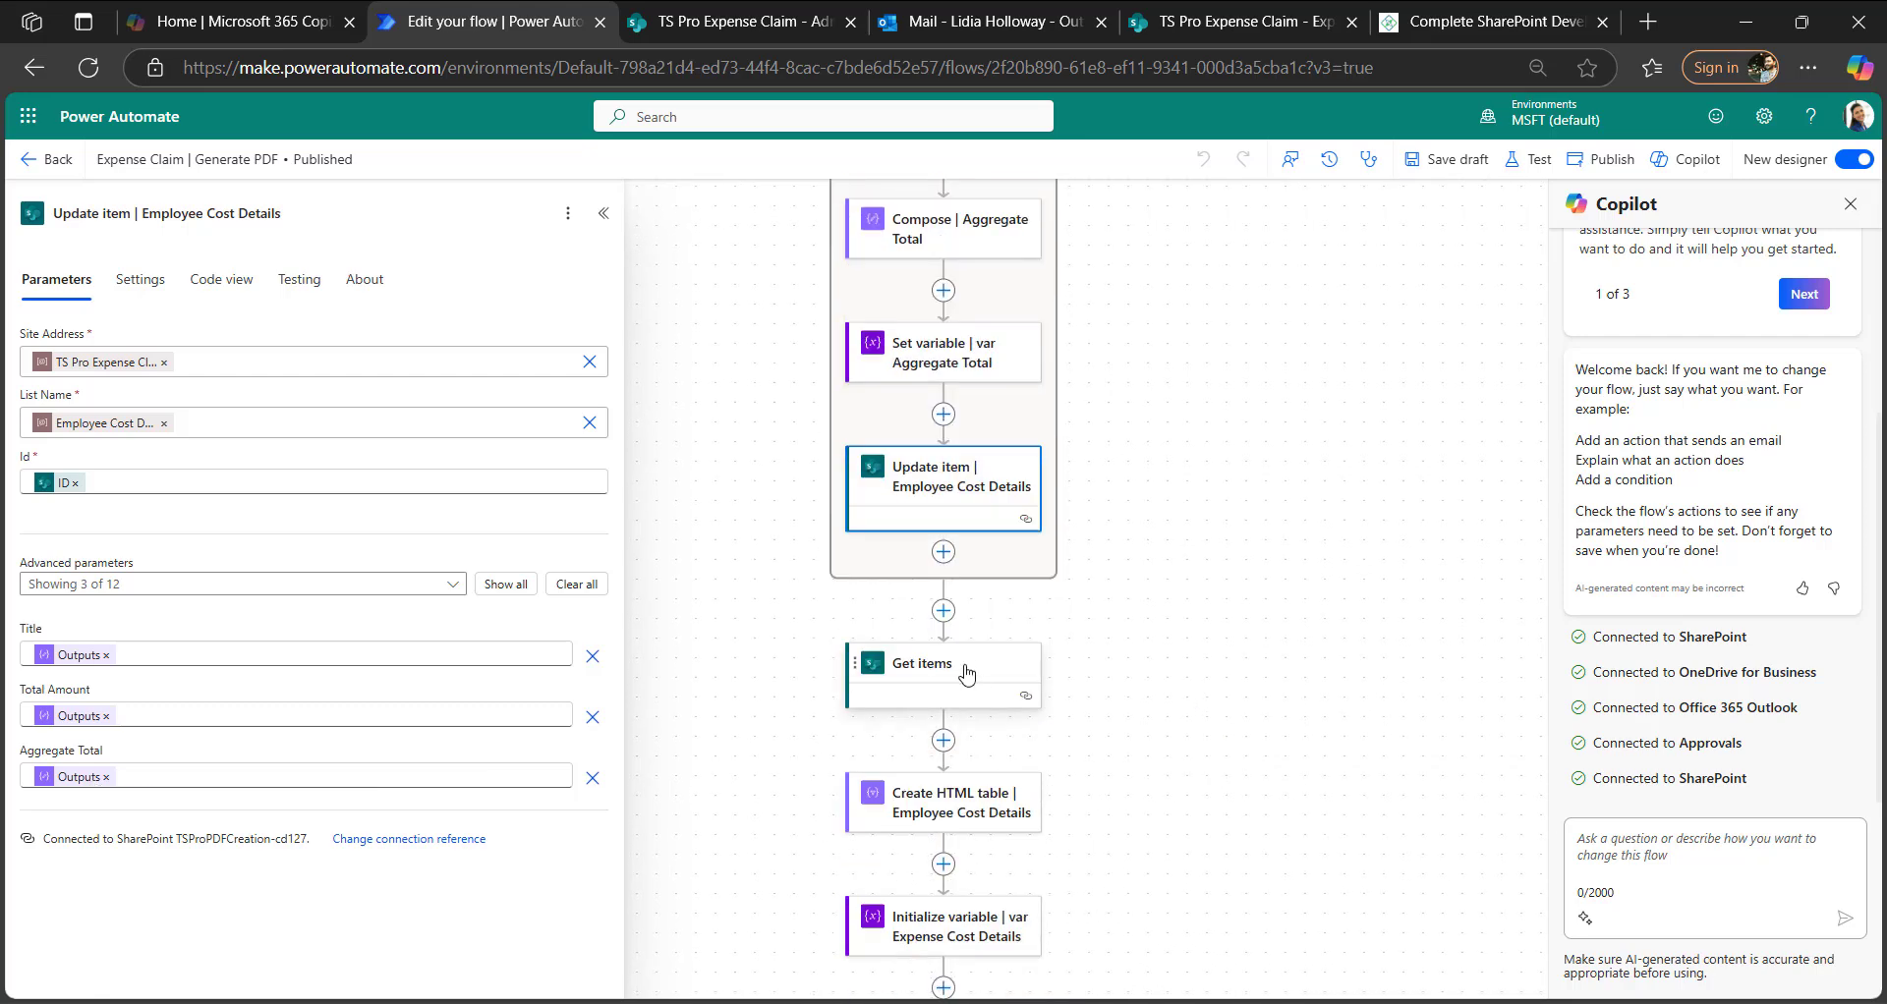
click(934, 688)
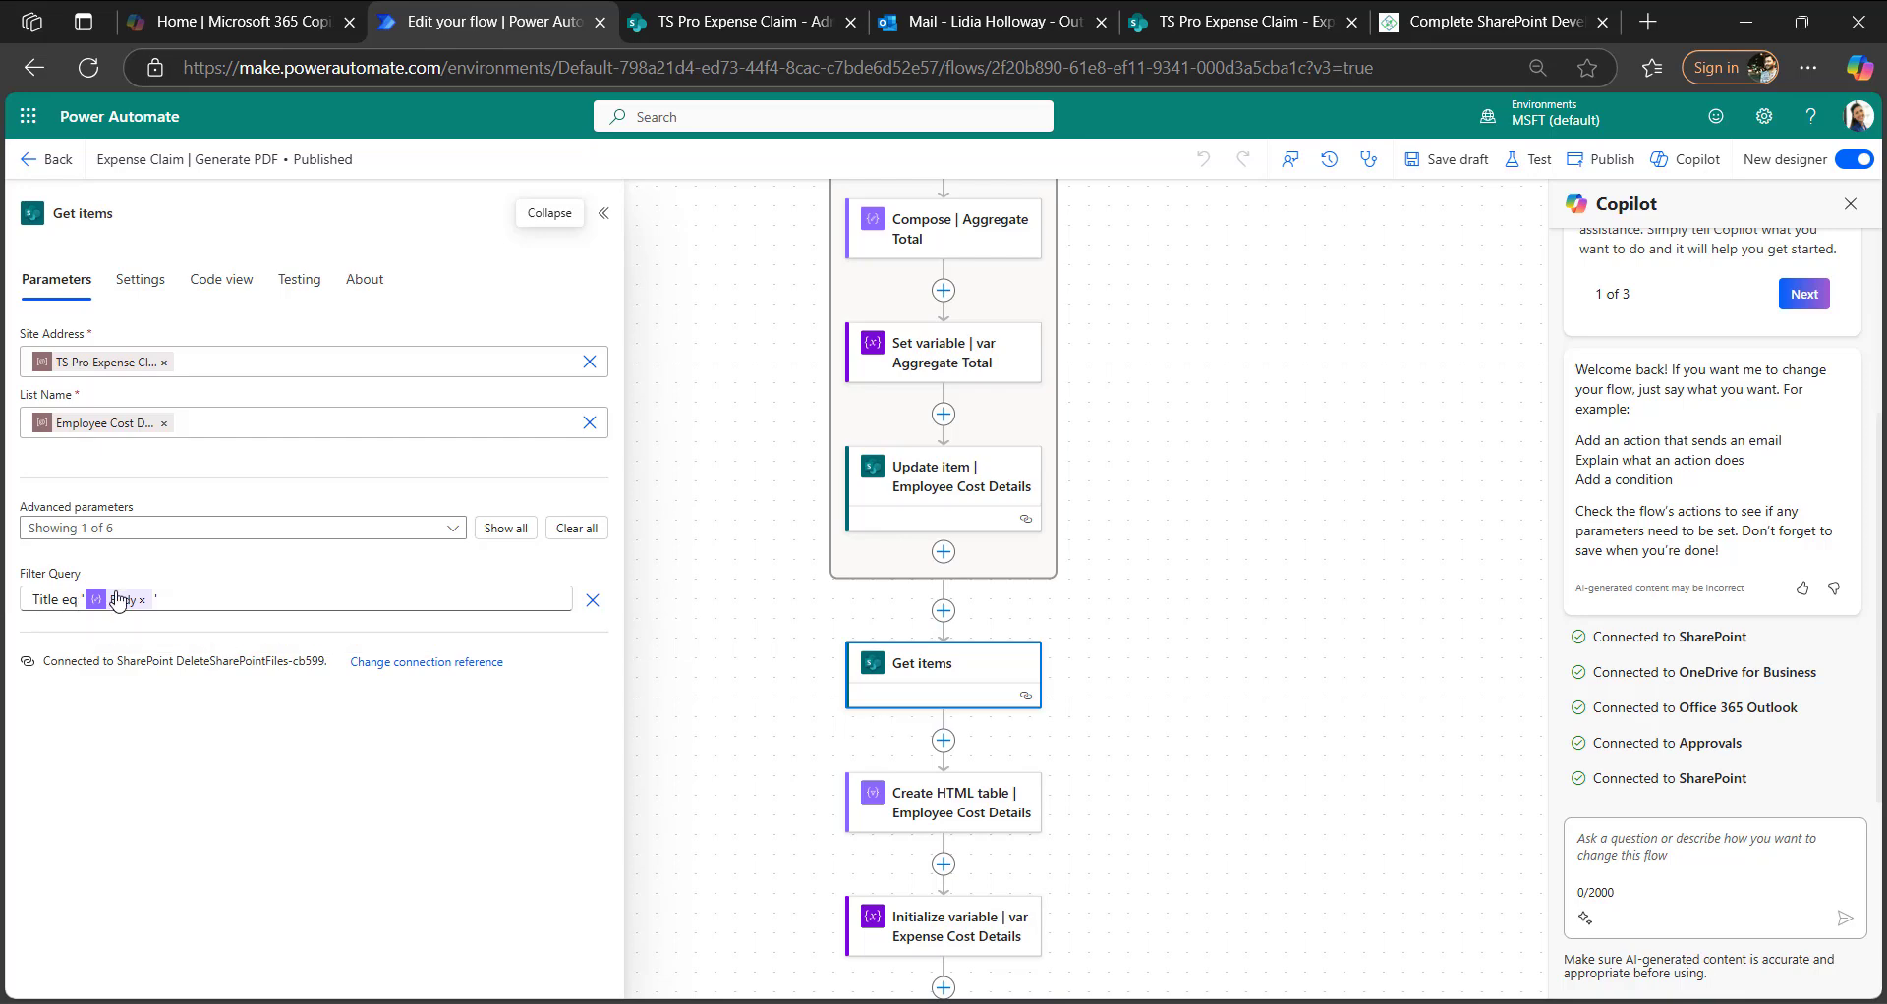
key(ctrl+Tab)
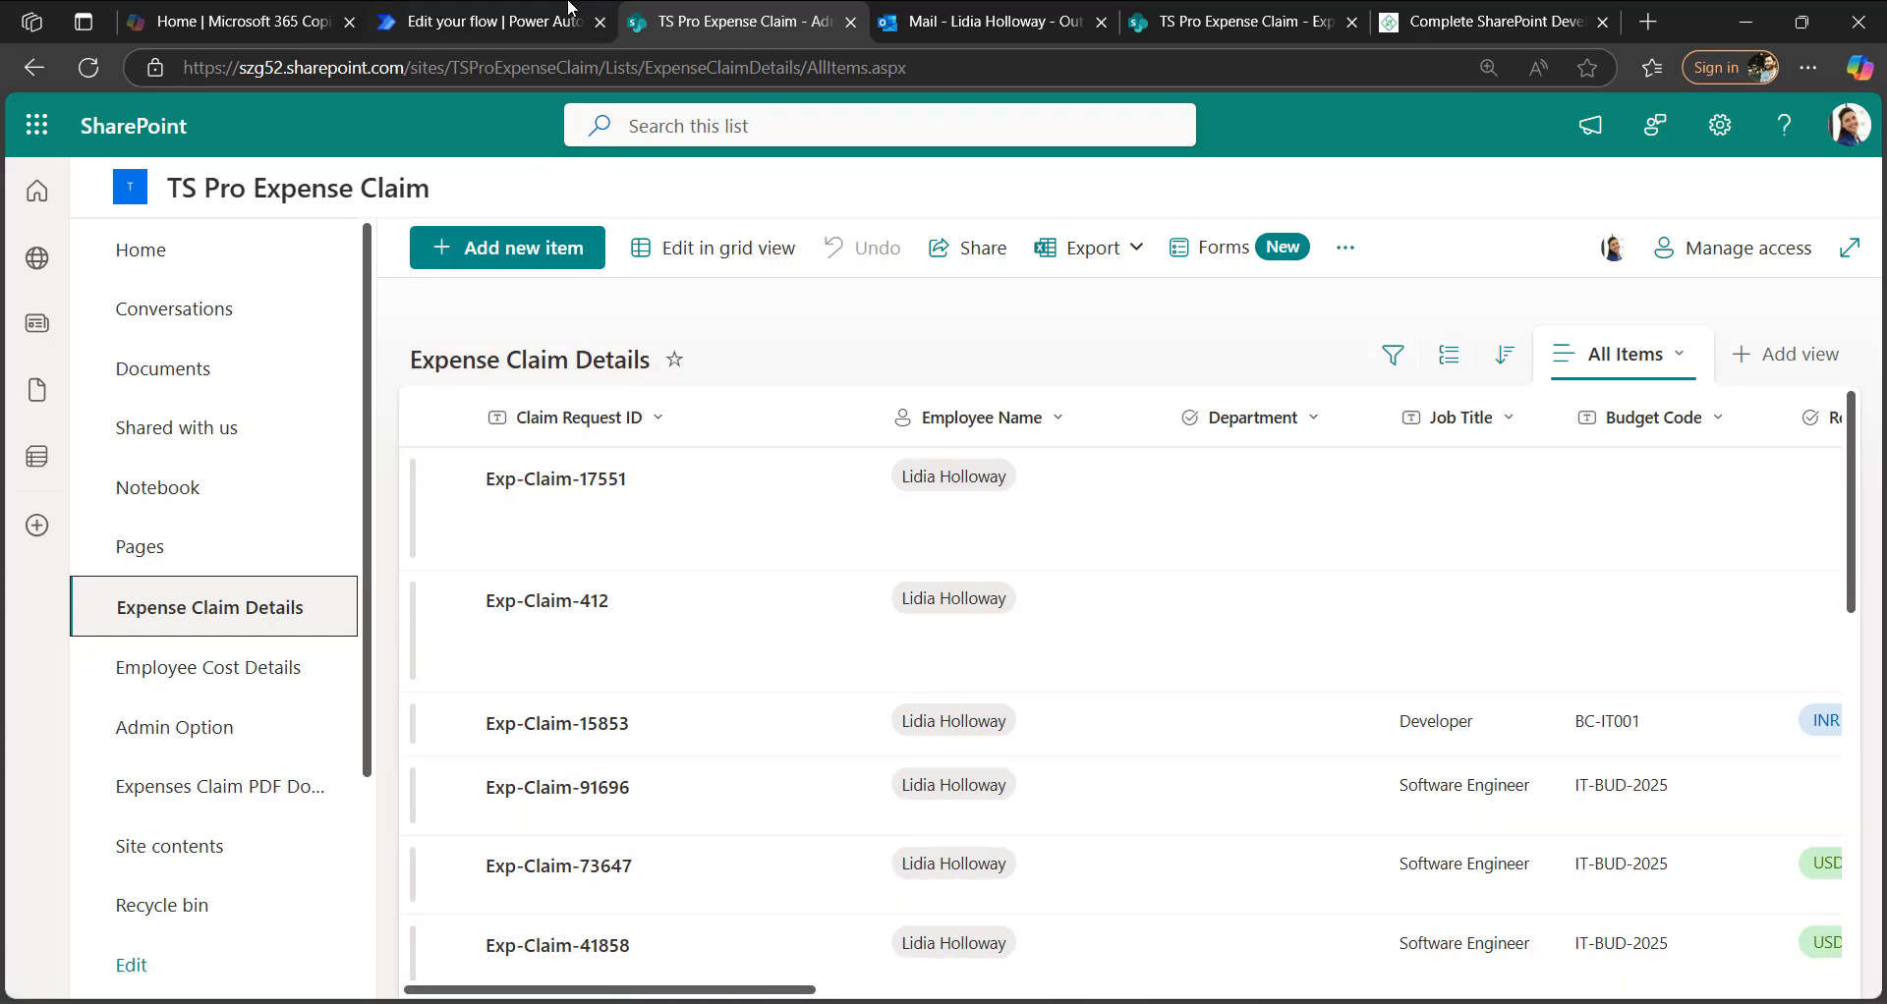
click(483, 25)
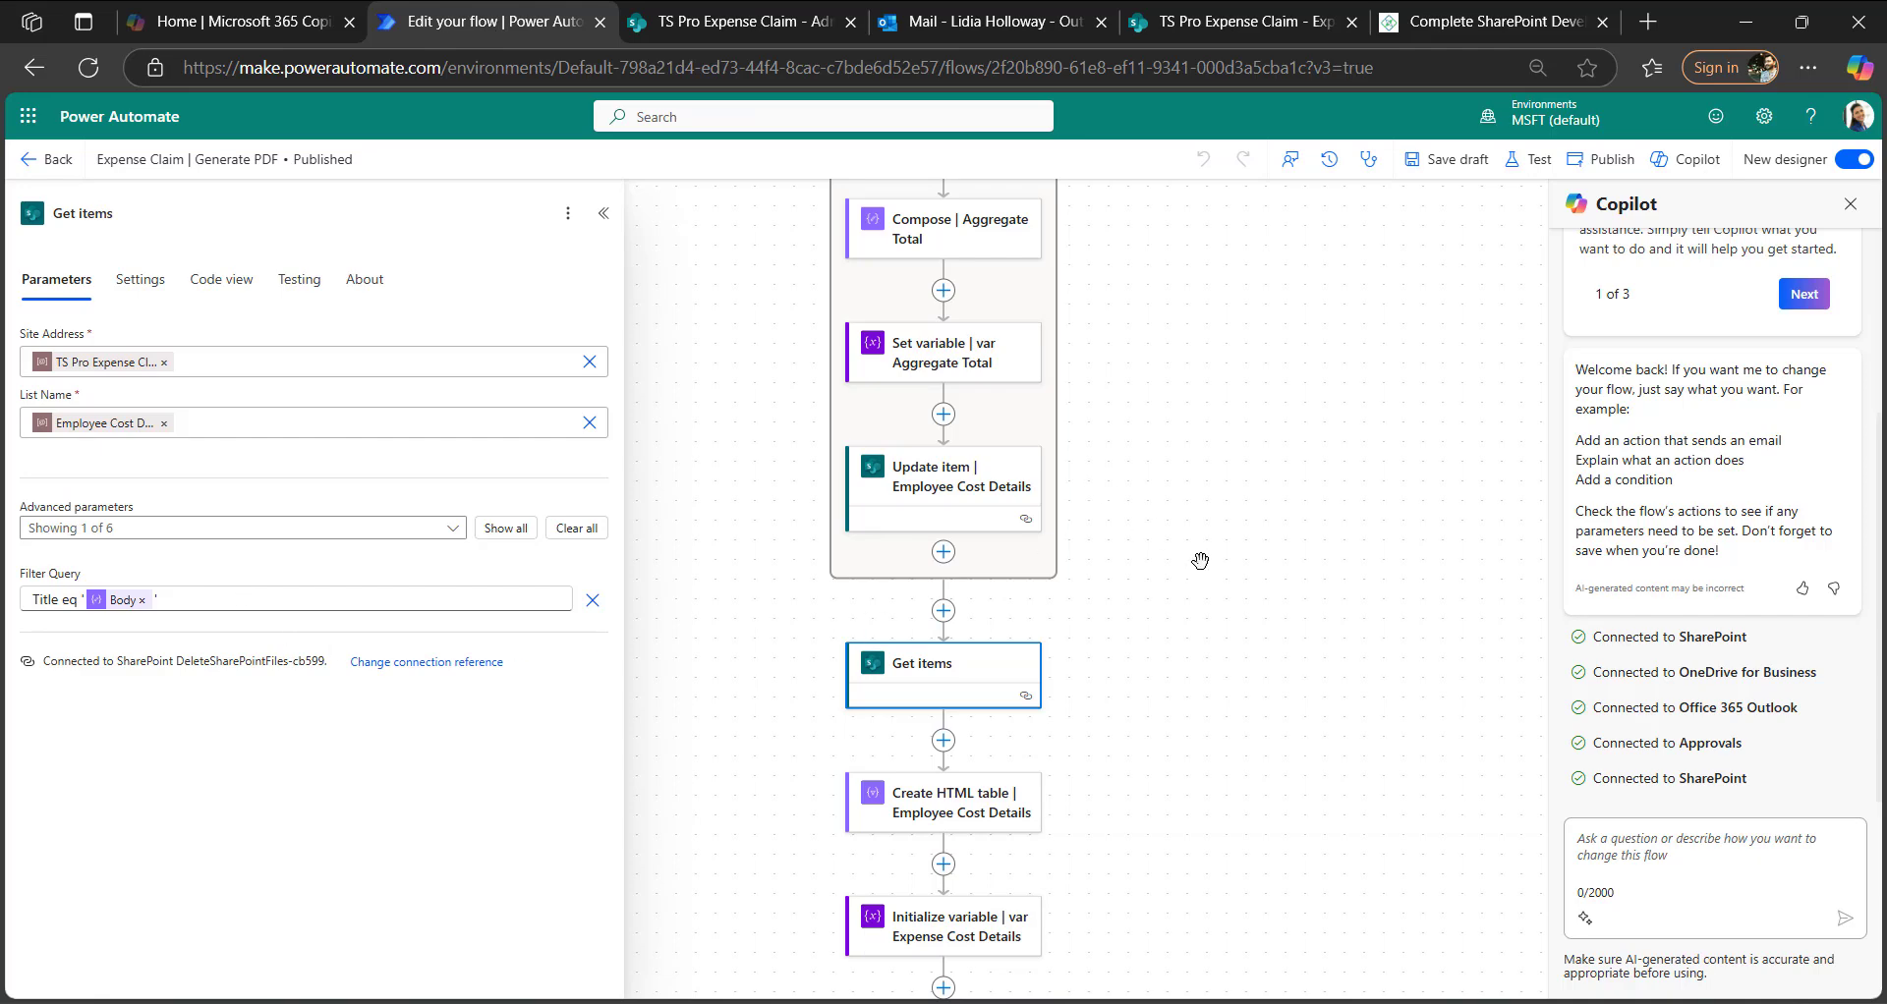
- Inspect the Employee Cost Details HTML table columns and the varExpenseCostTableHeader variable's initial and appended values
click(944, 801)
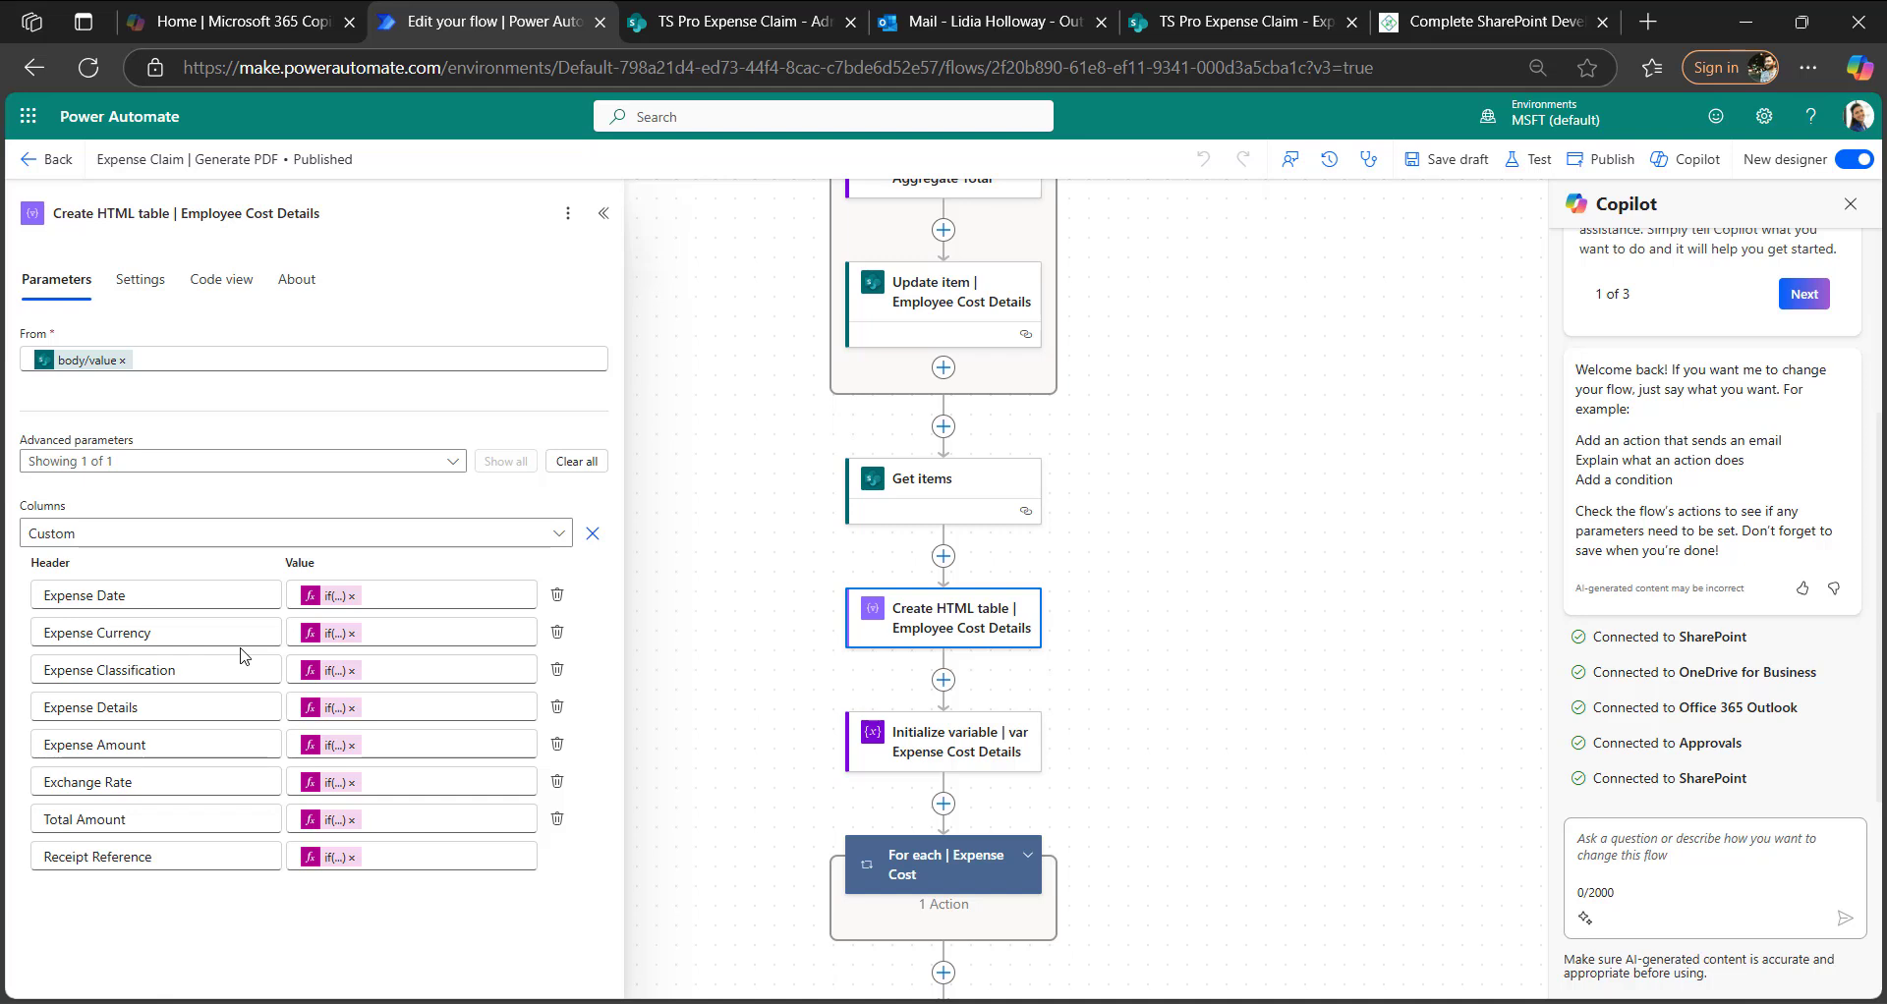
click(962, 755)
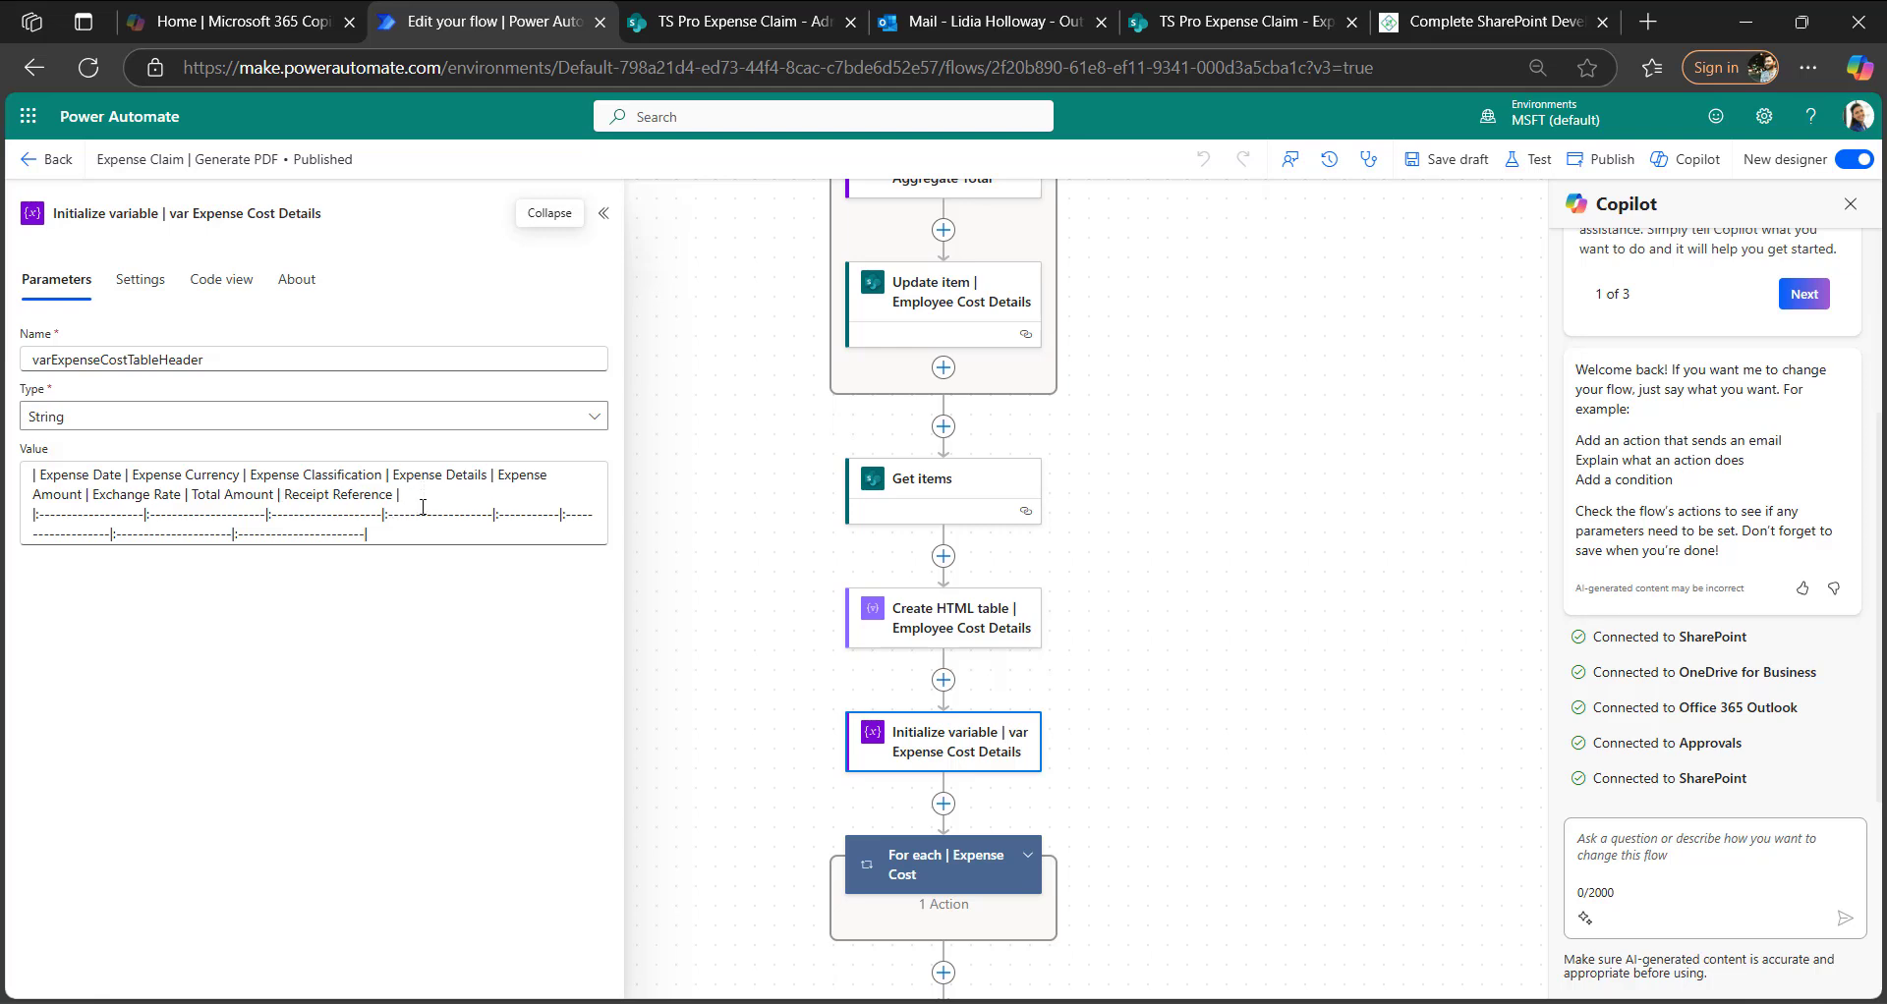
click(1030, 861)
click(983, 579)
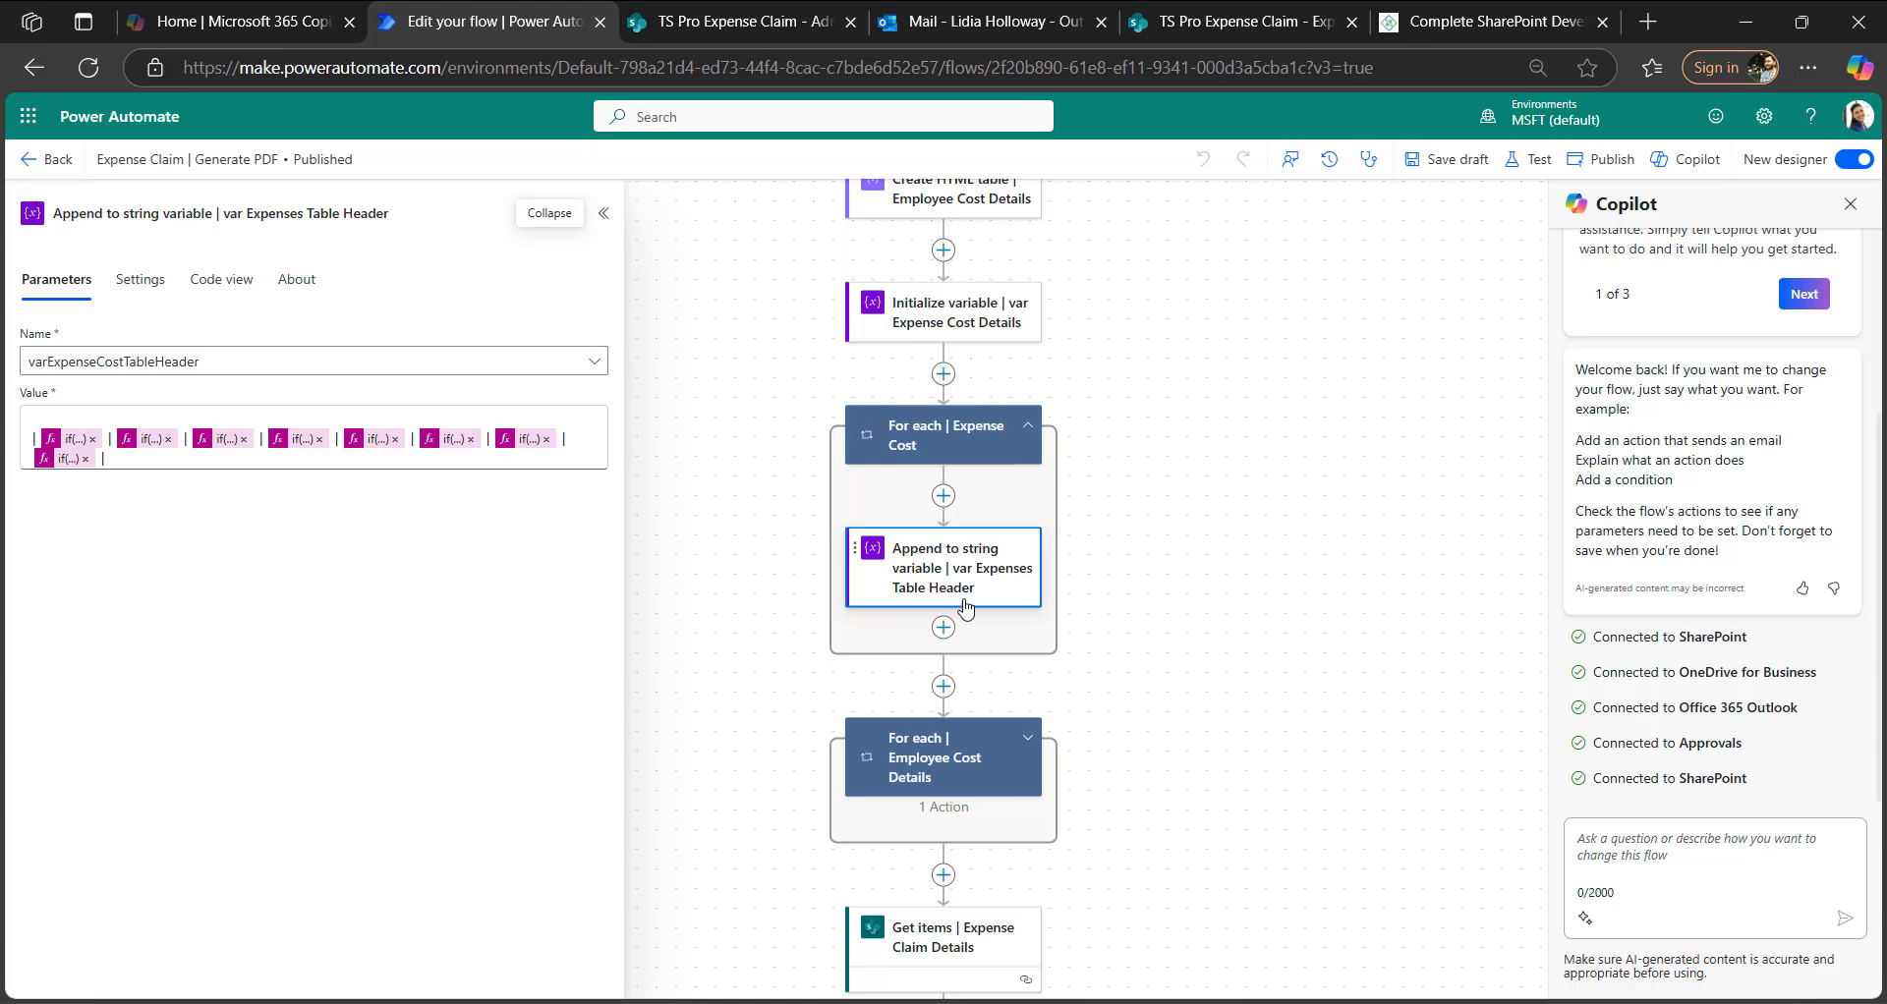
scroll(963, 589, down, 1)
click(914, 656)
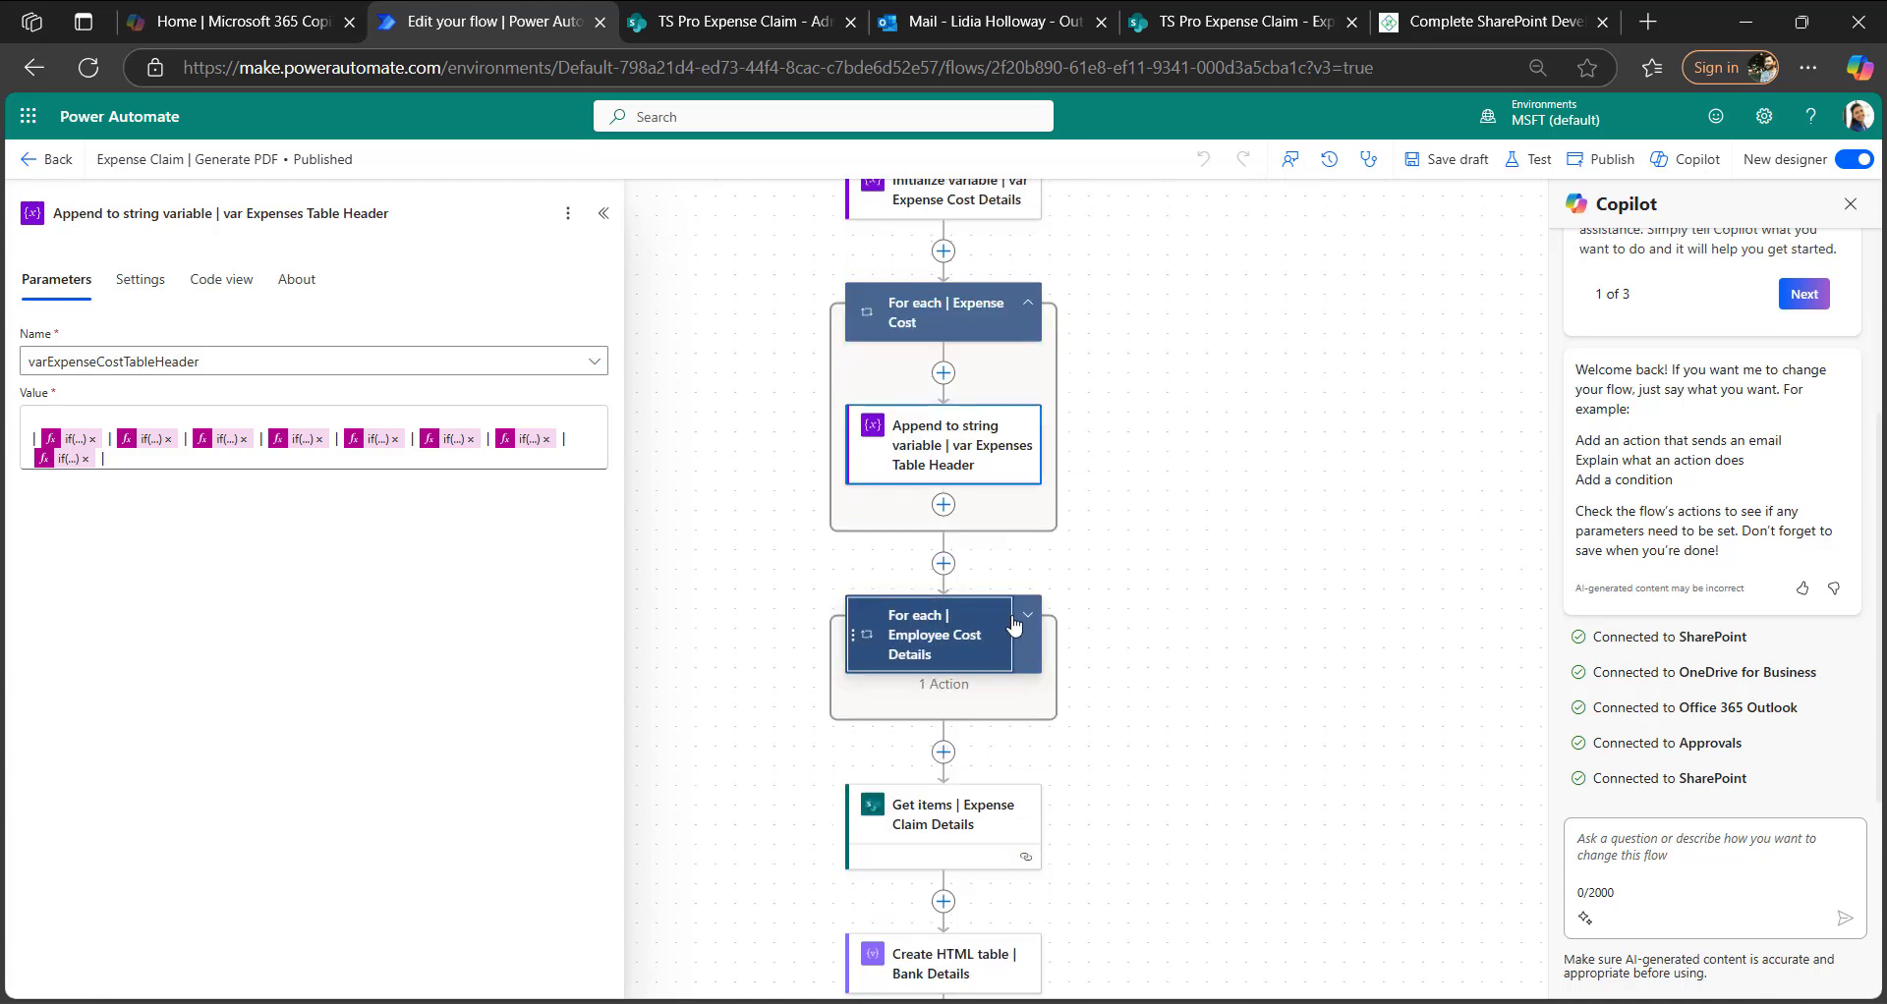
- Examine the table styling in Compose | CSS and the CompanyLogo request URI in Send an HTTP request to SharePoint
scroll(914, 659, down, 6)
click(923, 637)
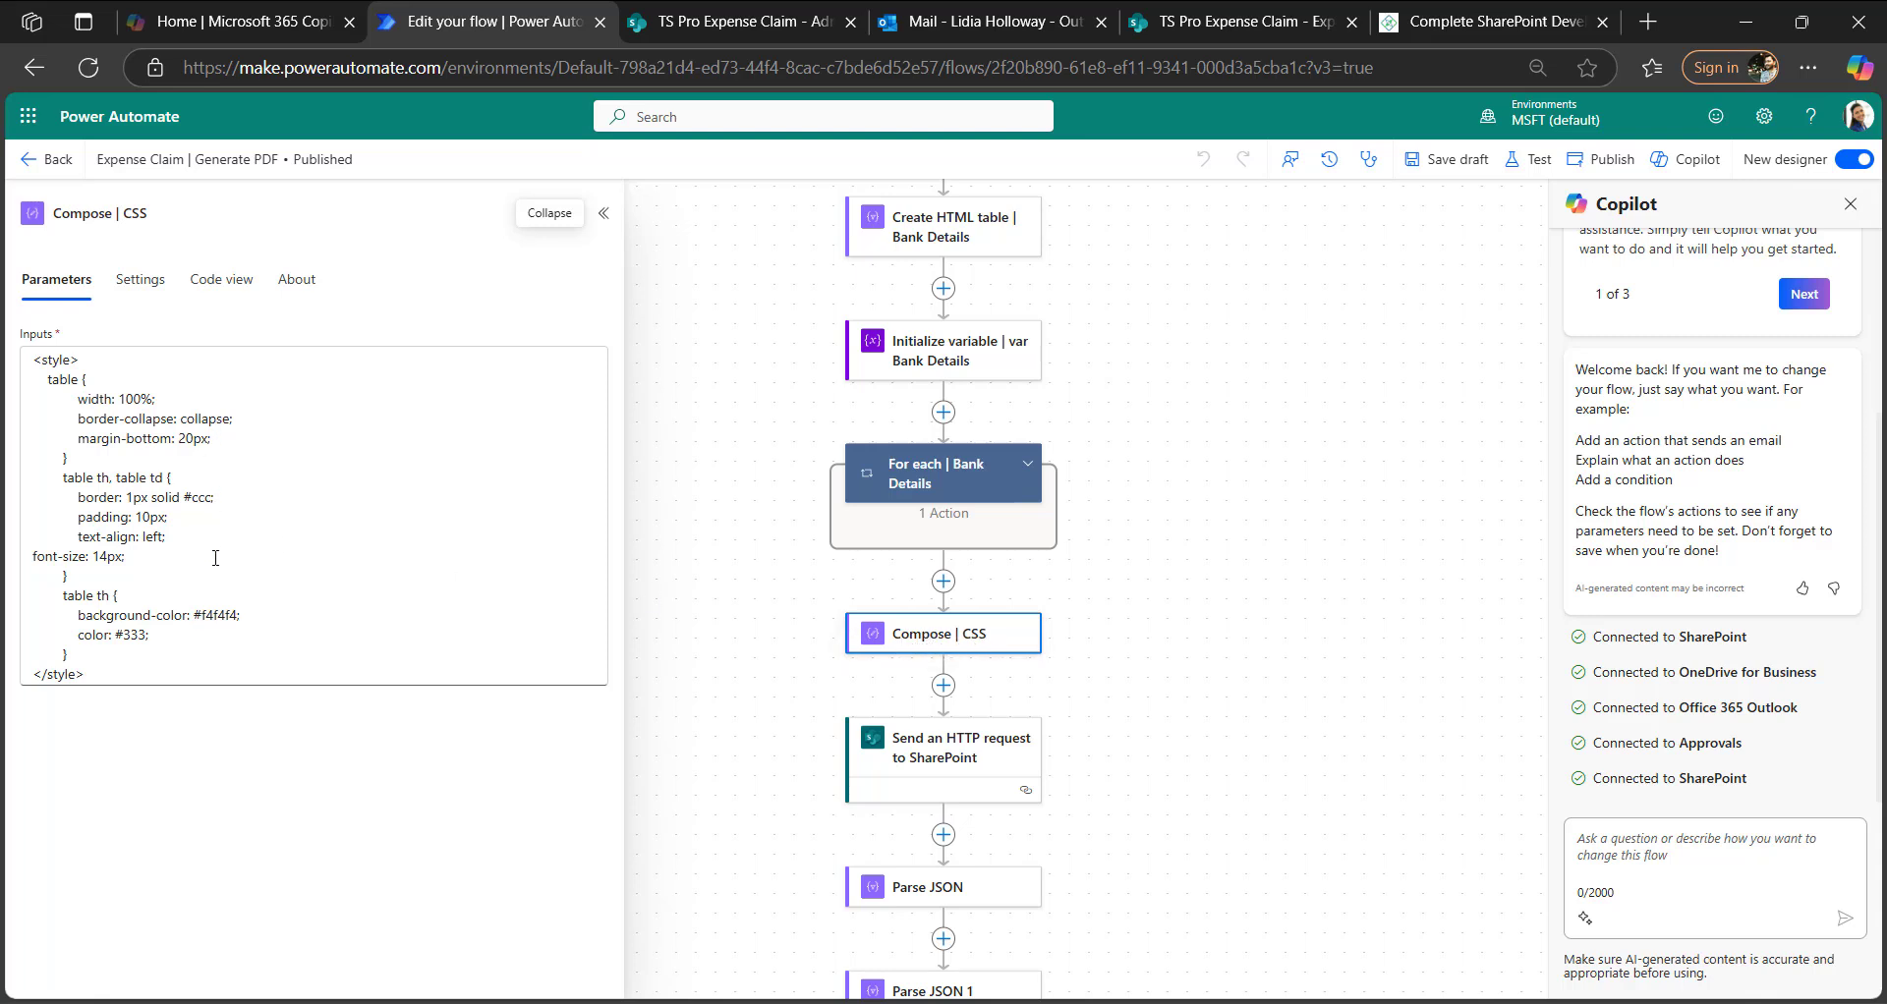
click(987, 766)
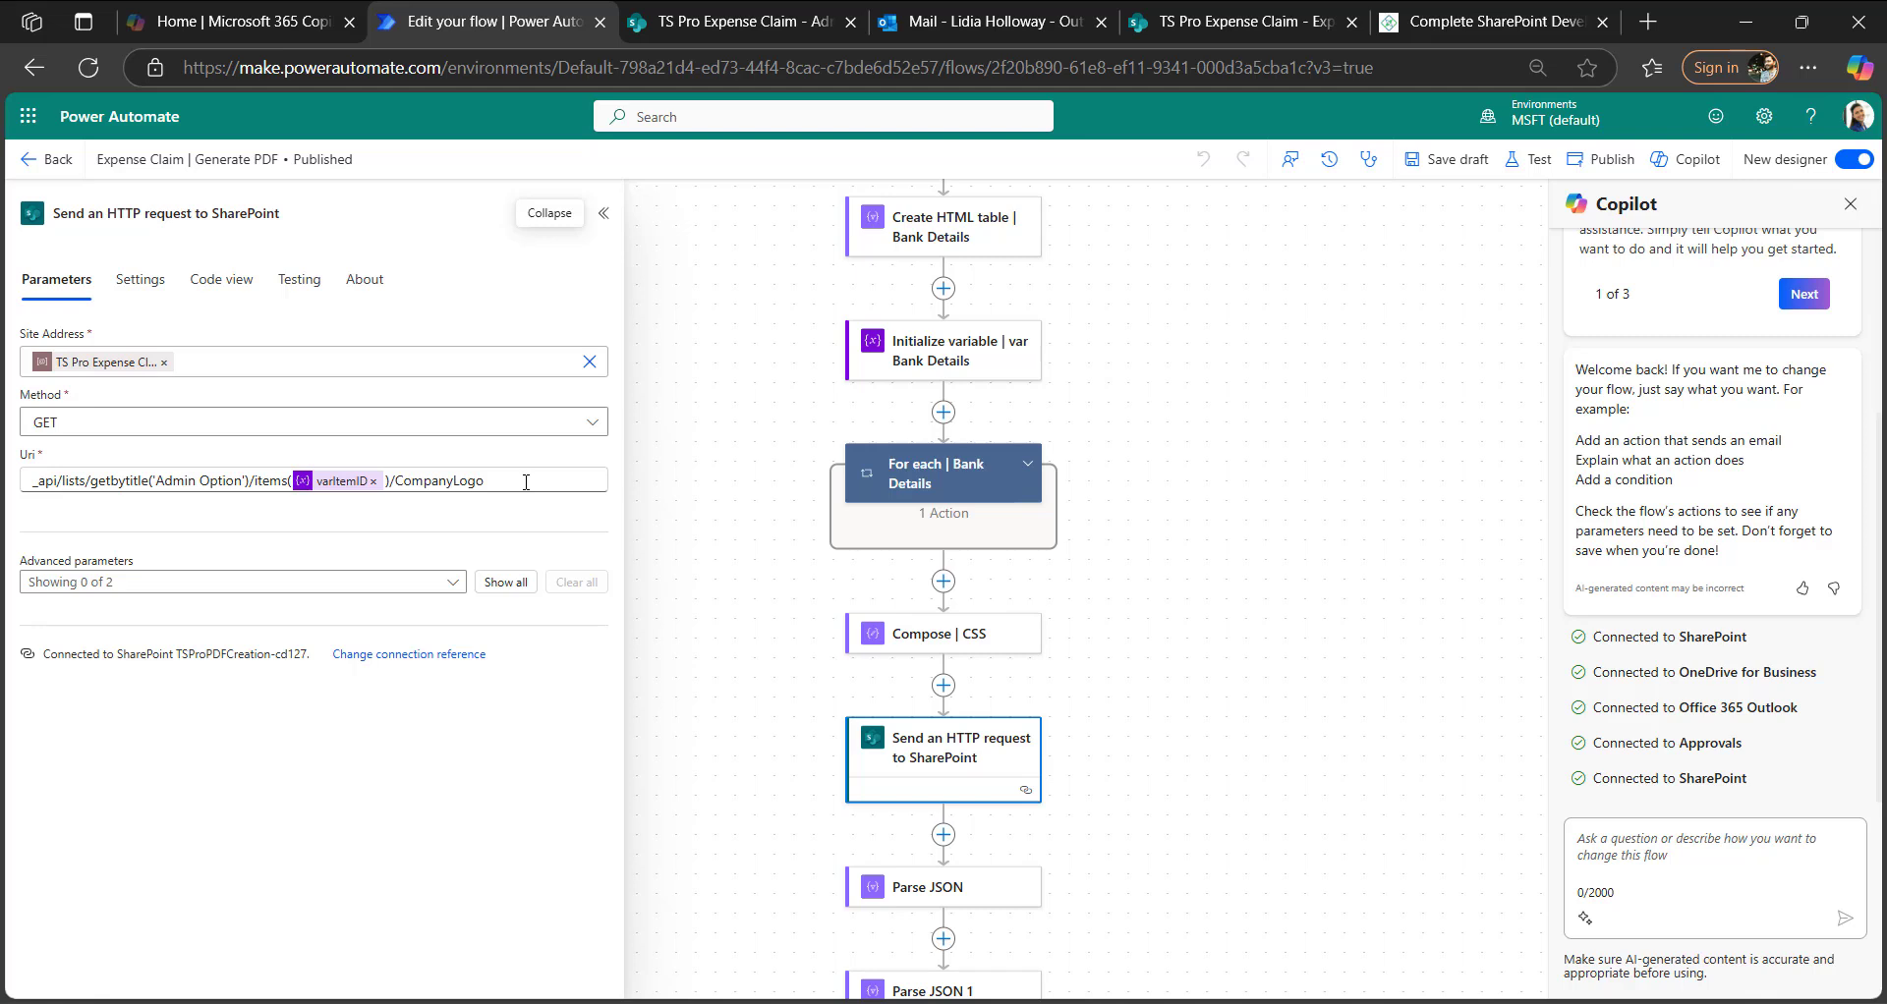
- Review the schemas of Parse JSON and Parse JSON 1 and the file path setting in Get file content using path
scroll(982, 899, down, 1)
click(966, 826)
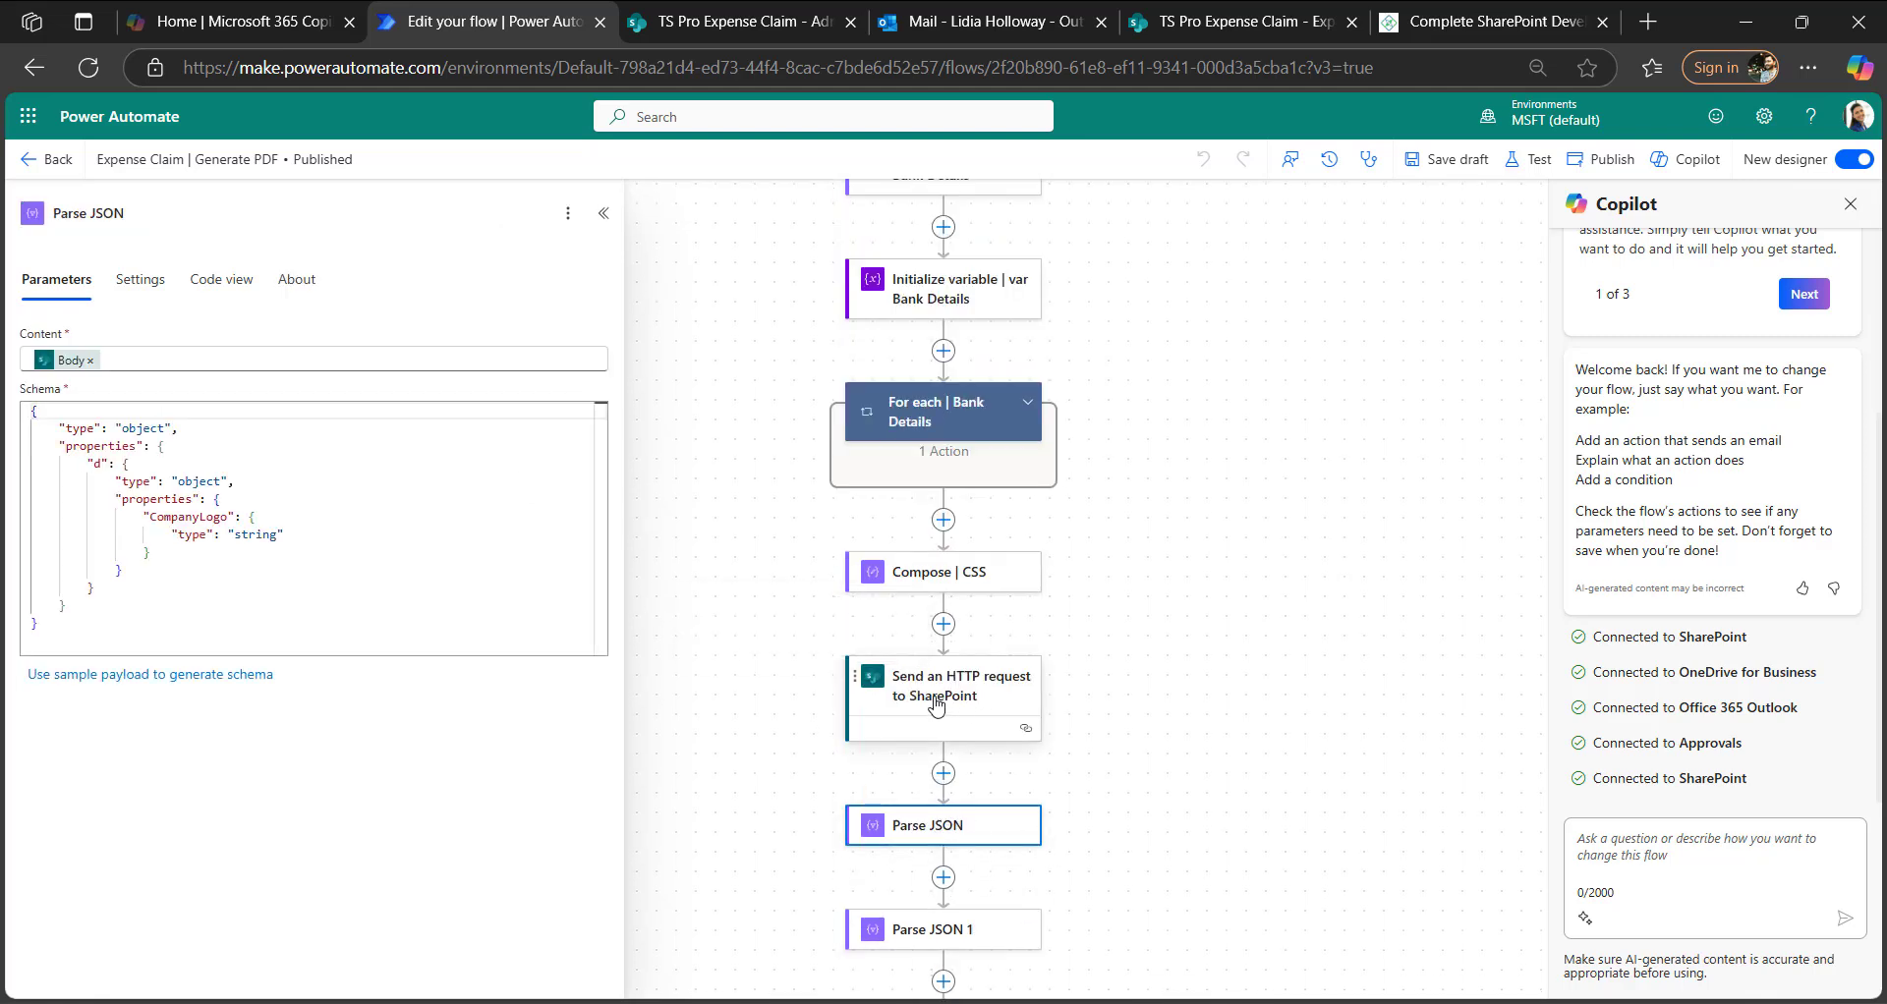
scroll(978, 698, down, 1)
click(938, 876)
click(960, 775)
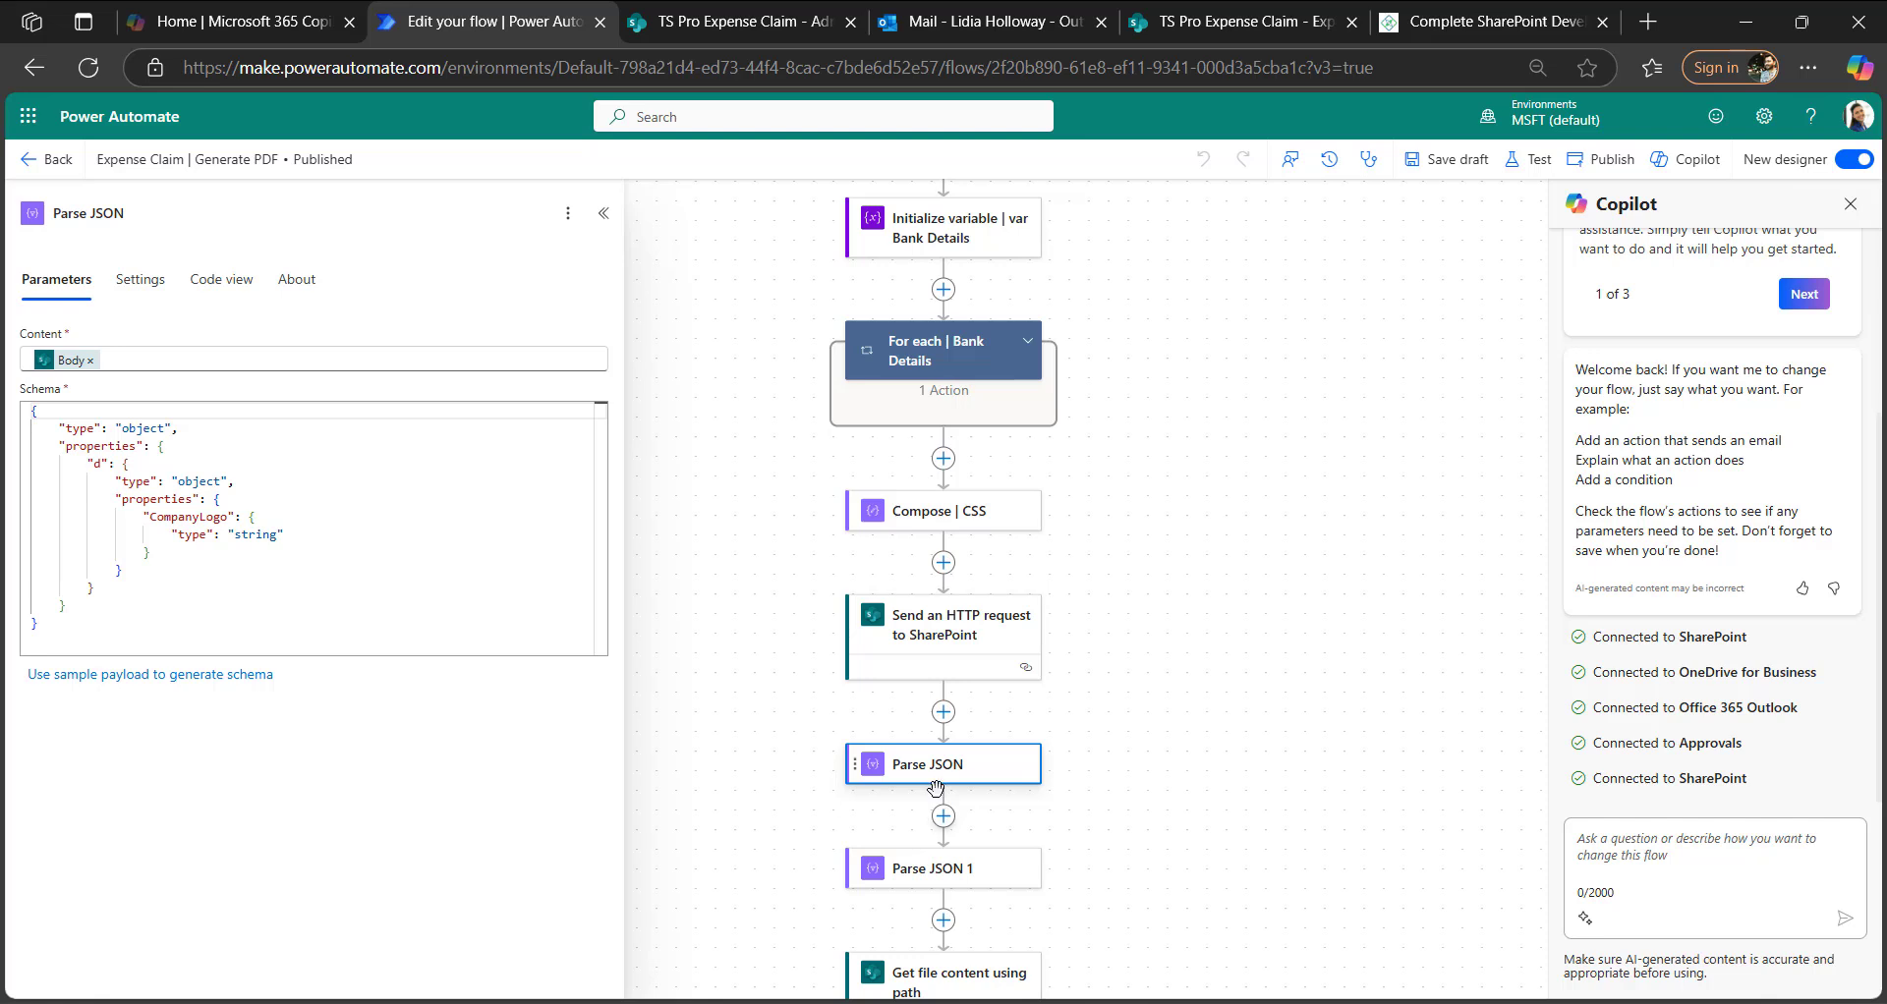
click(925, 879)
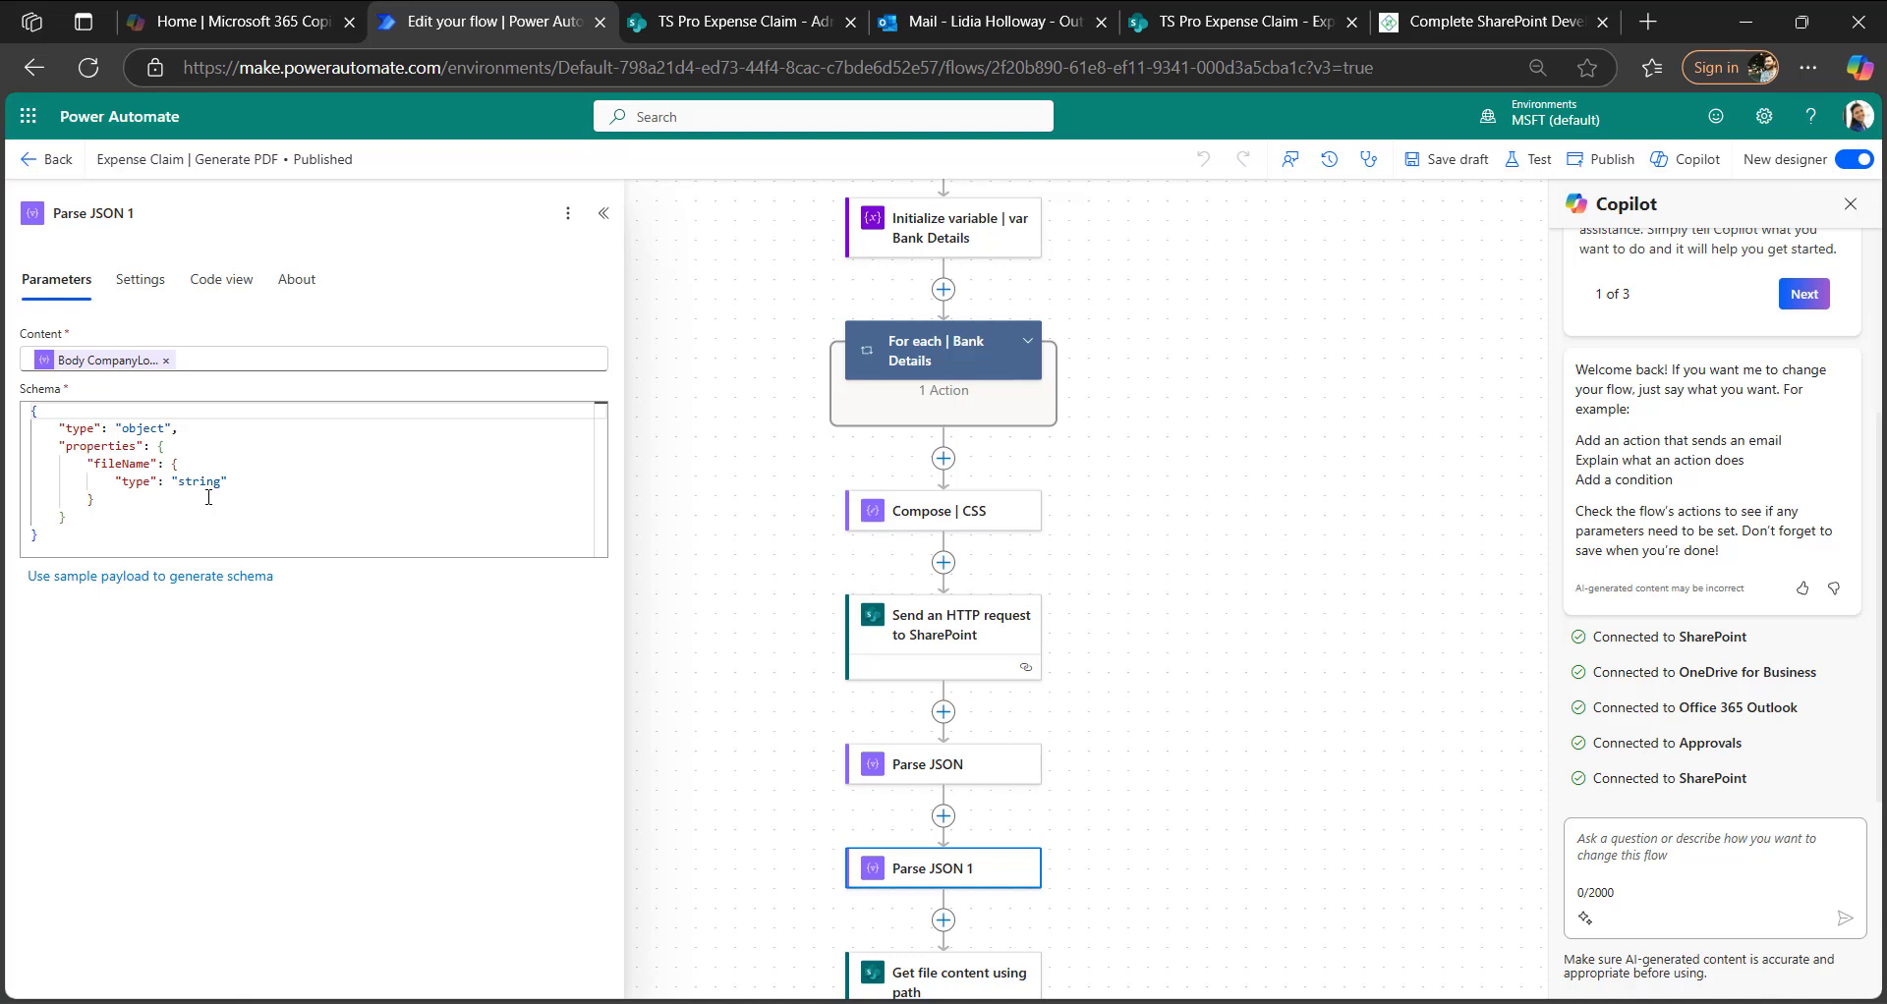
scroll(951, 865, down, 2)
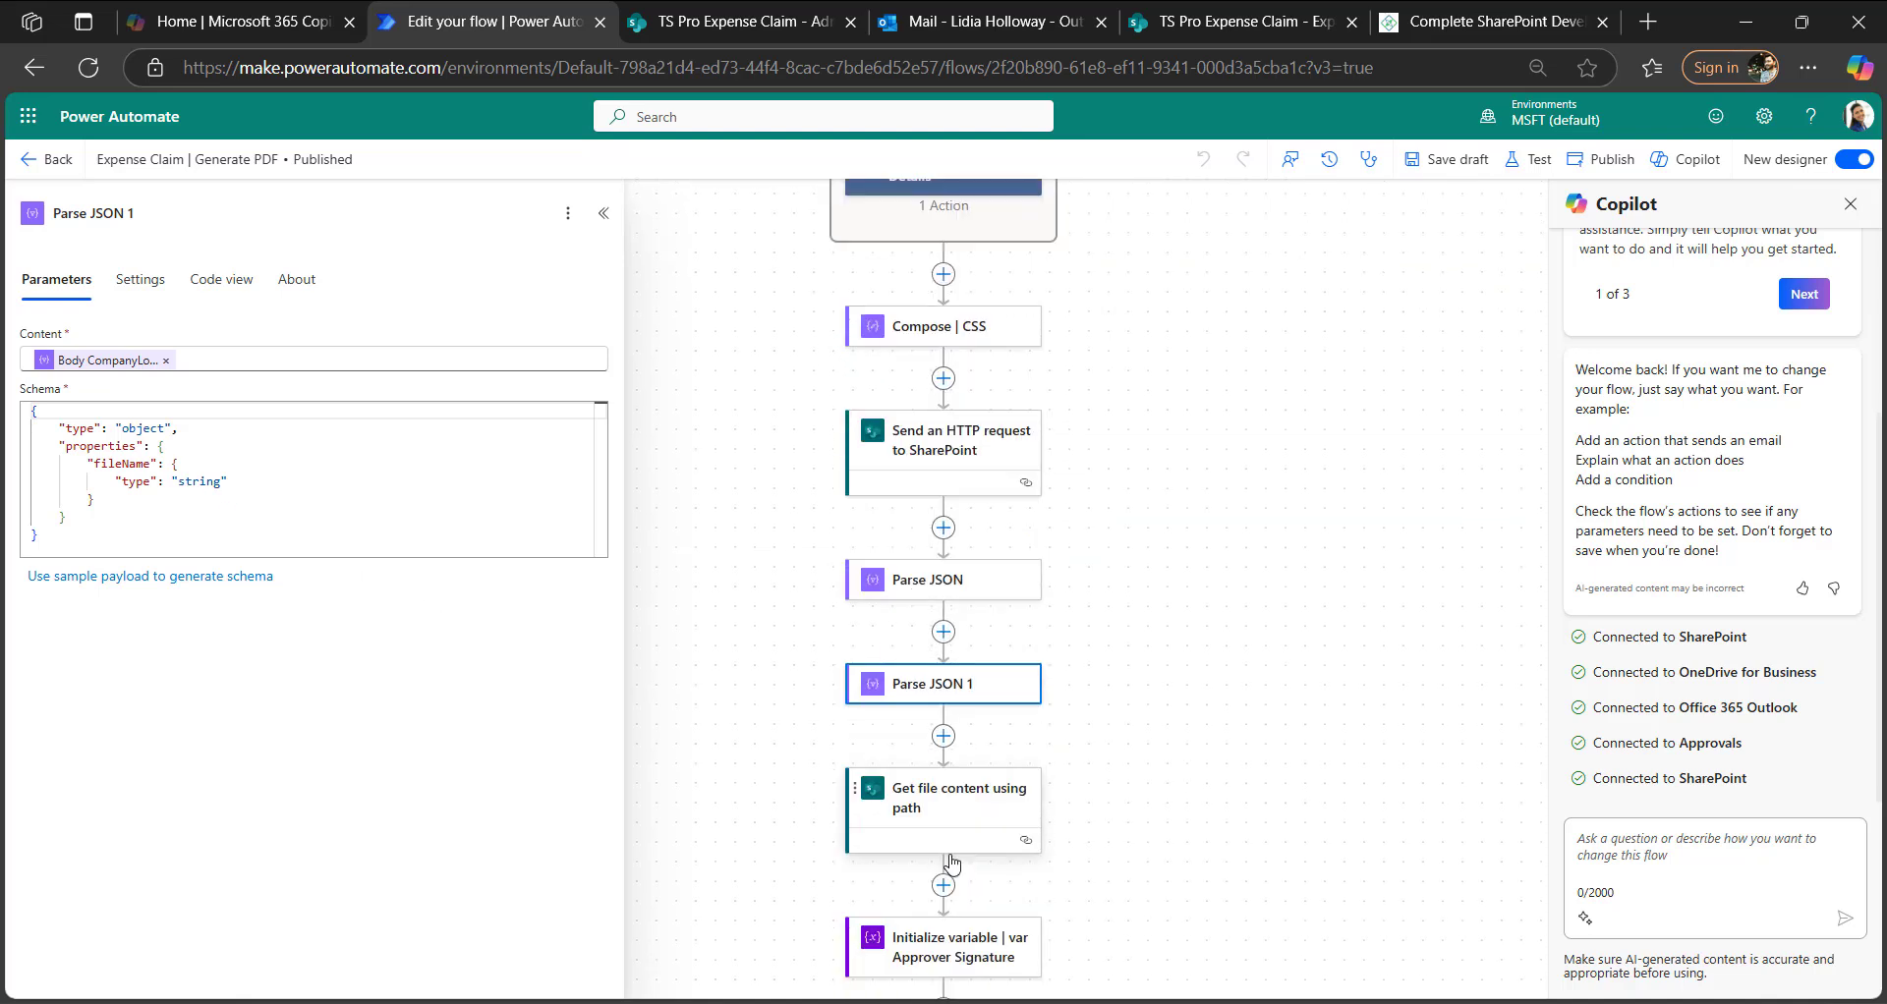
click(951, 816)
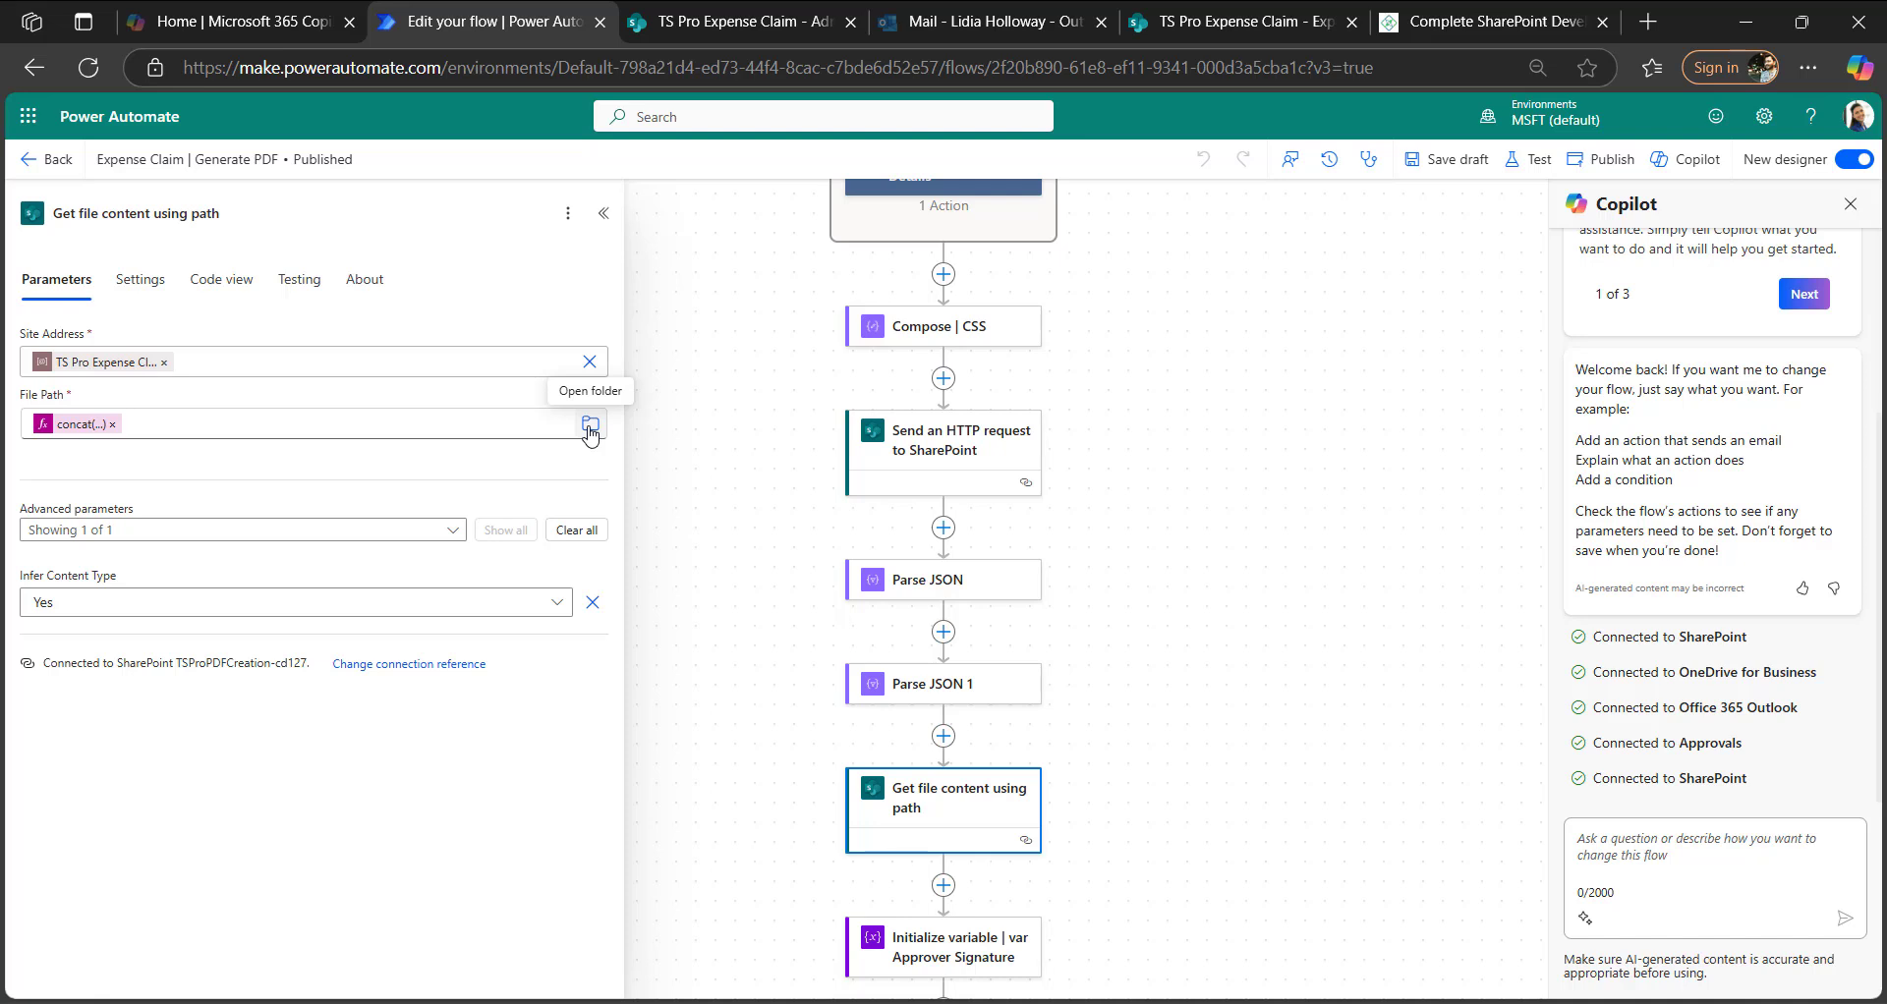
- Inspect the initialization of the varApproverSignature and varHREmail string variables
scroll(1032, 688, down, 2)
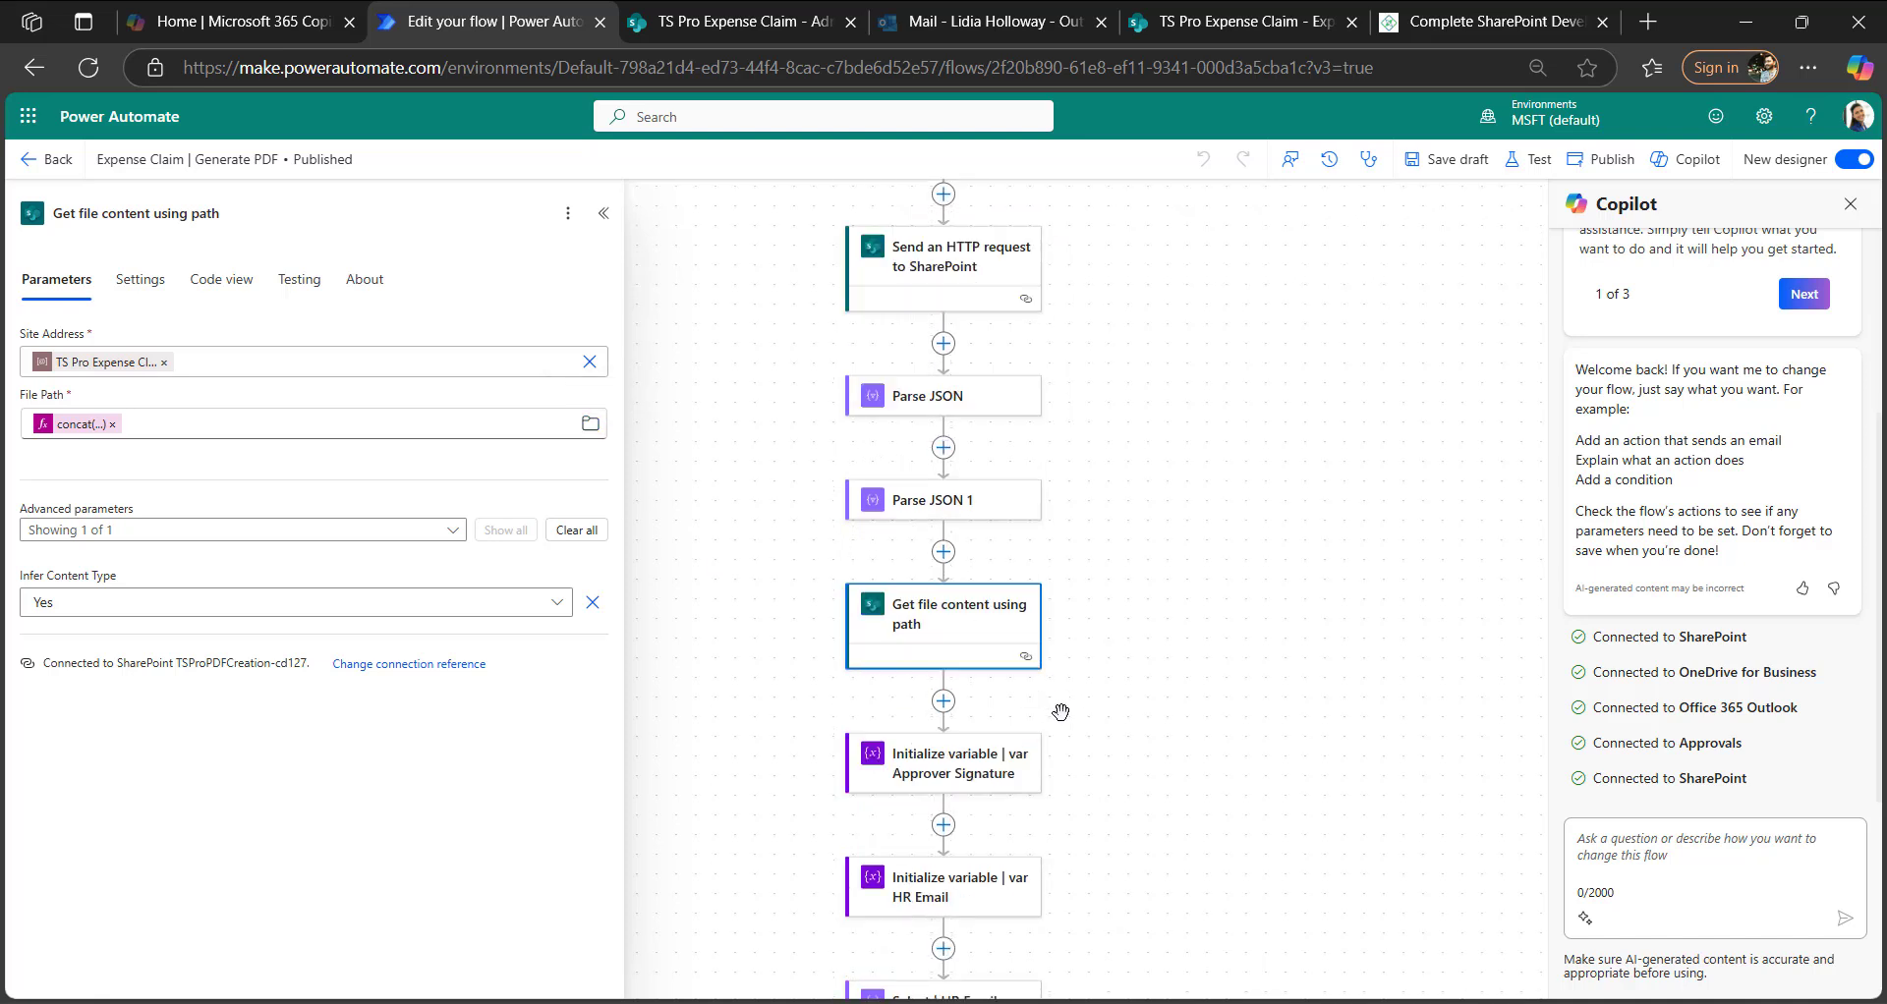
click(949, 784)
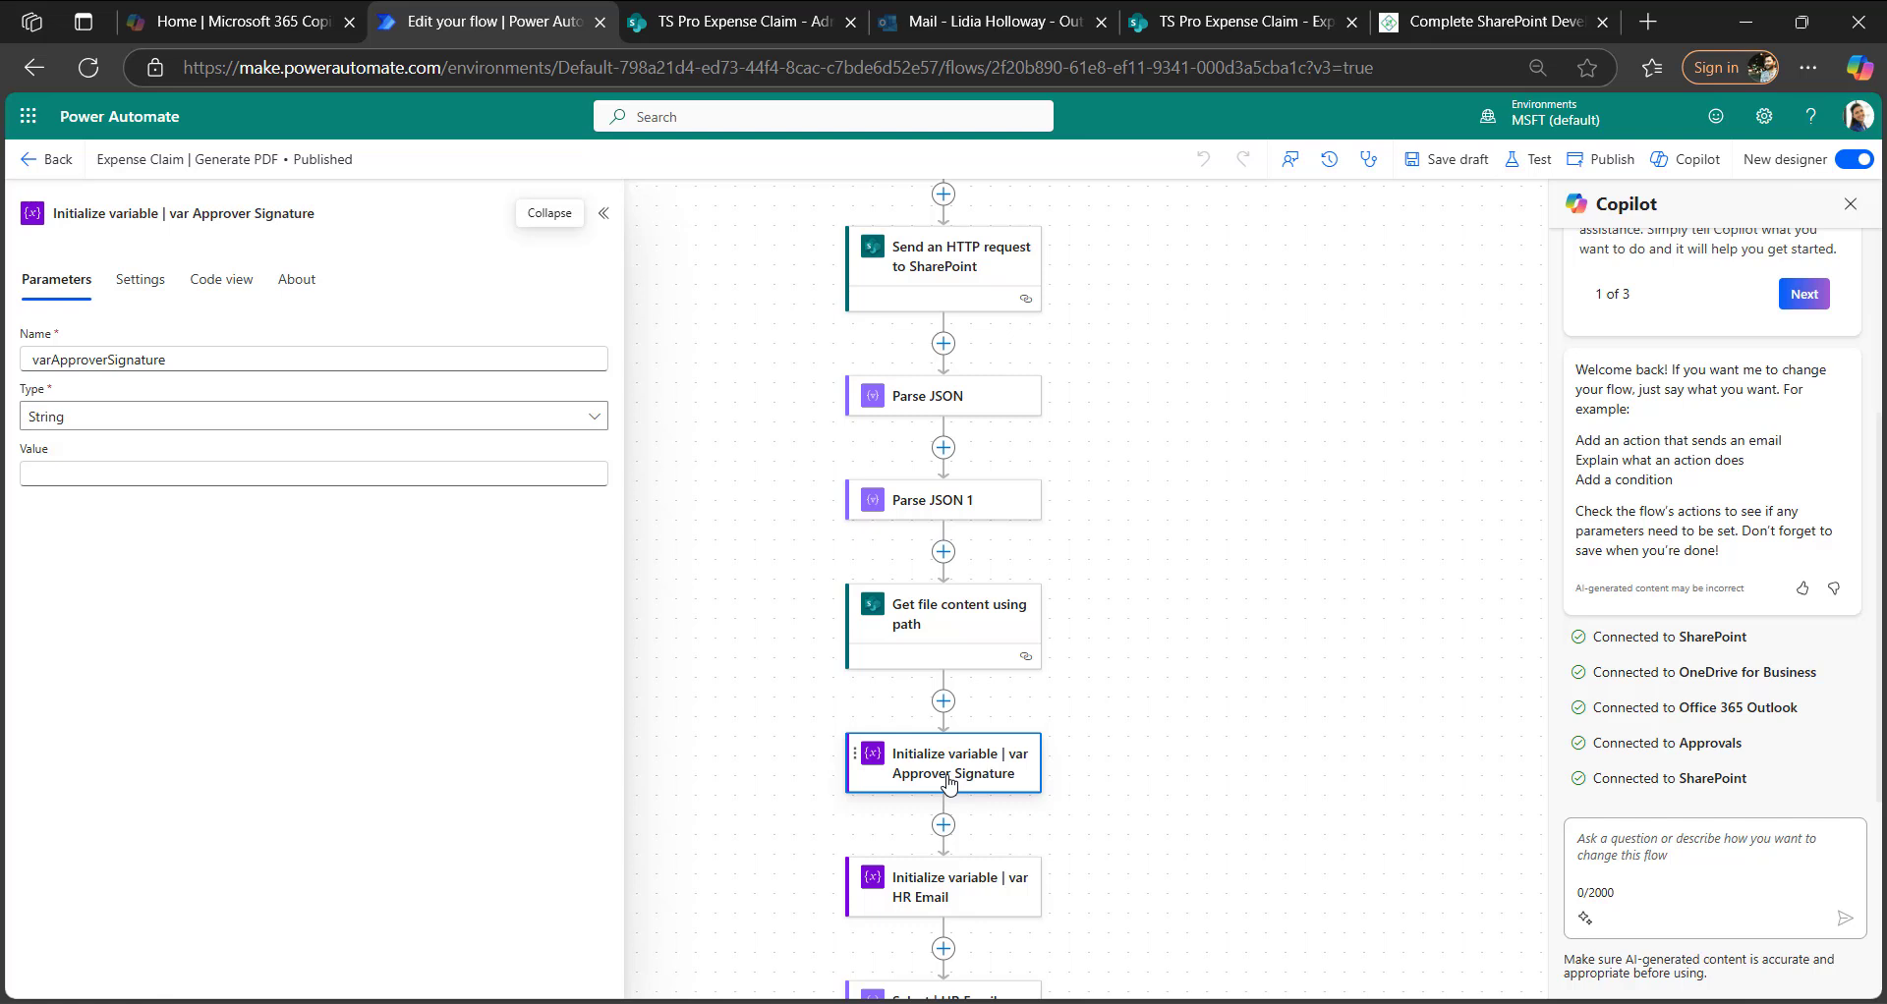
click(956, 915)
scroll(1082, 817, down, 3)
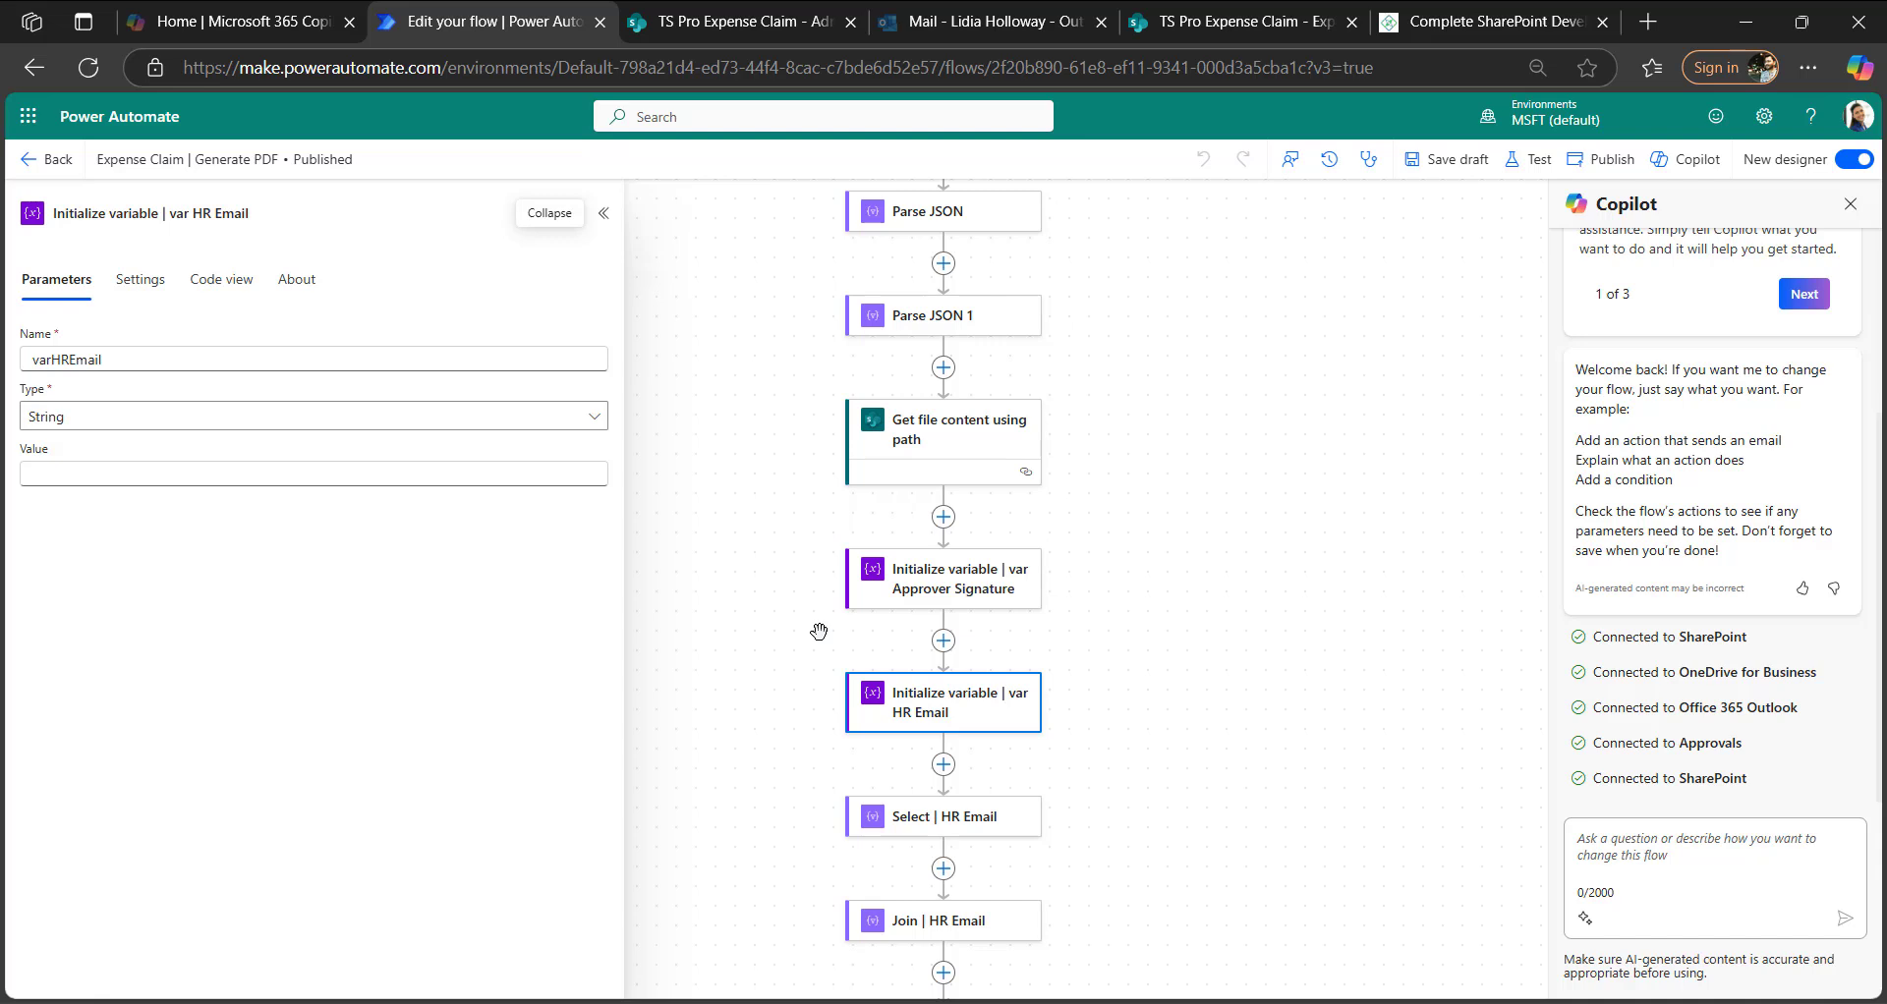
- Examine how the HR email addresses are selected, joined and assigned to the varHREmail variable
click(978, 709)
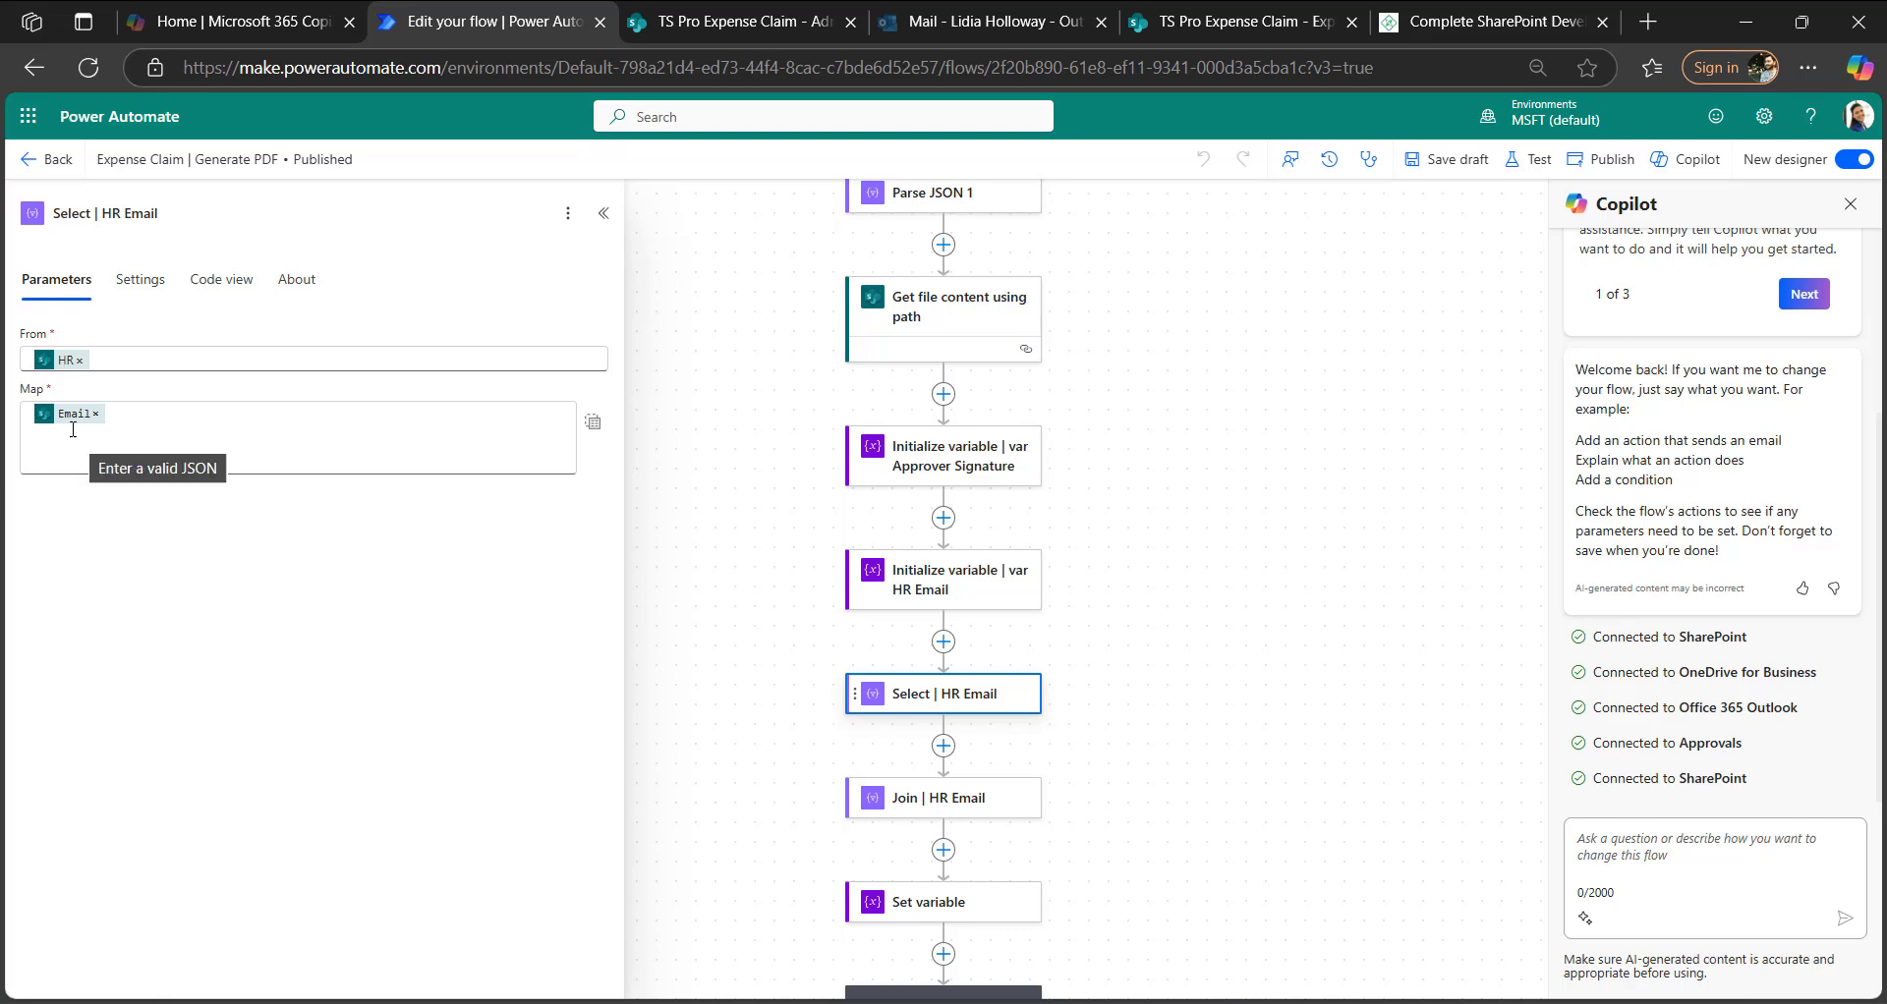
click(992, 811)
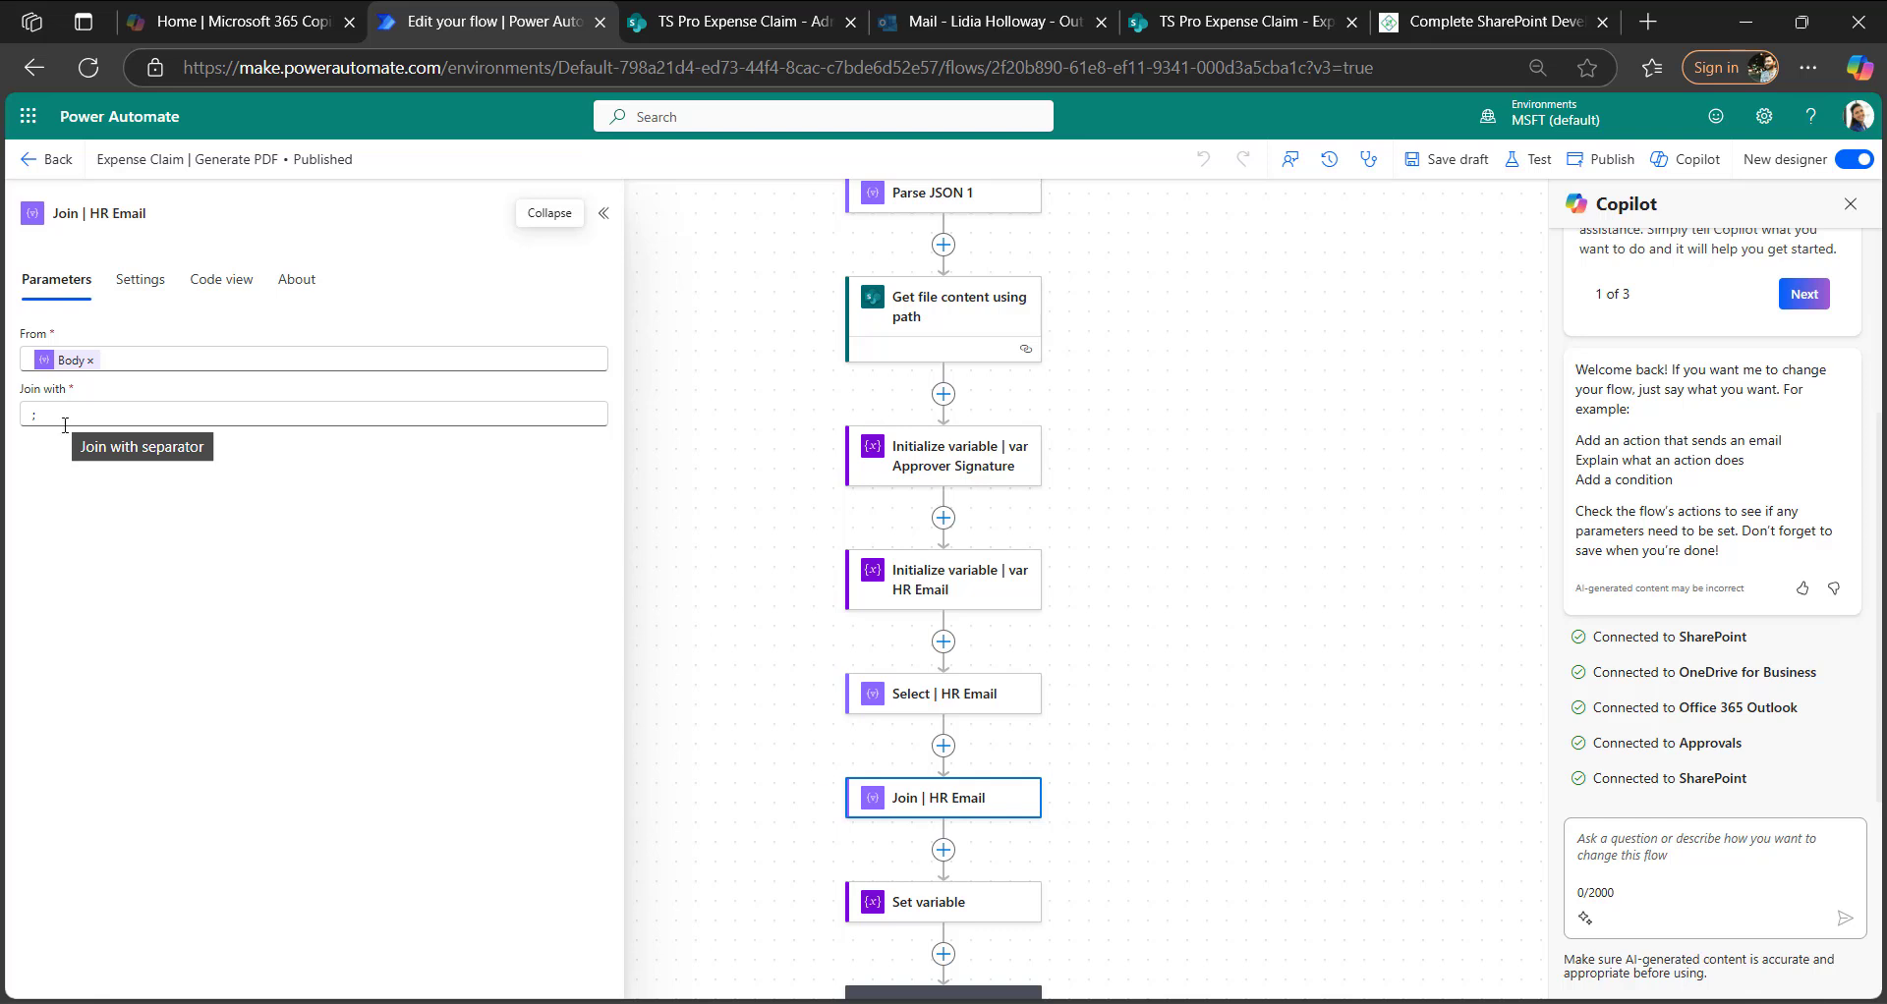
scroll(929, 776, down, 2)
click(932, 779)
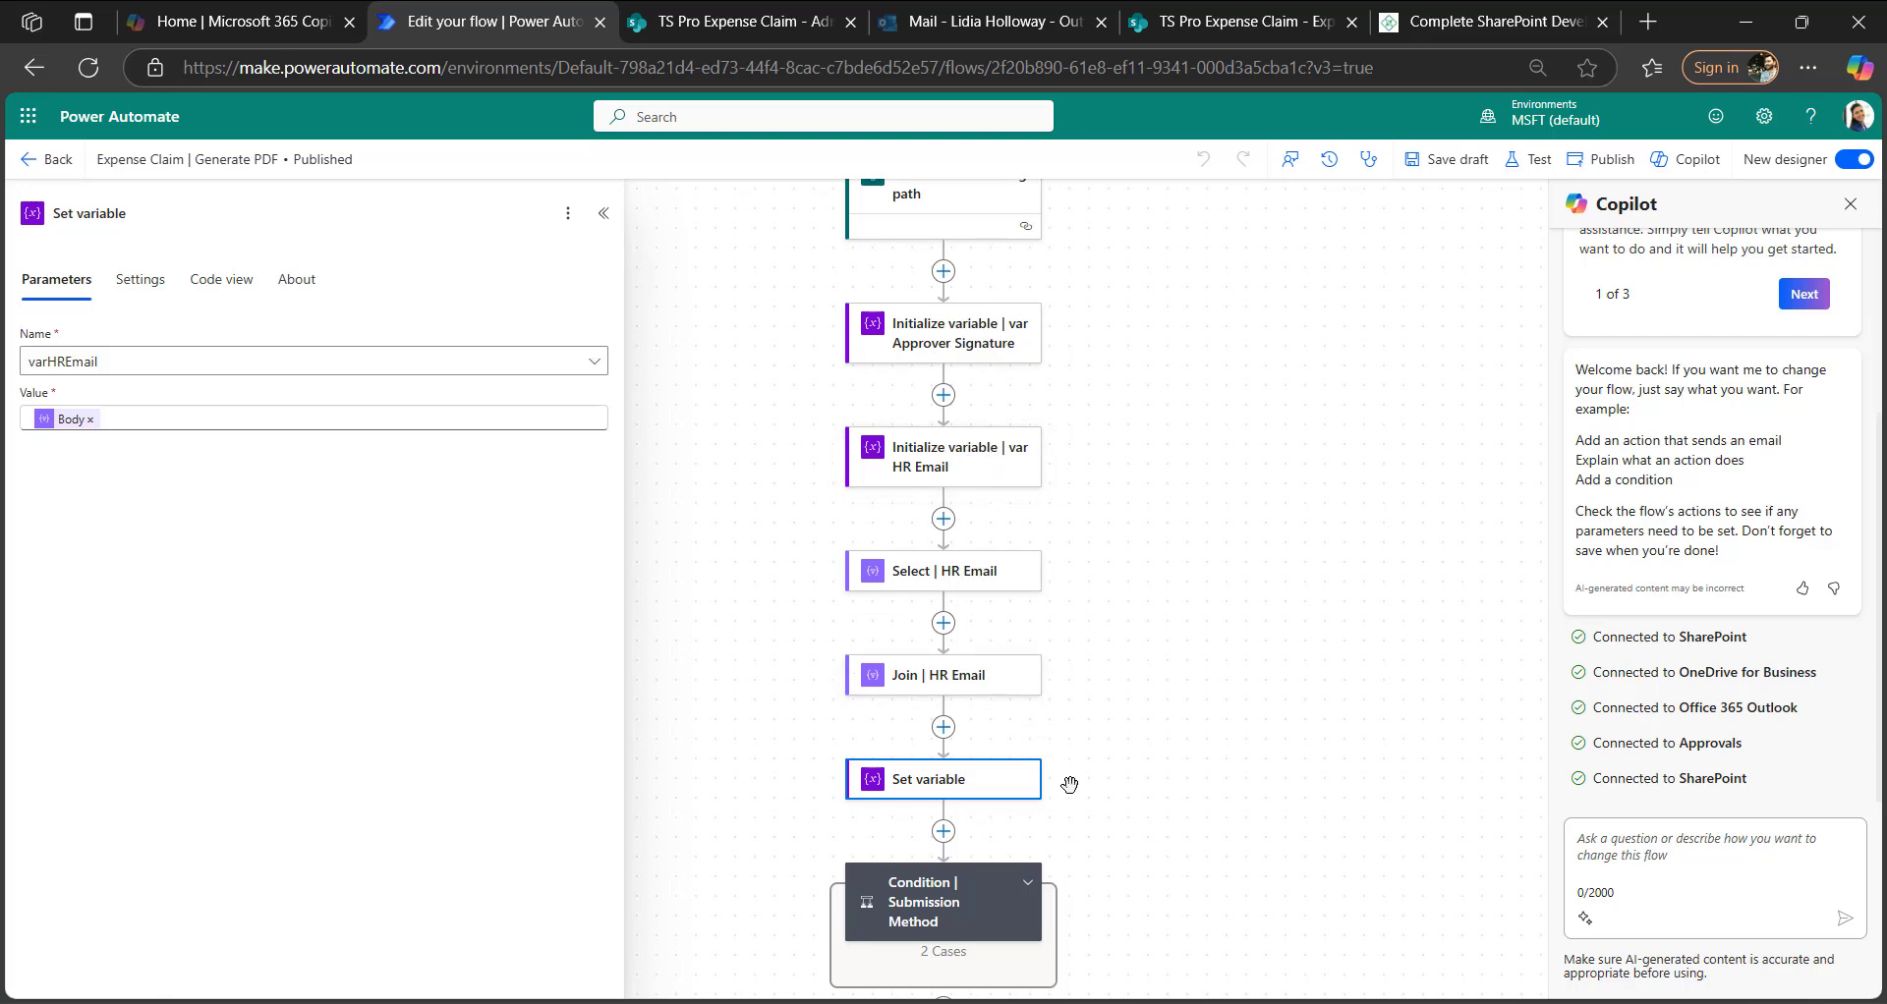
- Expand the Condition | Submission Method block to view its True and False branches
scroll(1069, 782, down, 2)
click(1027, 756)
scroll(1142, 678, down, 3)
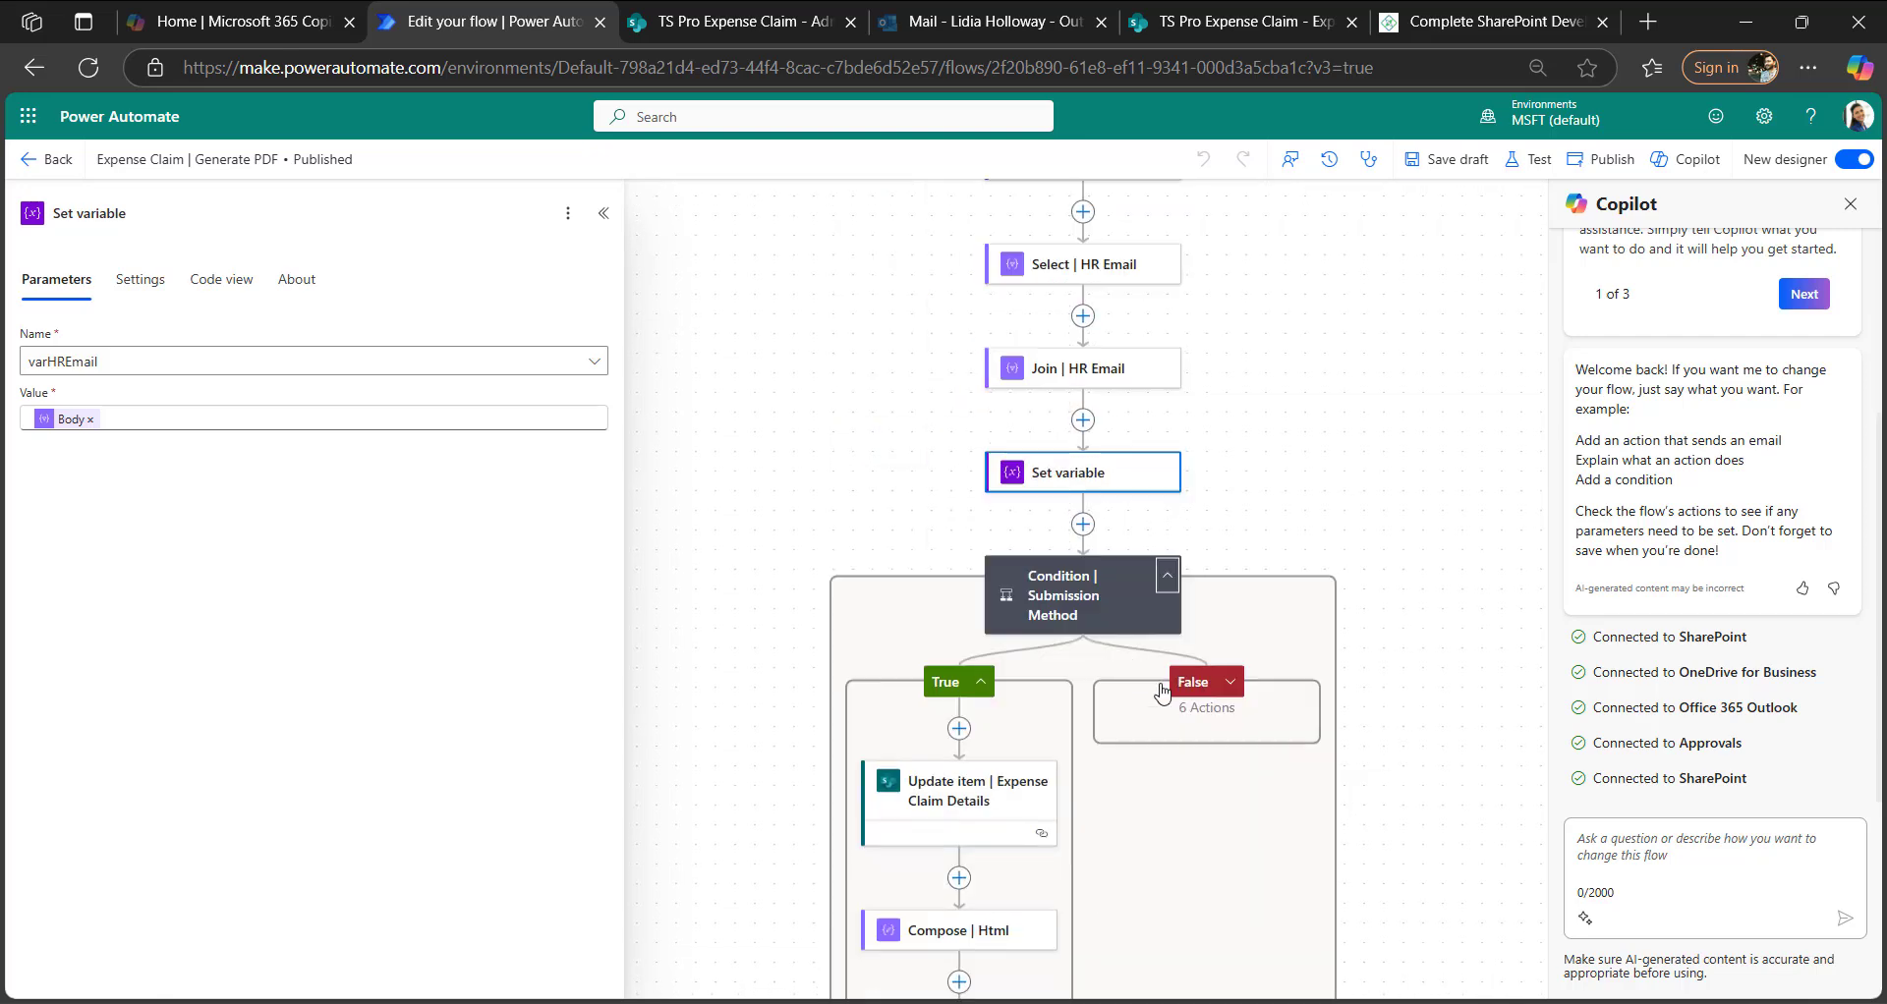
- Review the Submission Method condition expression and the True branch's Update item action against the Expense Claim Details list in SharePoint
click(1041, 601)
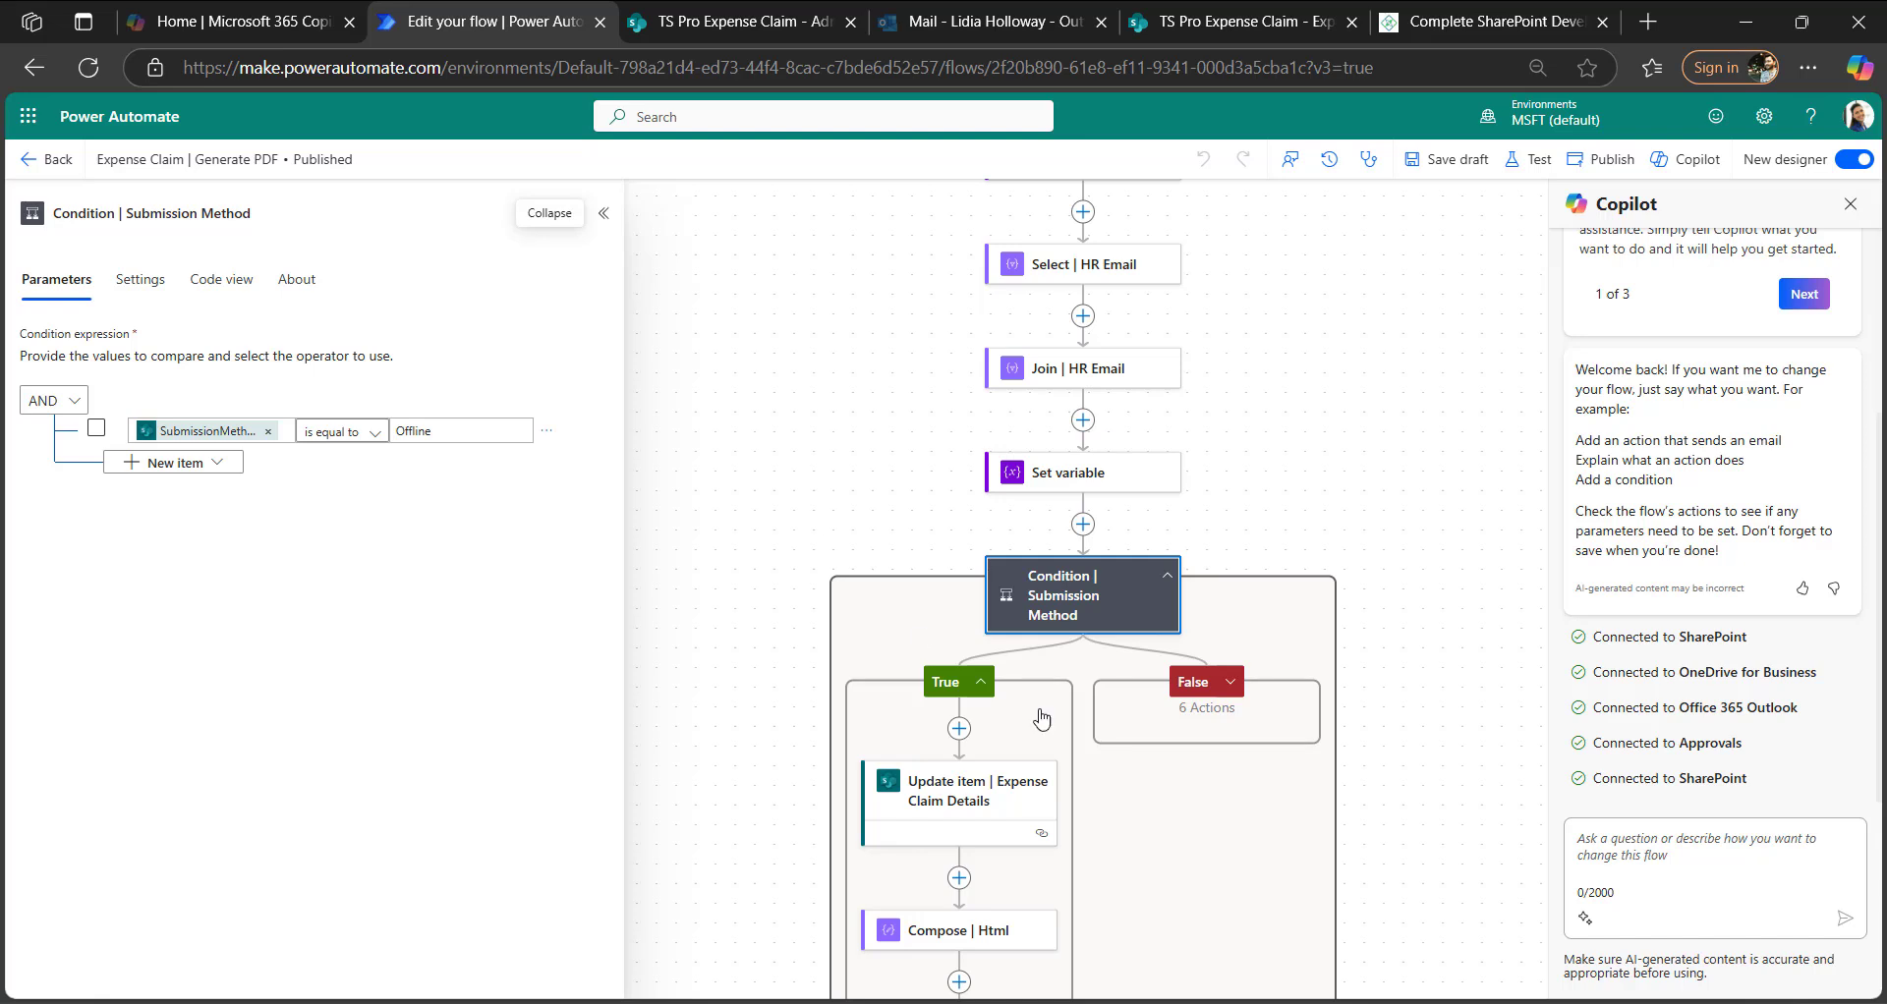
scroll(1031, 678, down, 5)
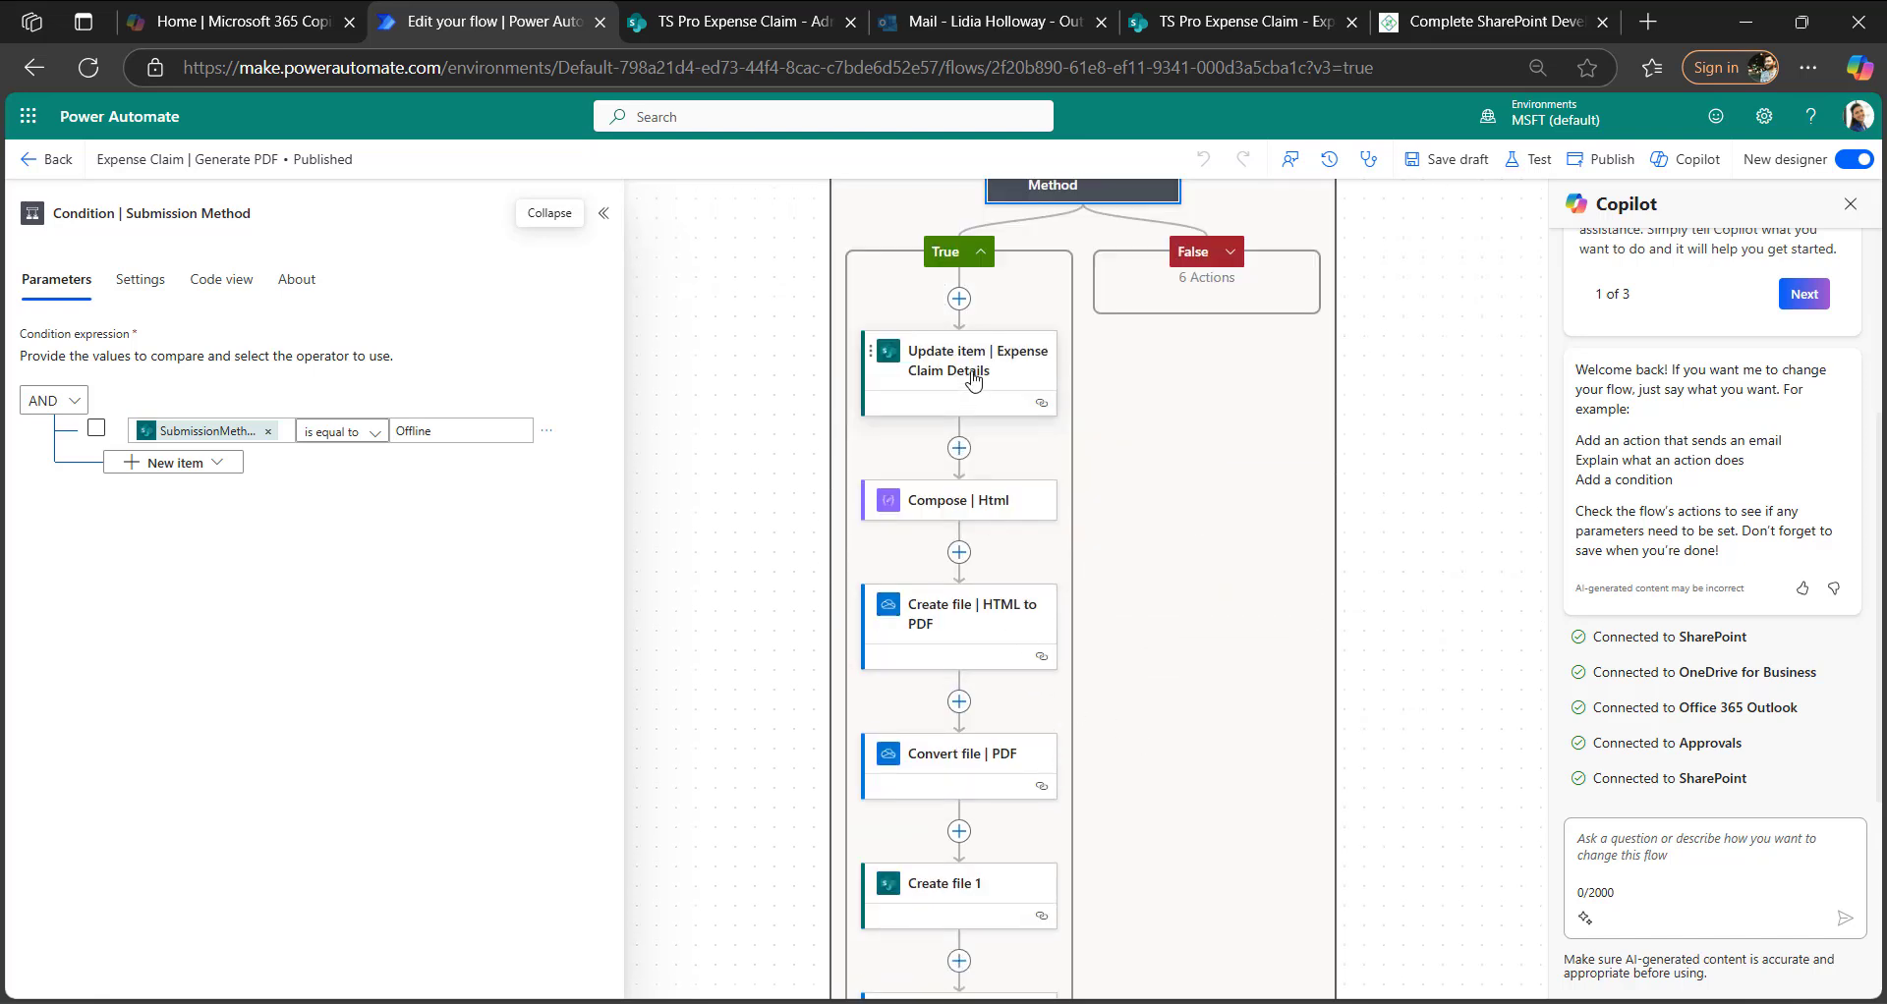
click(979, 369)
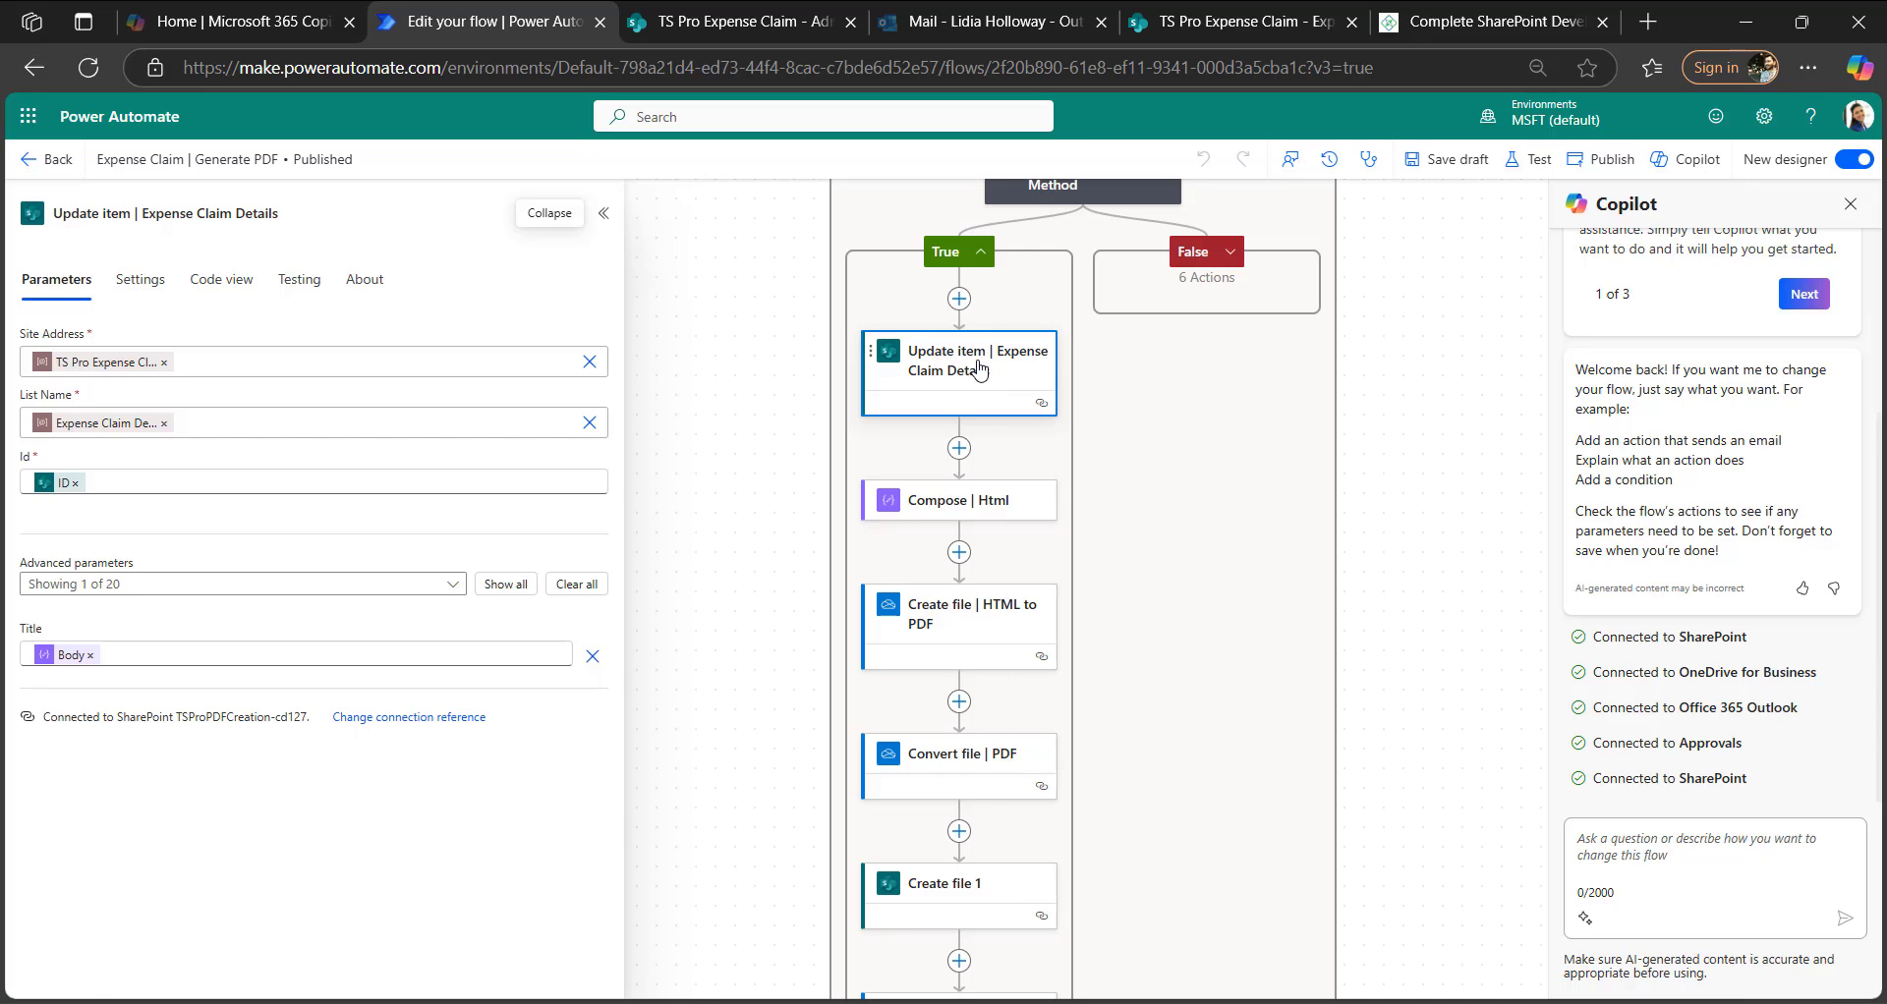
key(ctrl+Tab)
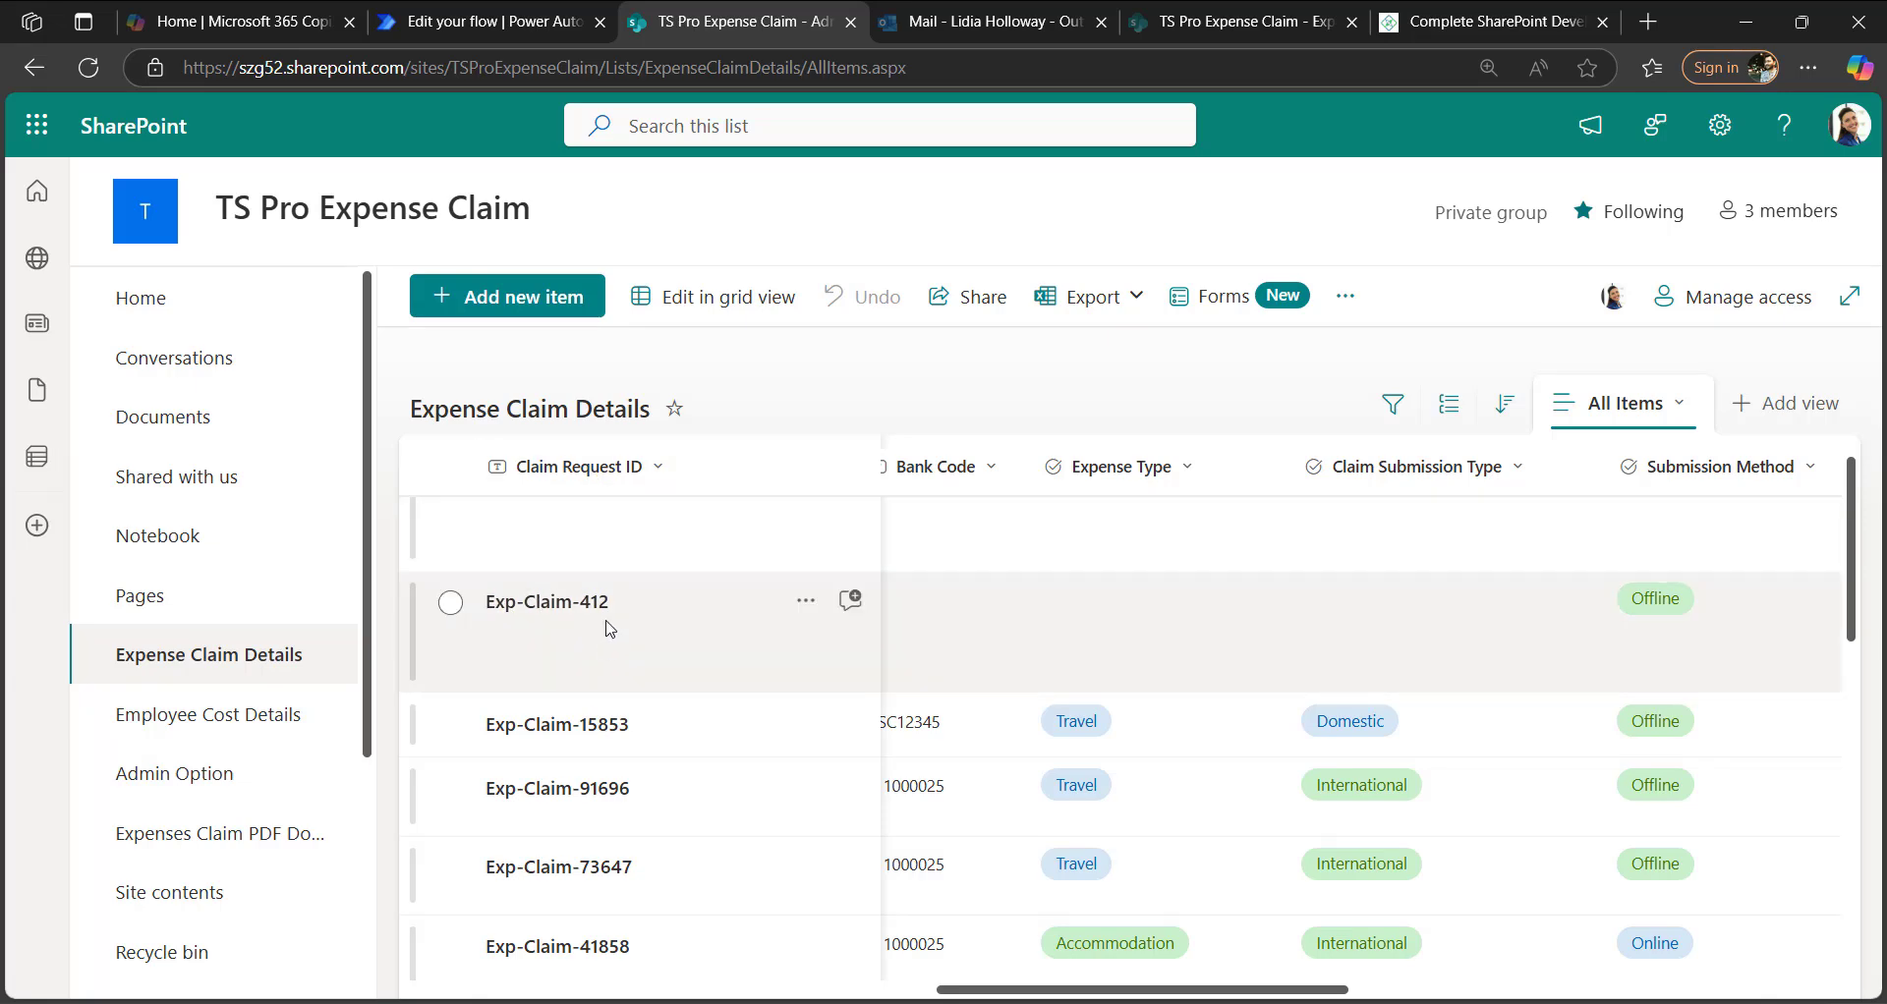
key(ctrl+shift+Tab)
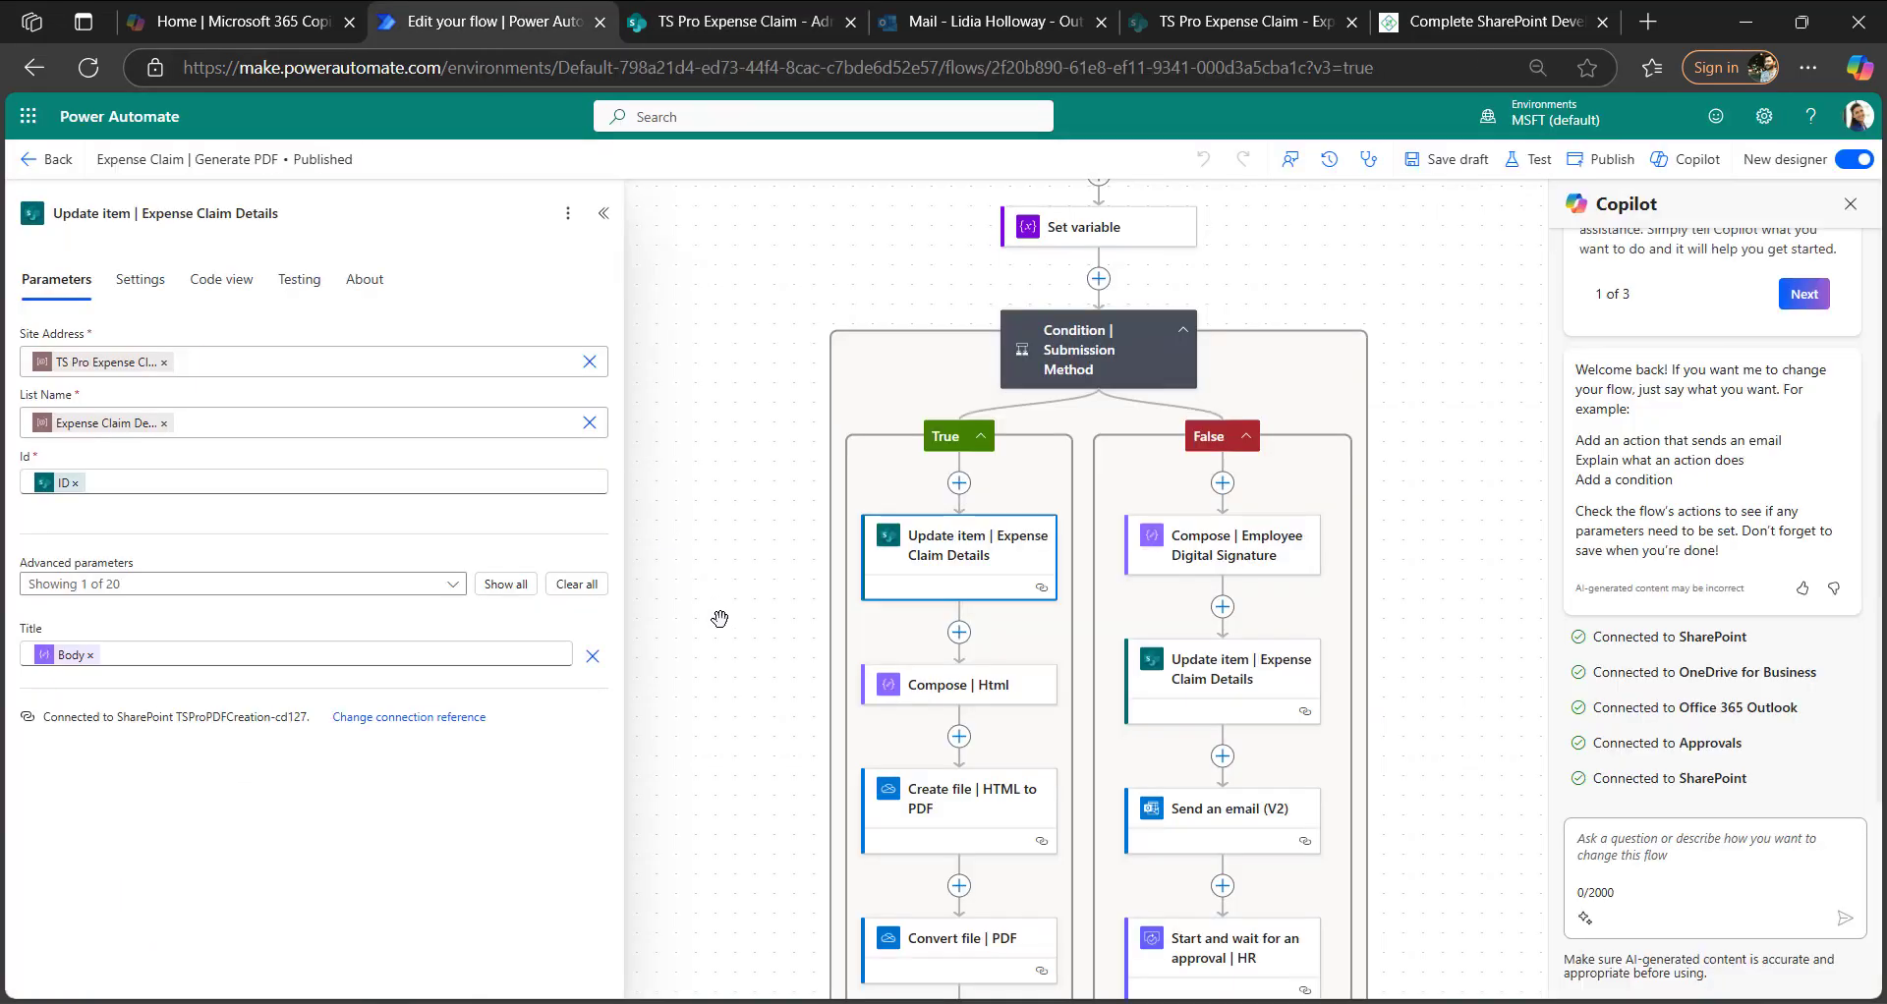
- Read through the HTML template in the True branch's Compose | Html action, from the styles to the footer
click(940, 698)
scroll(204, 827, down, 5)
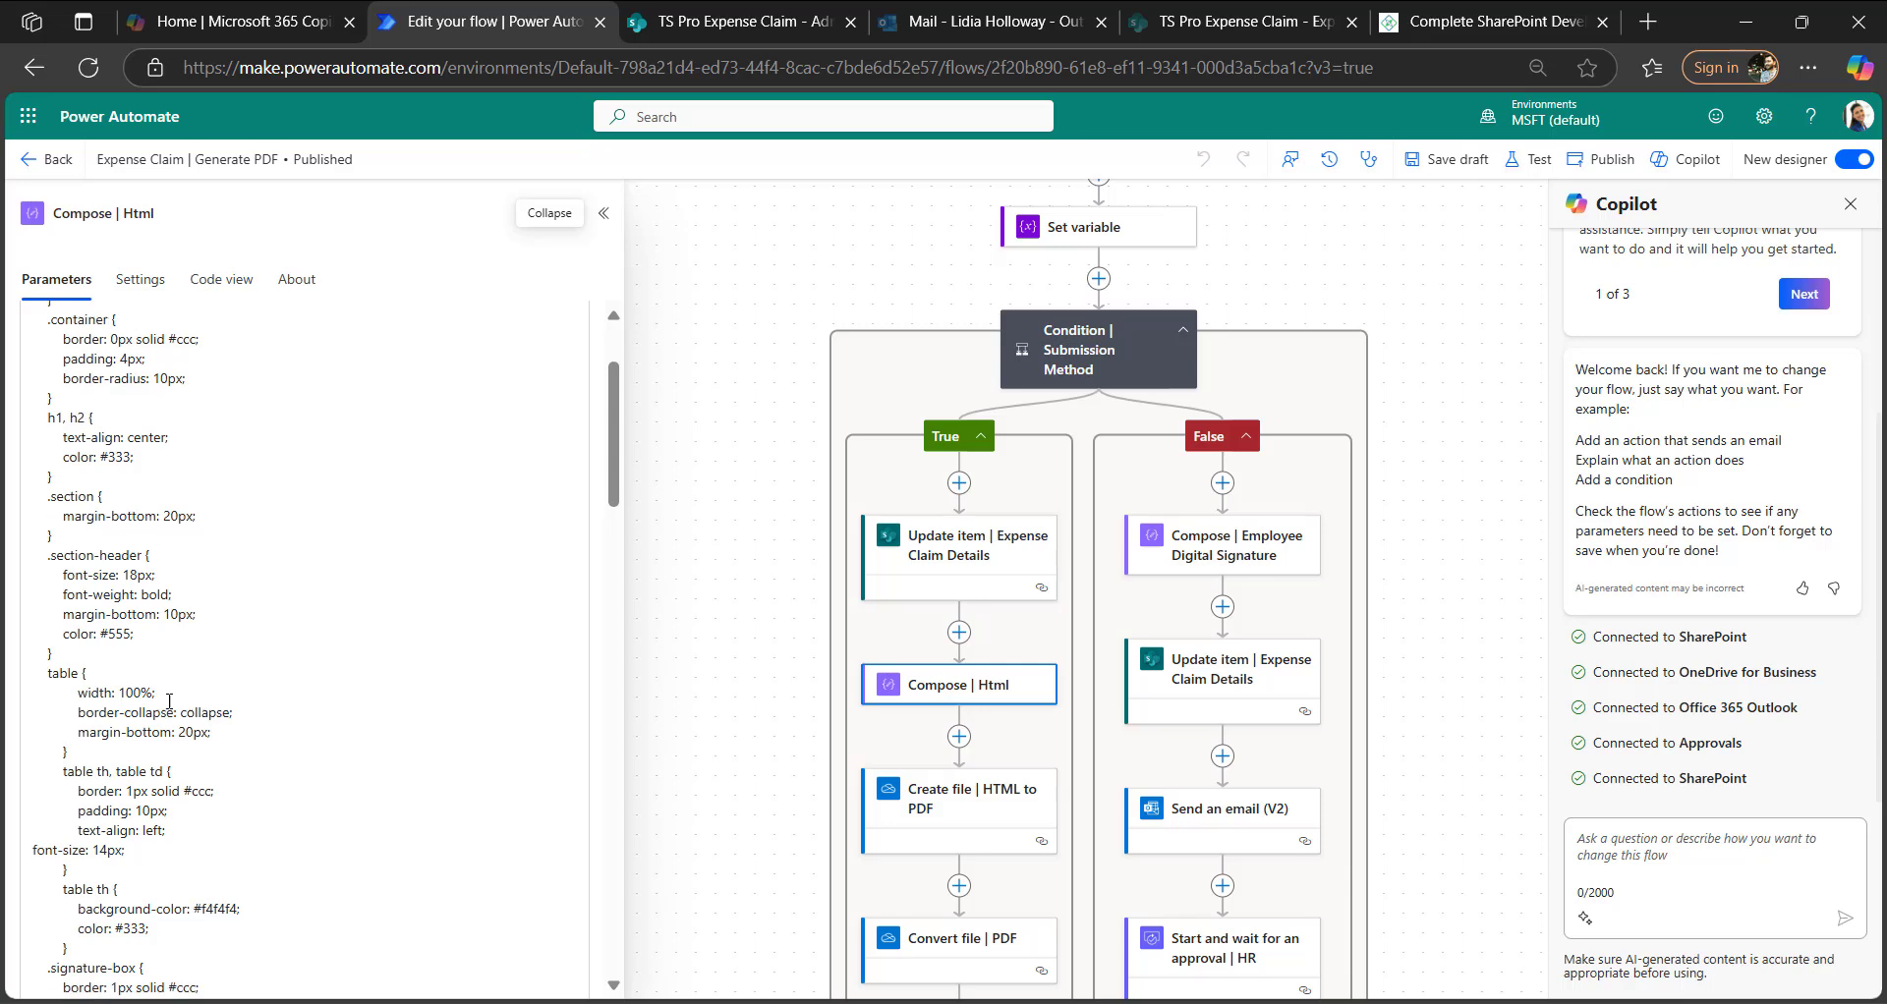
scroll(204, 827, down, 10)
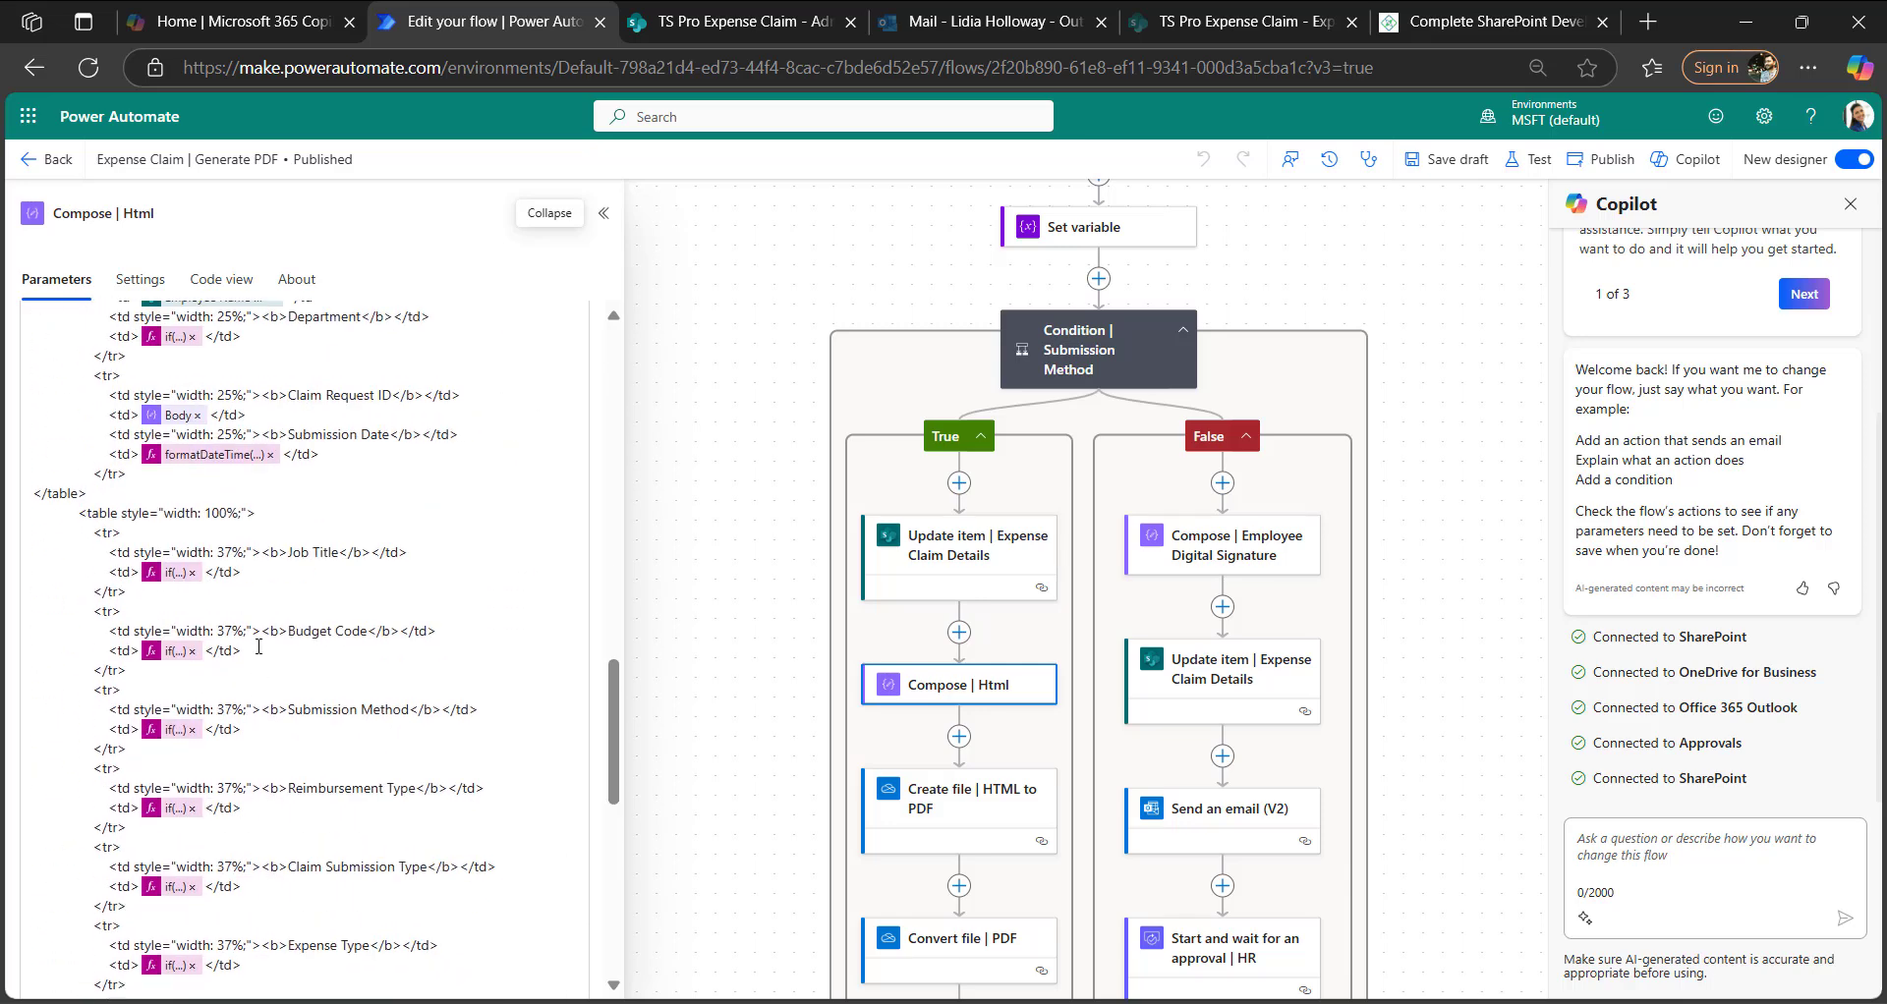
scroll(260, 737, down, 10)
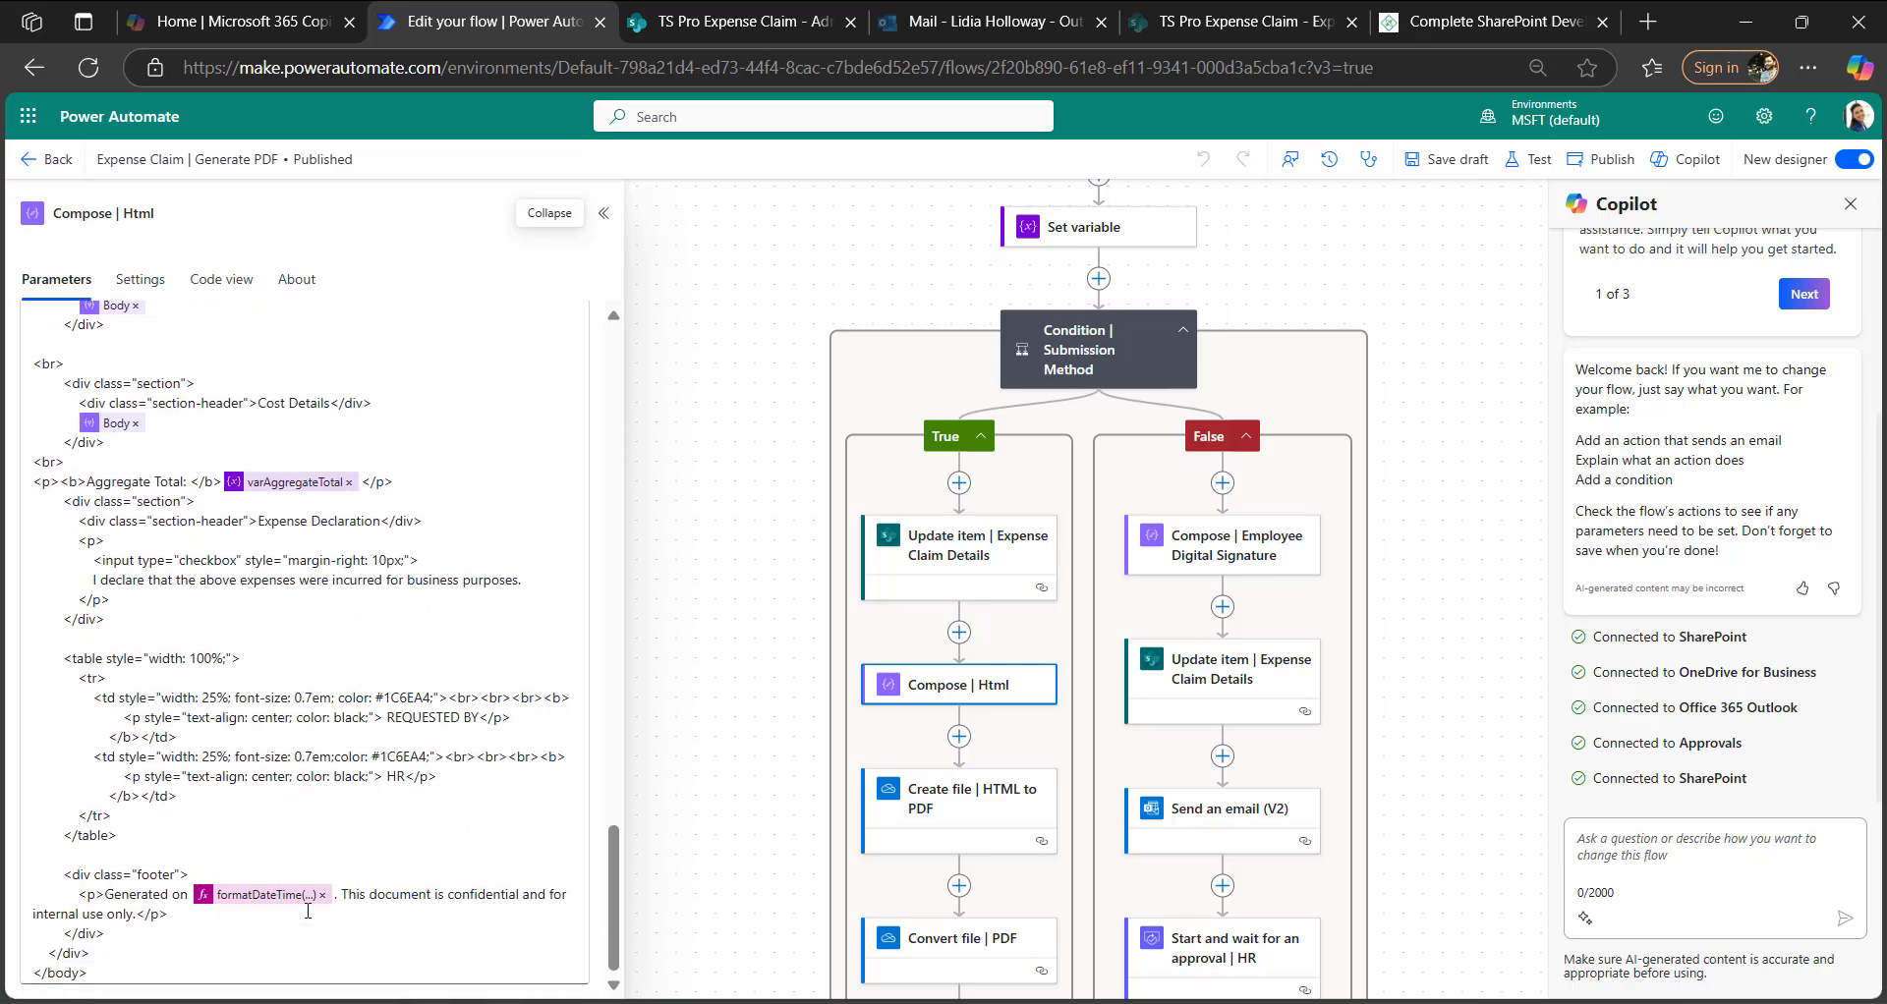
scroll(309, 919, up, 15)
scroll(262, 542, down, 10)
scroll(263, 542, up, 15)
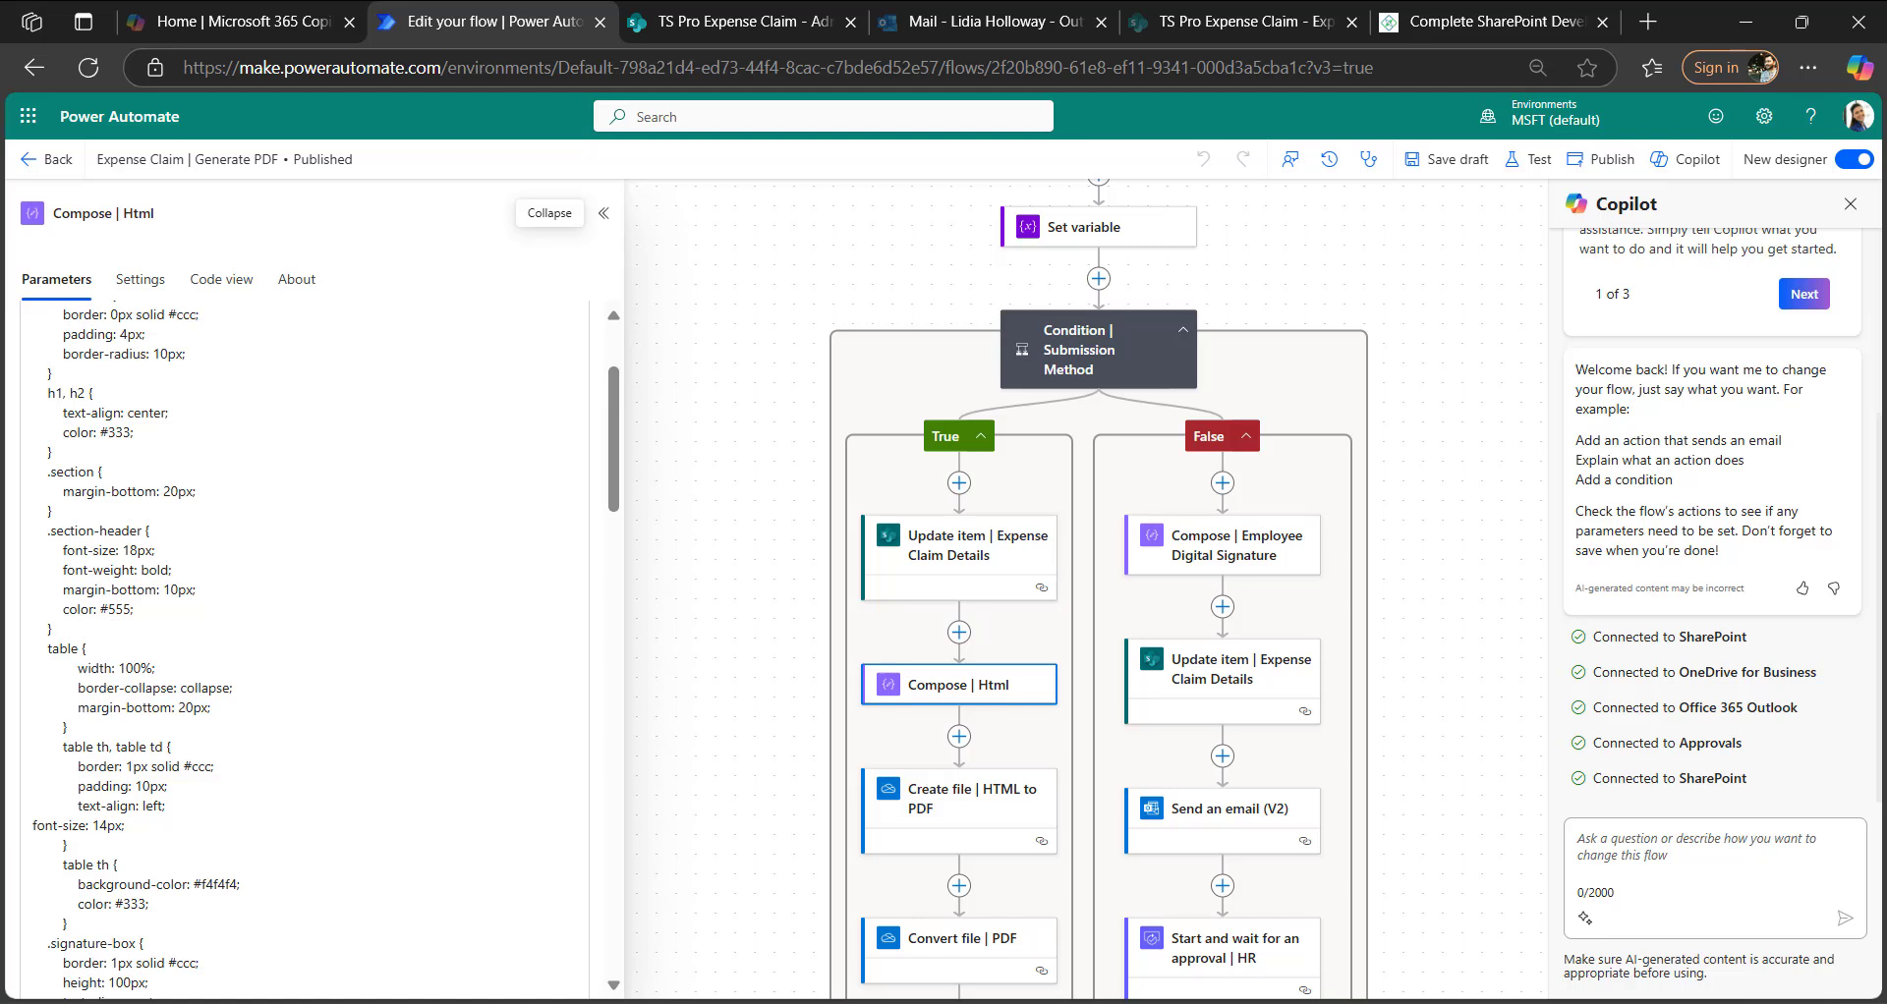
- Inspect how the True branch creates the HTML file, converts it to PDF and saves it through Create file 1
click(950, 803)
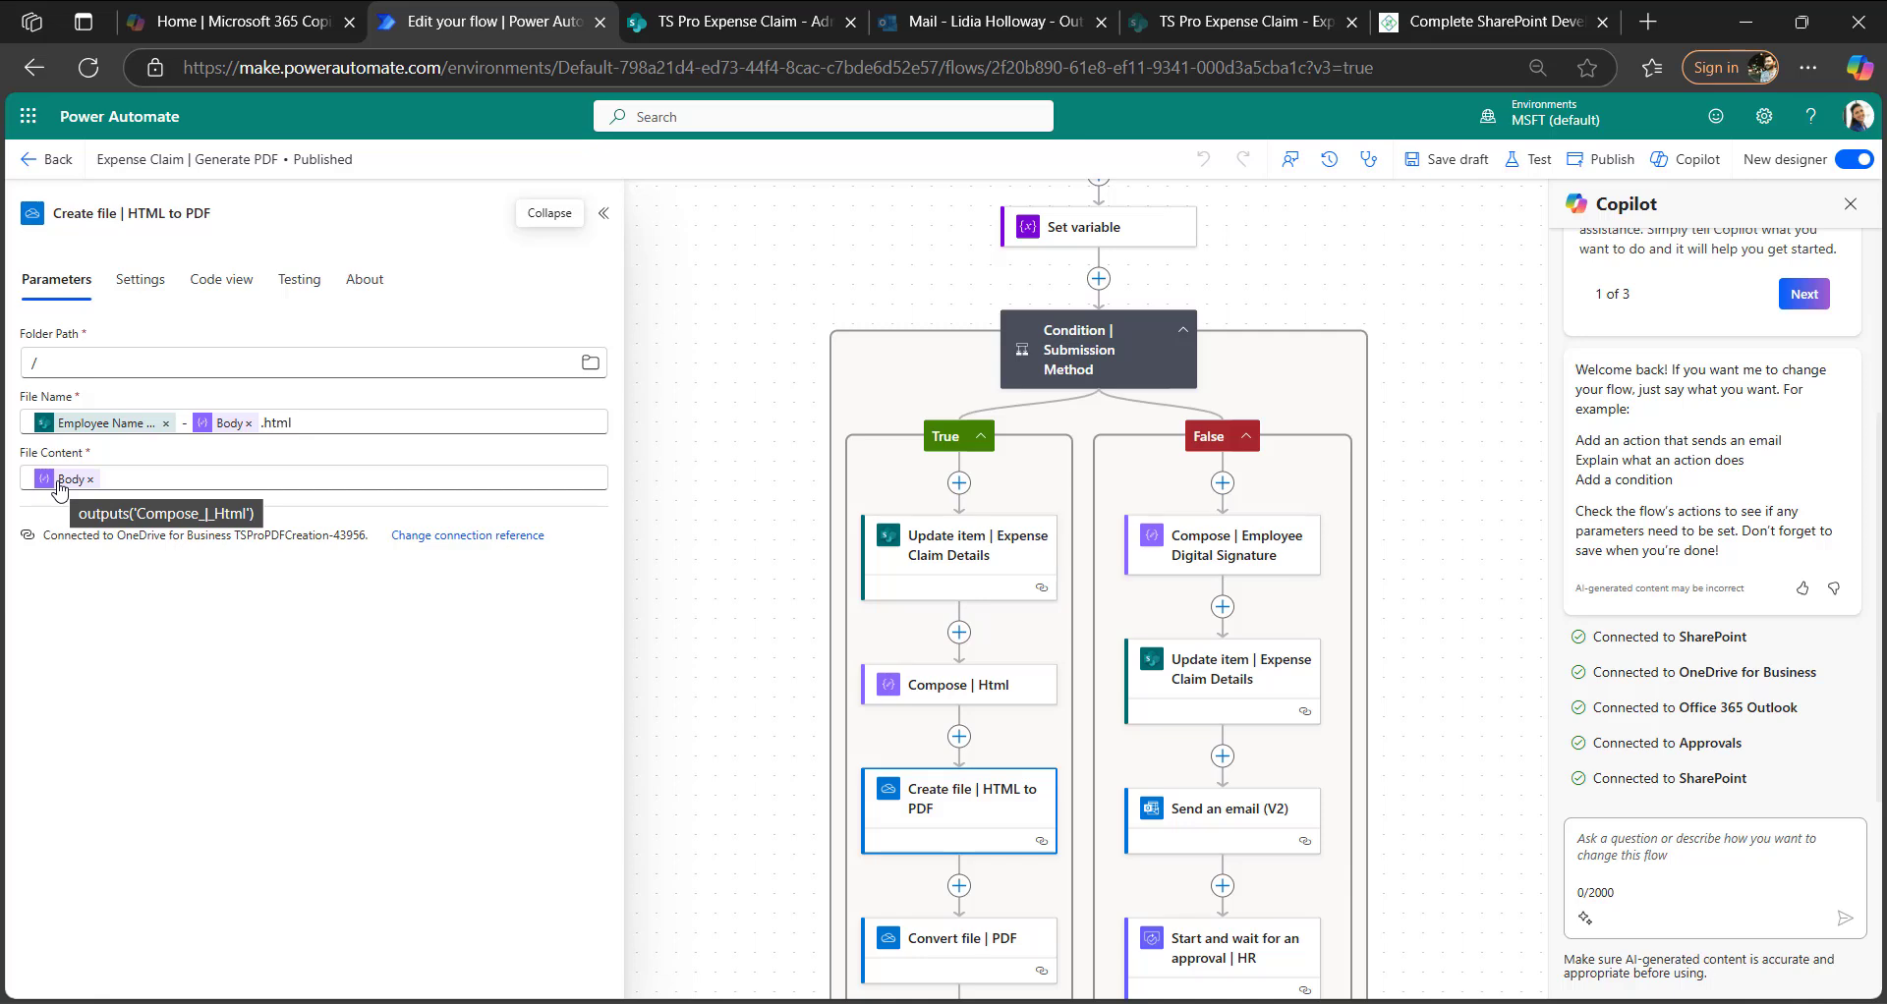
scroll(953, 749, down, 2)
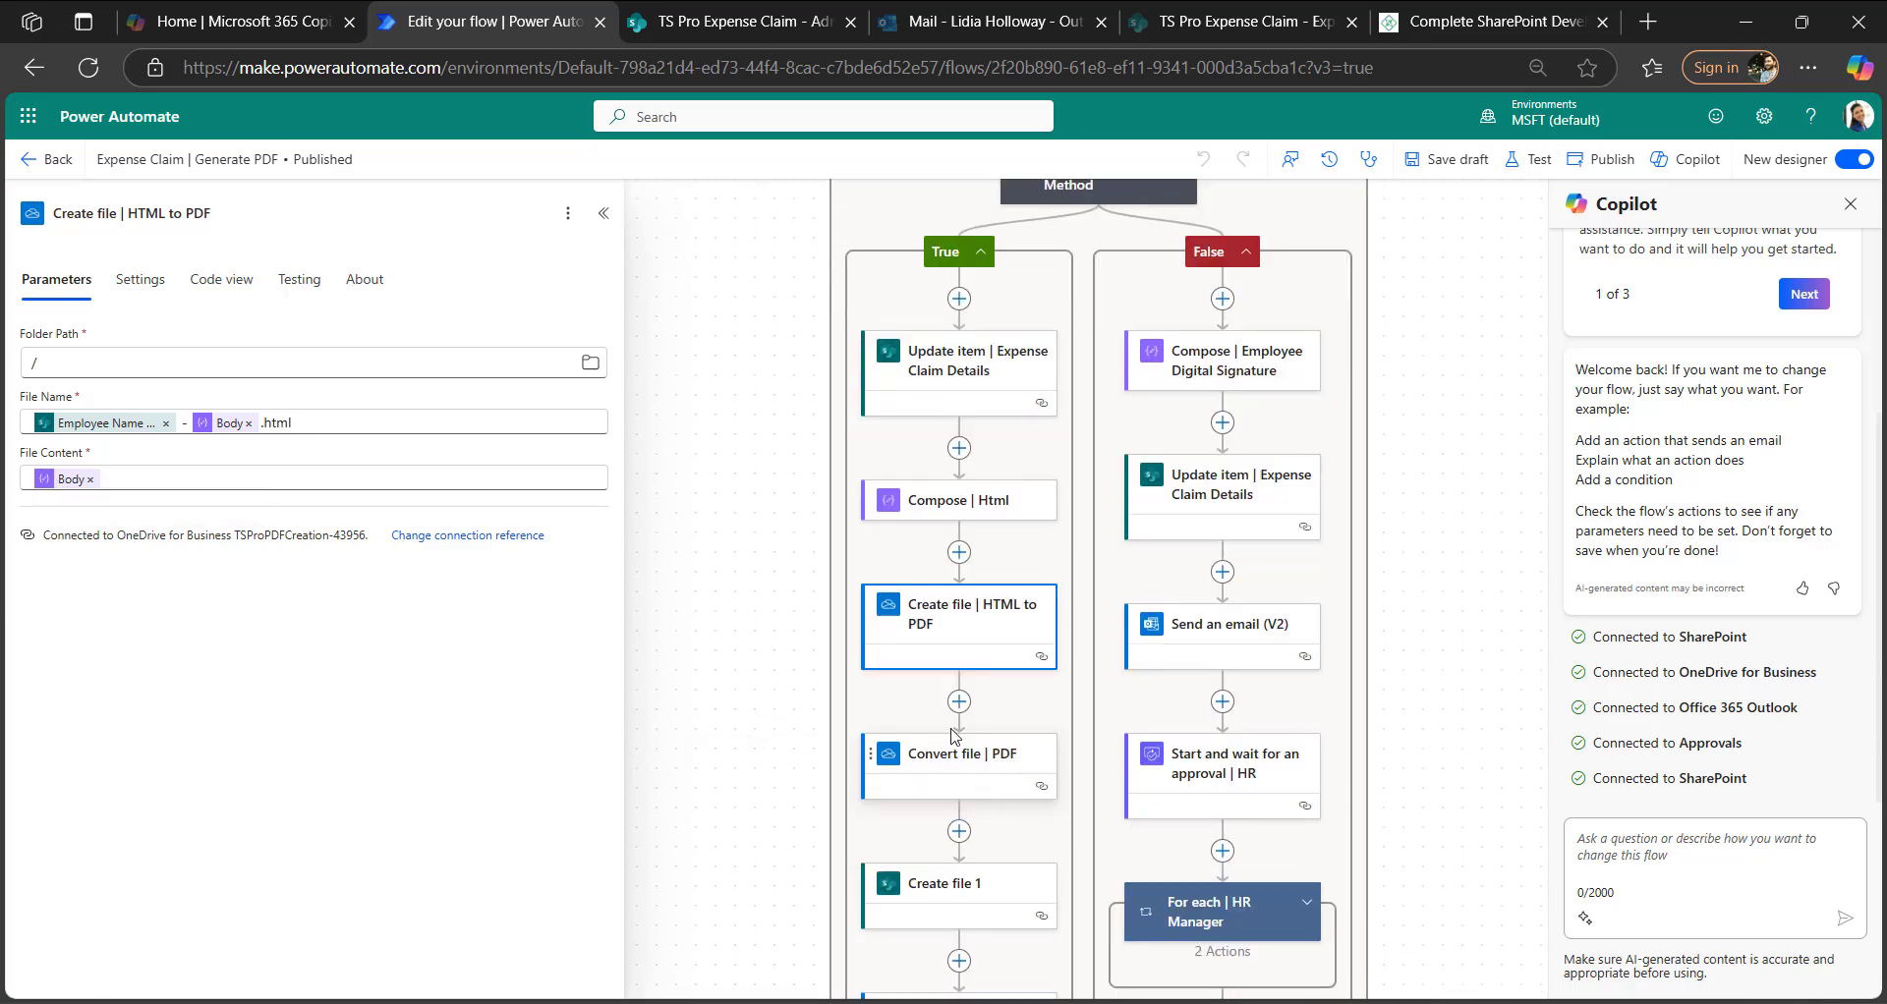
click(966, 756)
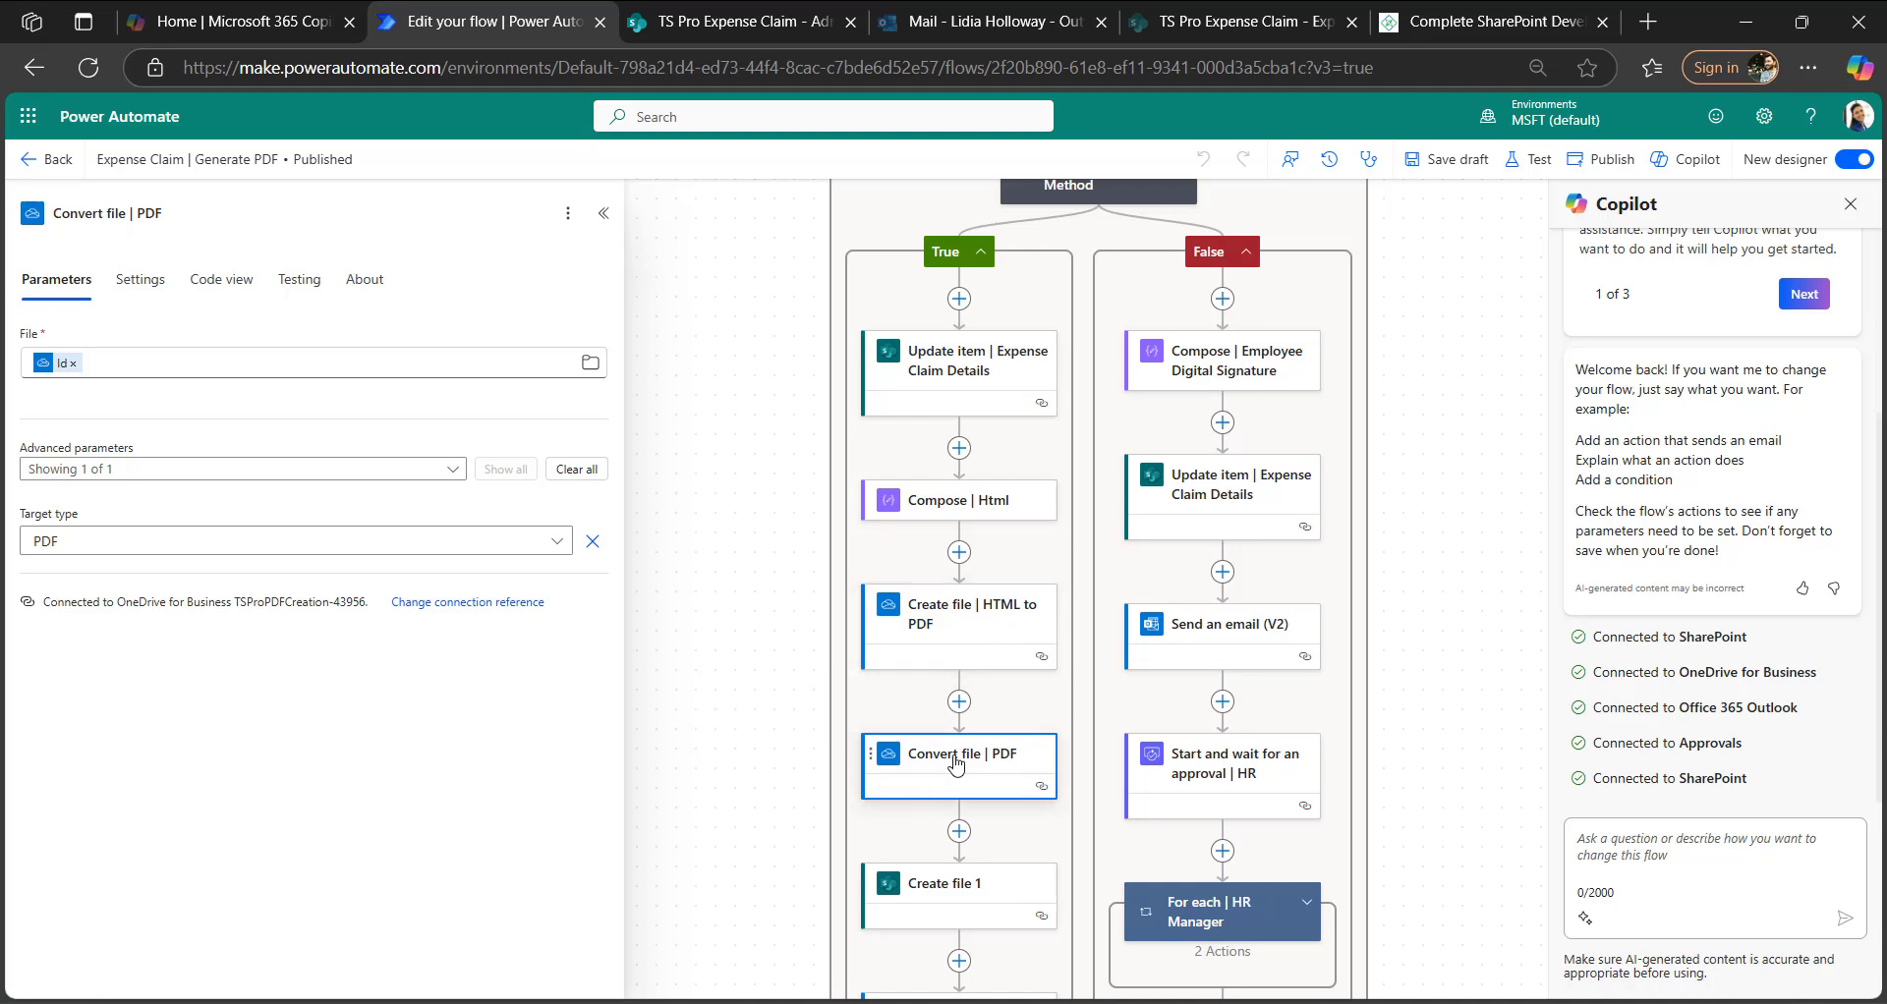
mouse_move(44, 372)
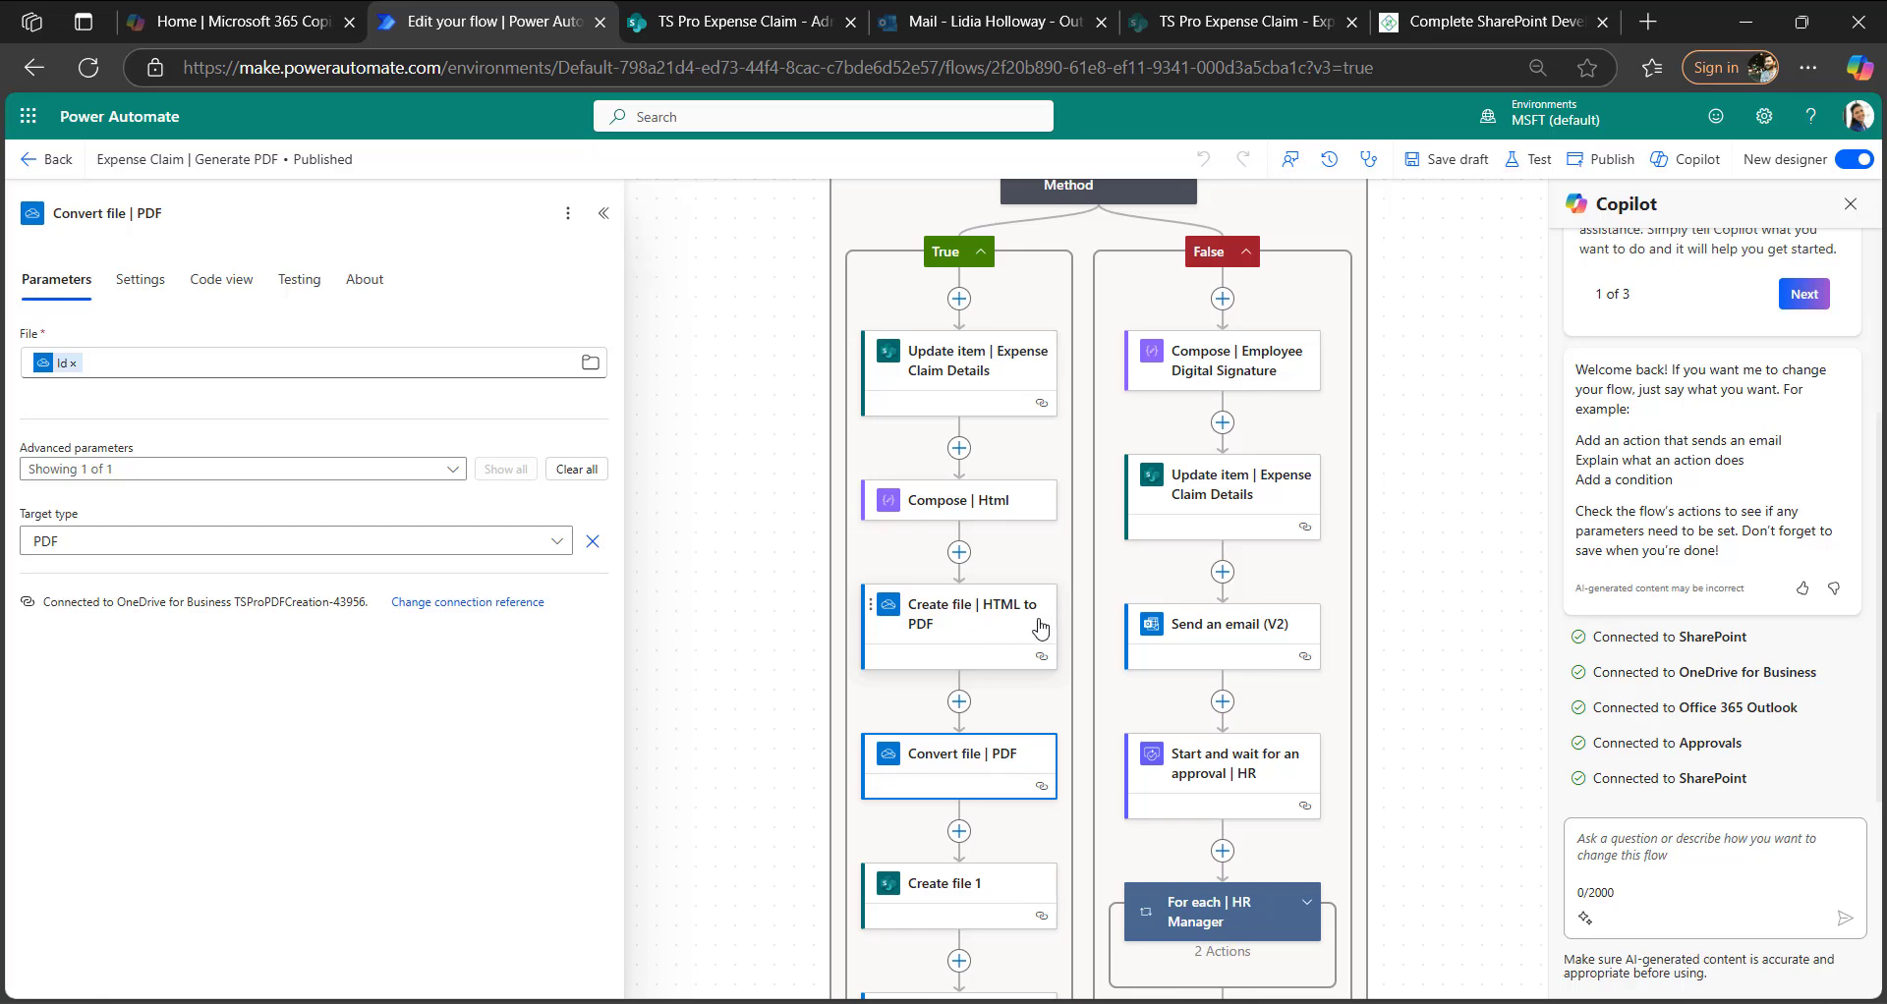
scroll(1061, 795, down, 1)
scroll(1061, 796, down, 1)
click(934, 758)
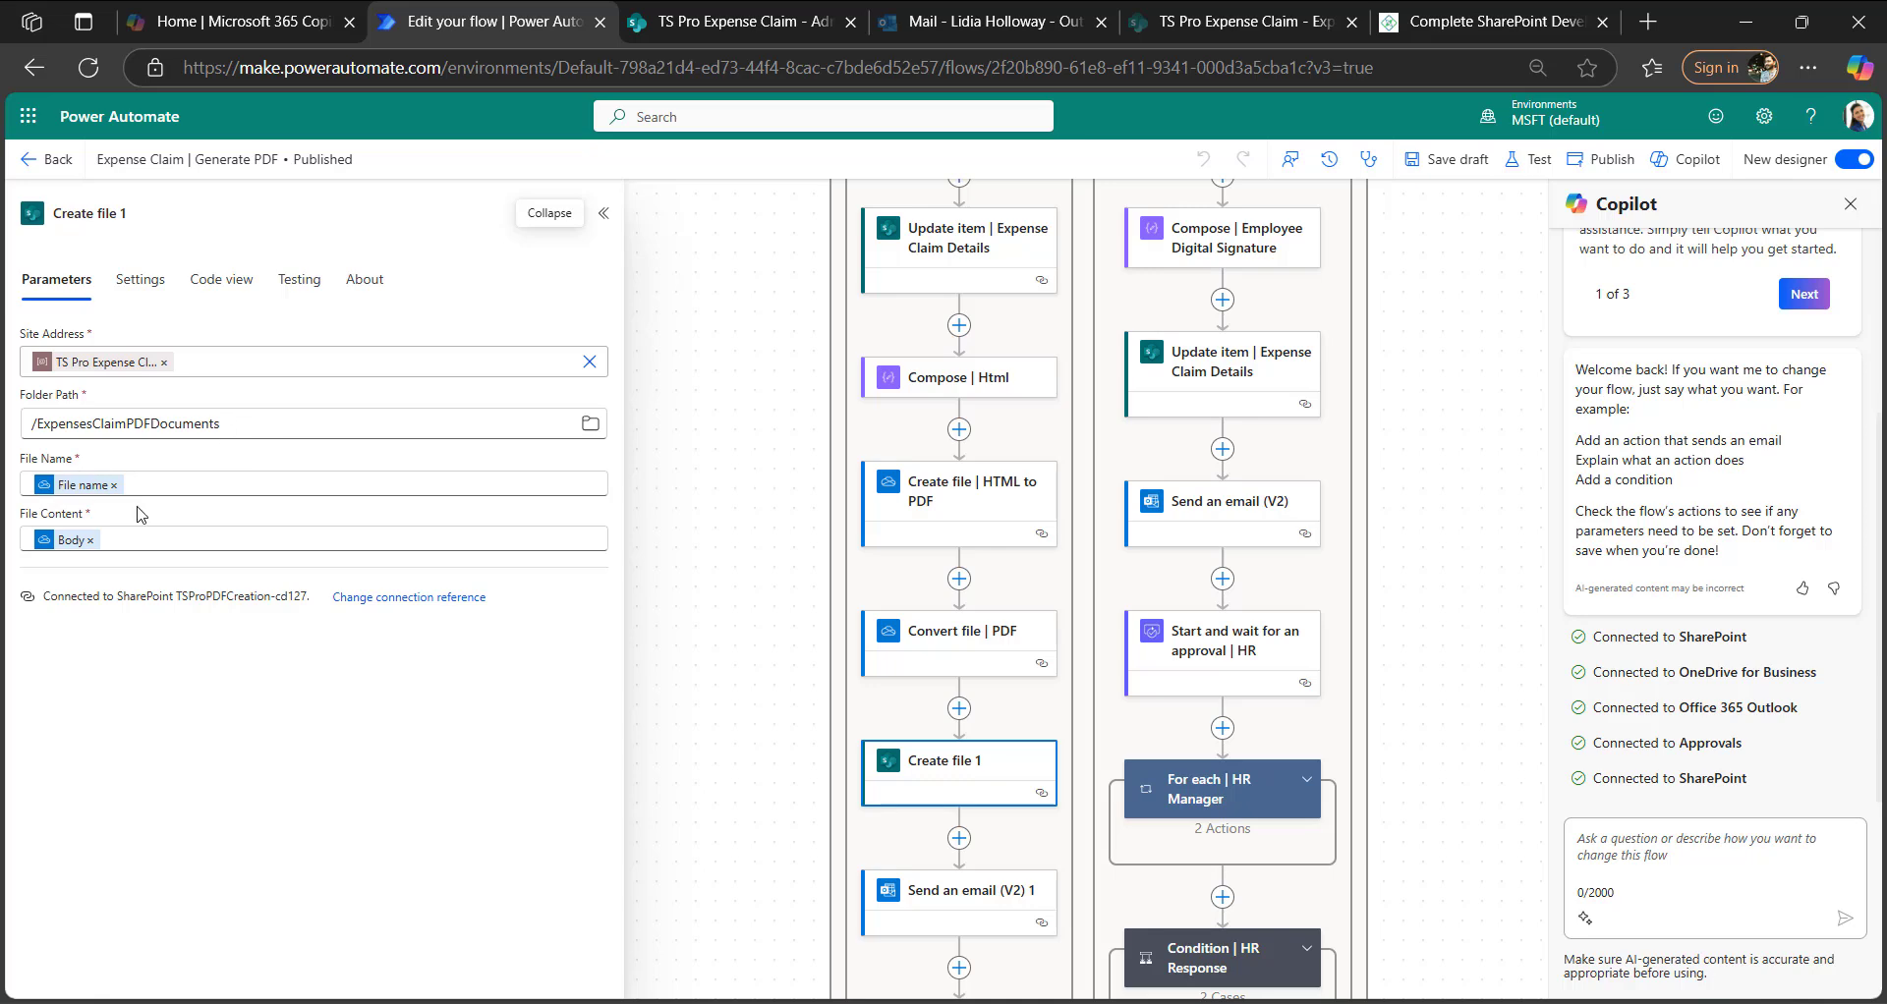
- Review the manual signature email in Send an email (V2) 1 and the file reference in Delete file
scroll(924, 761, down, 2)
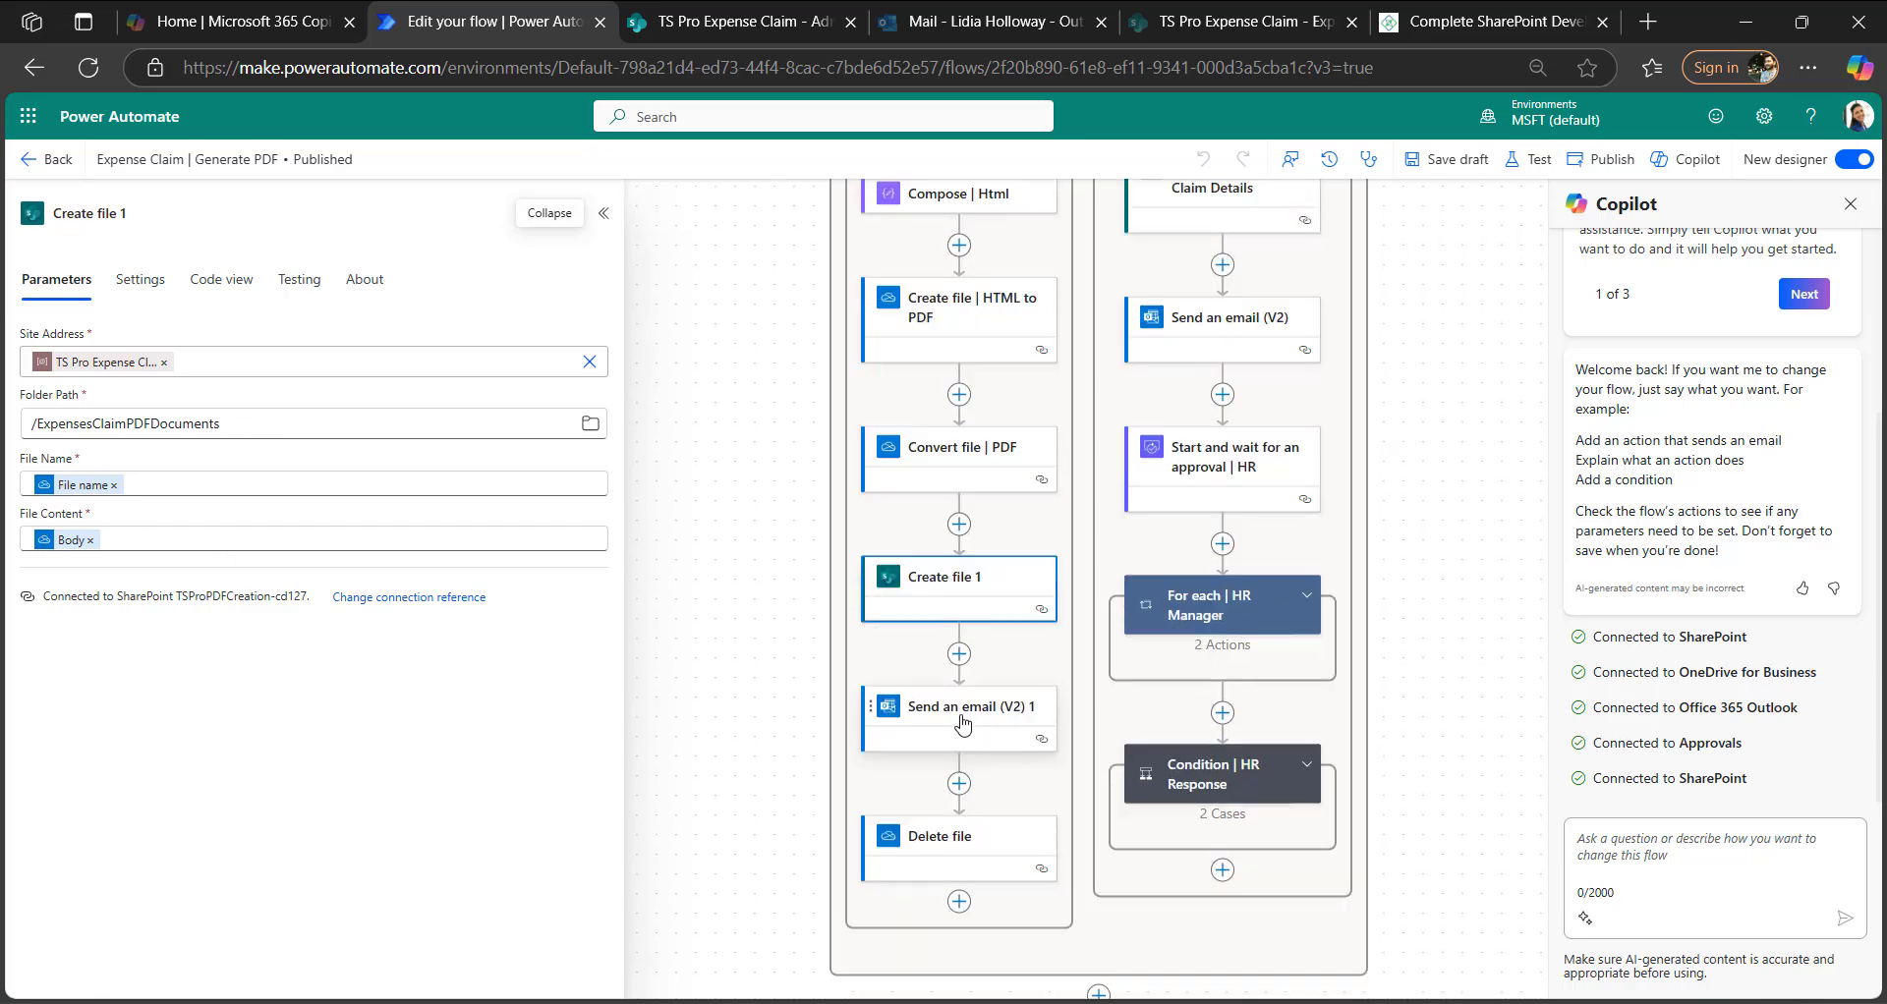
click(958, 717)
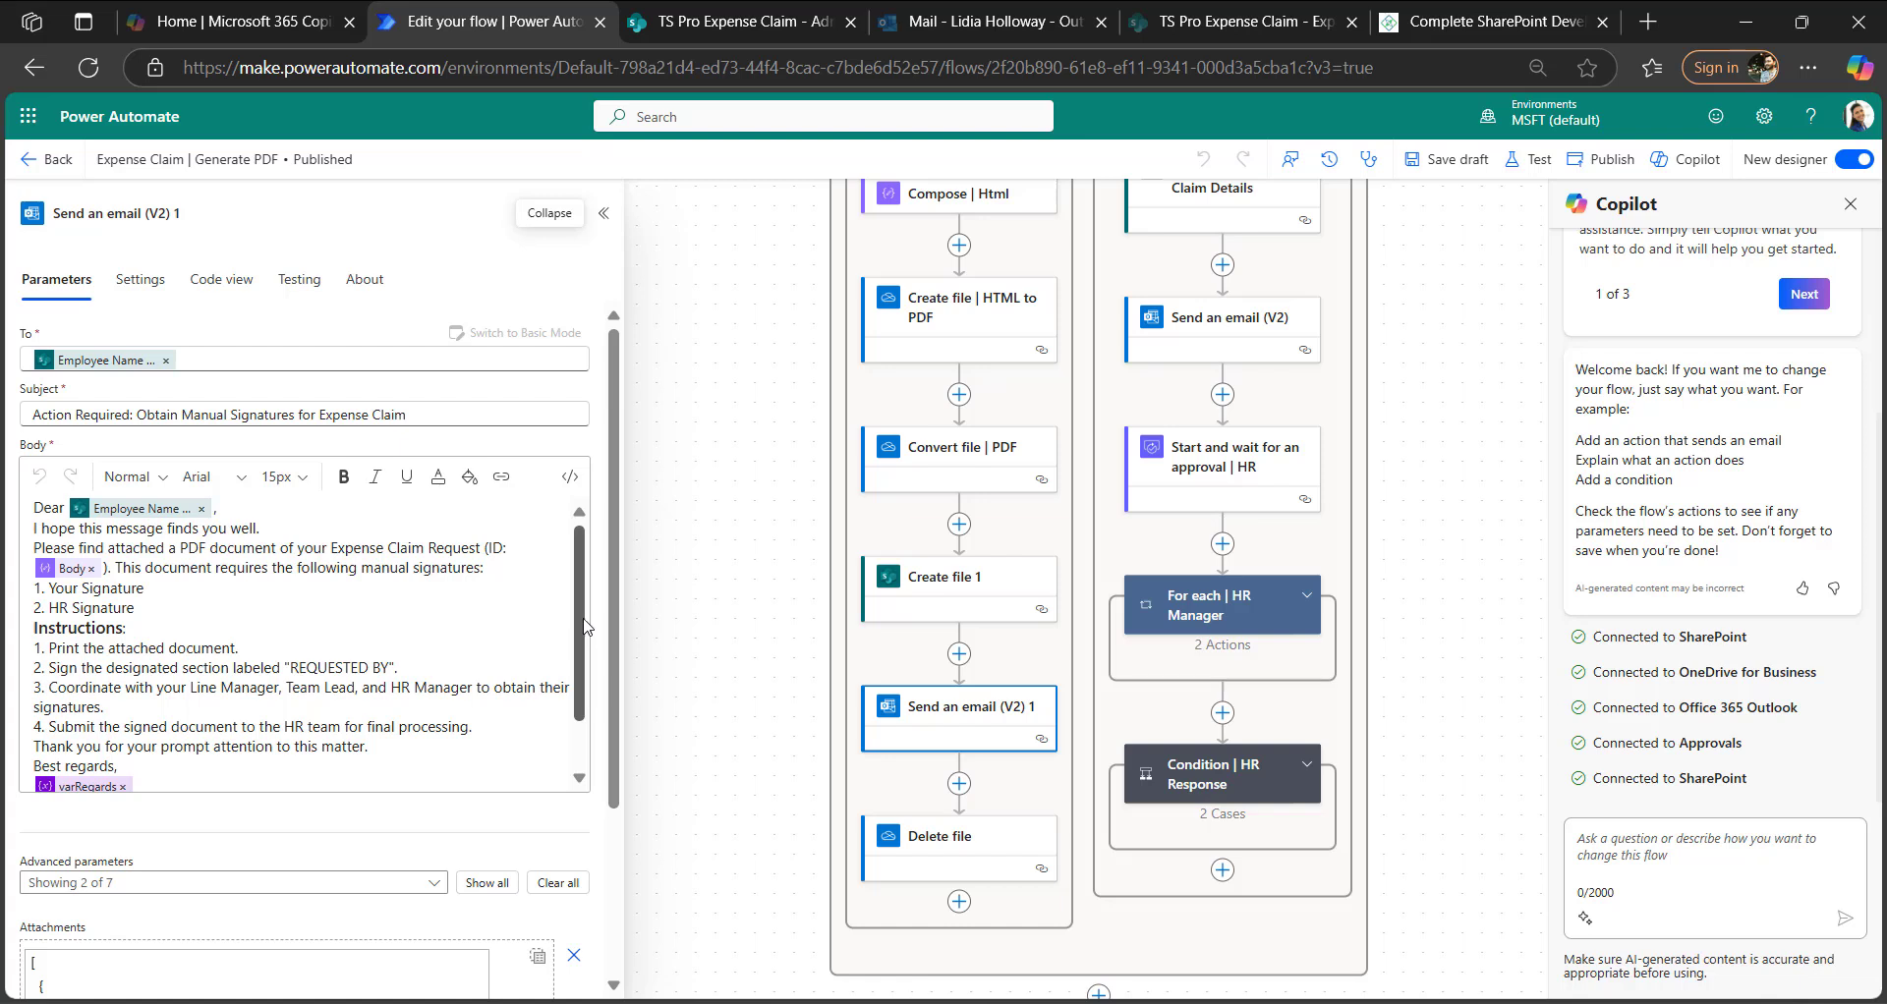
drag(585, 570, 585, 672)
scroll(584, 672, up, 3)
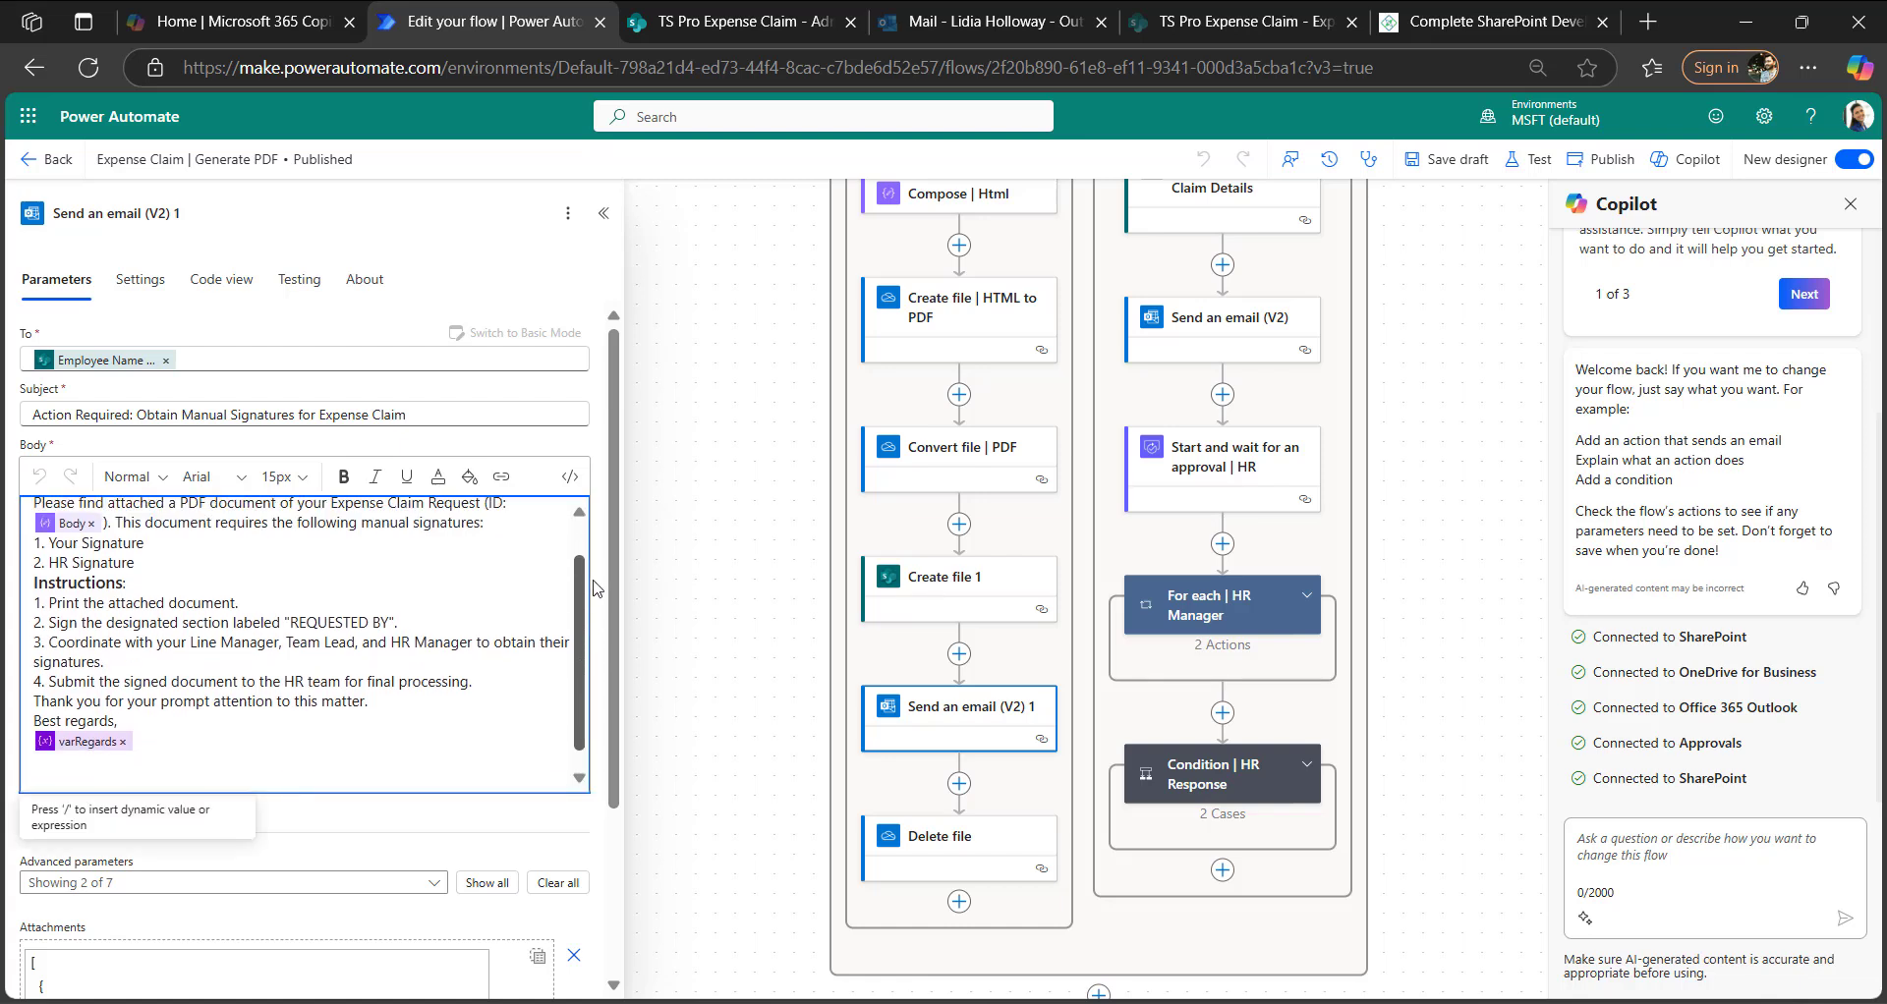
click(940, 861)
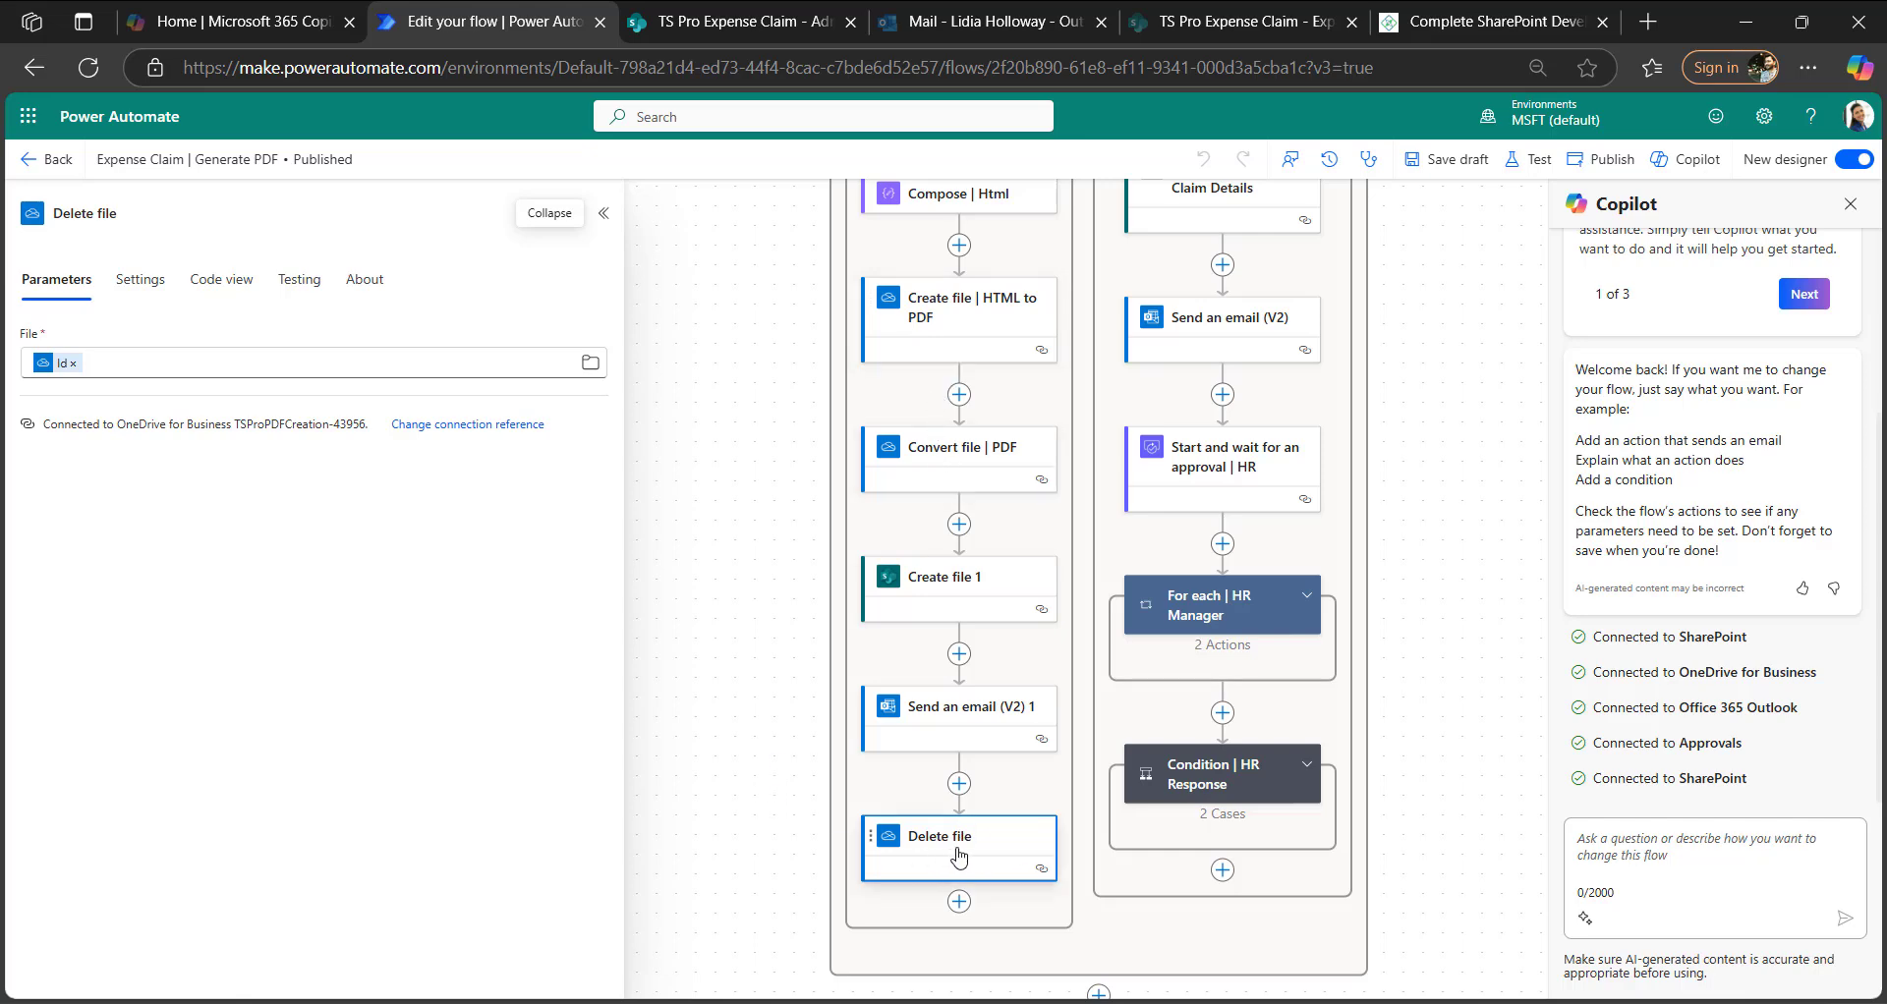
- Recheck the Submission Method condition, then inspect the False branch's Employee Digital Signature composition and Update item fields
scroll(960, 857, up, 6)
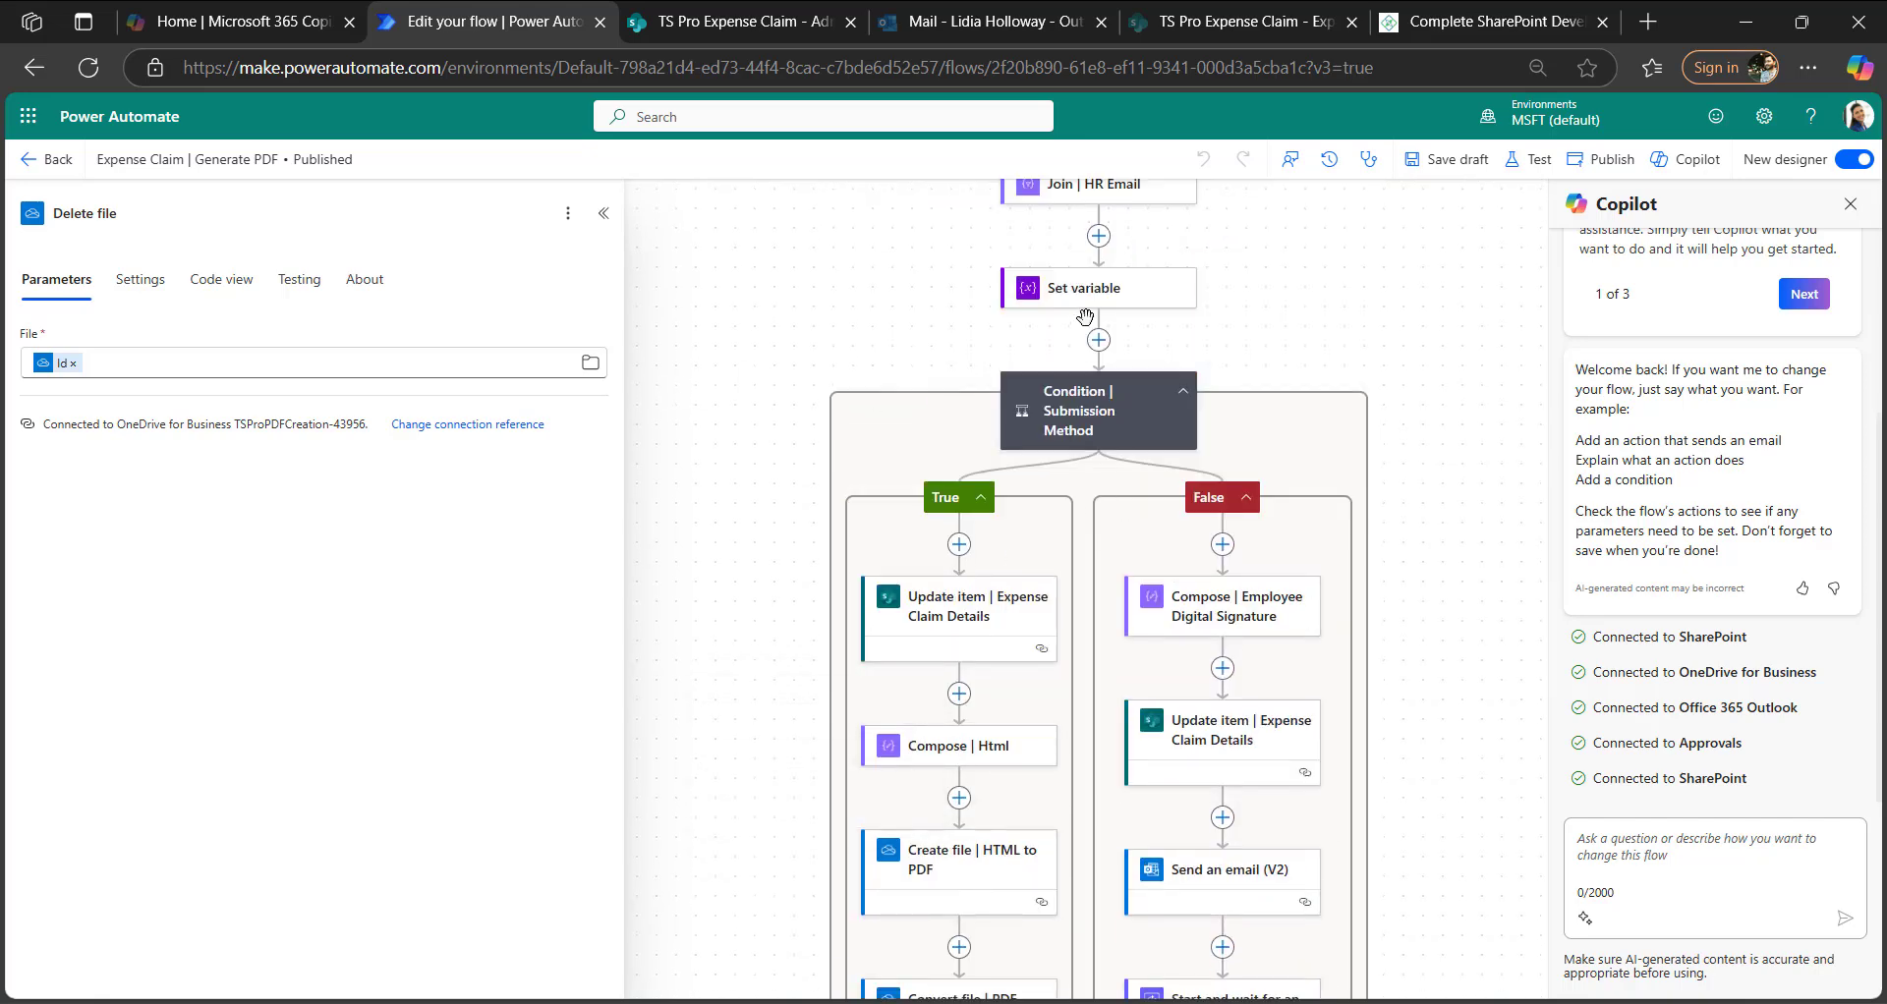
click(1248, 609)
click(973, 295)
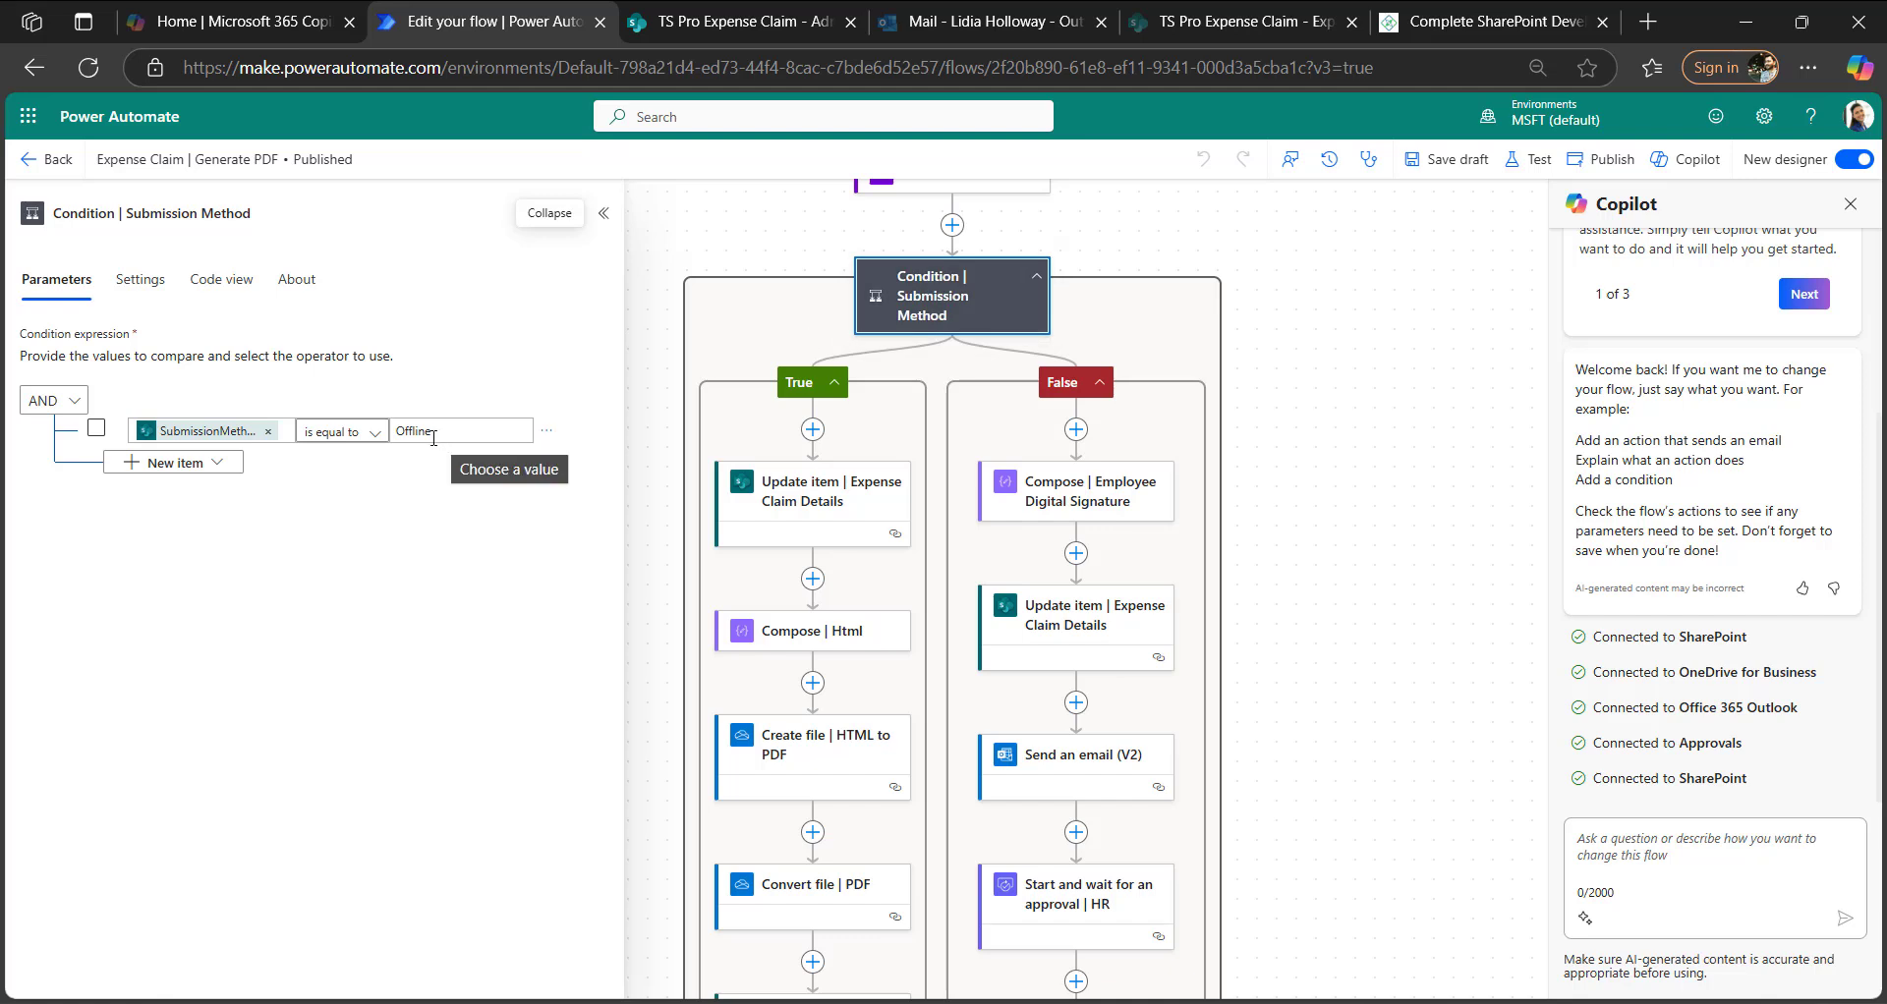
click(1119, 494)
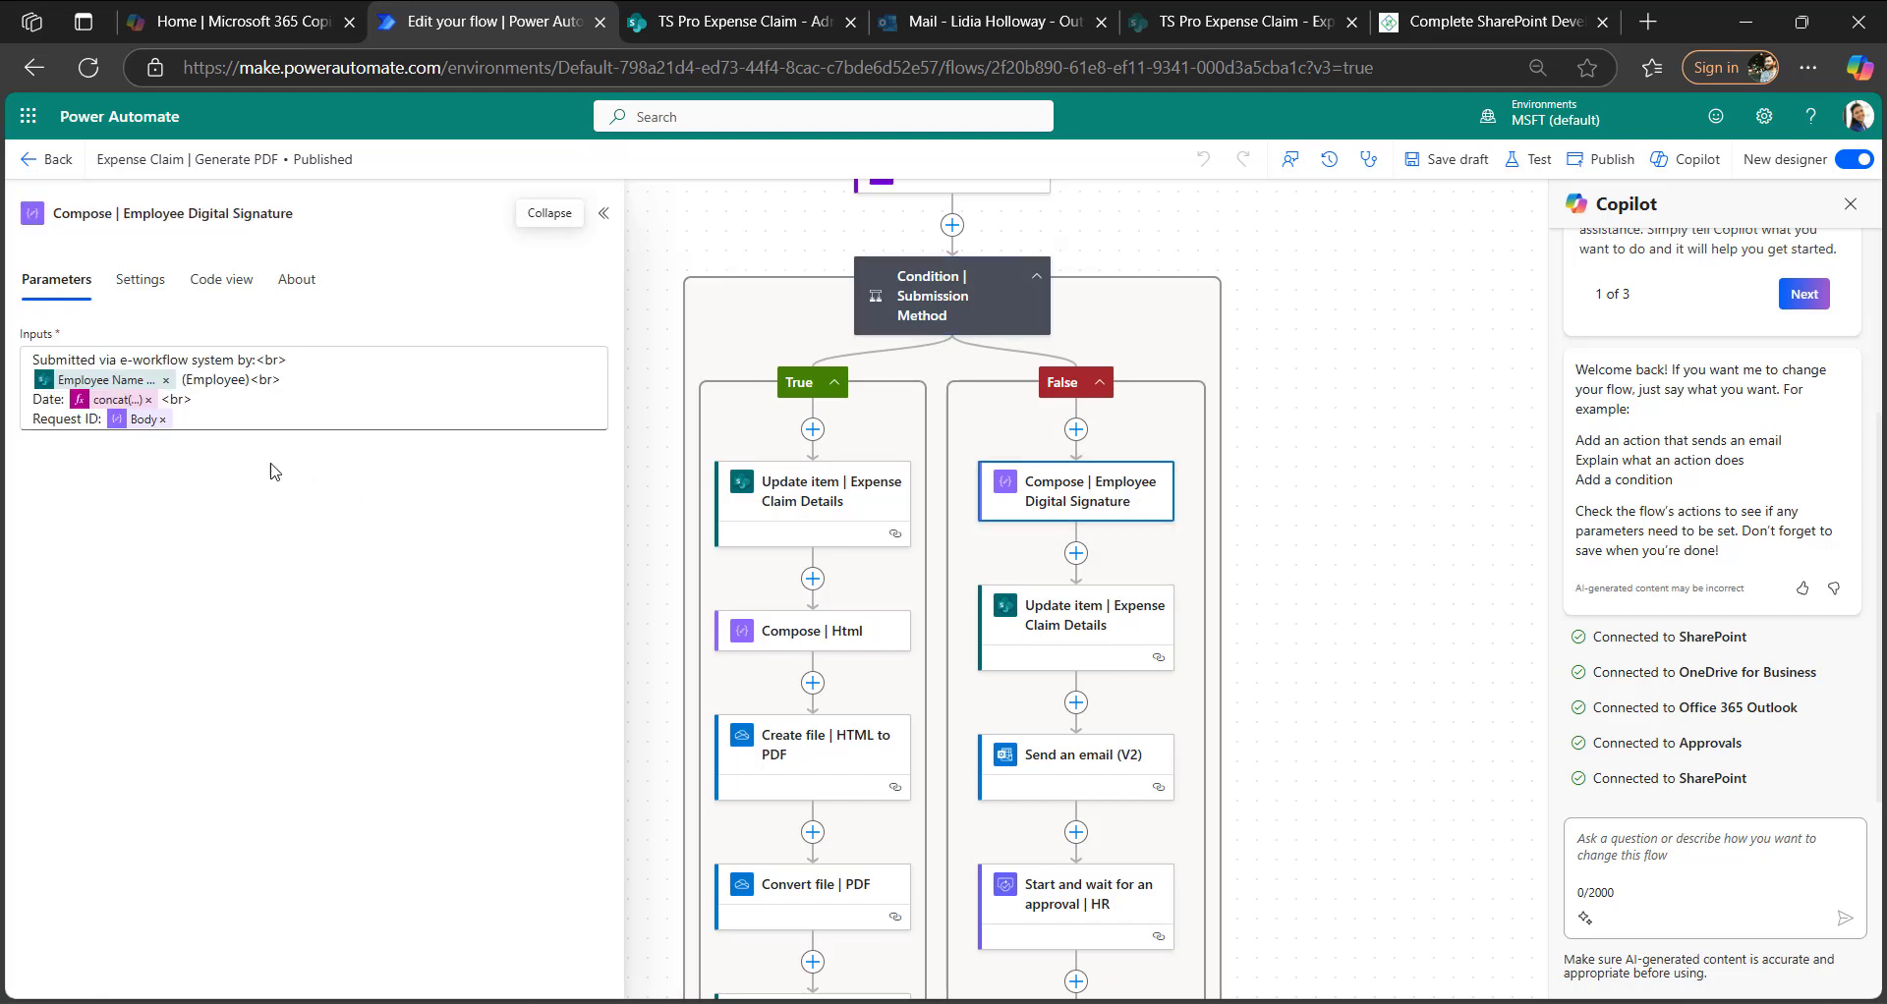
mouse_move(119, 412)
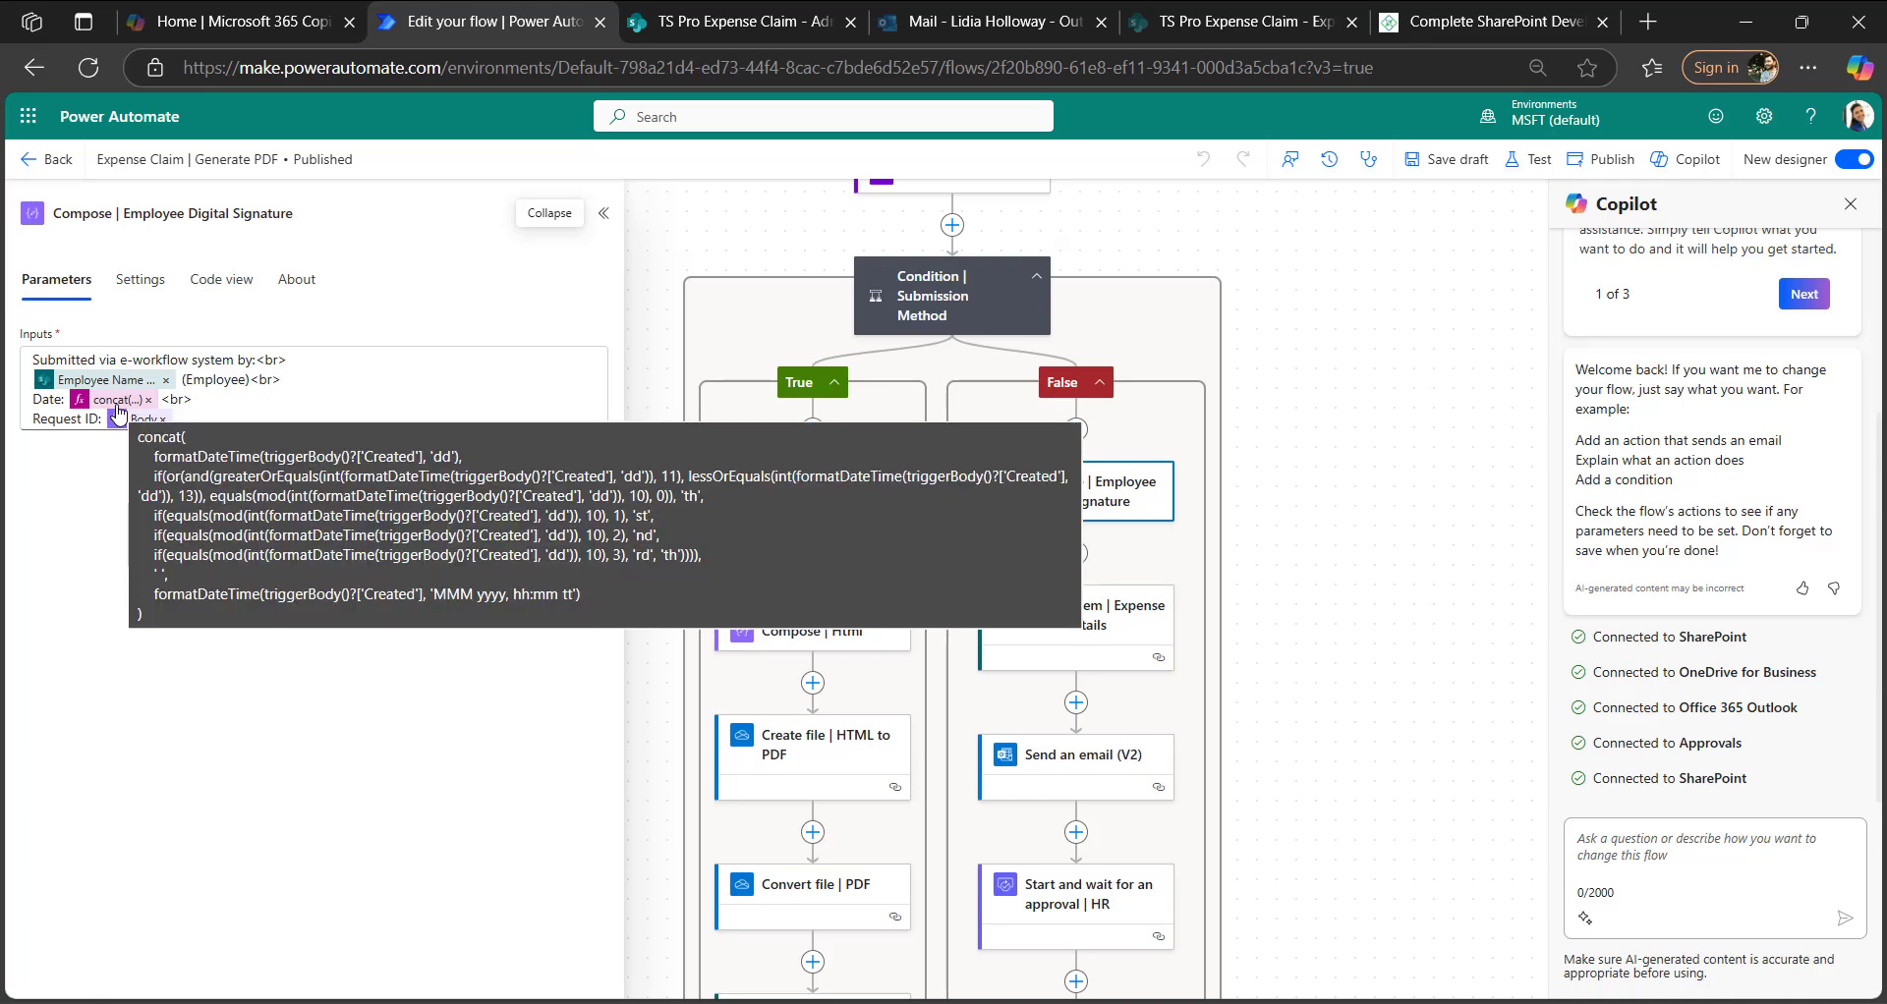
click(1104, 627)
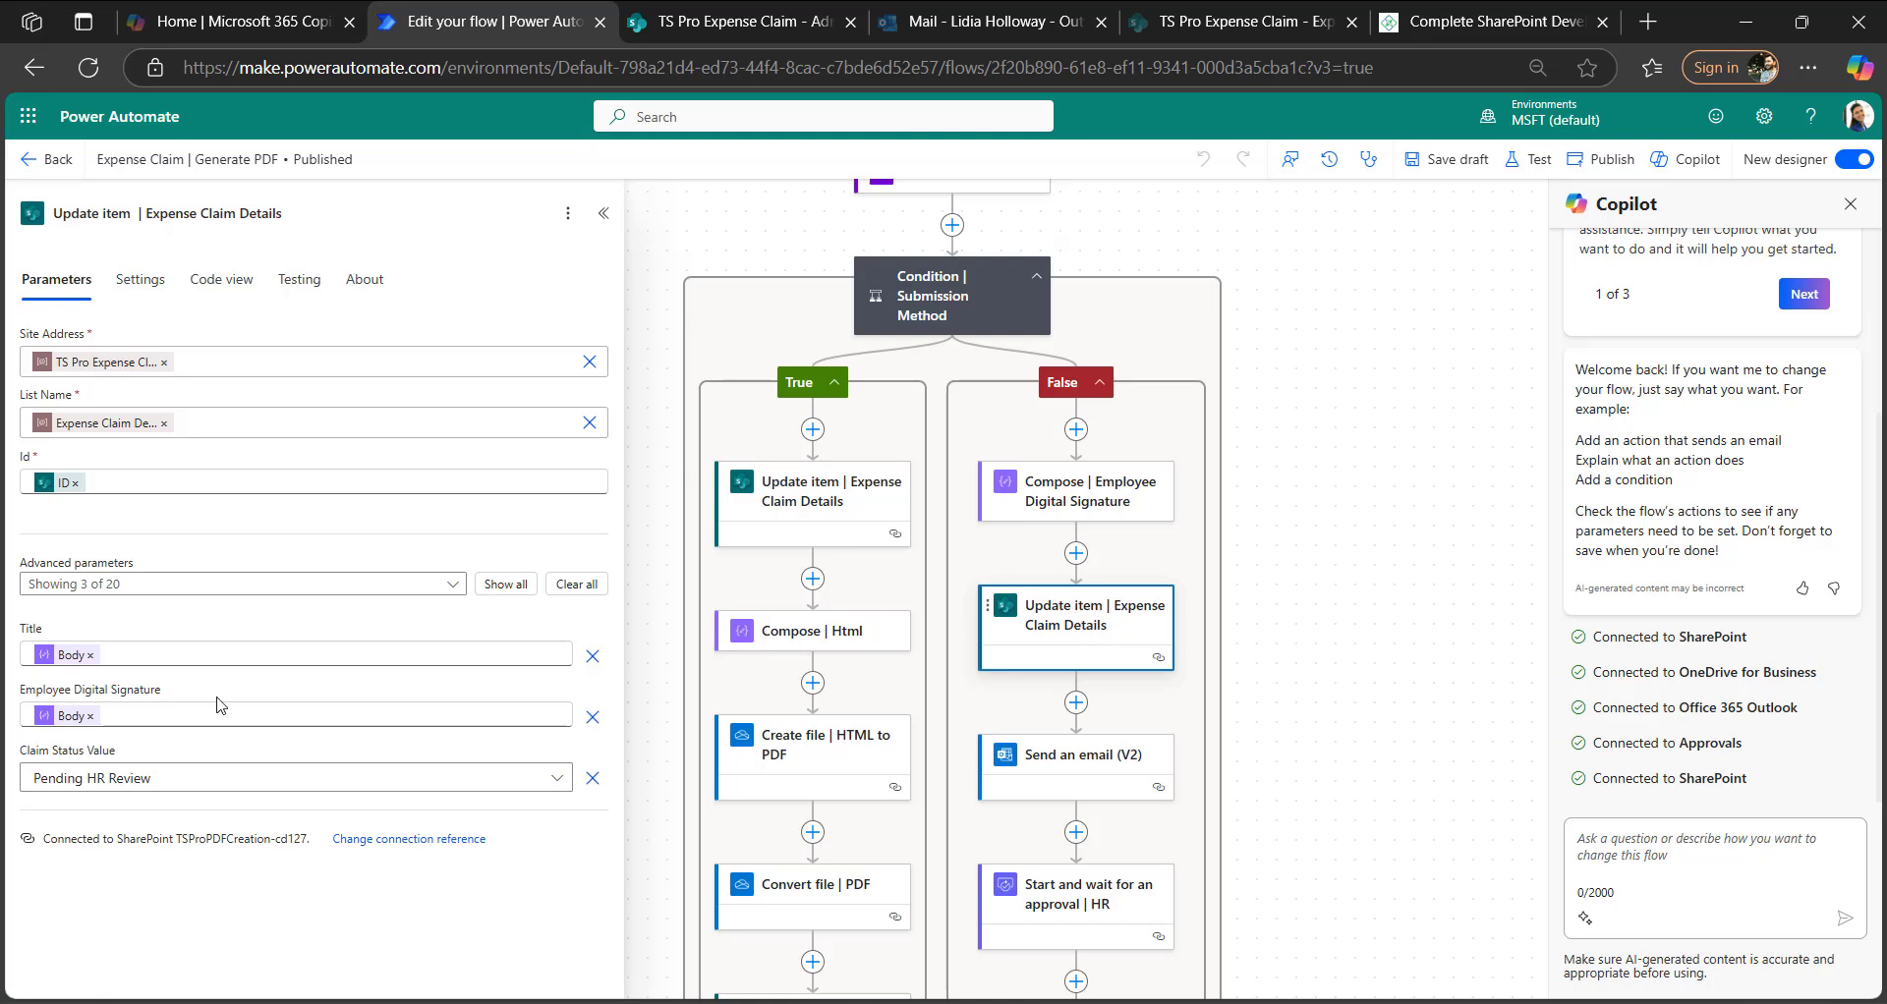
mouse_move(66, 665)
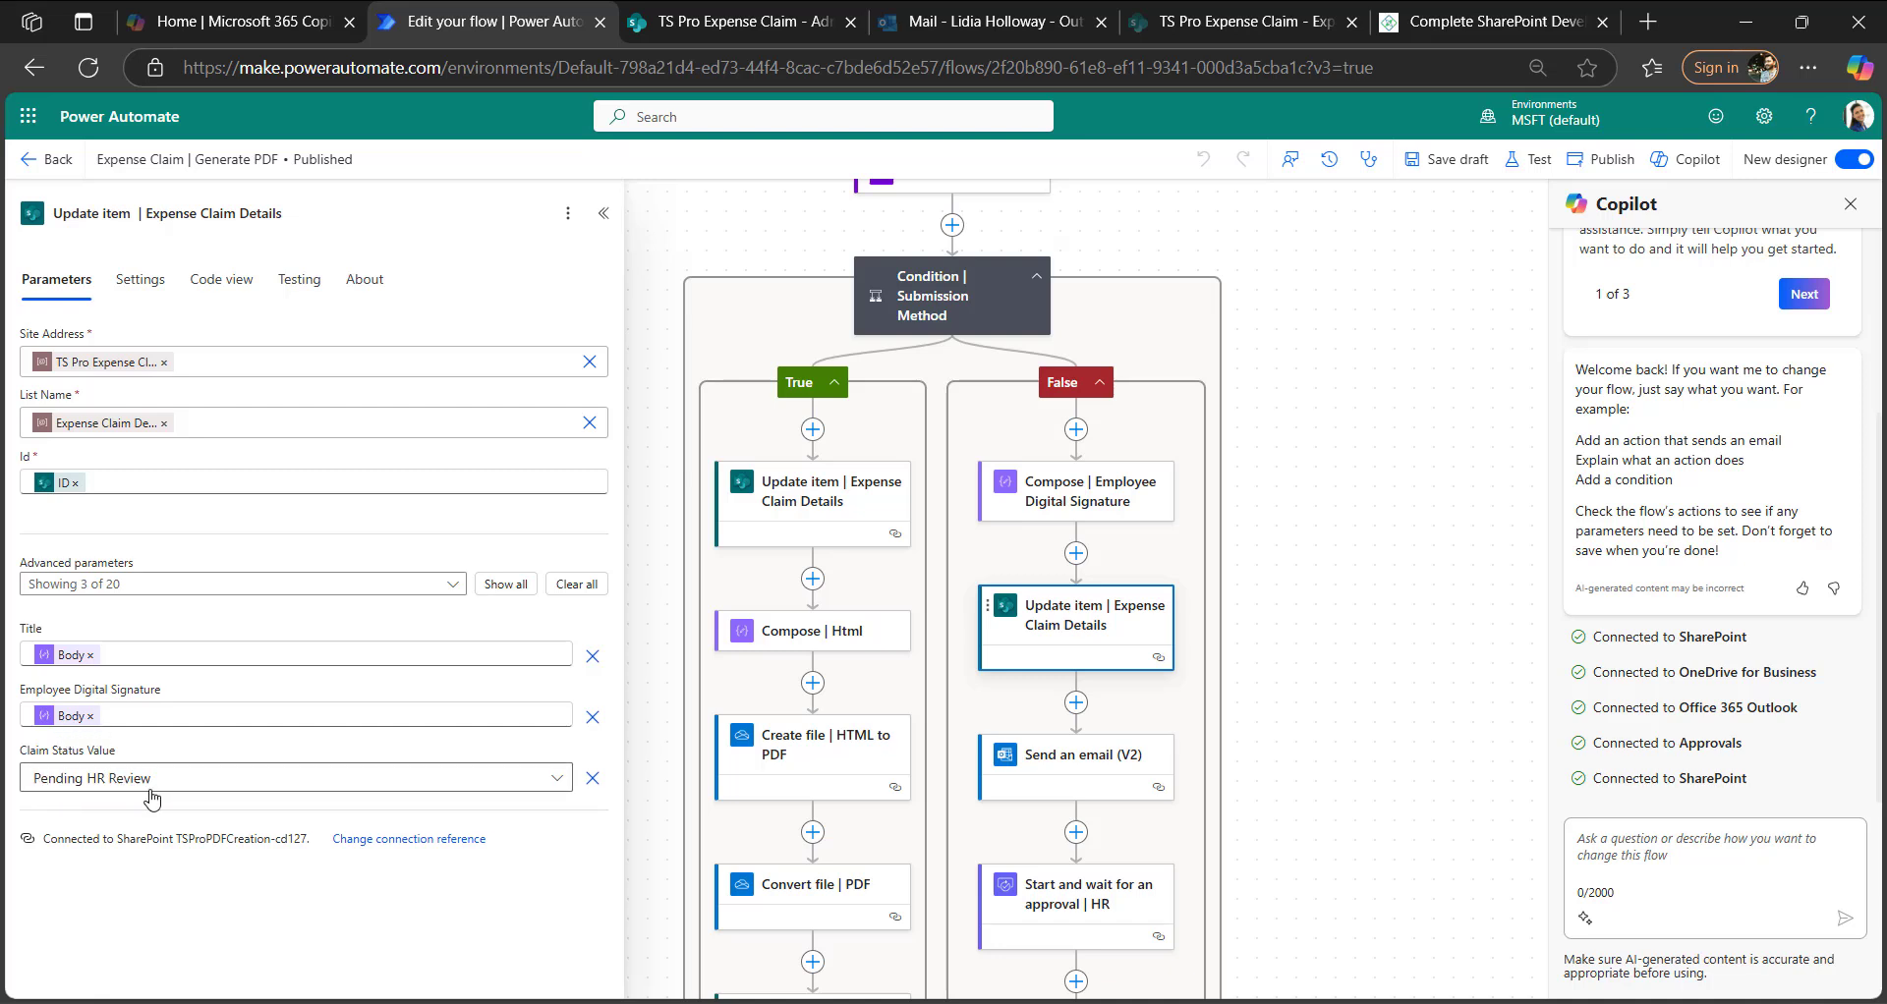
- Review the recipient, subject, body and attachments of Send an email (V2) in the False branch
click(1065, 772)
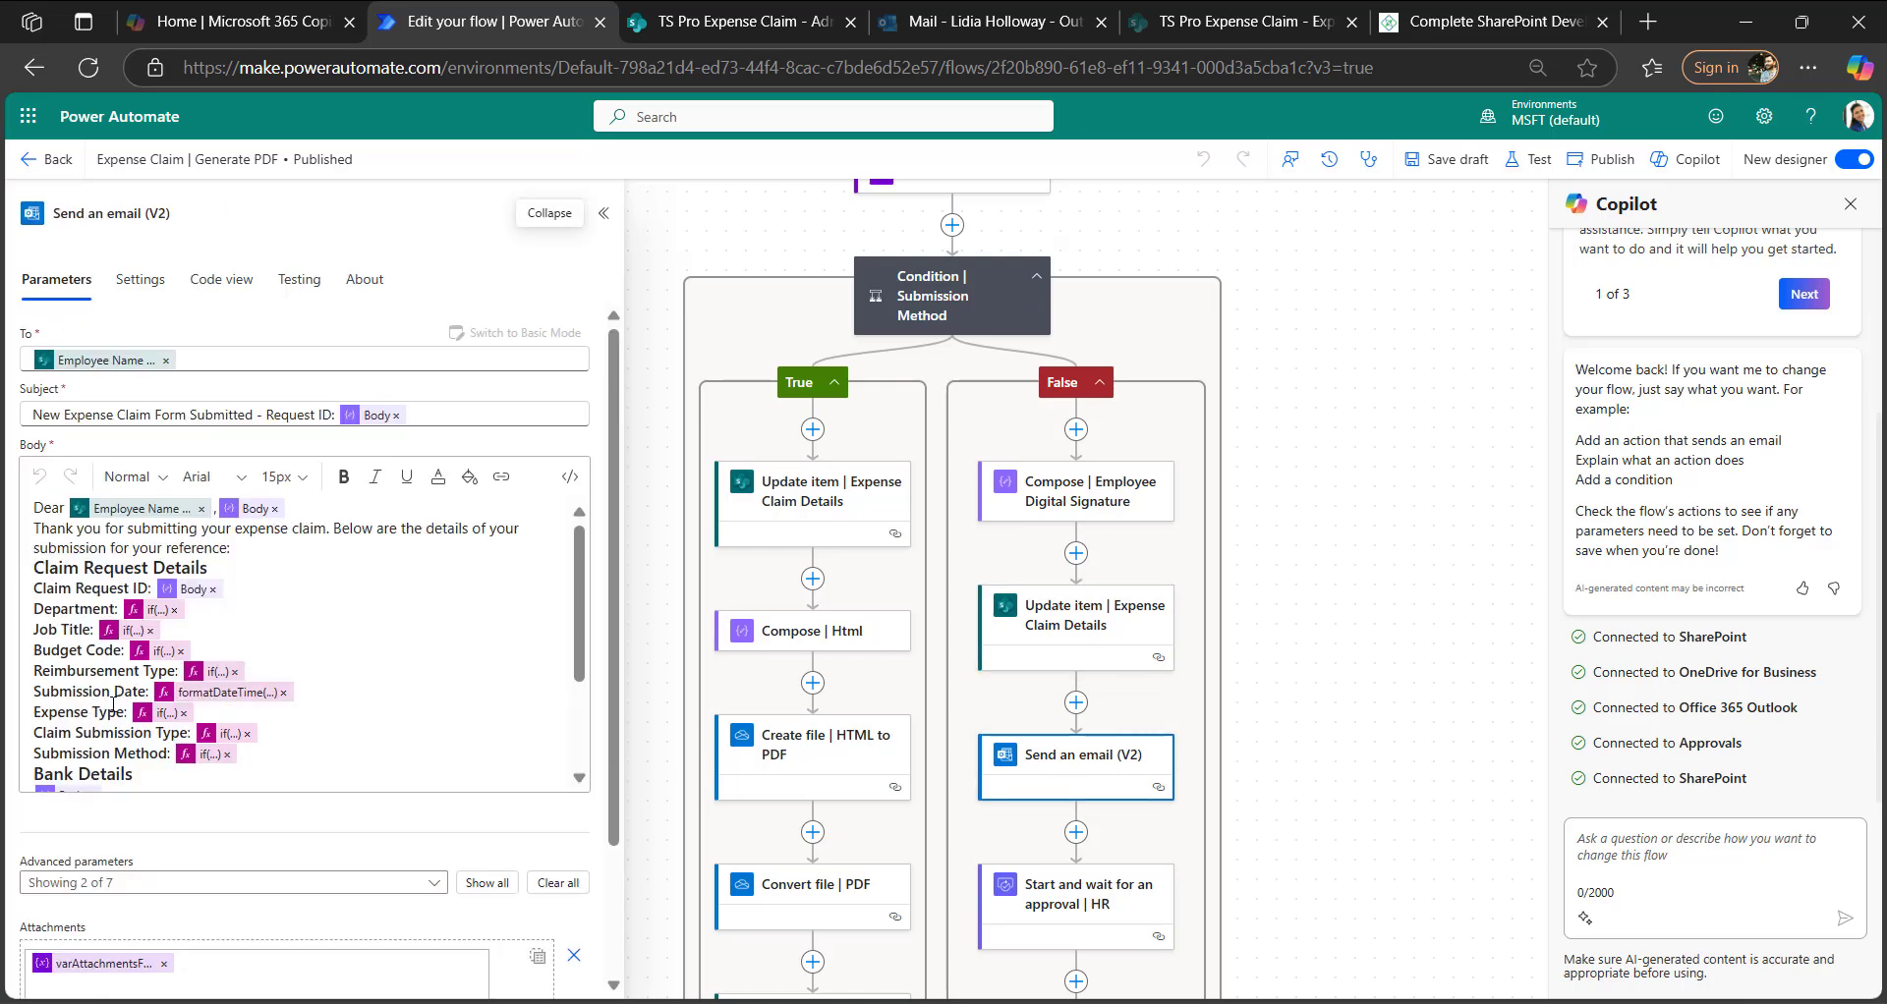
scroll(182, 599, down, 4)
scroll(182, 600, up, 3)
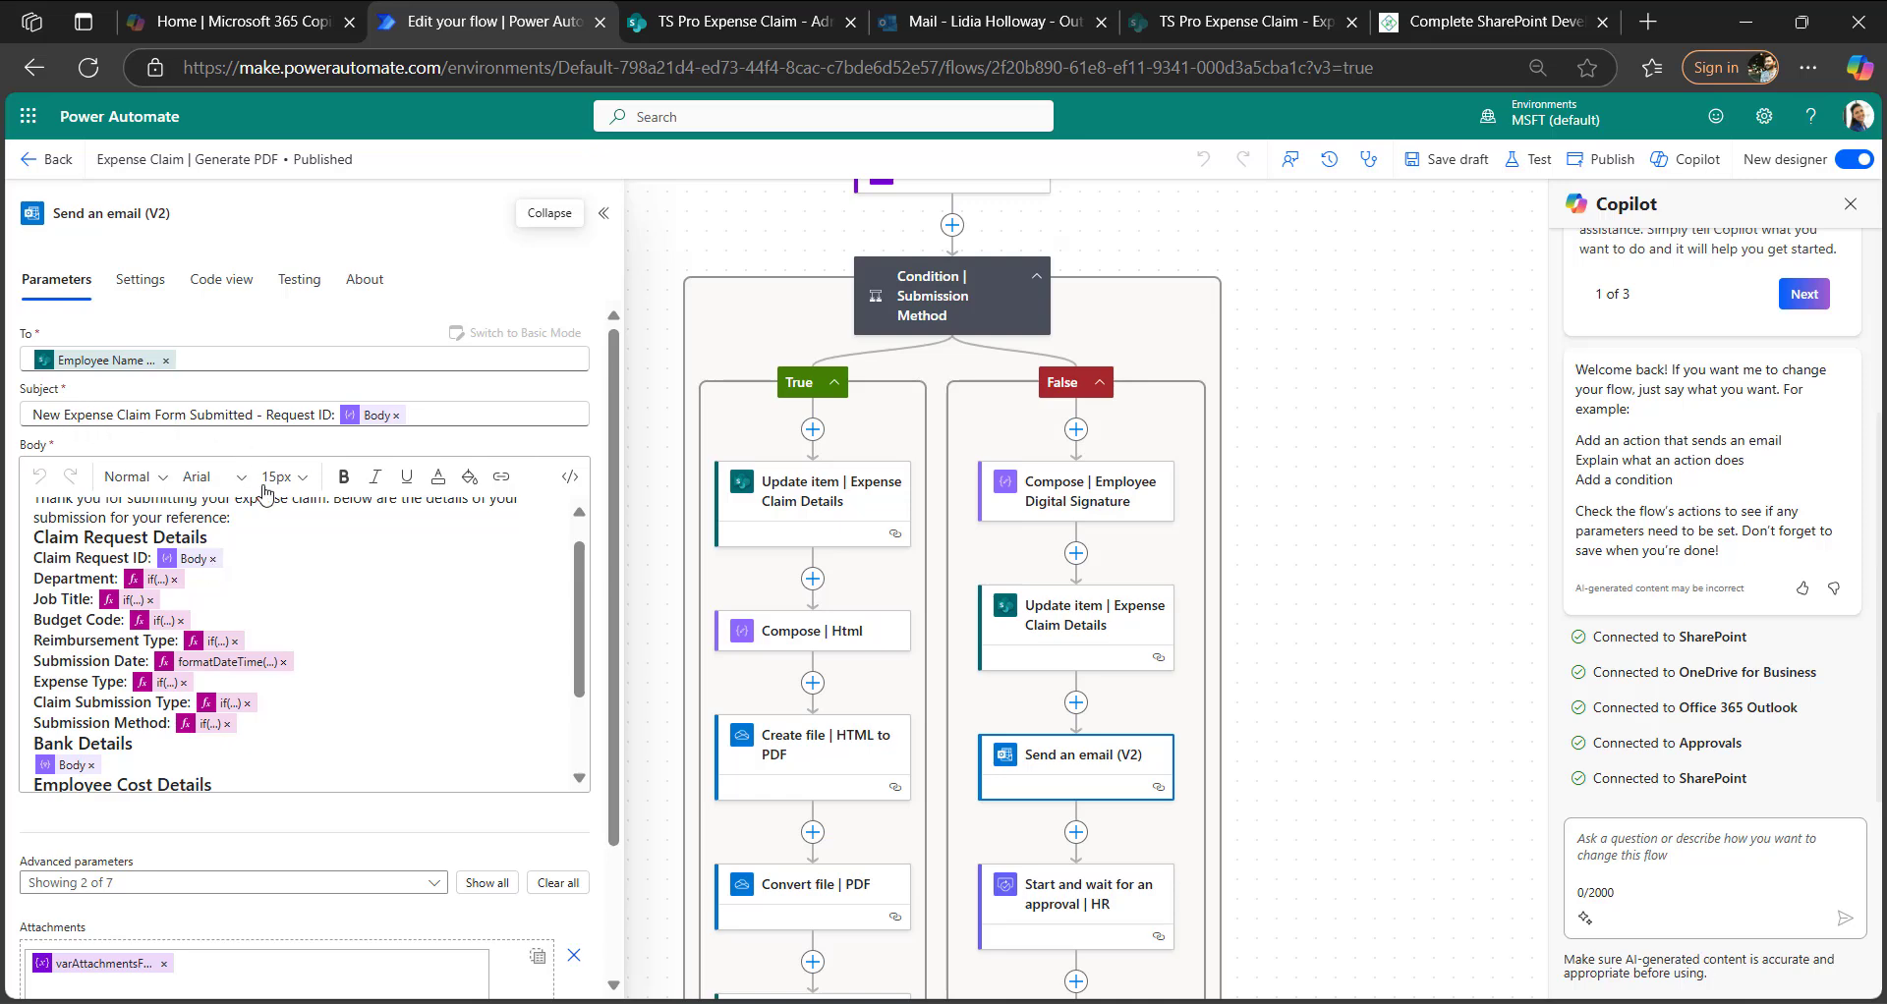
scroll(310, 602, down, 5)
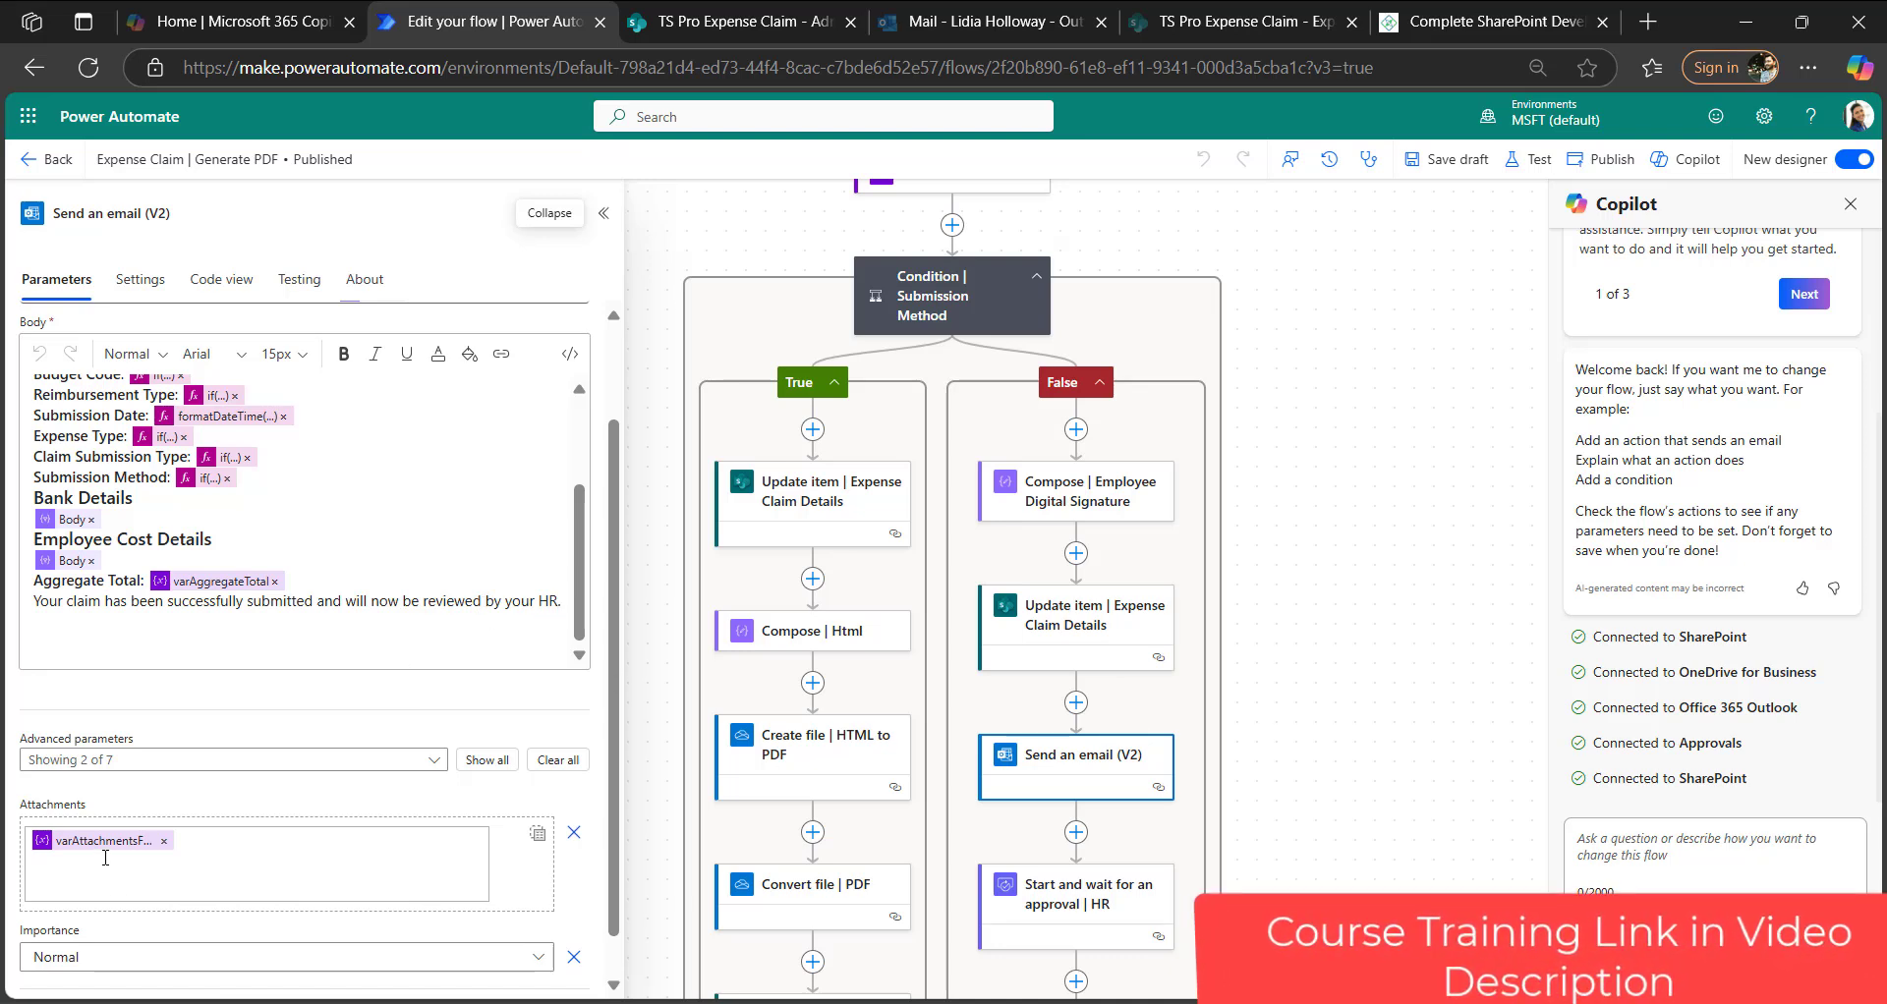
- Review the Start and wait for an approval | HR details and expand the HR manager loop and HR response condition
scroll(1061, 771, down, 2)
click(1066, 779)
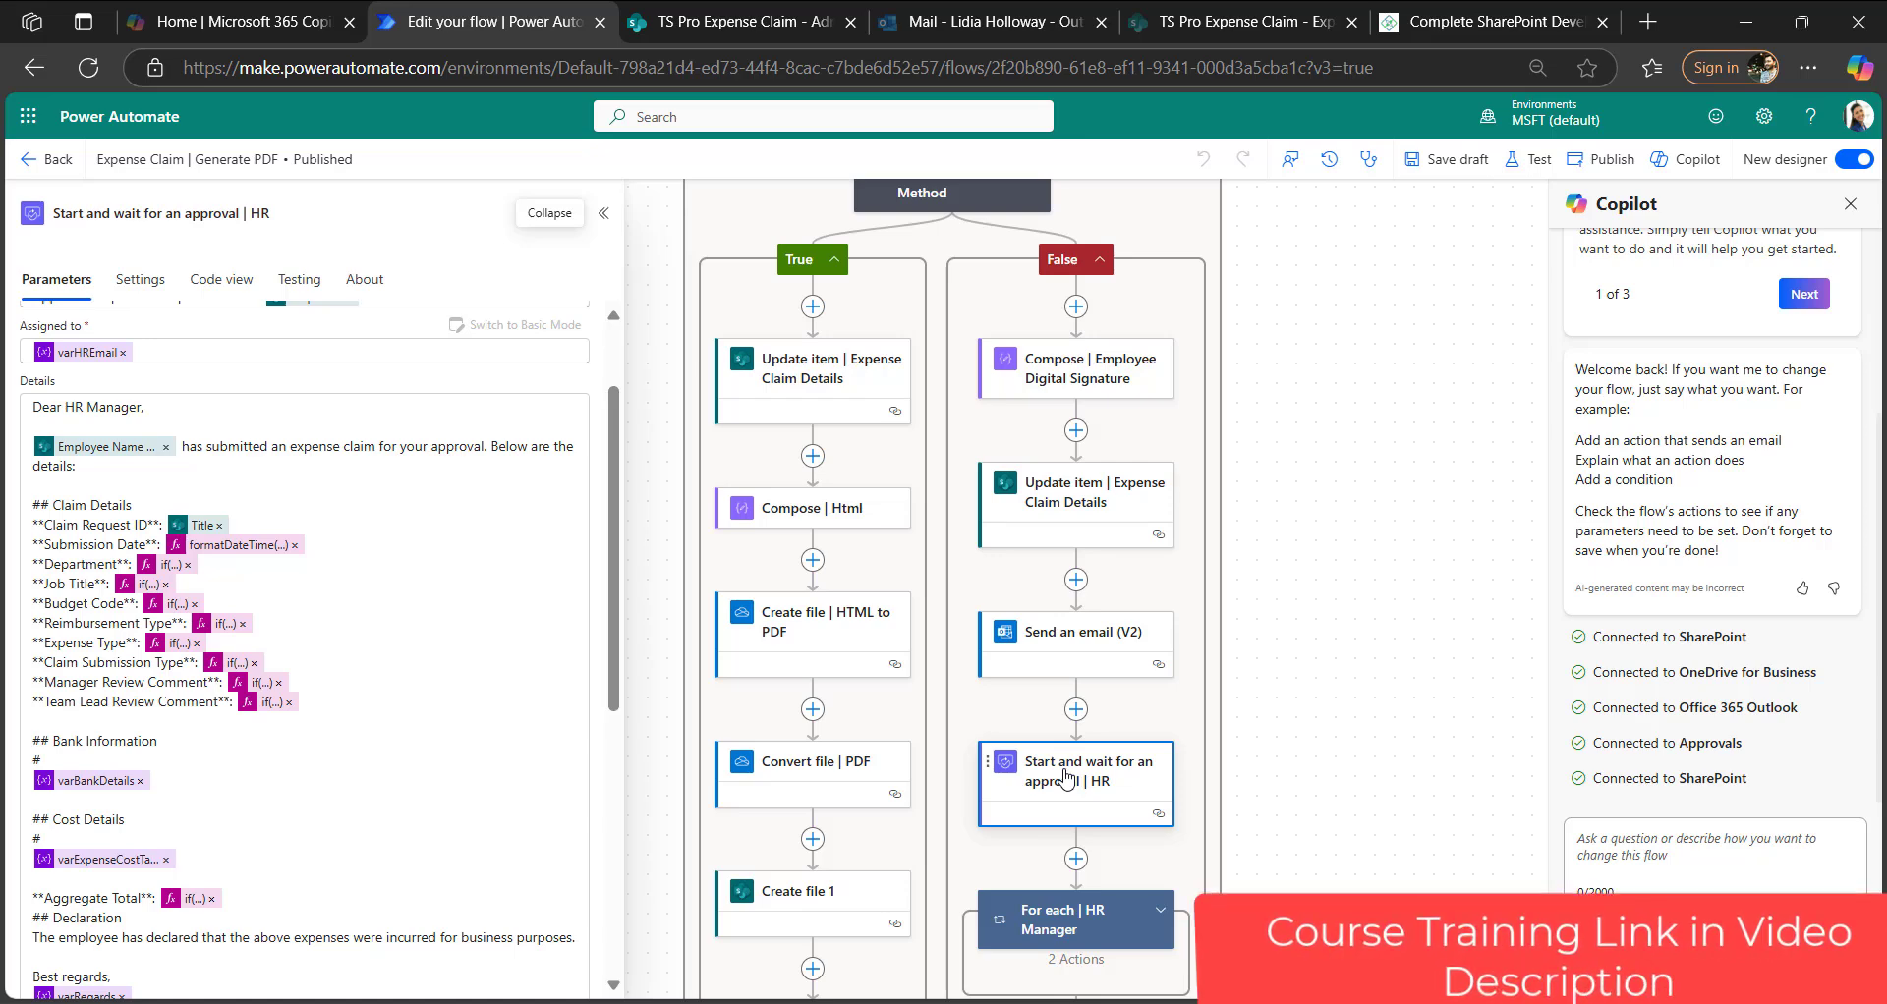
scroll(1066, 778, down, 3)
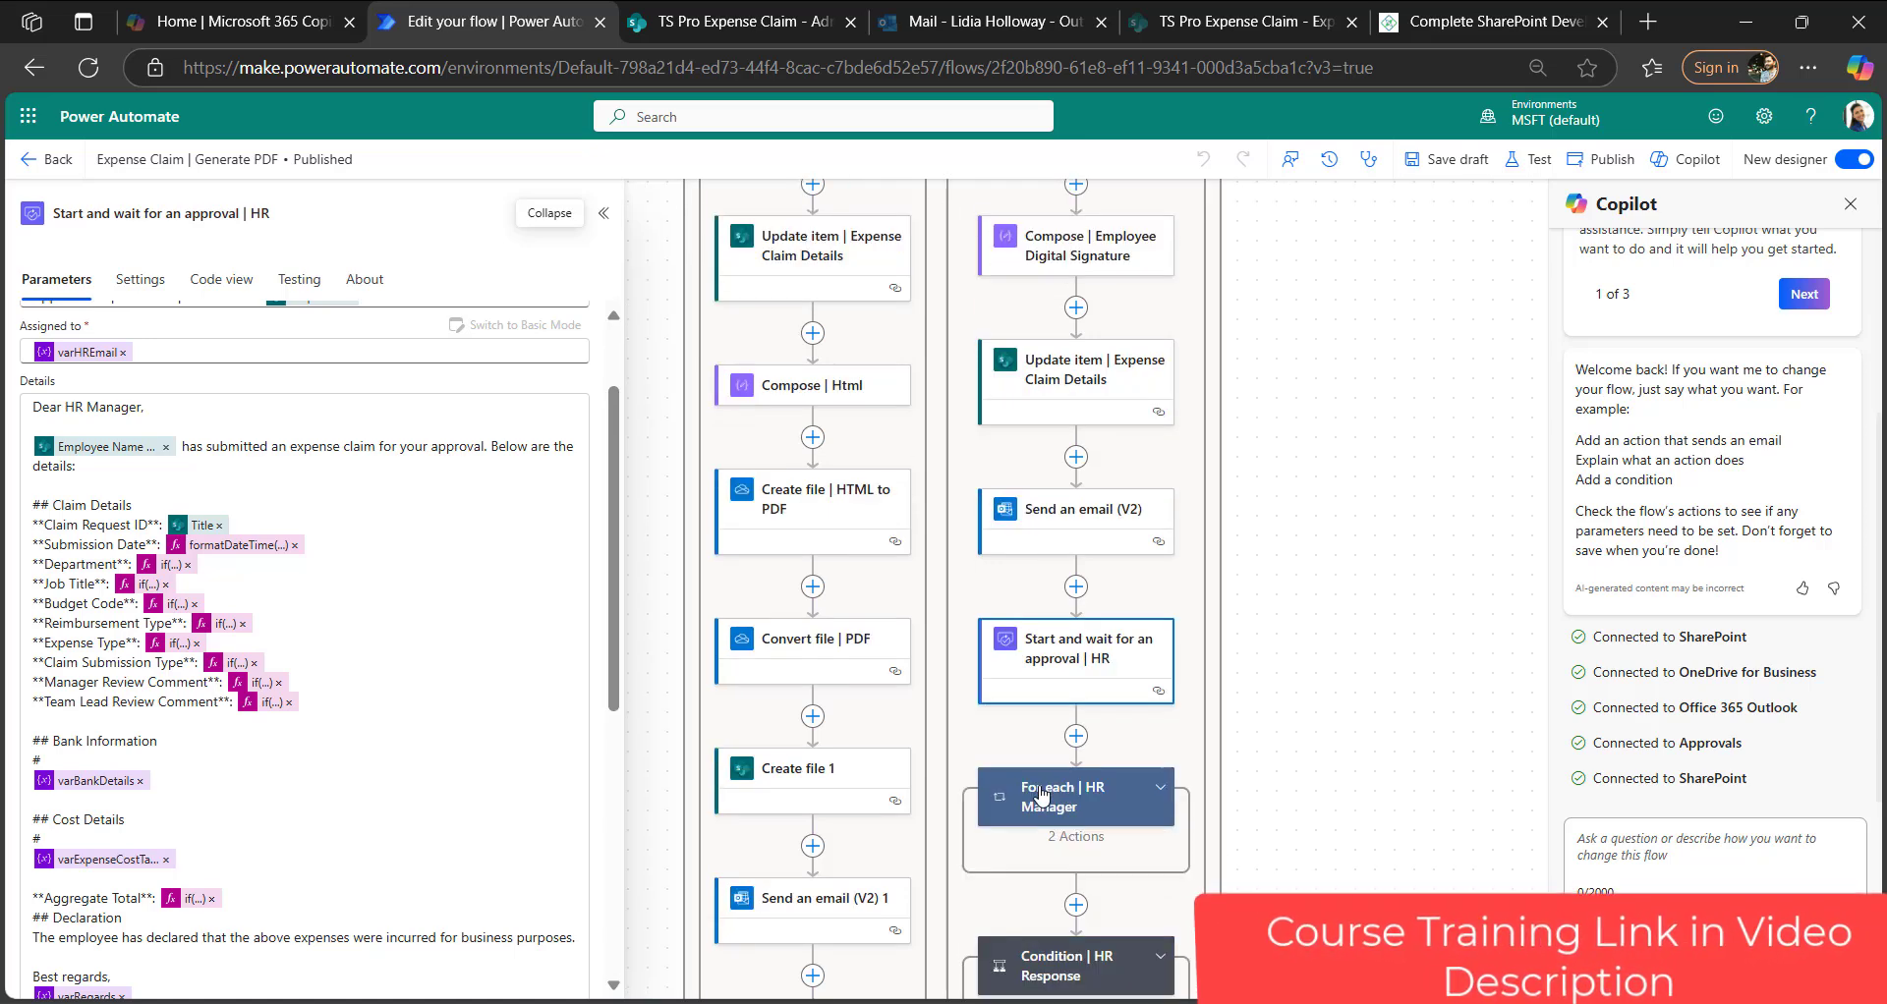
click(1157, 724)
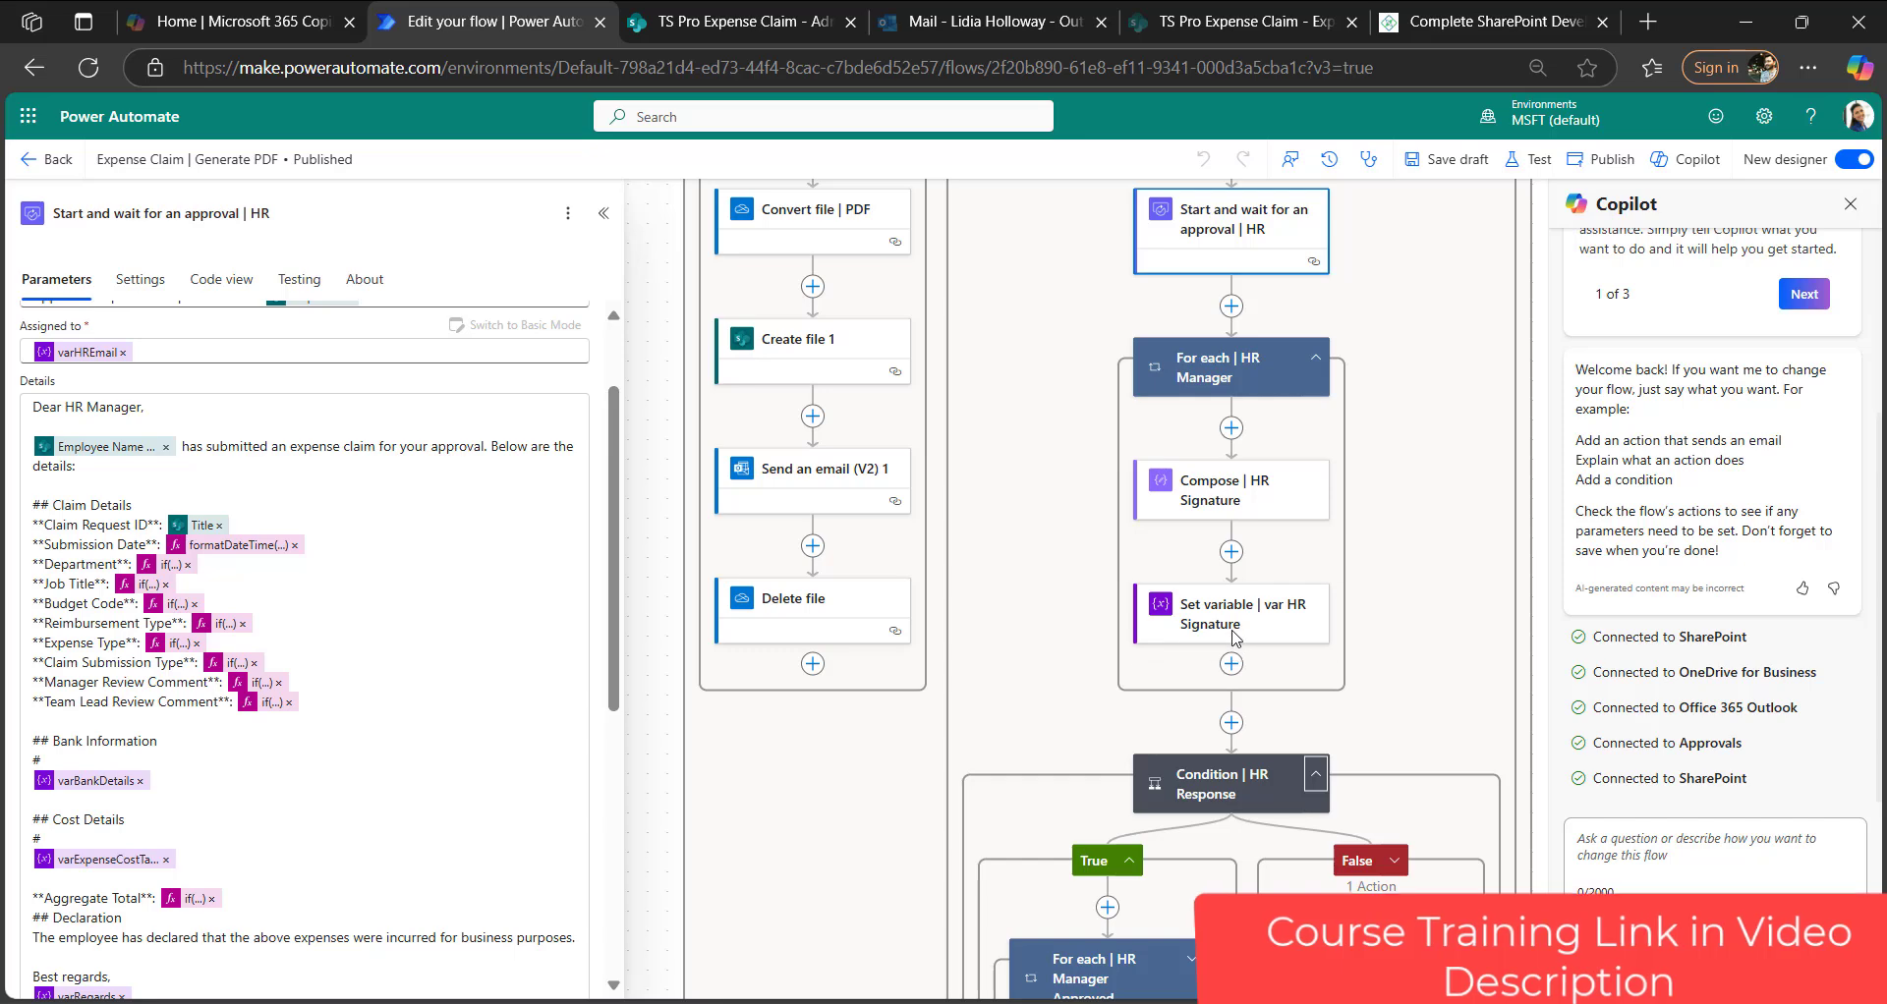
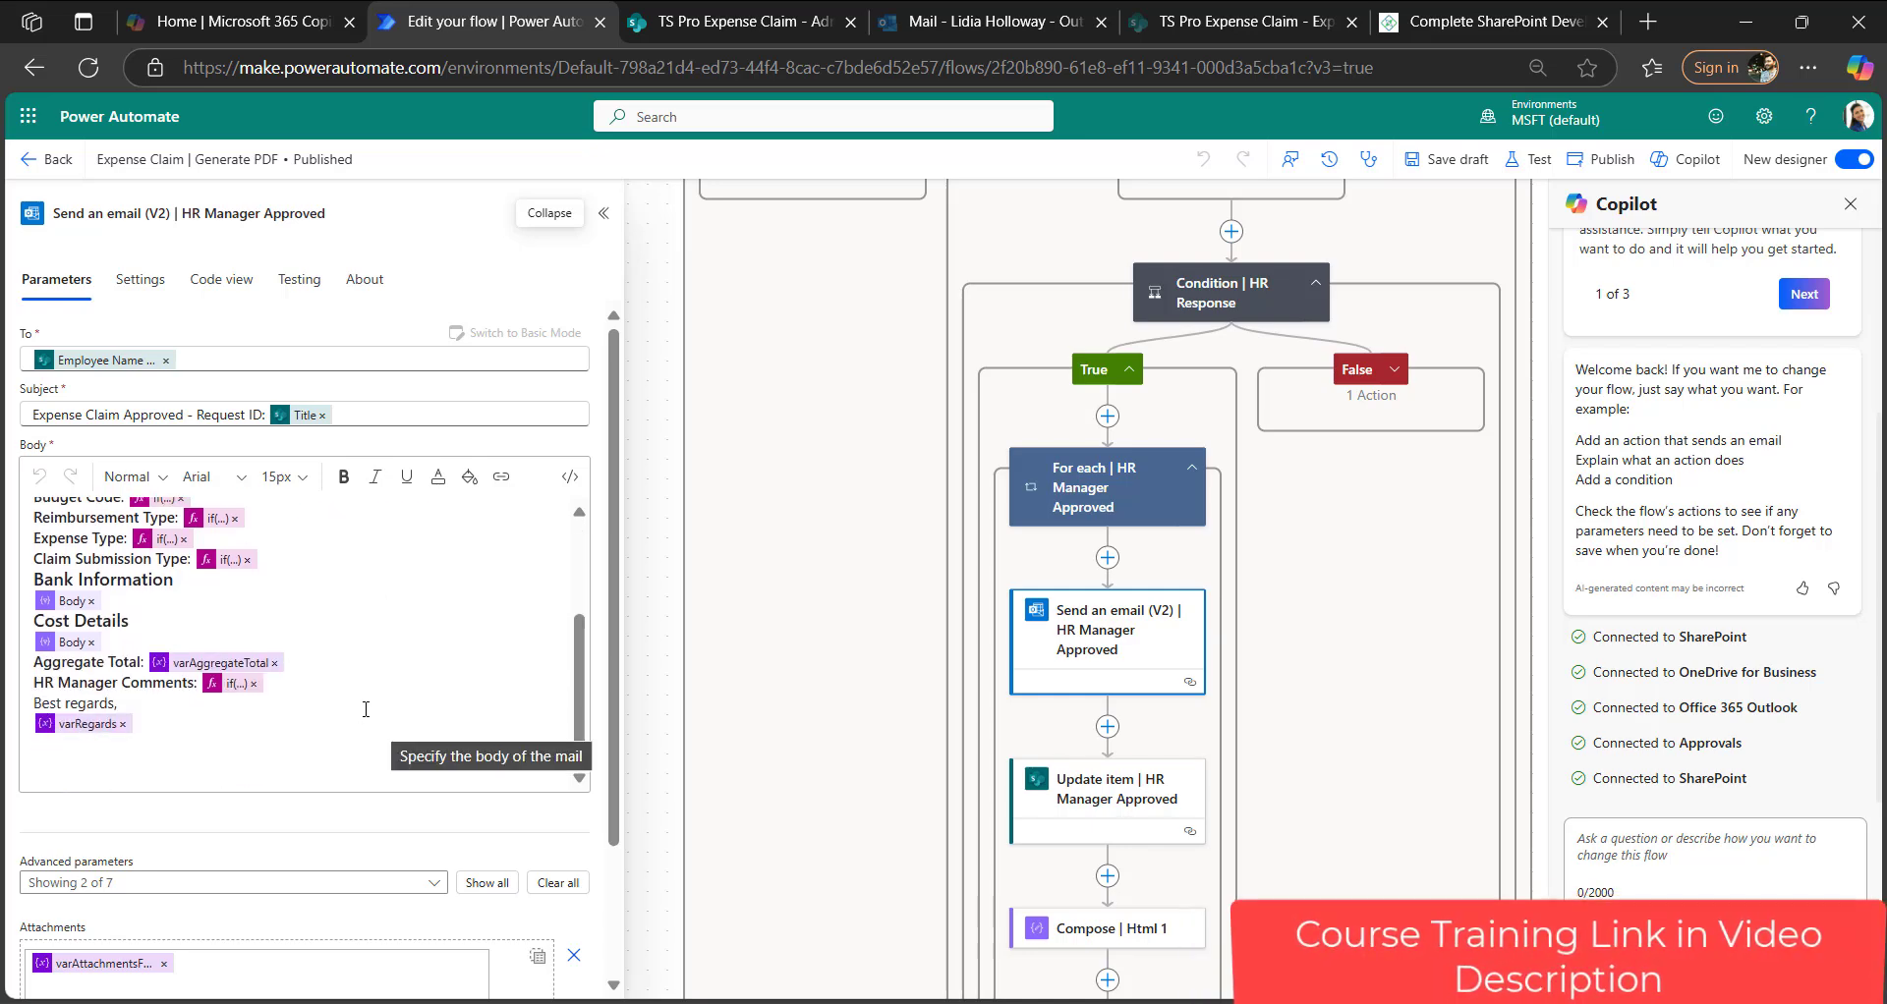
- Examine the HR Manager Approved email body, its Update item fields and the Compose | Html 1 template
scroll(365, 710, down, 2)
click(1144, 811)
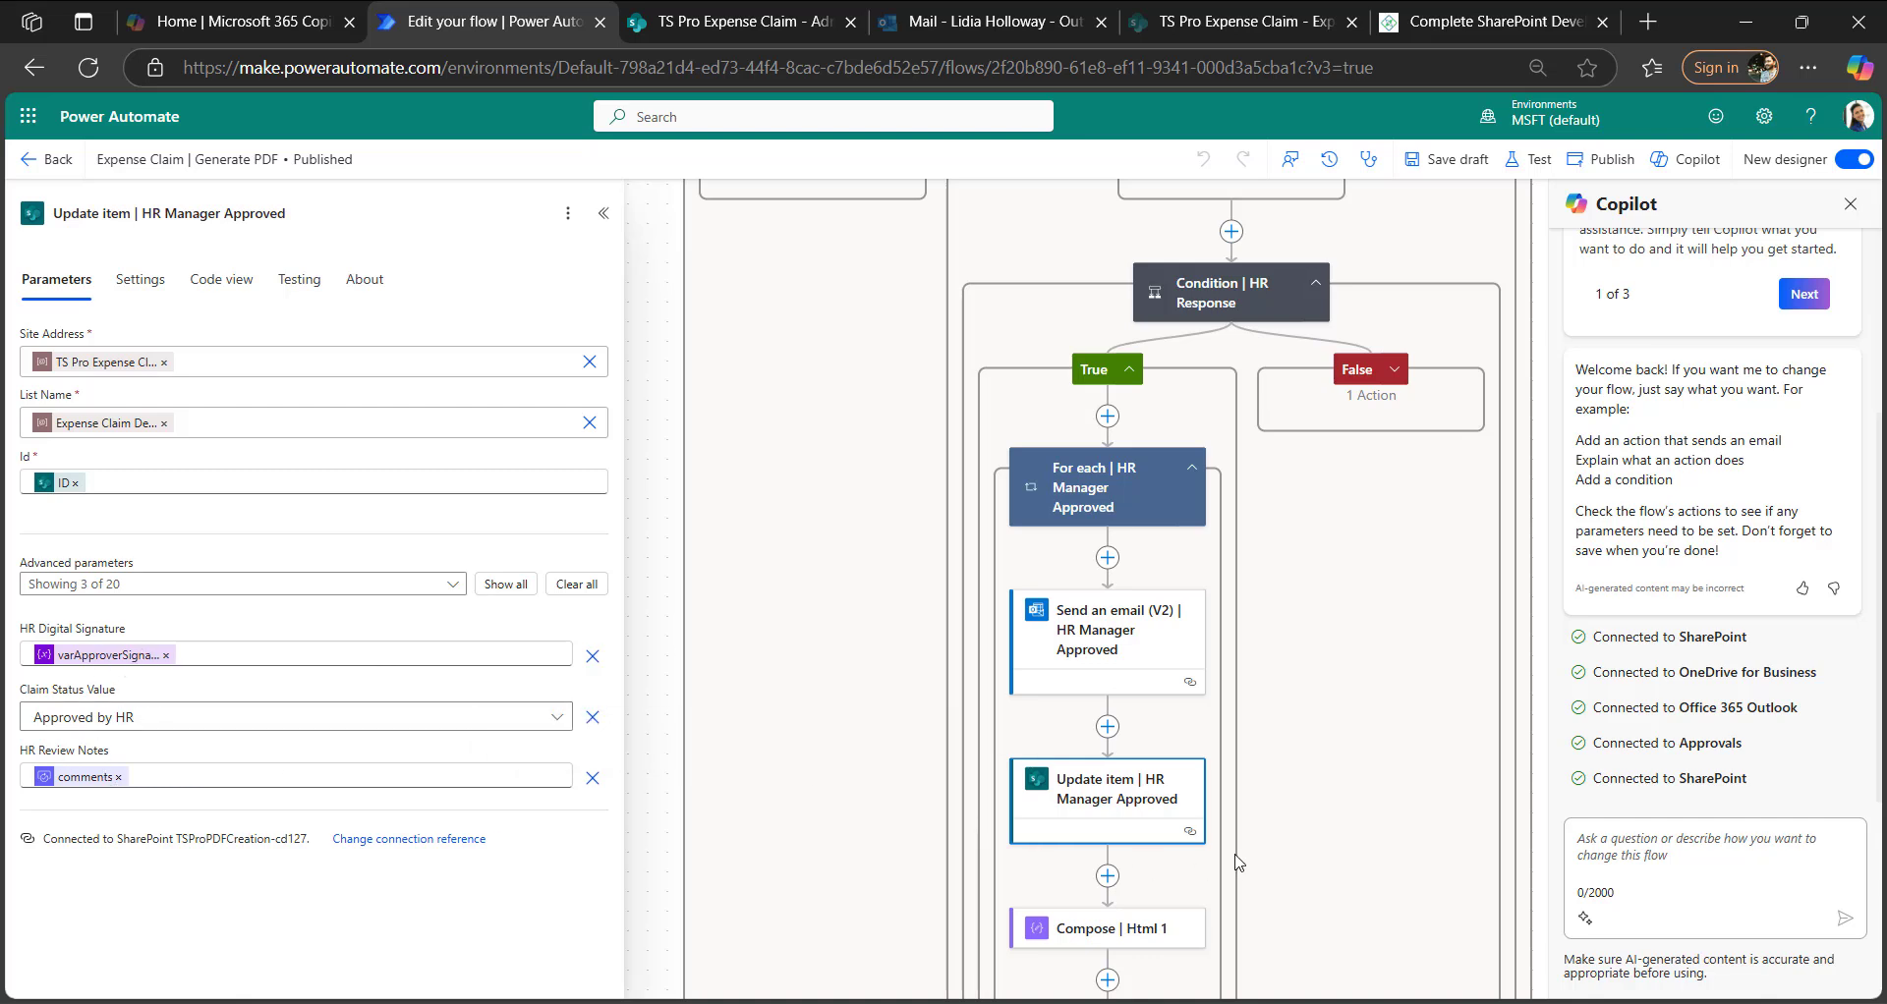
click(1107, 929)
scroll(314, 530, down, 12)
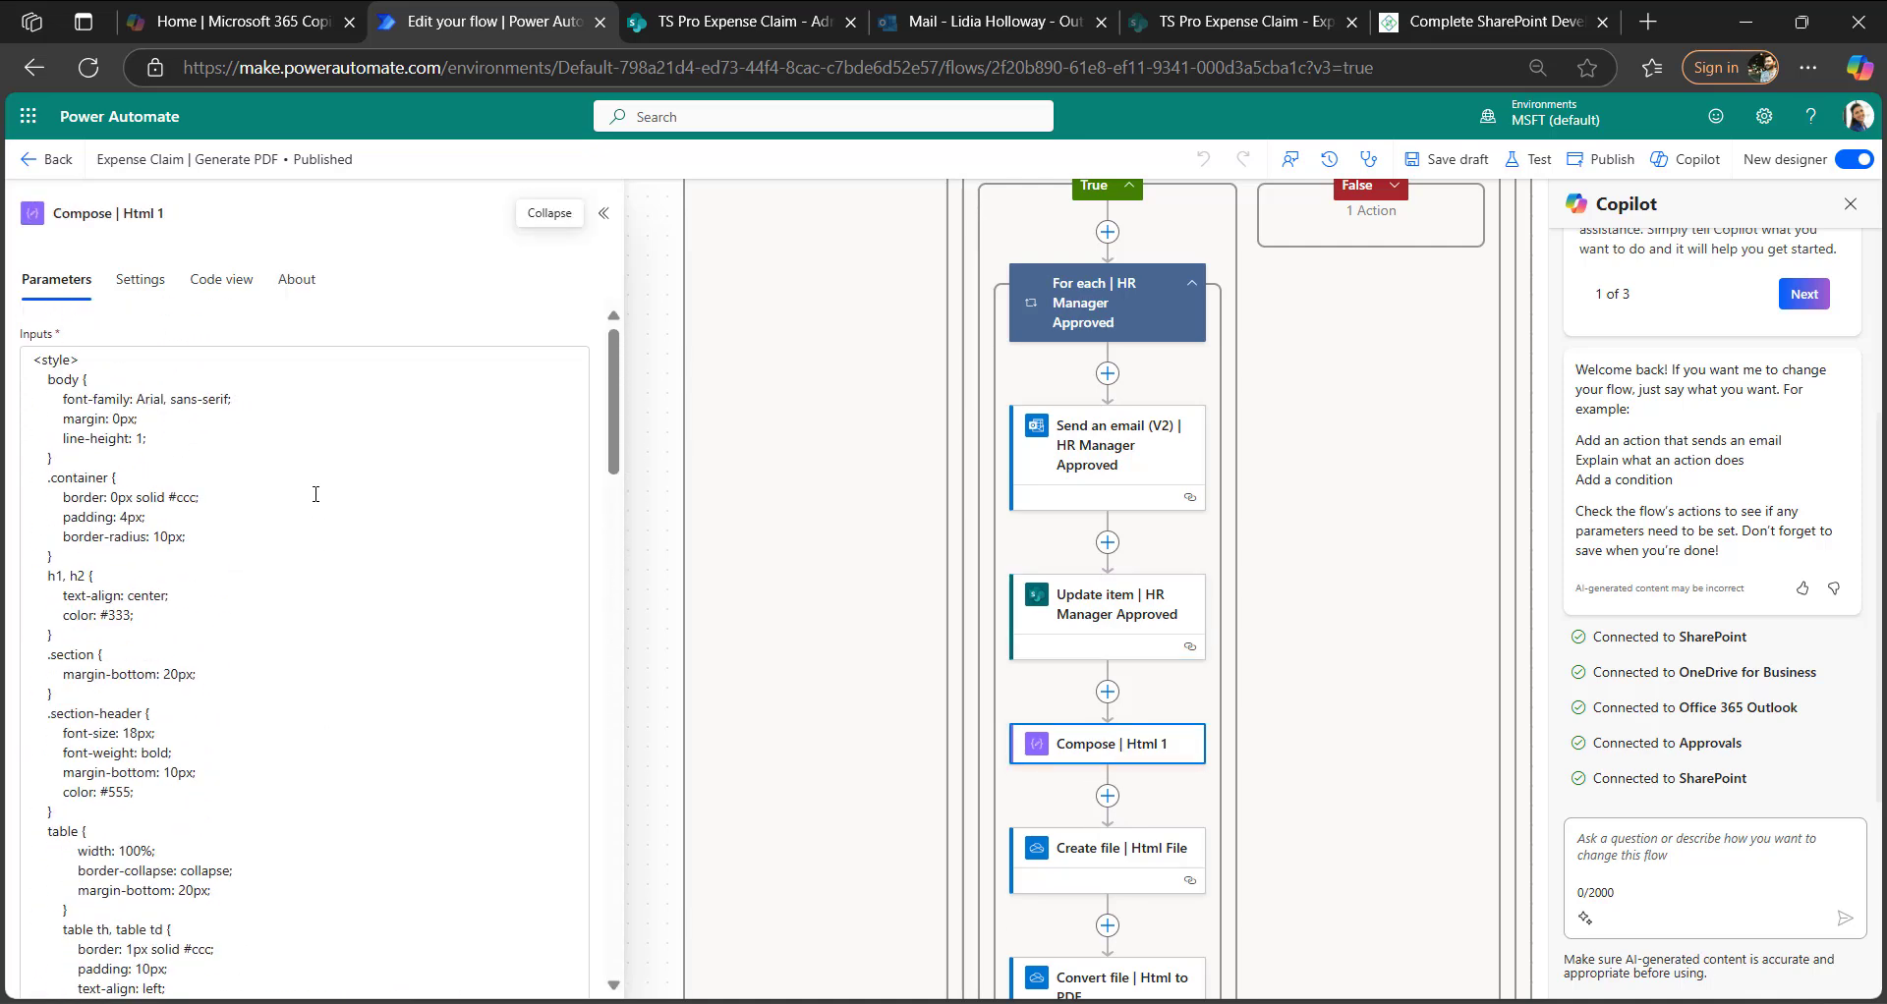
- Inspect the Create file | Html File and Convert file | Html to PDF settings in the HR approved branch
click(1100, 873)
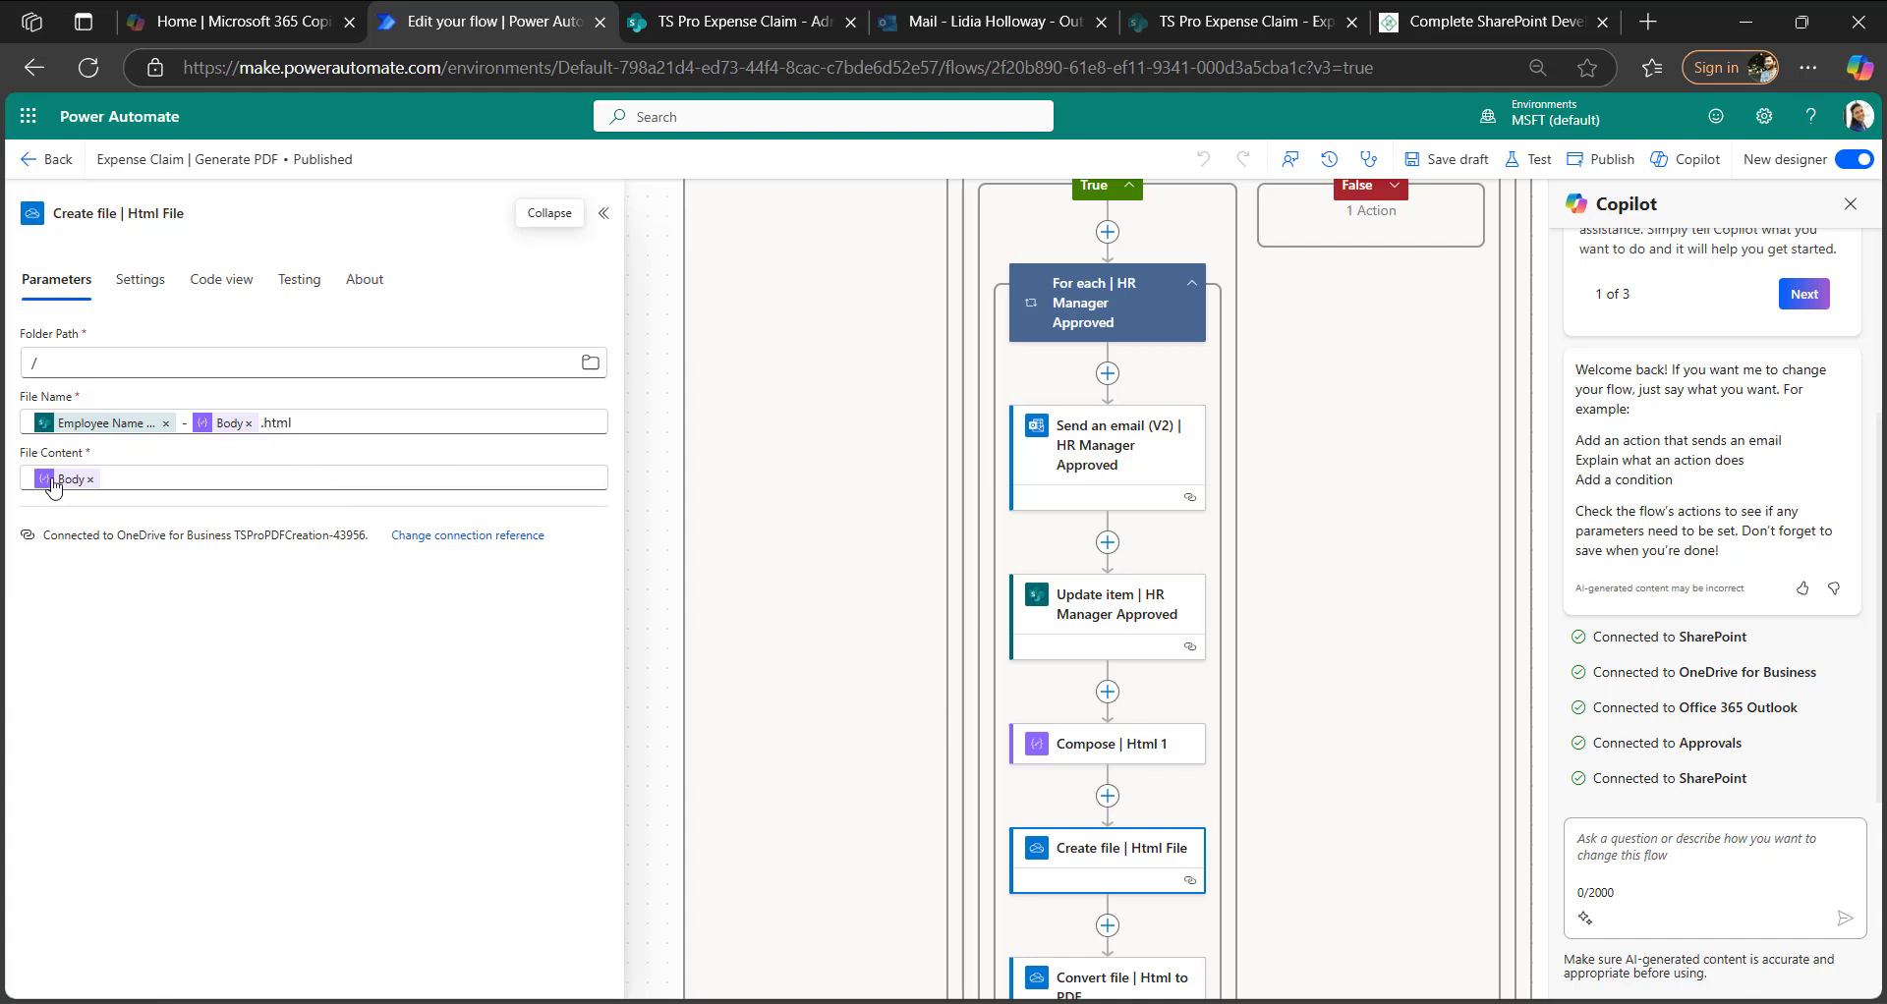
scroll(1175, 803, down, 2)
click(1093, 805)
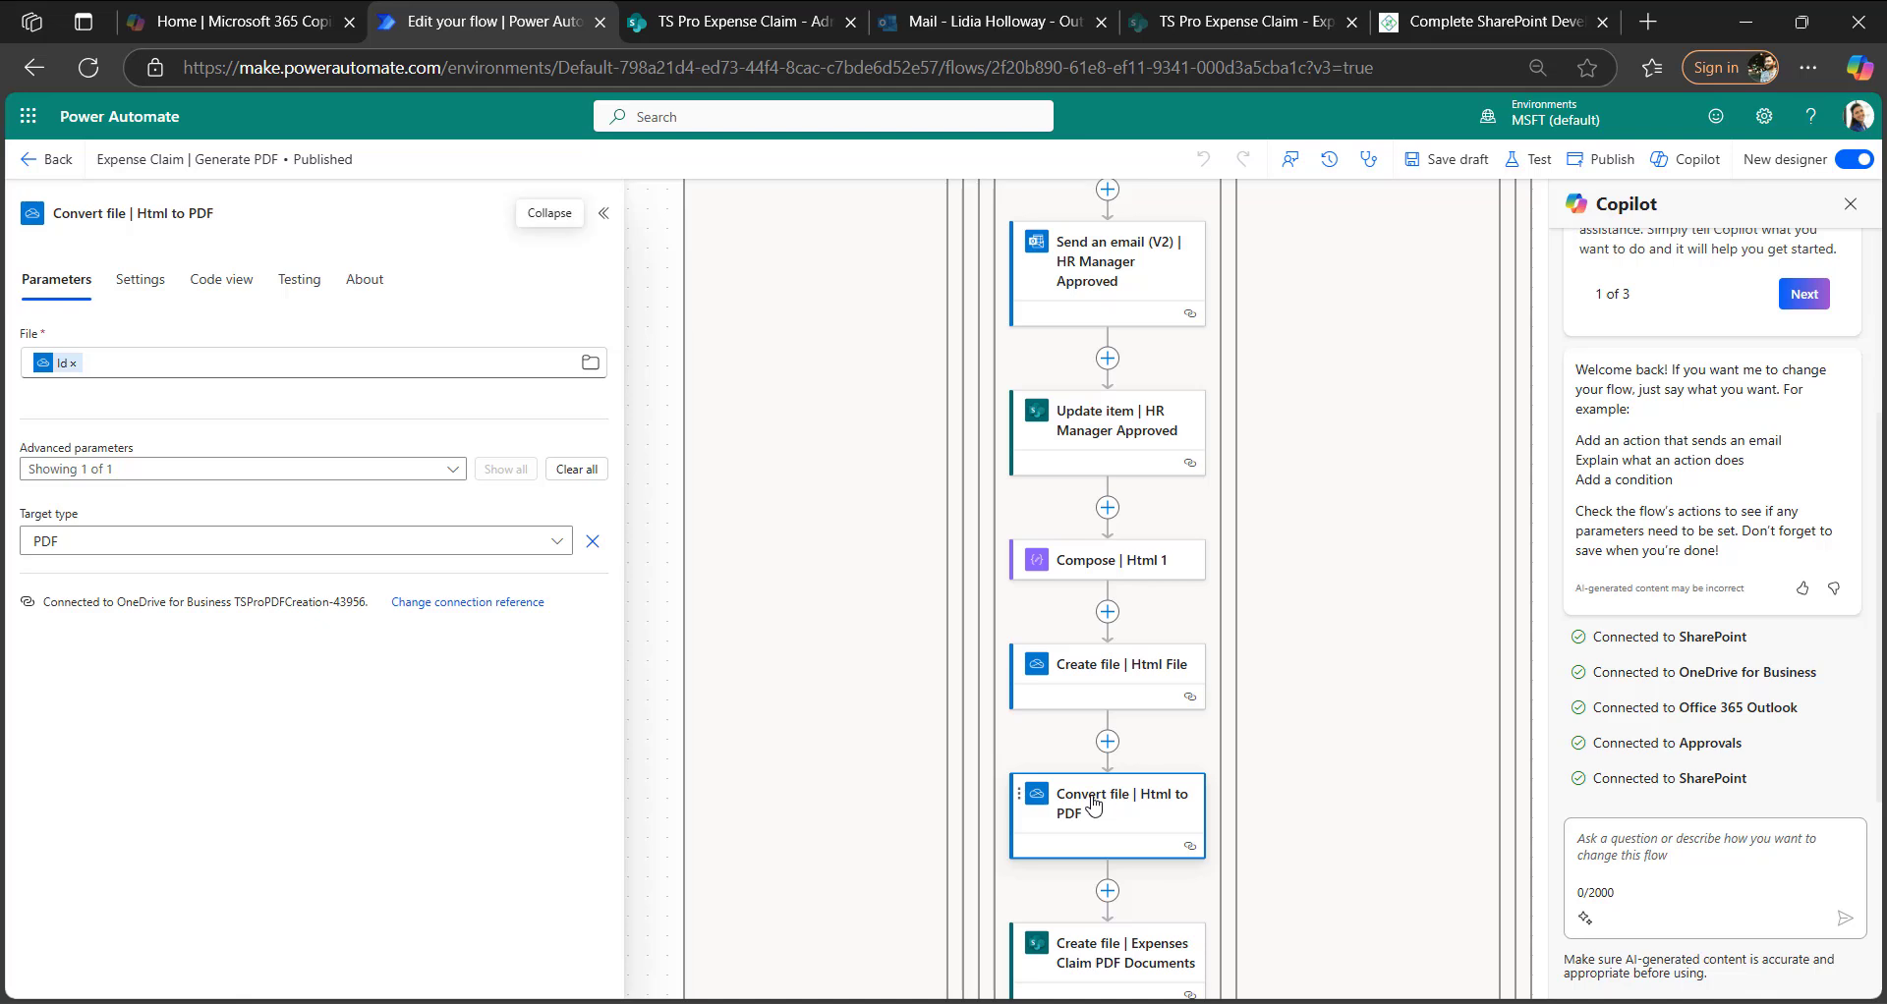
- Review the Create file | Expenses Claim PDF Documents settings and the finance team message in Send an email (V2) 2
scroll(1094, 806, down, 2)
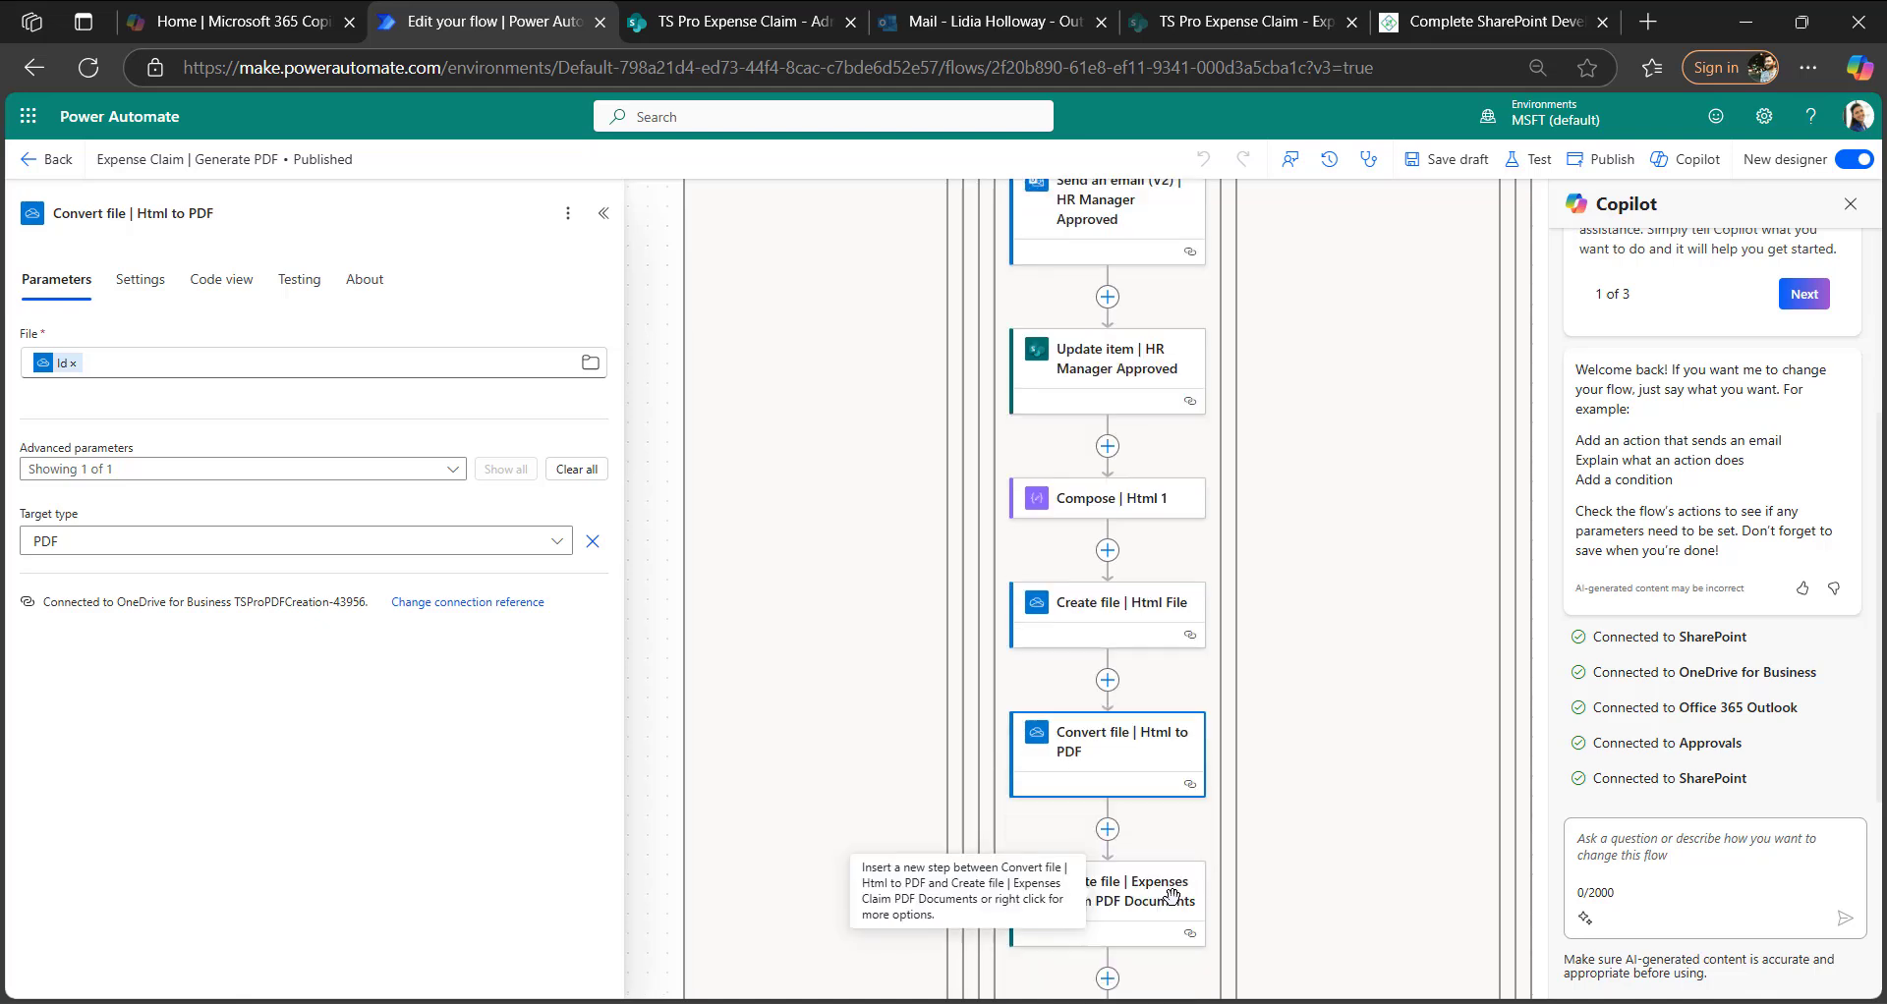
click(1101, 771)
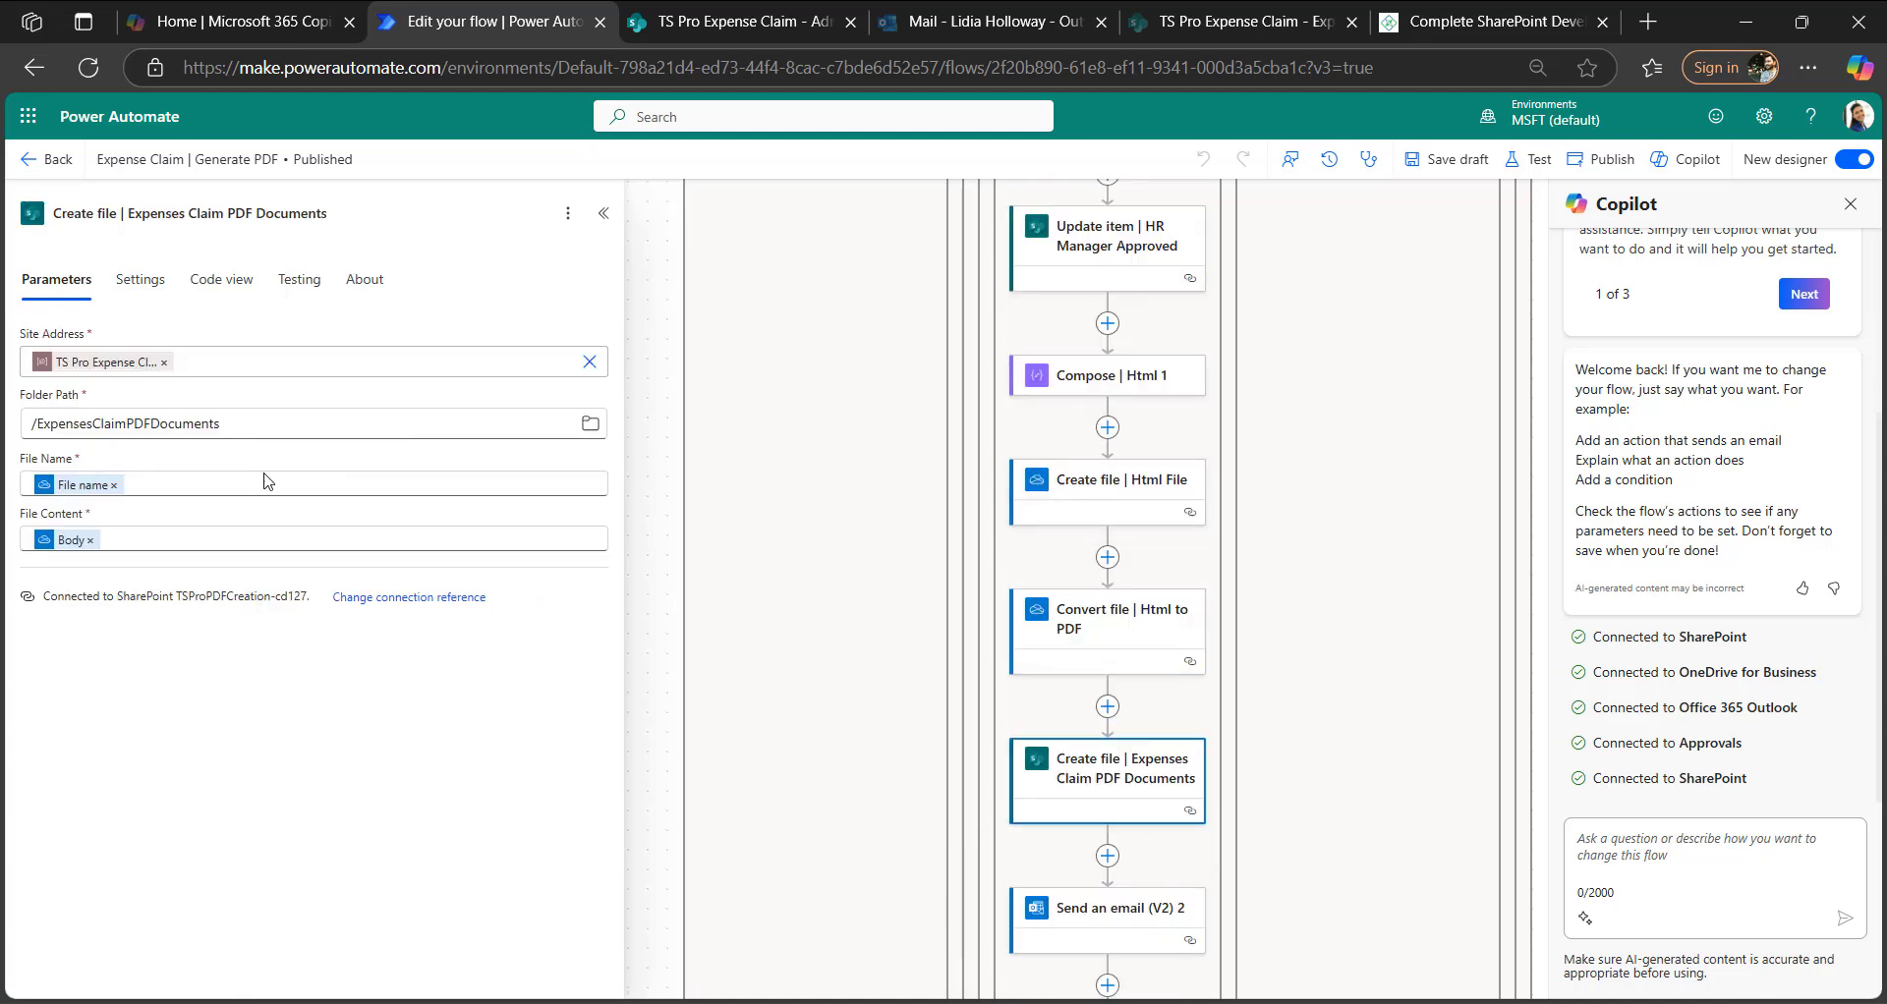
scroll(1105, 752, down, 2)
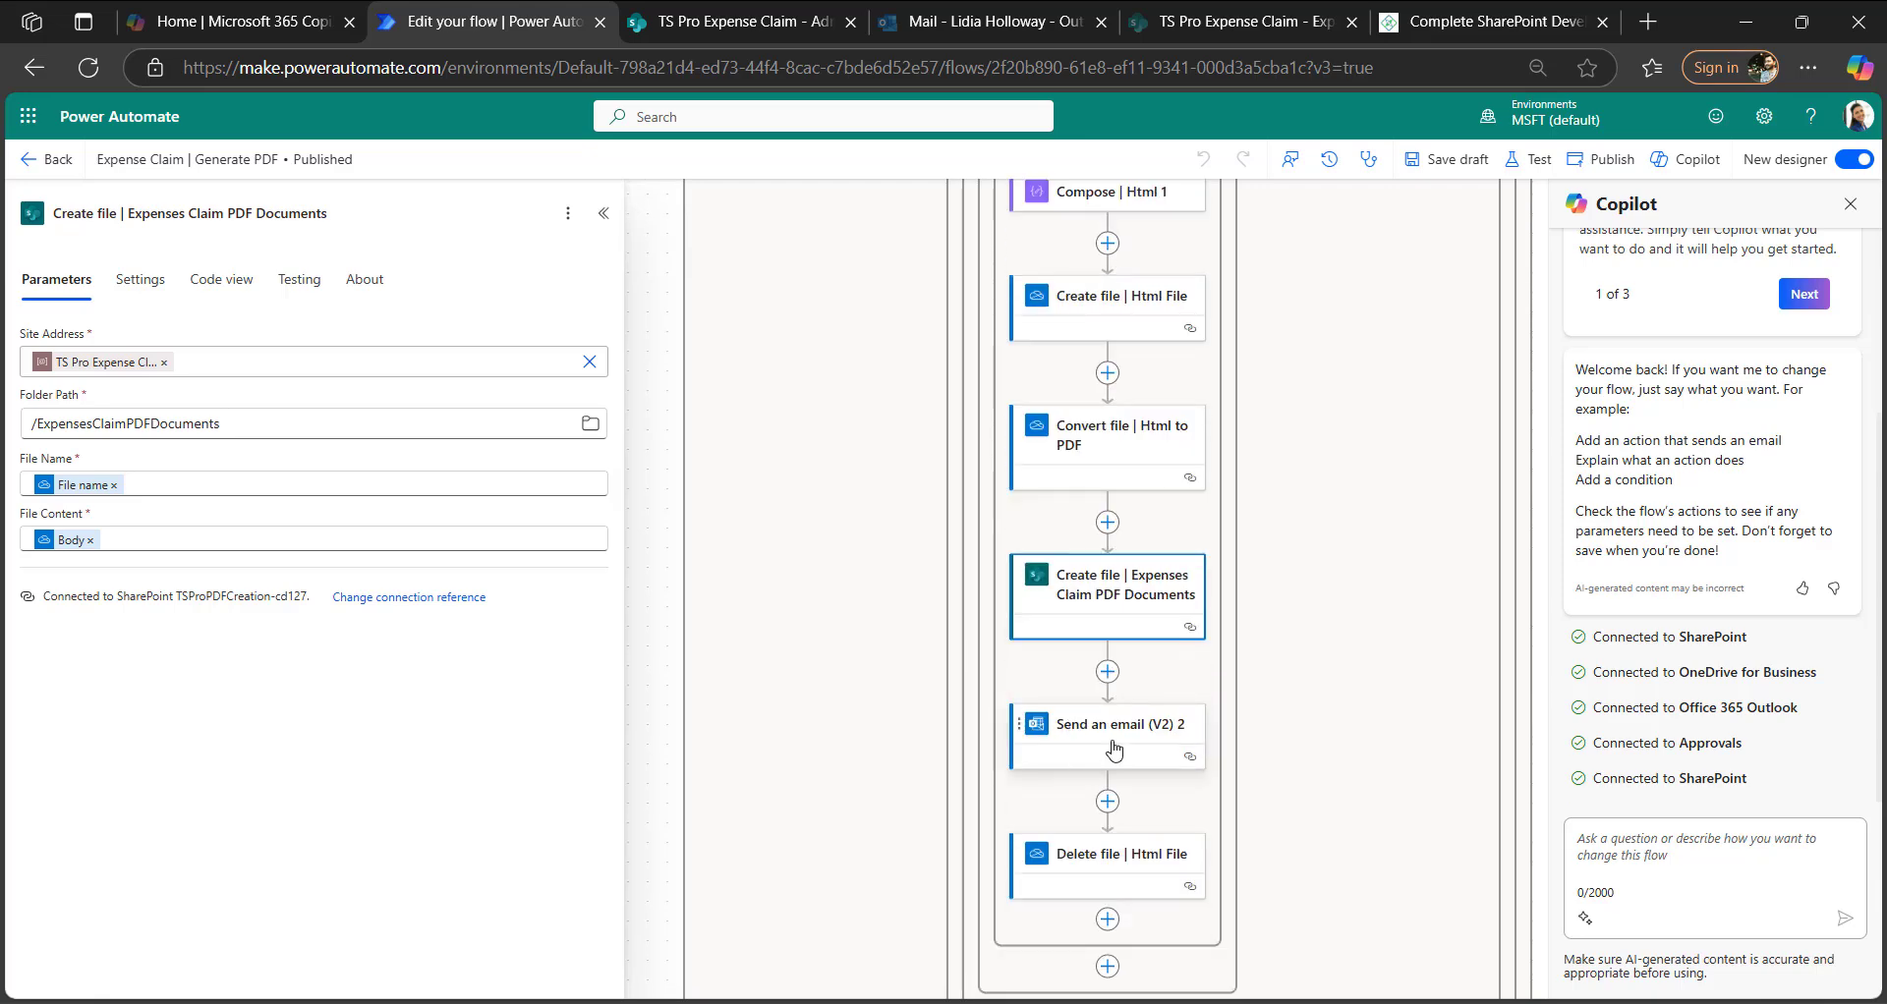
click(1106, 752)
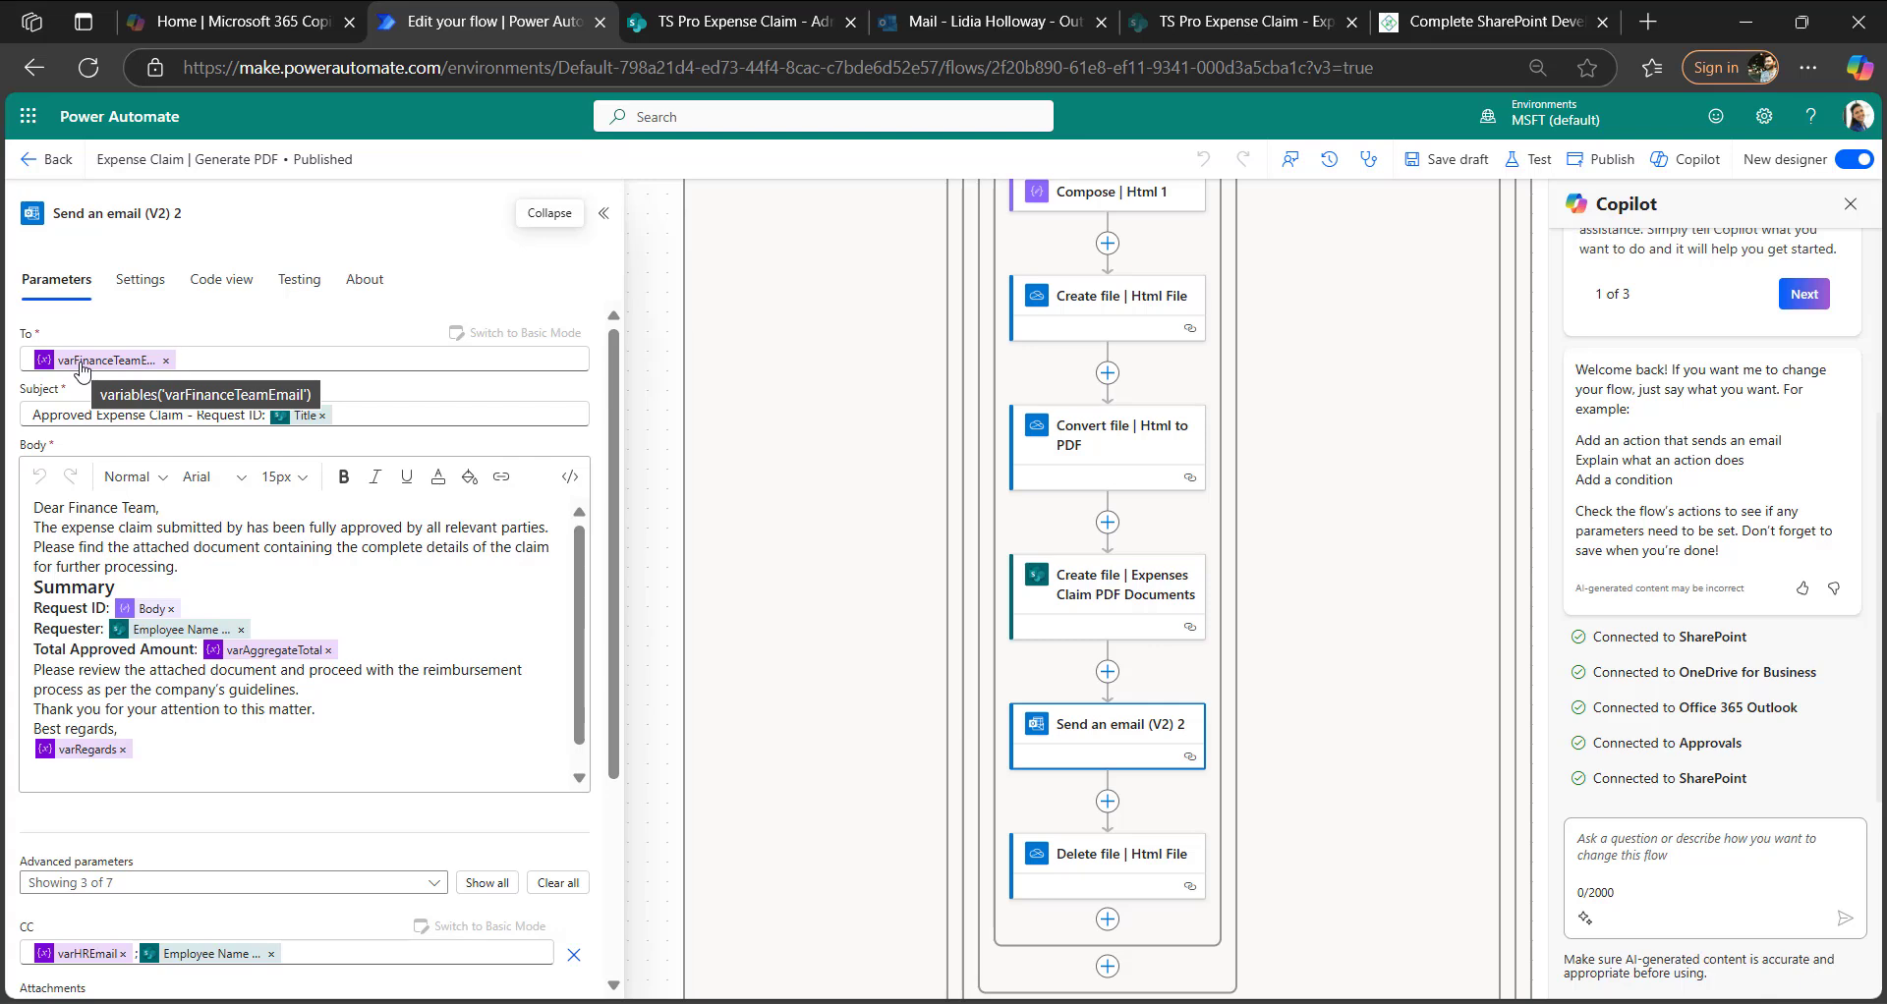
scroll(88, 638, down, 1)
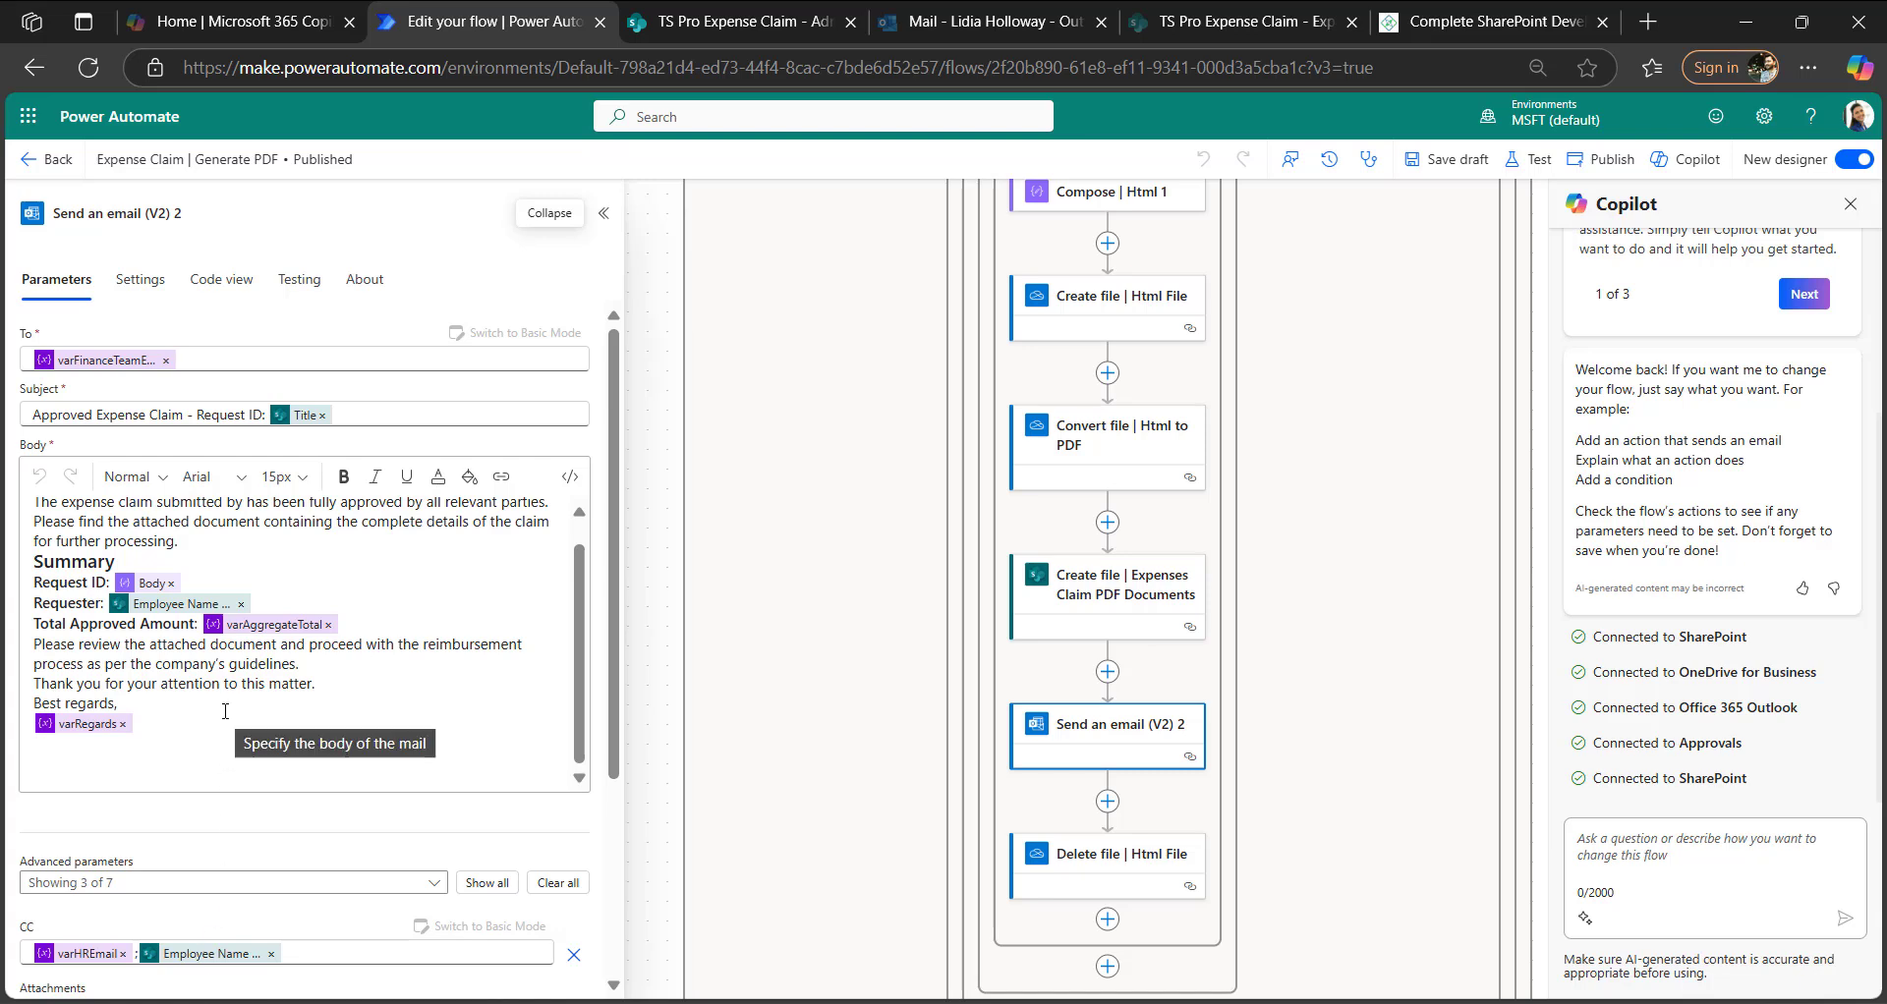
- Inspect the Delete file | Html File action and switch to the Expenses Claim PDF Documents library in SharePoint
scroll(1137, 725, down, 1)
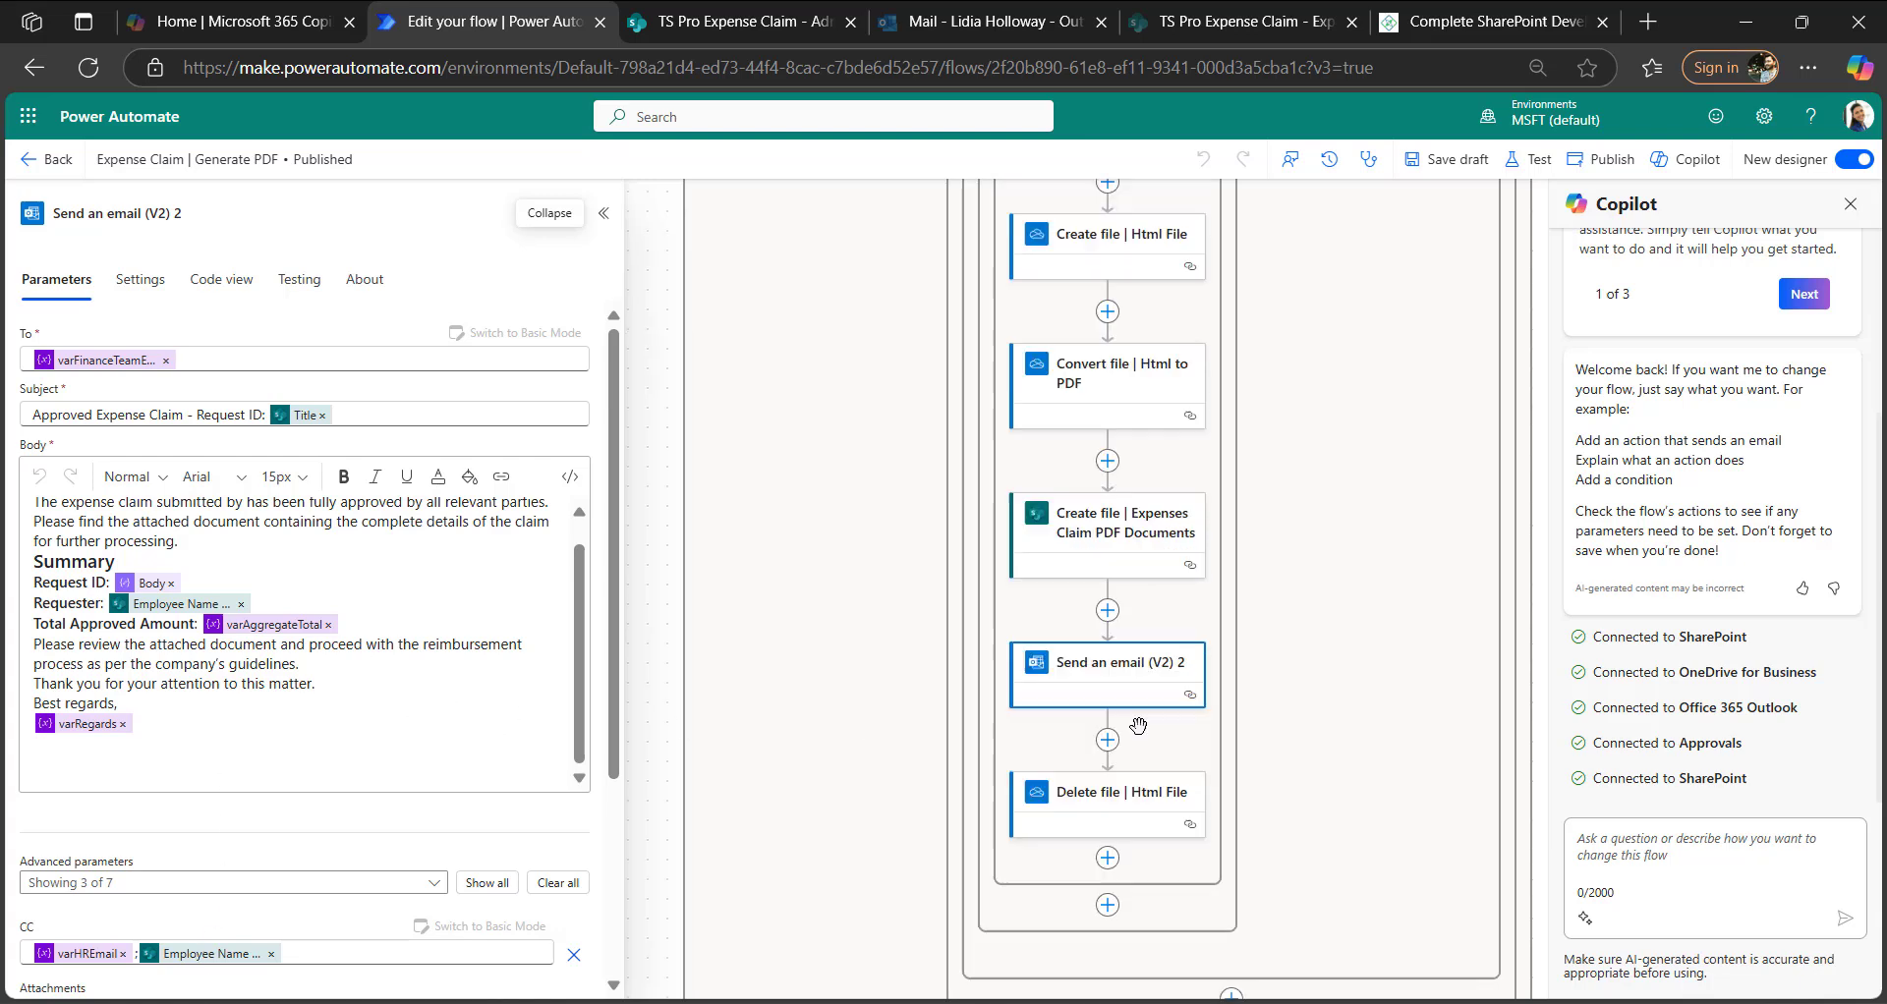
scroll(1137, 725, down, 1)
click(1118, 751)
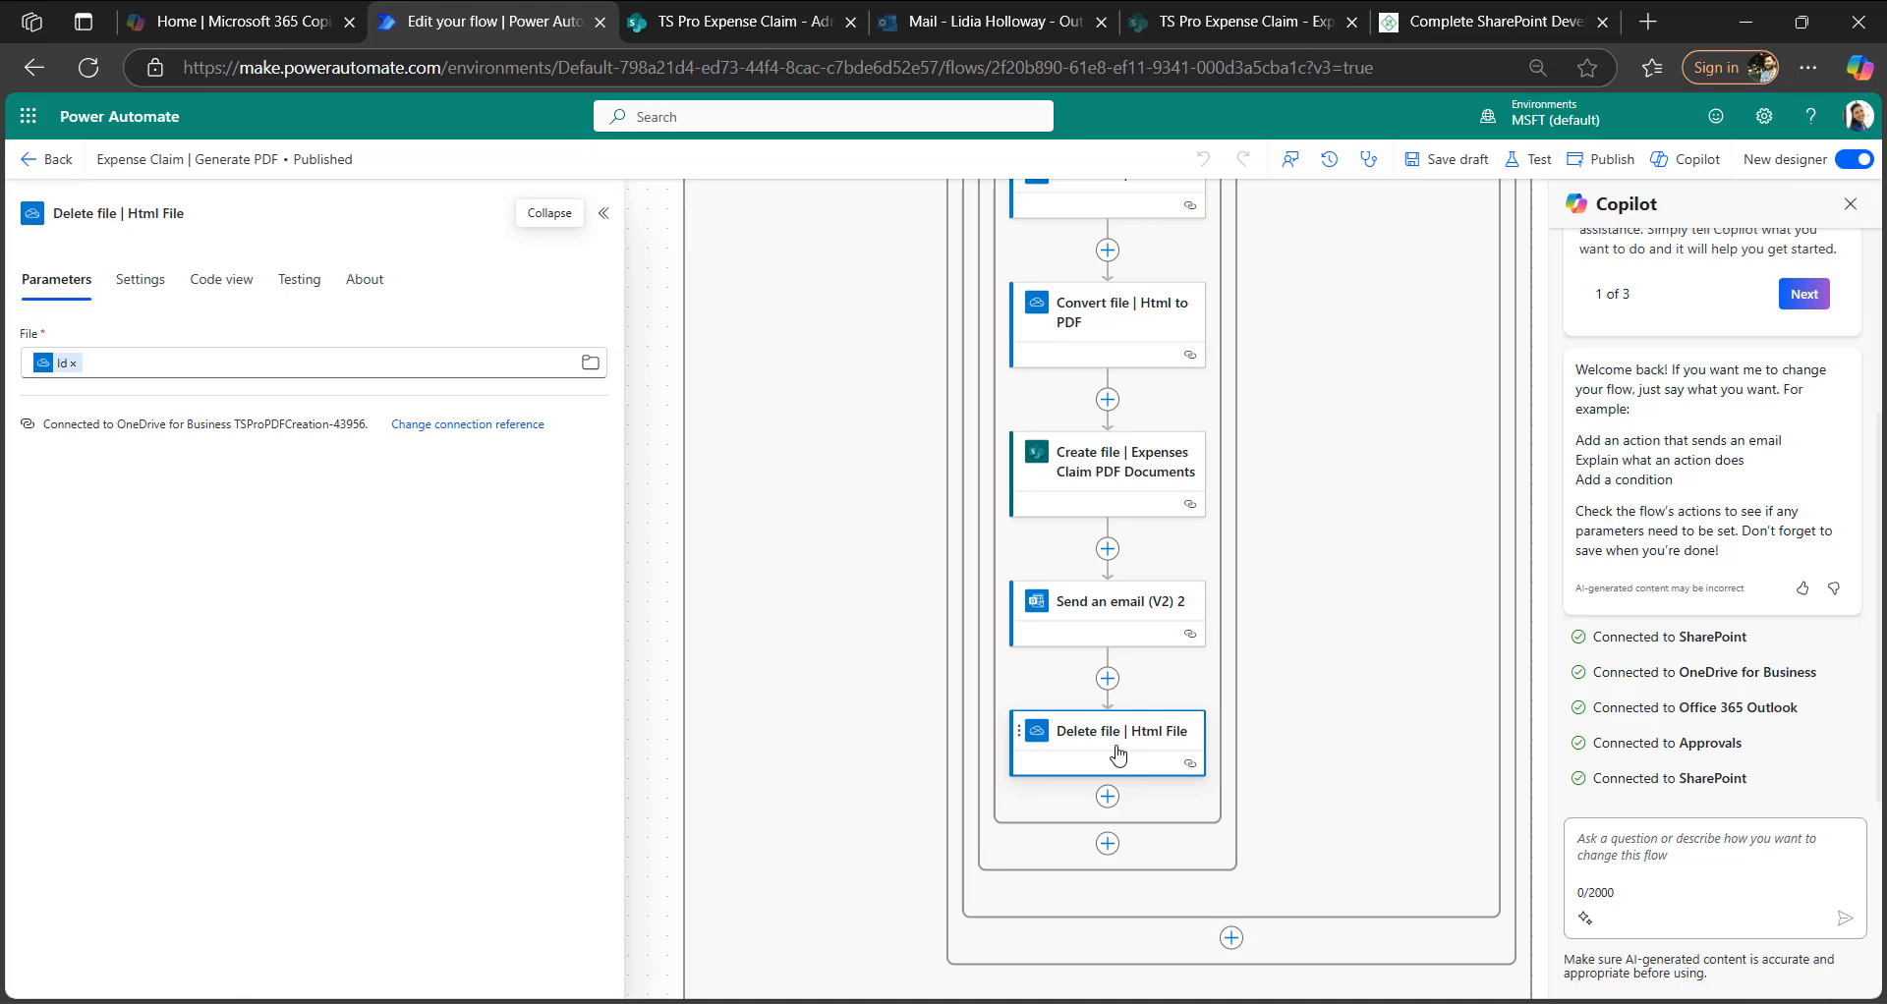
scroll(1101, 481, up, 2)
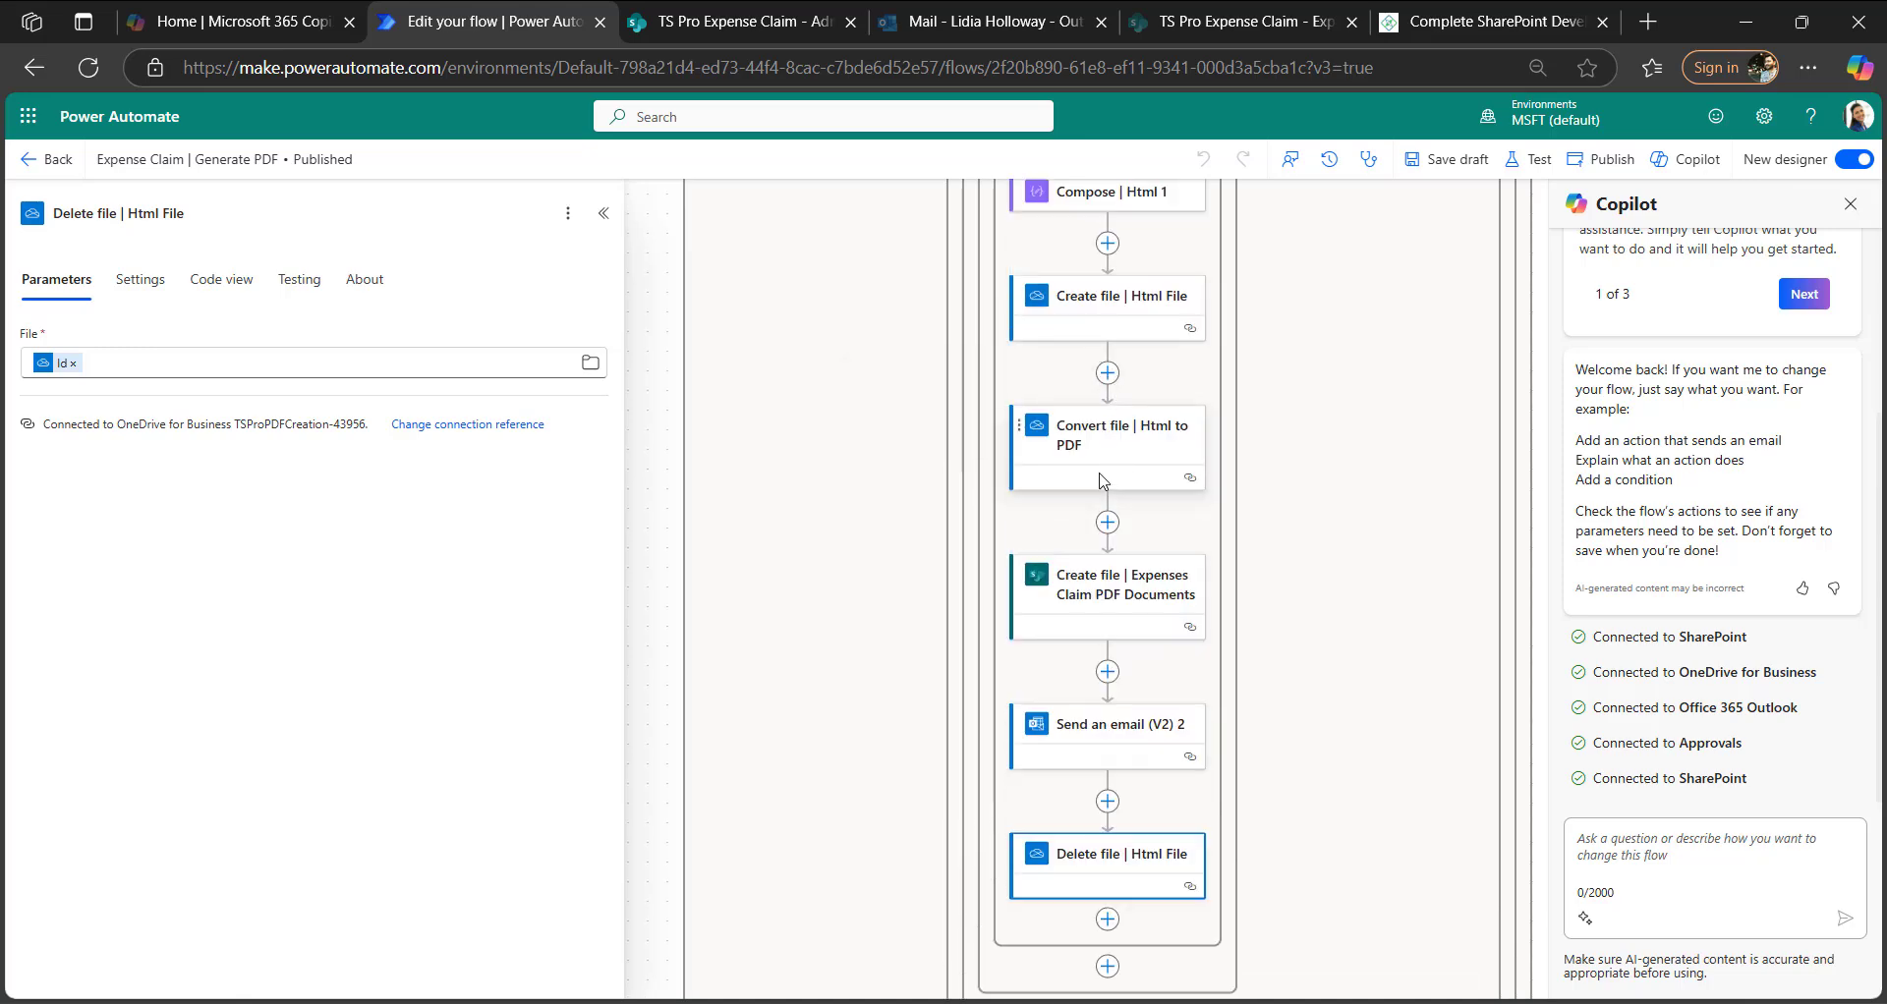
scroll(1115, 865, up, 6)
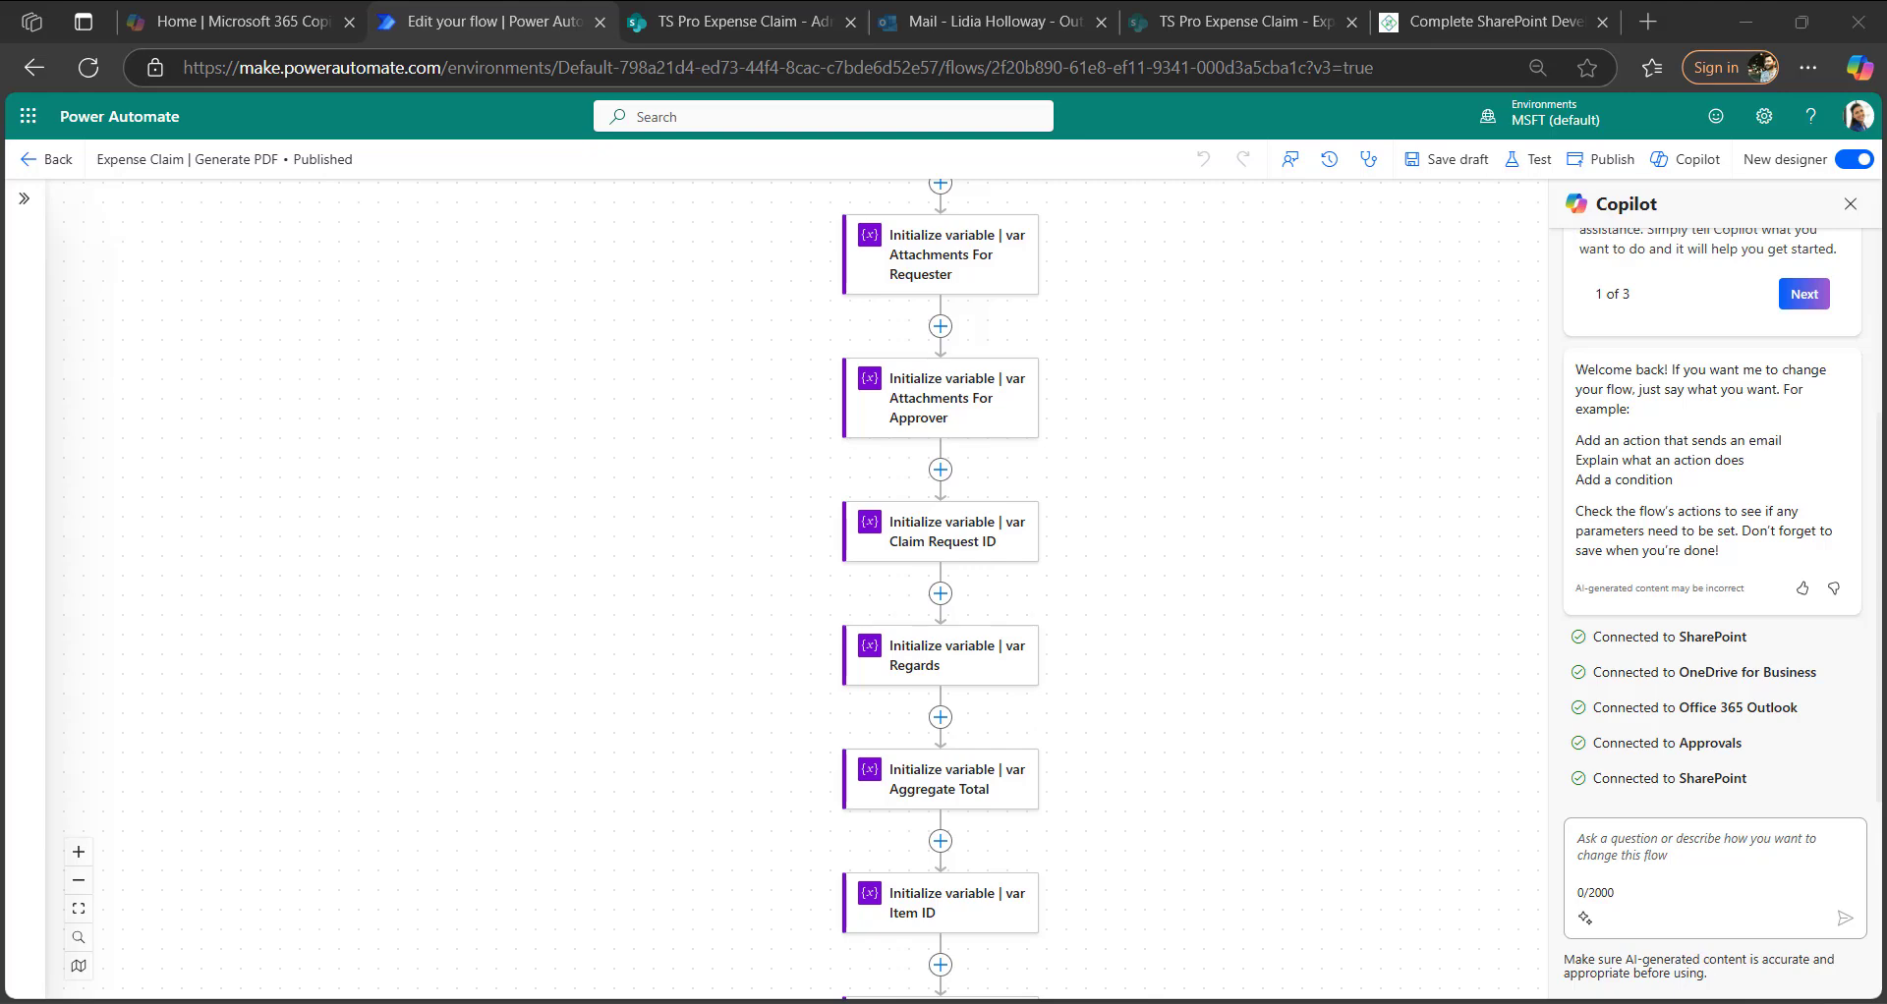
click(737, 21)
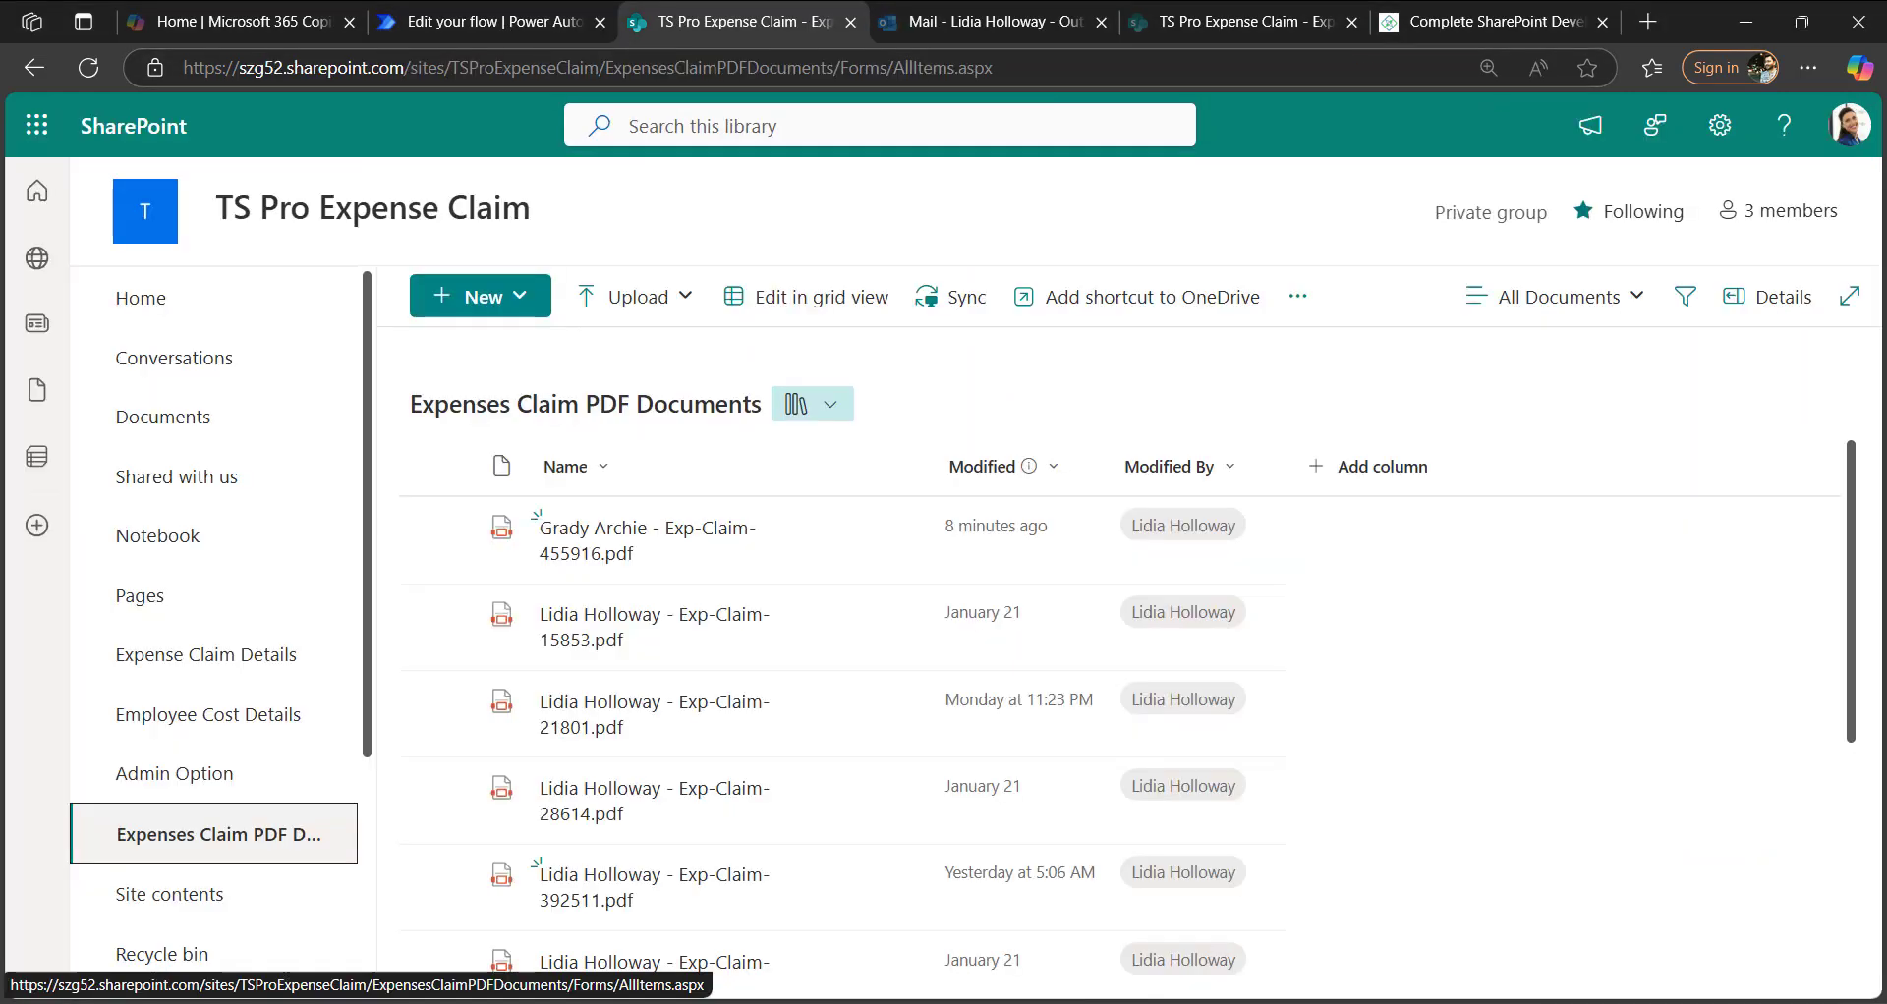